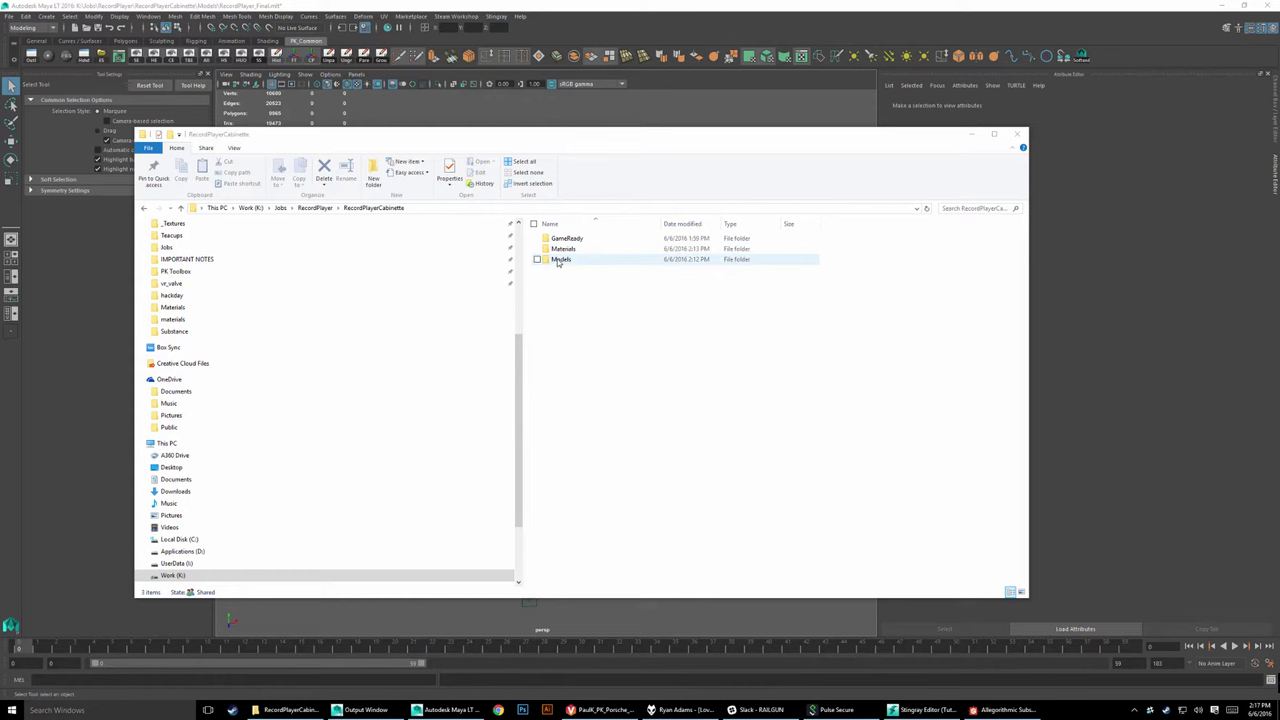
Step: Look inside the Materials folder at RecordPlayer.sbs, then go back up to RecordPlayerCabinette
{"action": "left_click", "coordinate": [565, 265]}
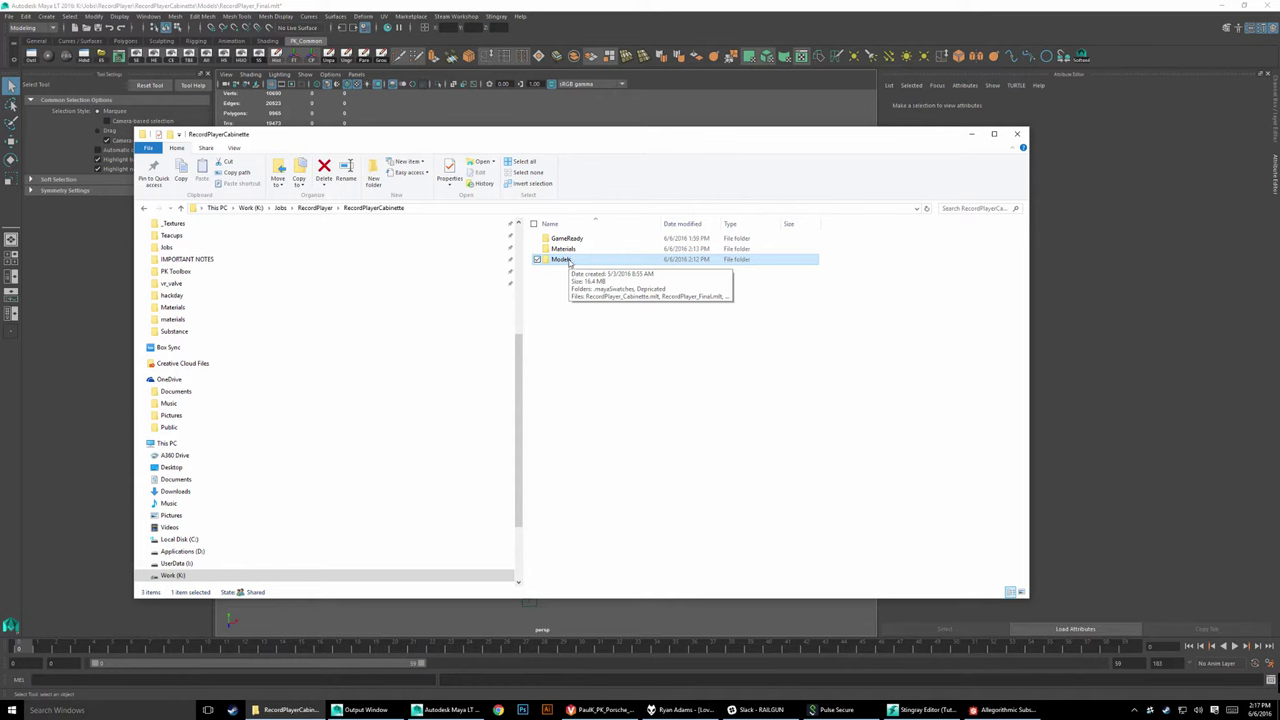
{"action": "left_click", "coordinate": [570, 250]}
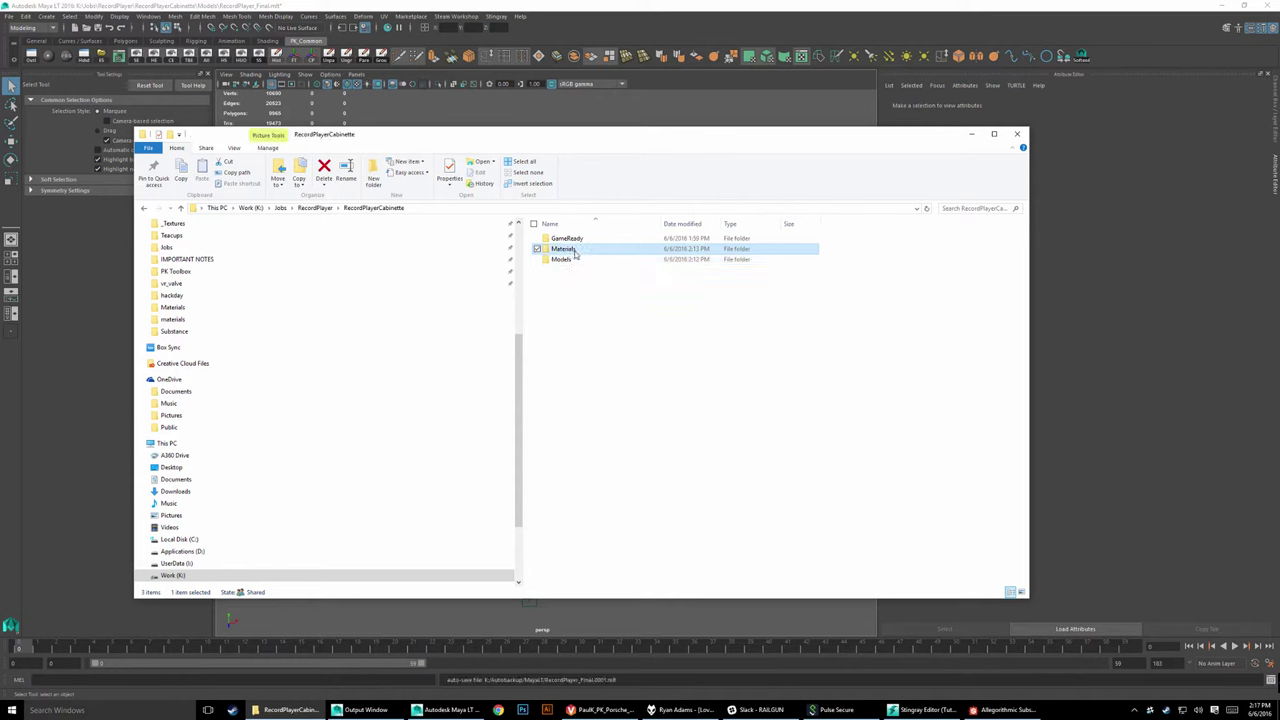
{"action": "mouse_move", "coordinate": [565, 249]}
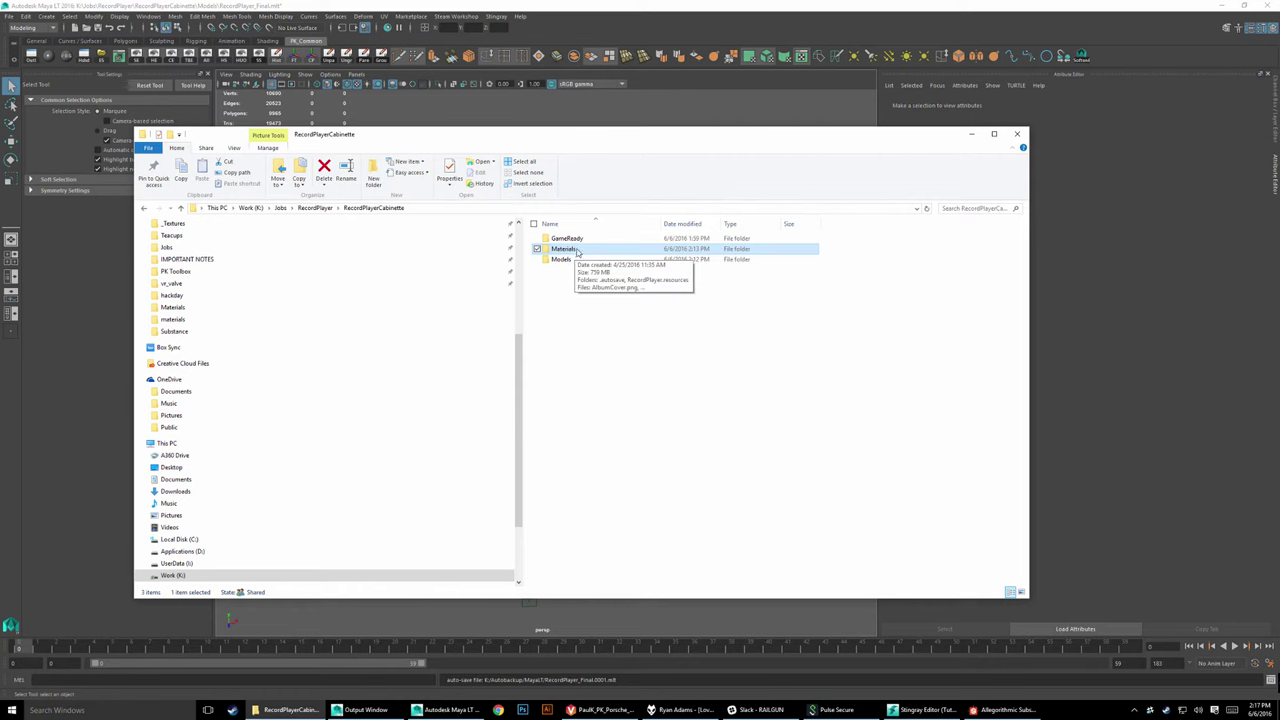
{"action": "double_click", "coordinate": [576, 252]}
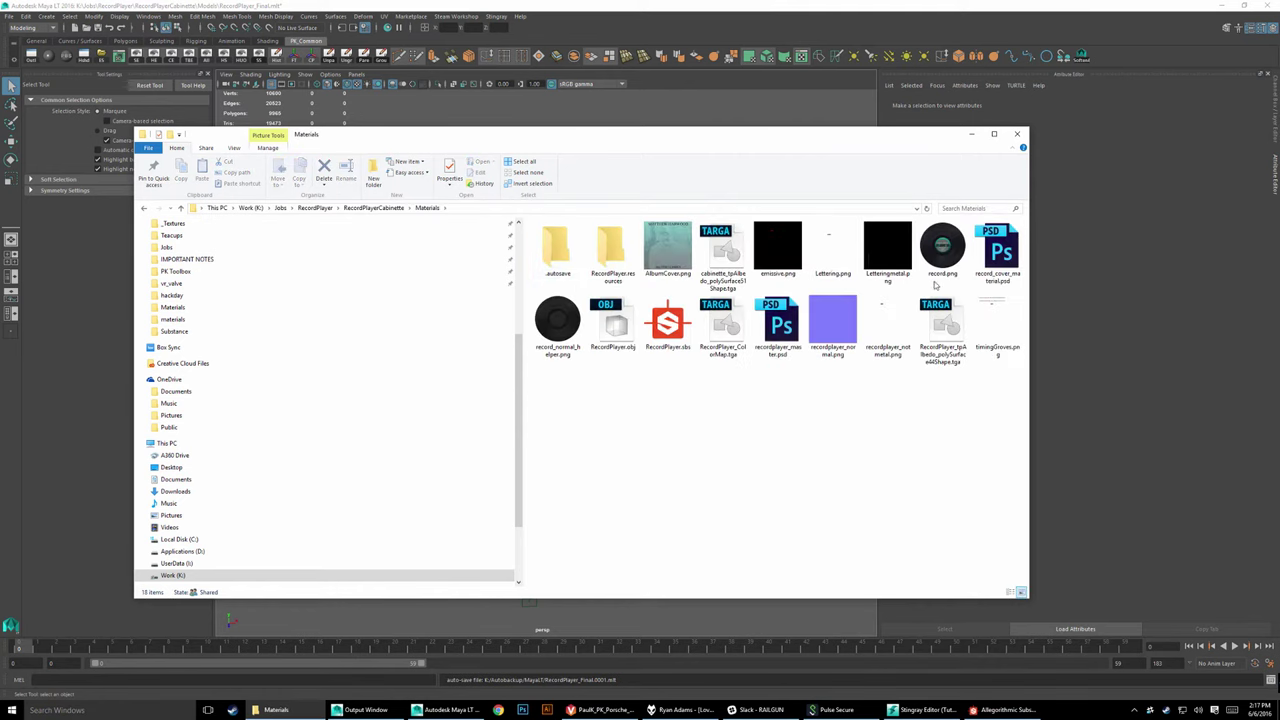
{"action": "left_click", "coordinate": [667, 333]}
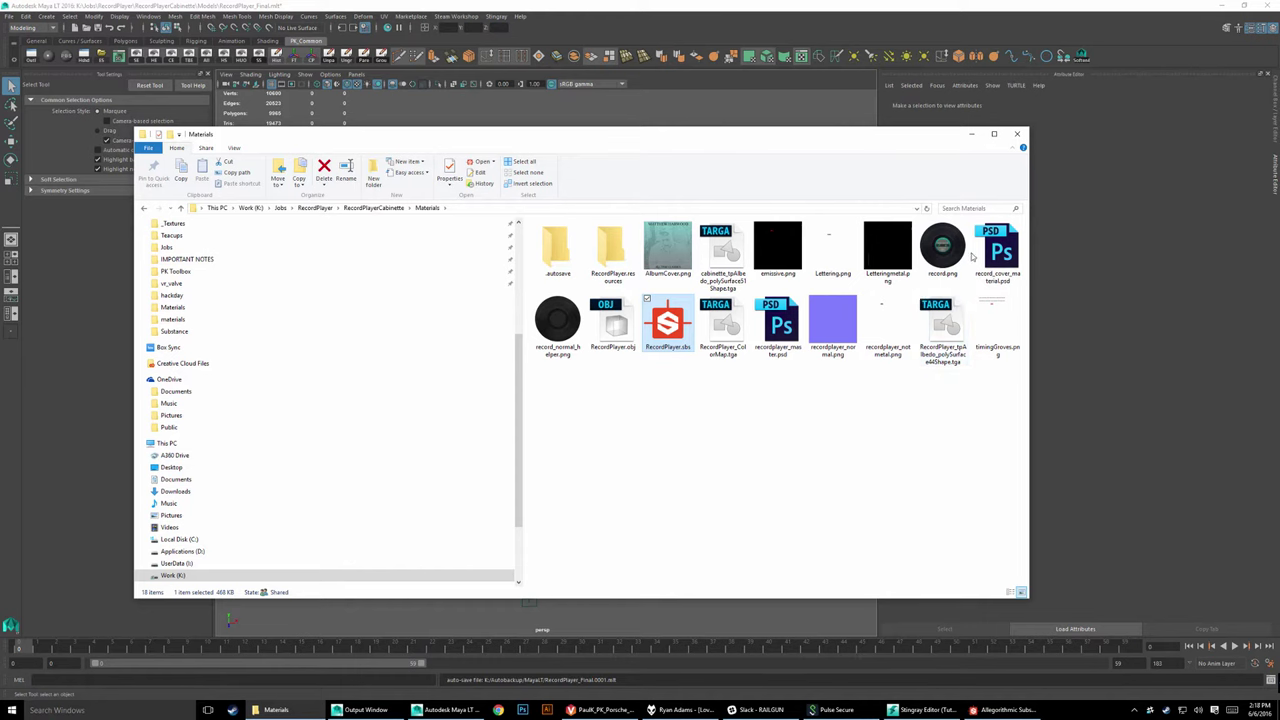
{"action": "left_click", "coordinate": [375, 208]}
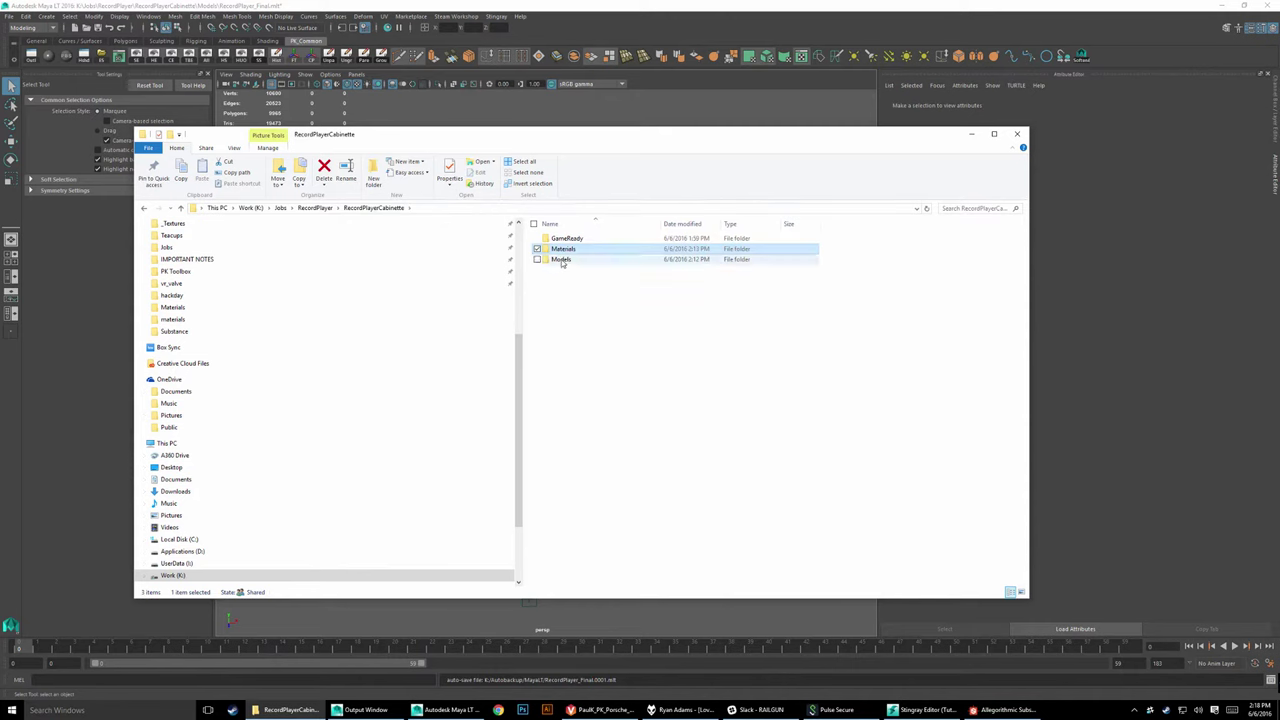
Step: Check Models, then open GameReady, select its five FBX files, and select all the materials textures
{"action": "double_click", "coordinate": [563, 265]}
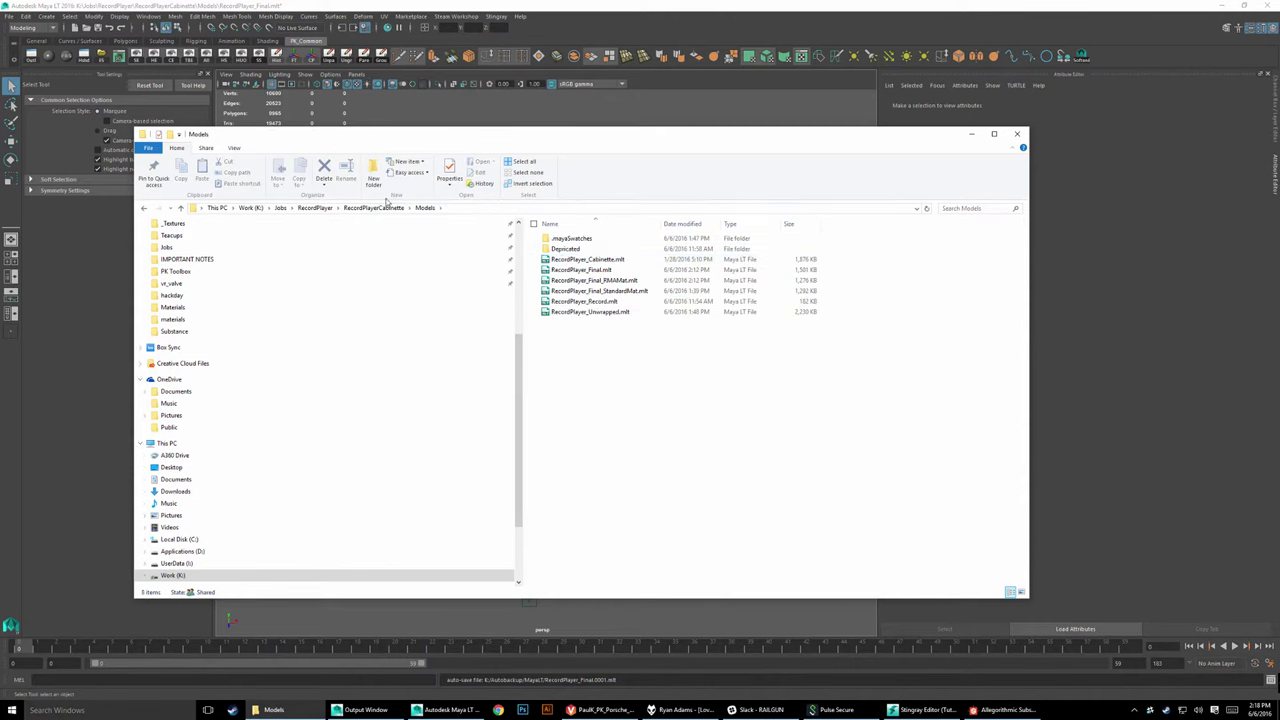
{"action": "left_click", "coordinate": [386, 209]}
{"action": "double_click", "coordinate": [577, 240]}
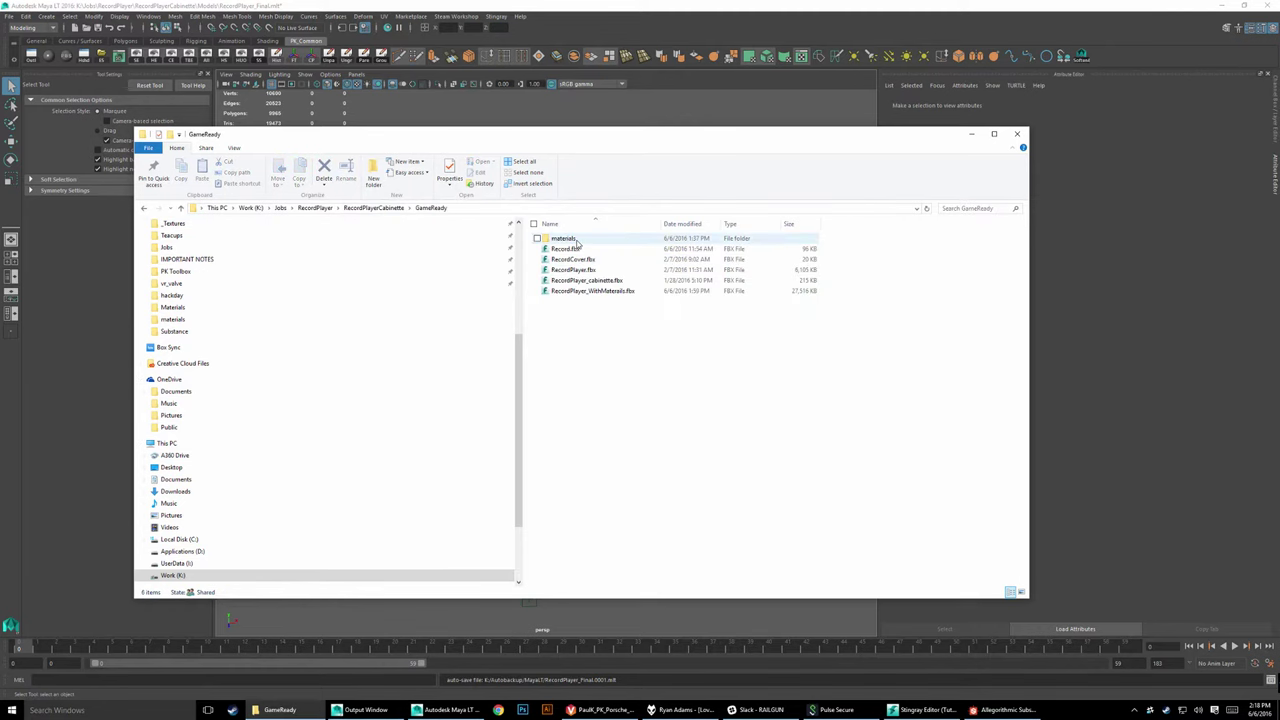
{"action": "left_click_drag", "start_coordinate": [586, 339], "coordinate": [566, 251]}
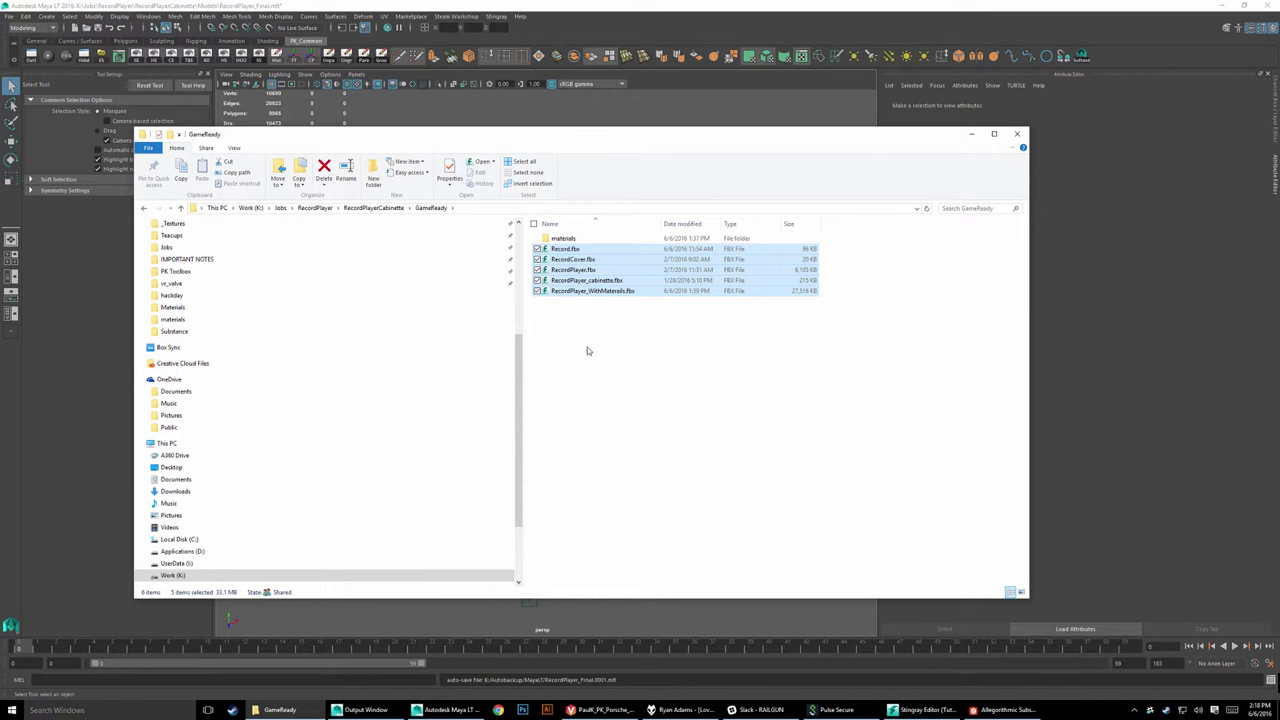
{"action": "double_click", "coordinate": [564, 239]}
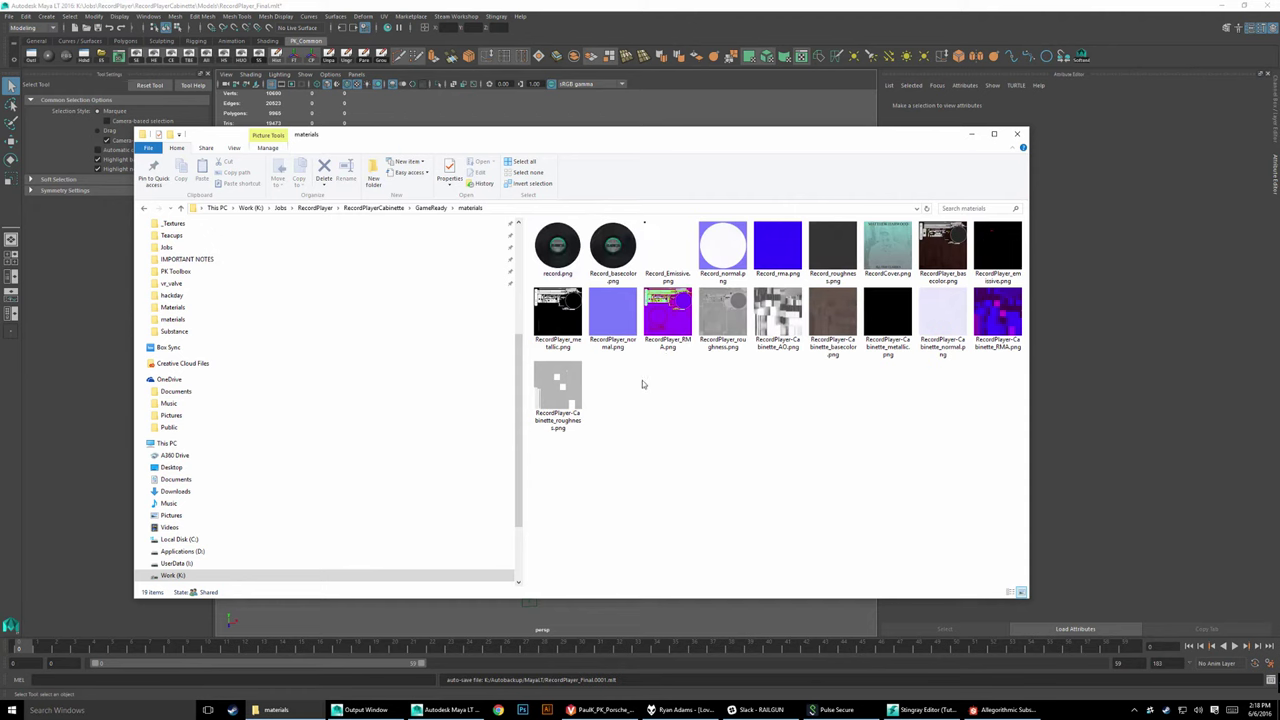
{"action": "mouse_move", "coordinate": [566, 490]}
{"action": "left_mouse_down"}
{"action": "mouse_move", "coordinate": [940, 243]}
{"action": "mouse_move", "coordinate": [973, 255]}
{"action": "left_mouse_up"}
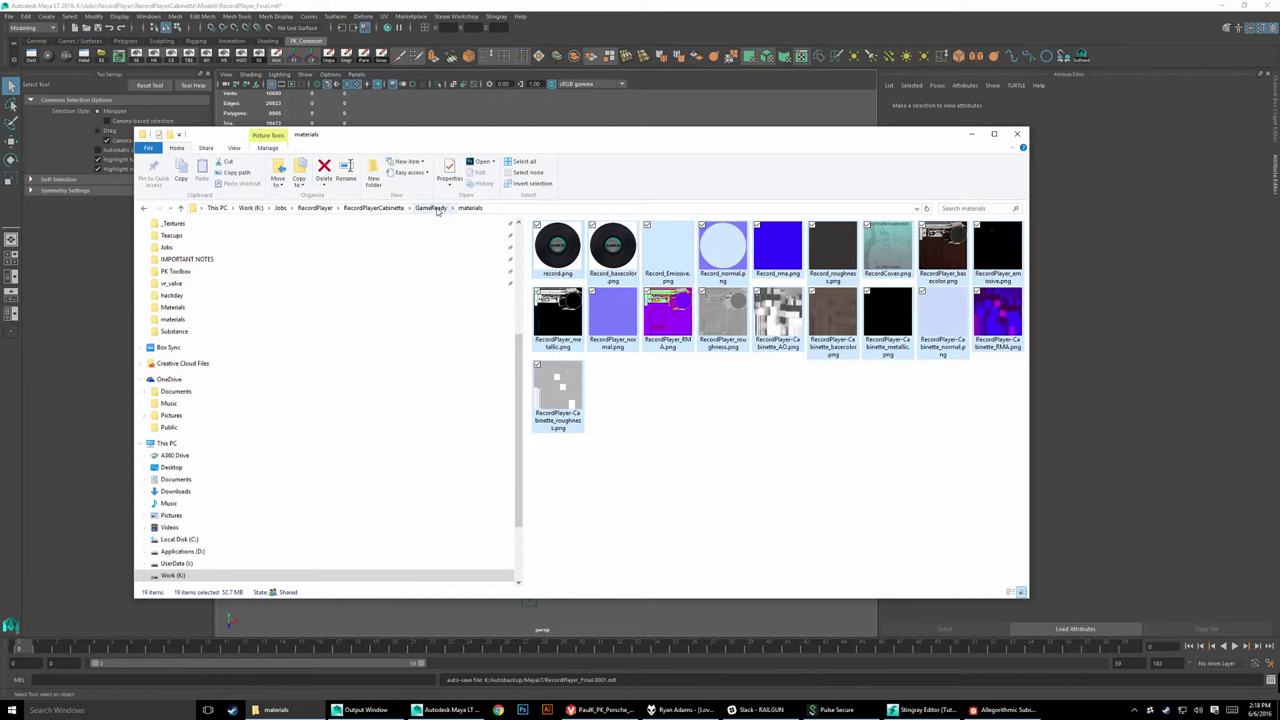
Step: Climb back through GameReady to RecordPlayerCabinette and clear the folder selection
{"action": "left_click", "coordinate": [432, 208]}
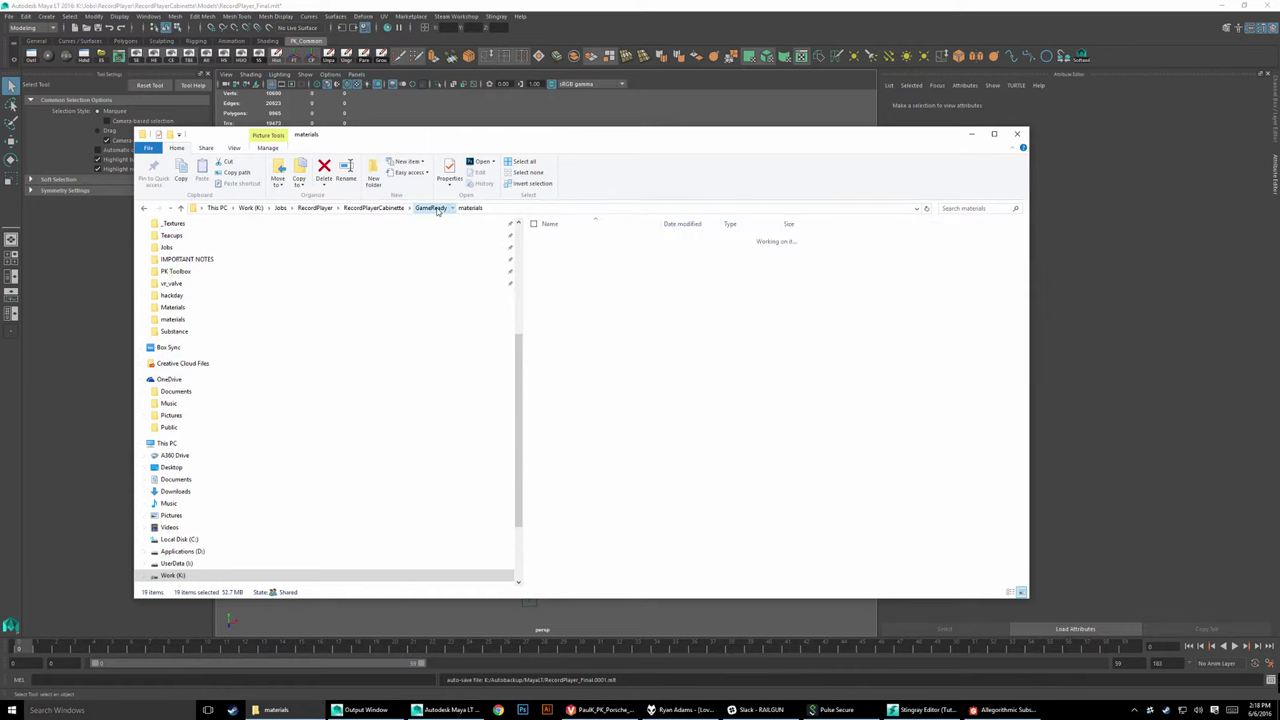
{"action": "left_click", "coordinate": [397, 210]}
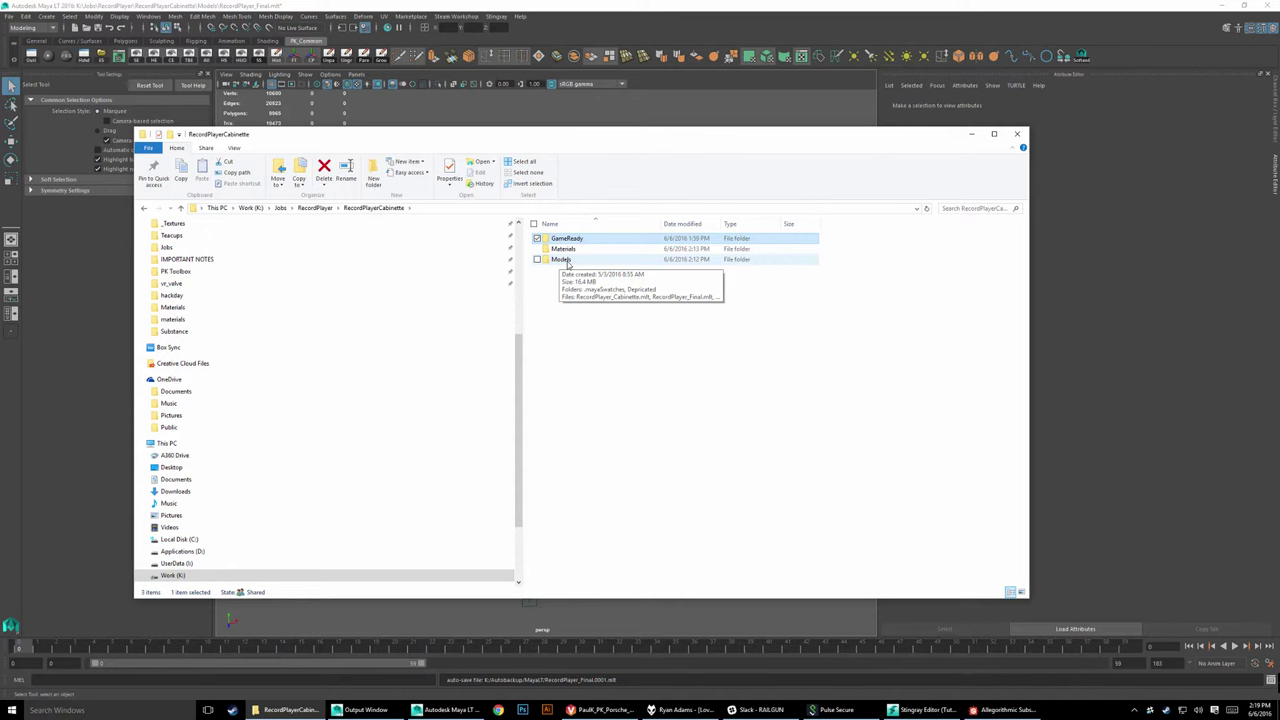
{"action": "key", "text": "Down"}
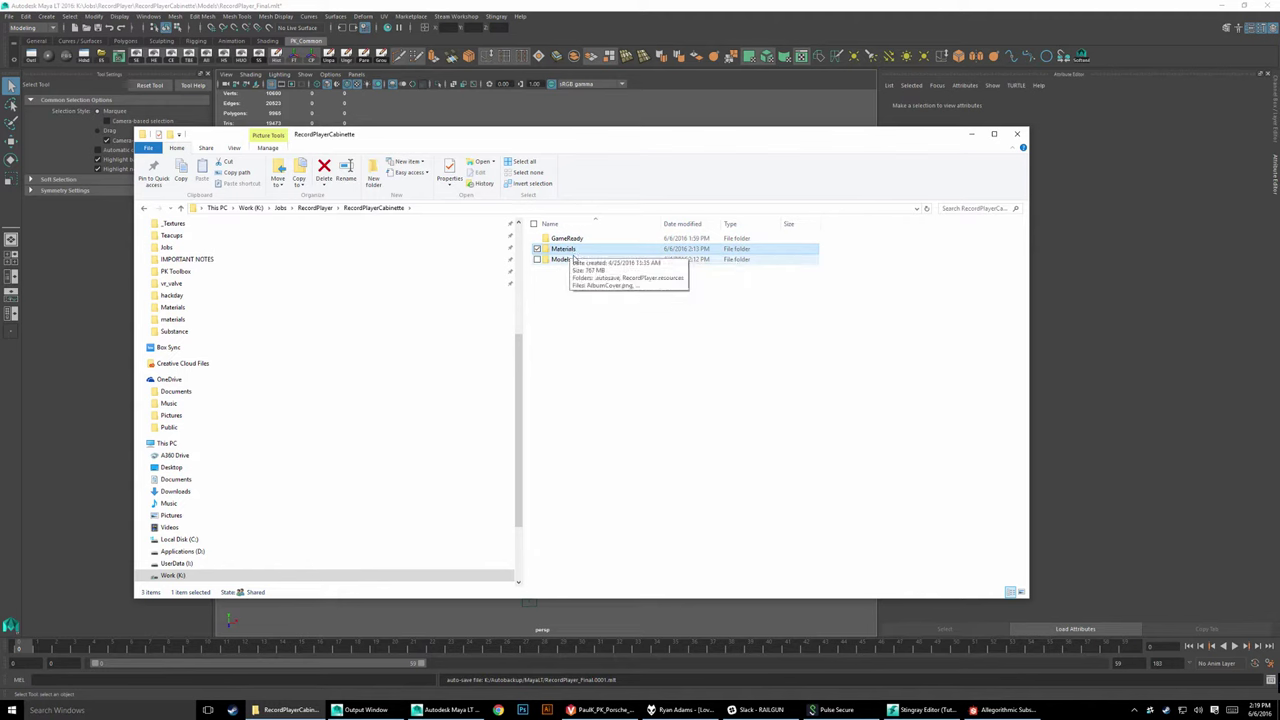
{"action": "left_click", "coordinate": [577, 240]}
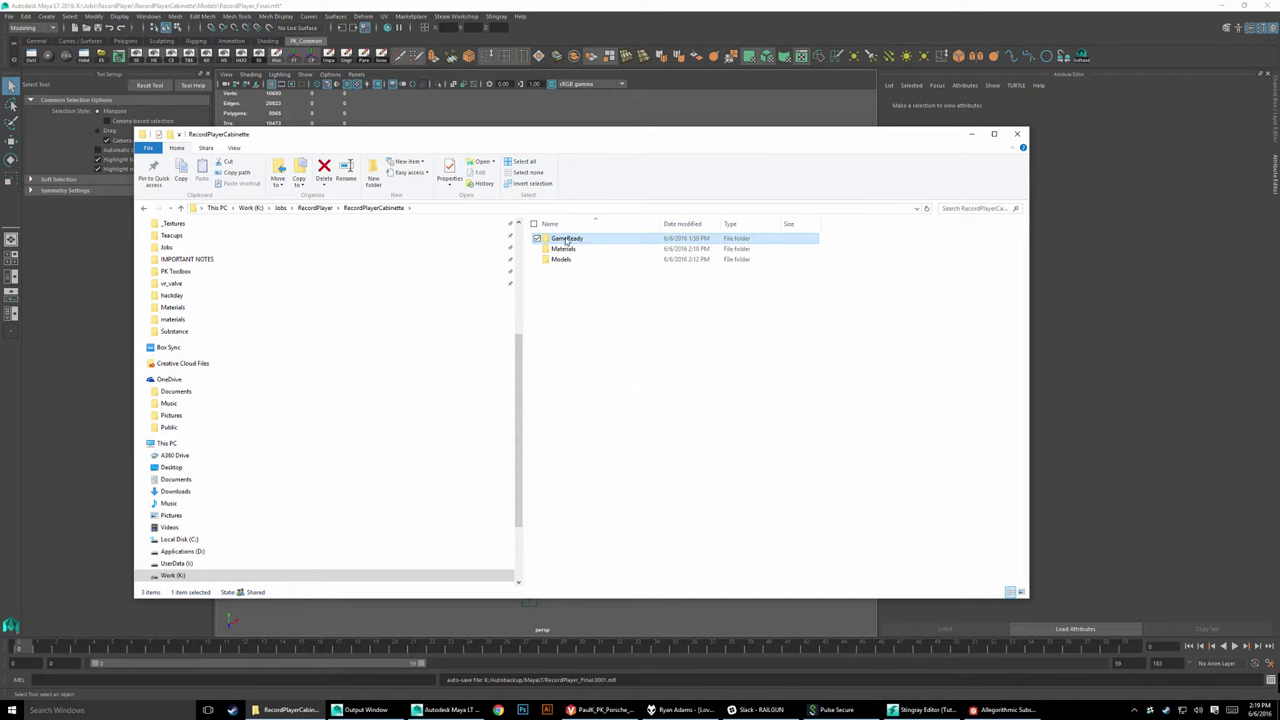
{"action": "left_click", "coordinate": [585, 295]}
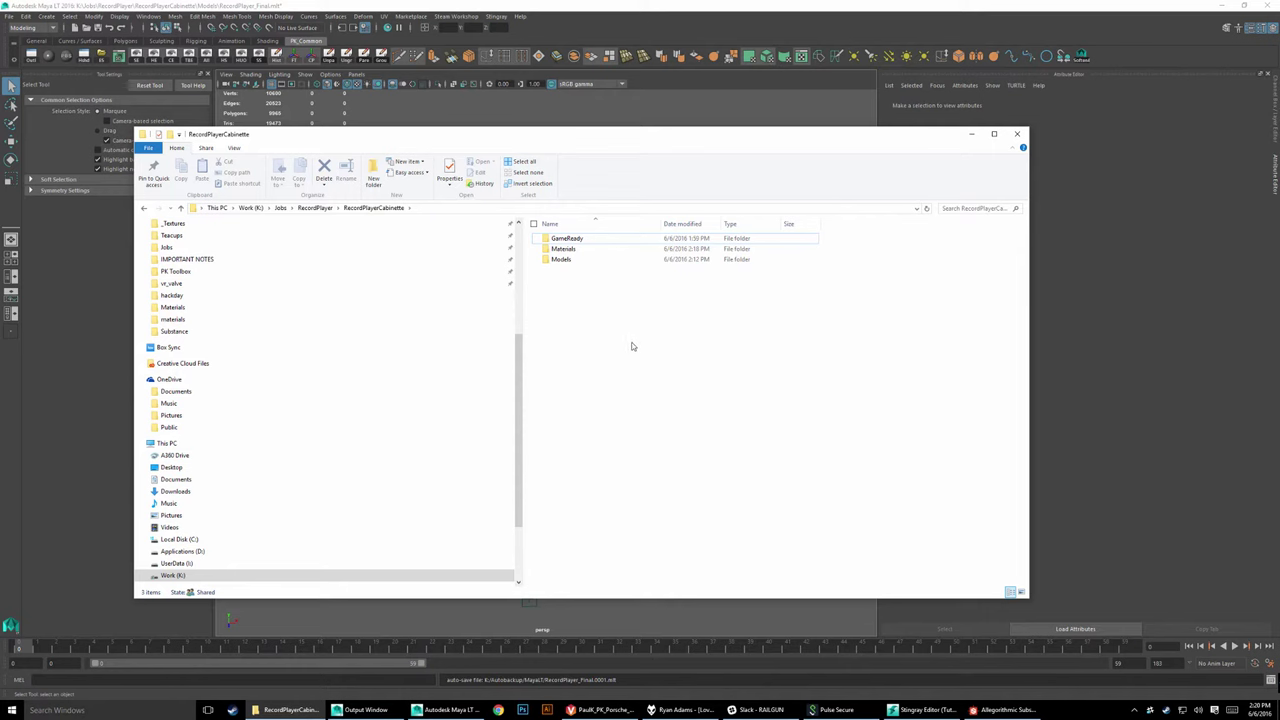
{"action": "left_click", "coordinate": [561, 262]}
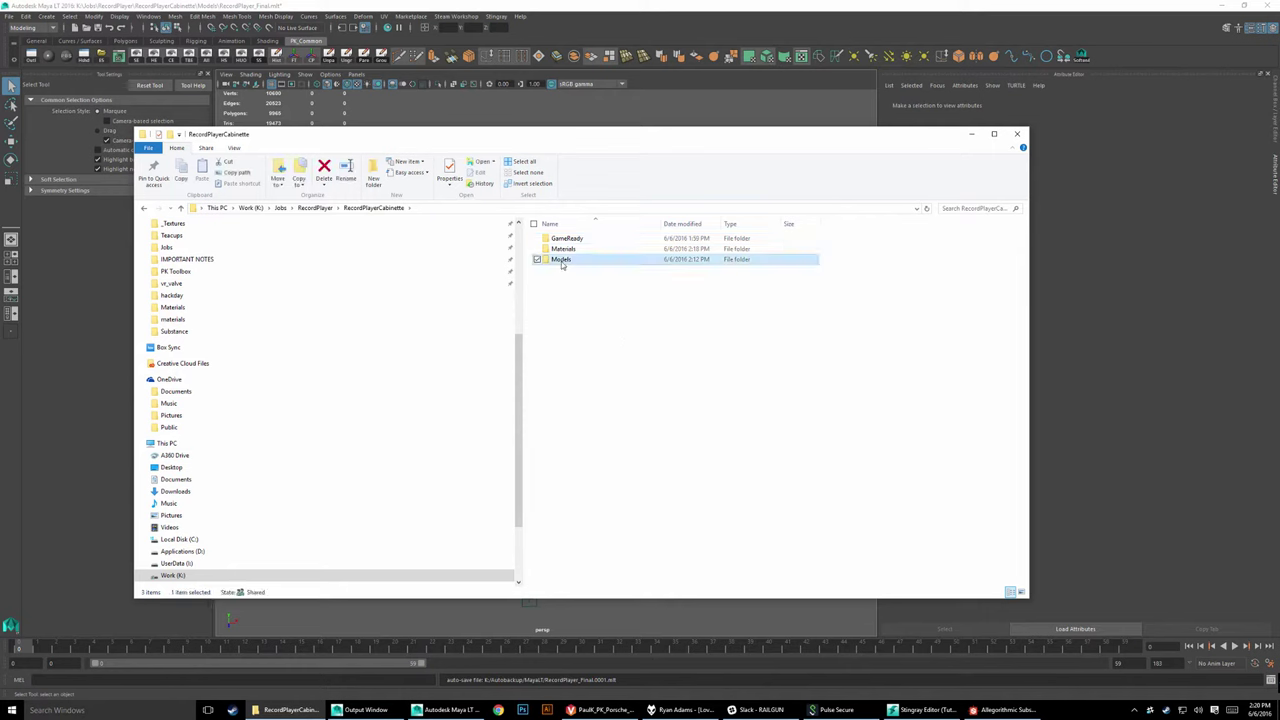
{"action": "double_click", "coordinate": [561, 260]}
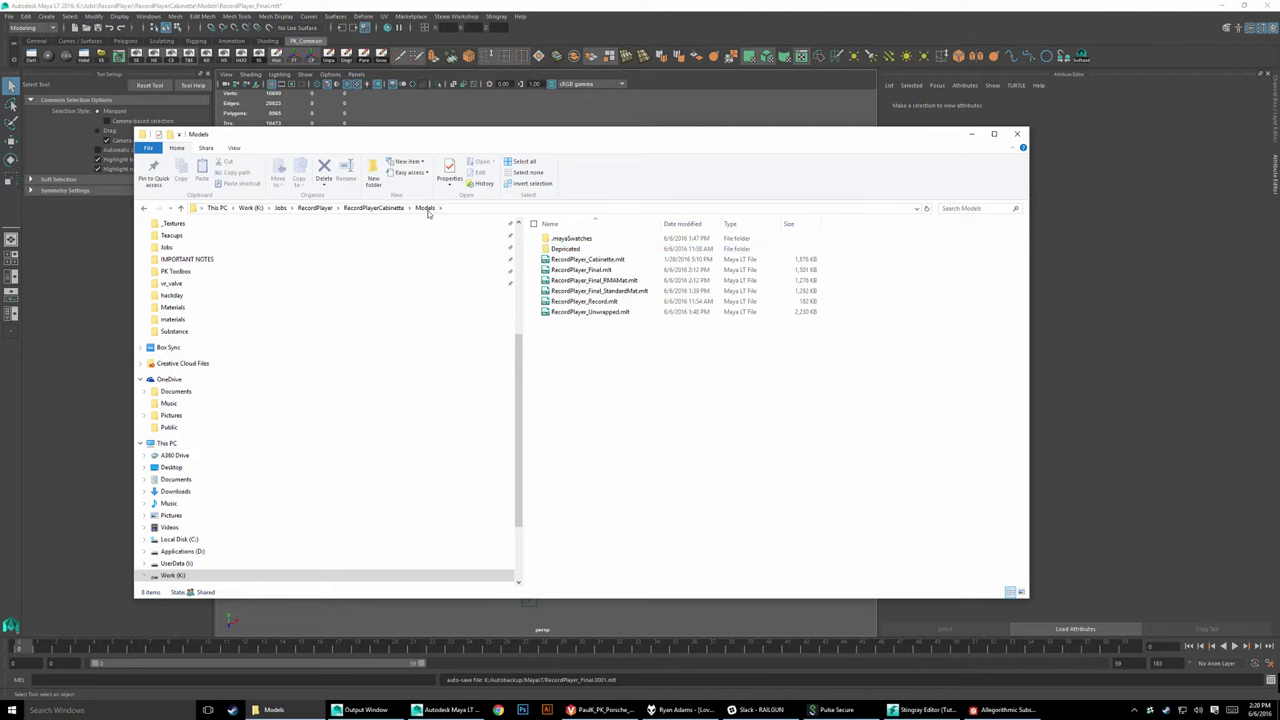
{"action": "left_click", "coordinate": [373, 208]}
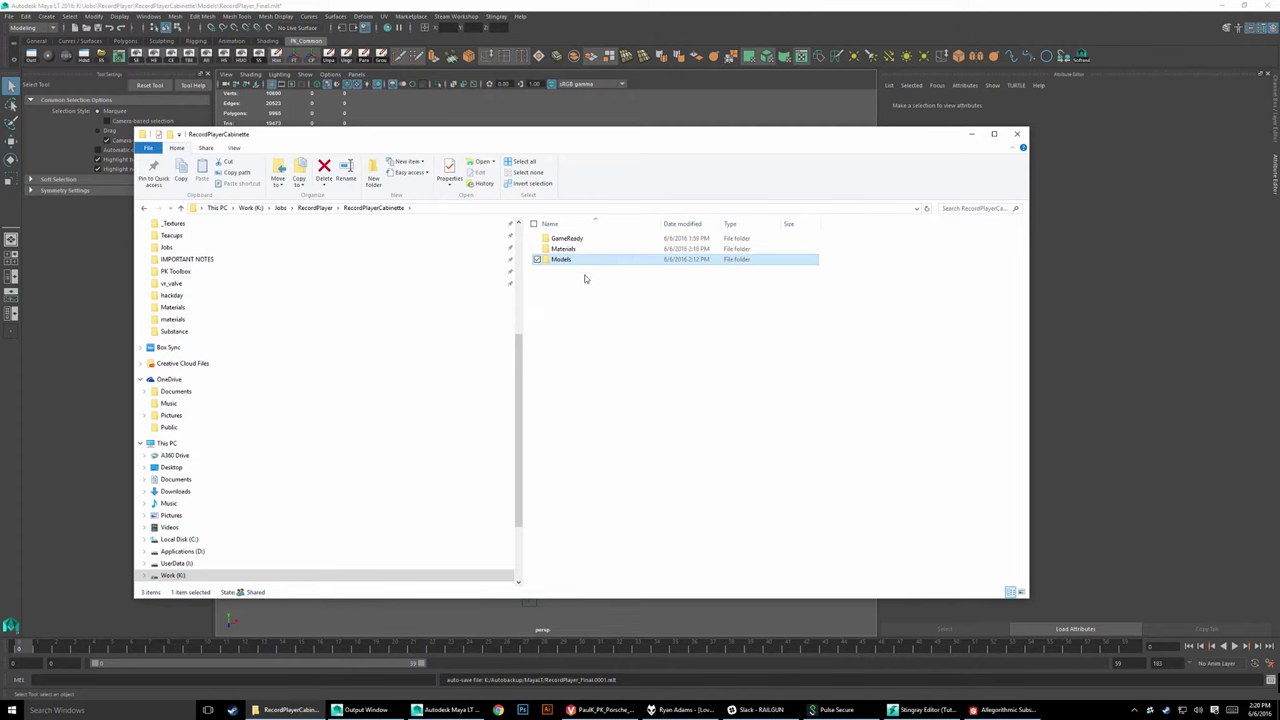
{"action": "double_click", "coordinate": [565, 250]}
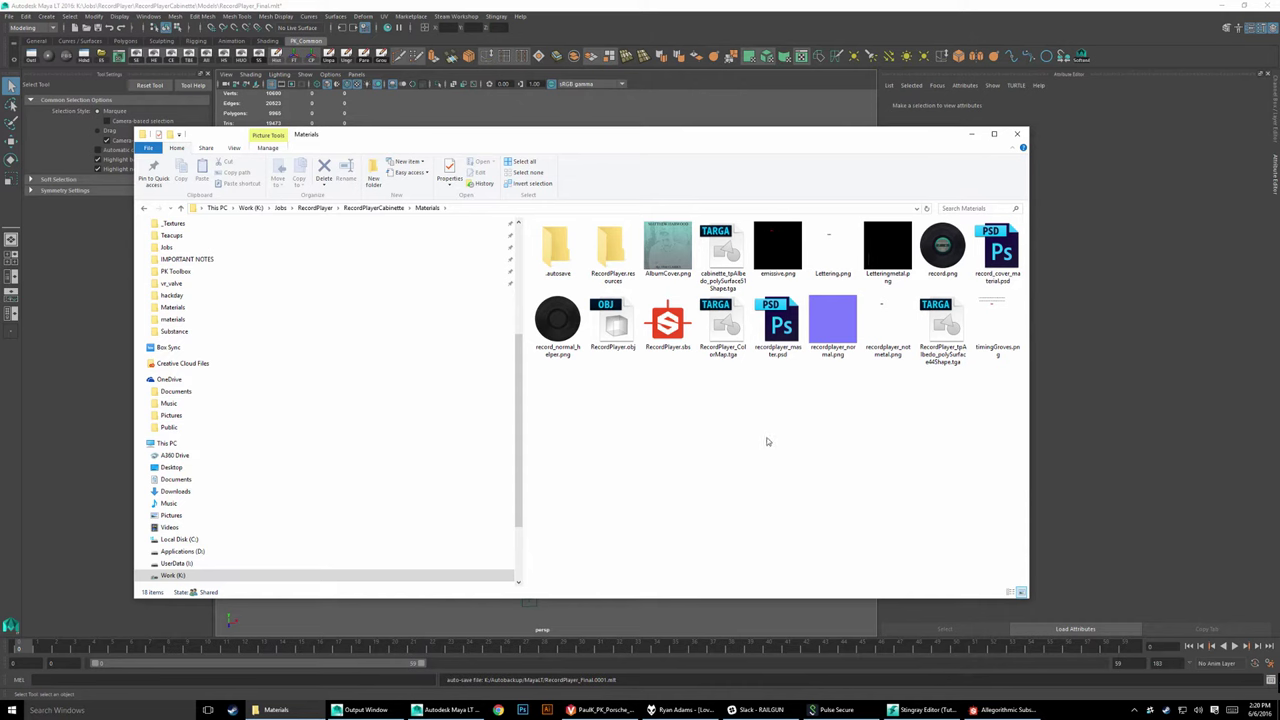
{"action": "mouse_move", "coordinate": [543, 398]}
{"action": "left_mouse_down"}
{"action": "mouse_move", "coordinate": [1022, 238]}
{"action": "mouse_move", "coordinate": [1013, 230]}
{"action": "mouse_move", "coordinate": [1010, 244]}
{"action": "left_mouse_up"}
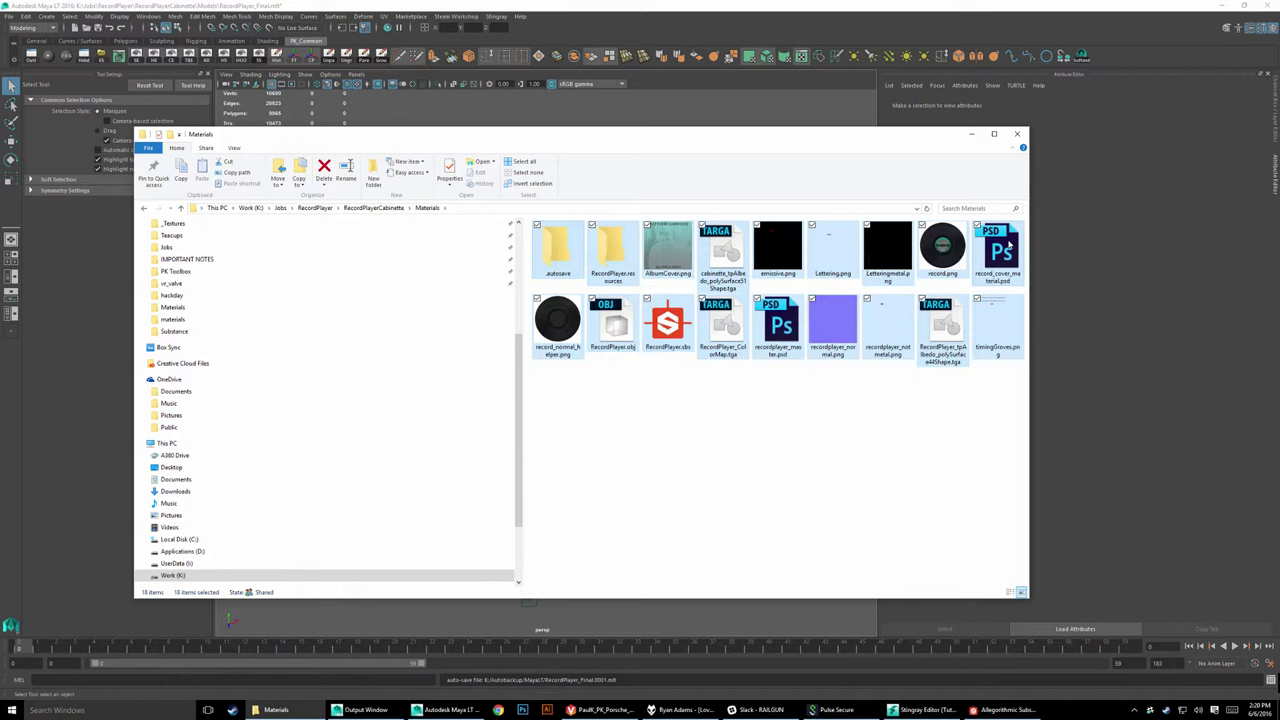
{"action": "left_click", "coordinate": [886, 430]}
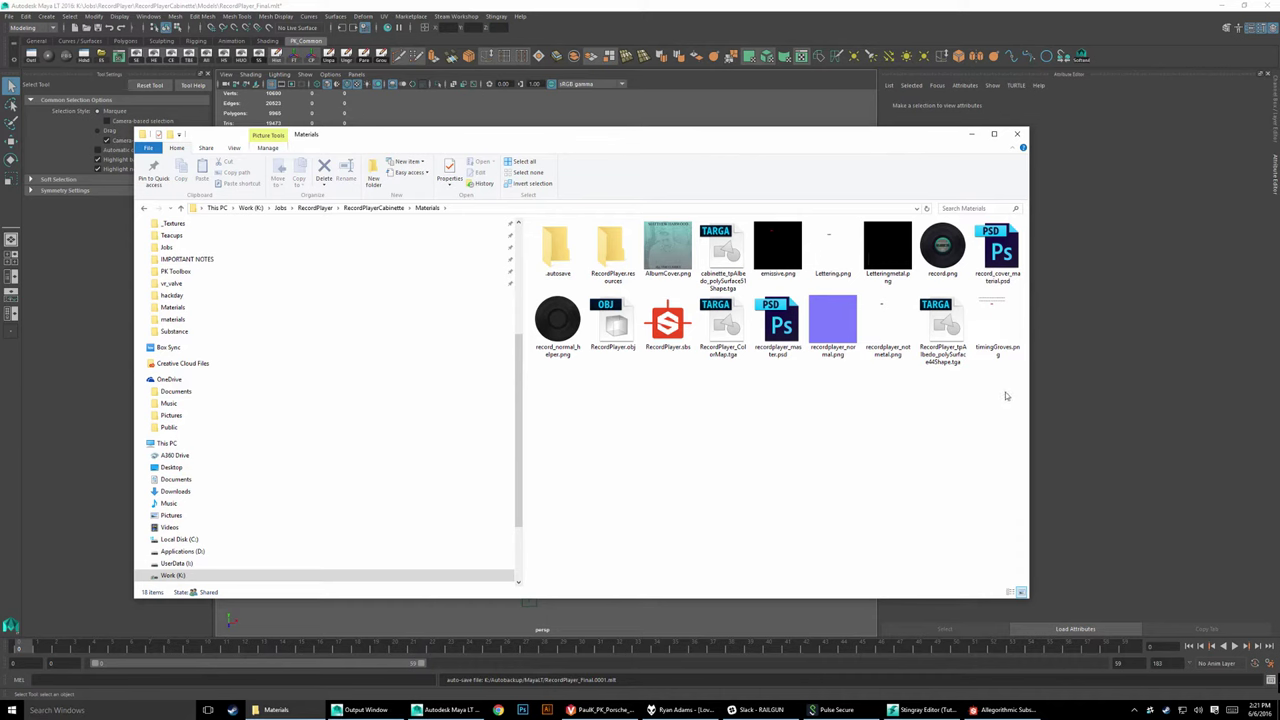
{"action": "left_click", "coordinate": [384, 208]}
{"action": "left_click", "coordinate": [572, 240]}
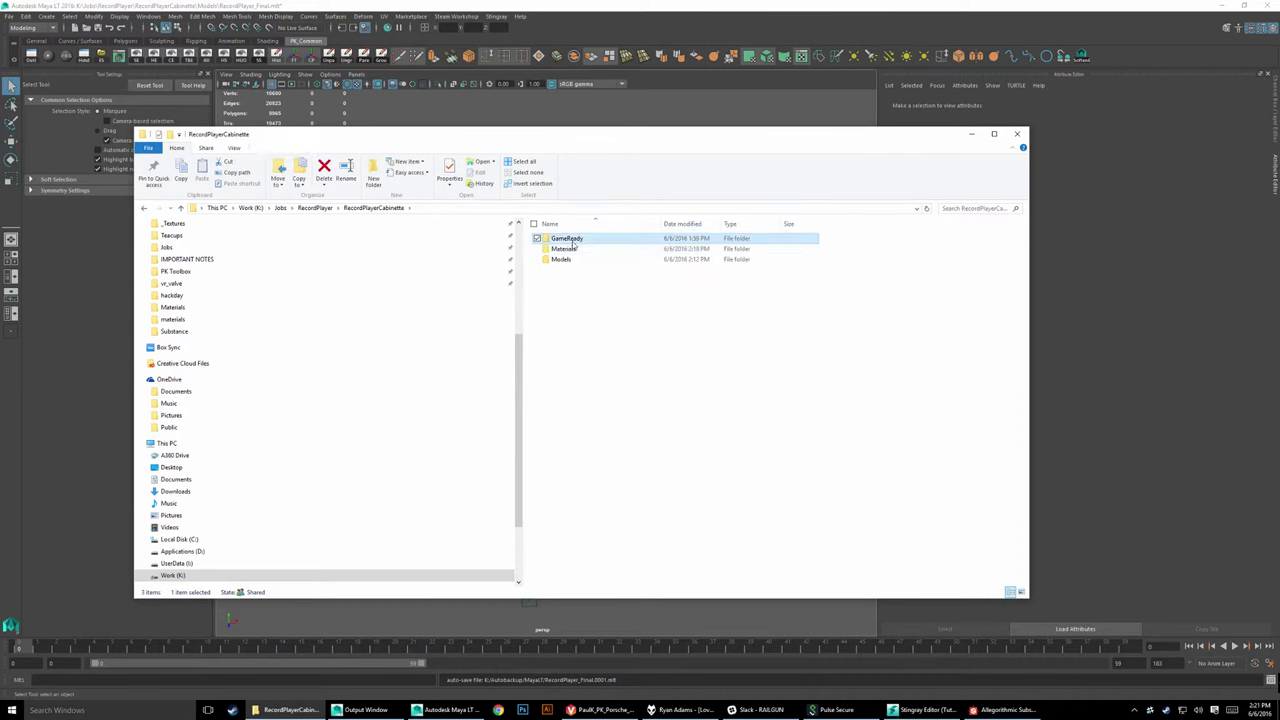
{"action": "double_click", "coordinate": [573, 244]}
{"action": "key", "text": "ctrl+a"}
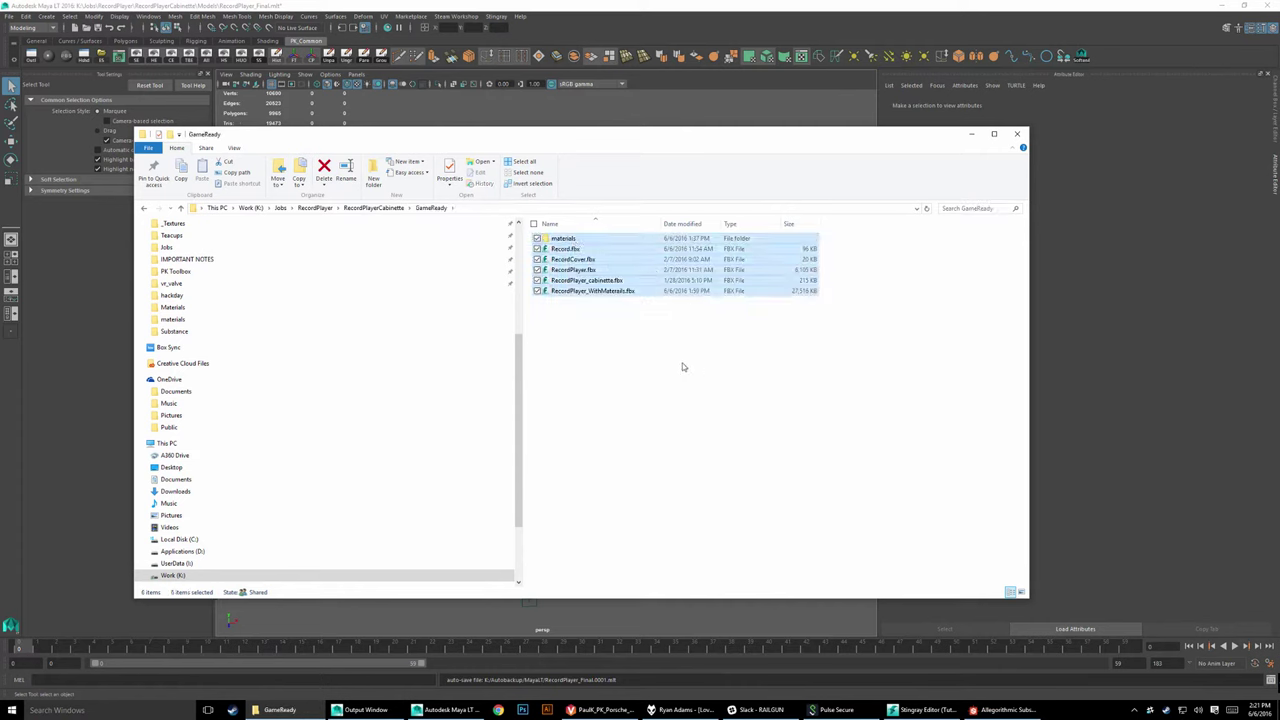
{"action": "left_click", "coordinate": [566, 251]}
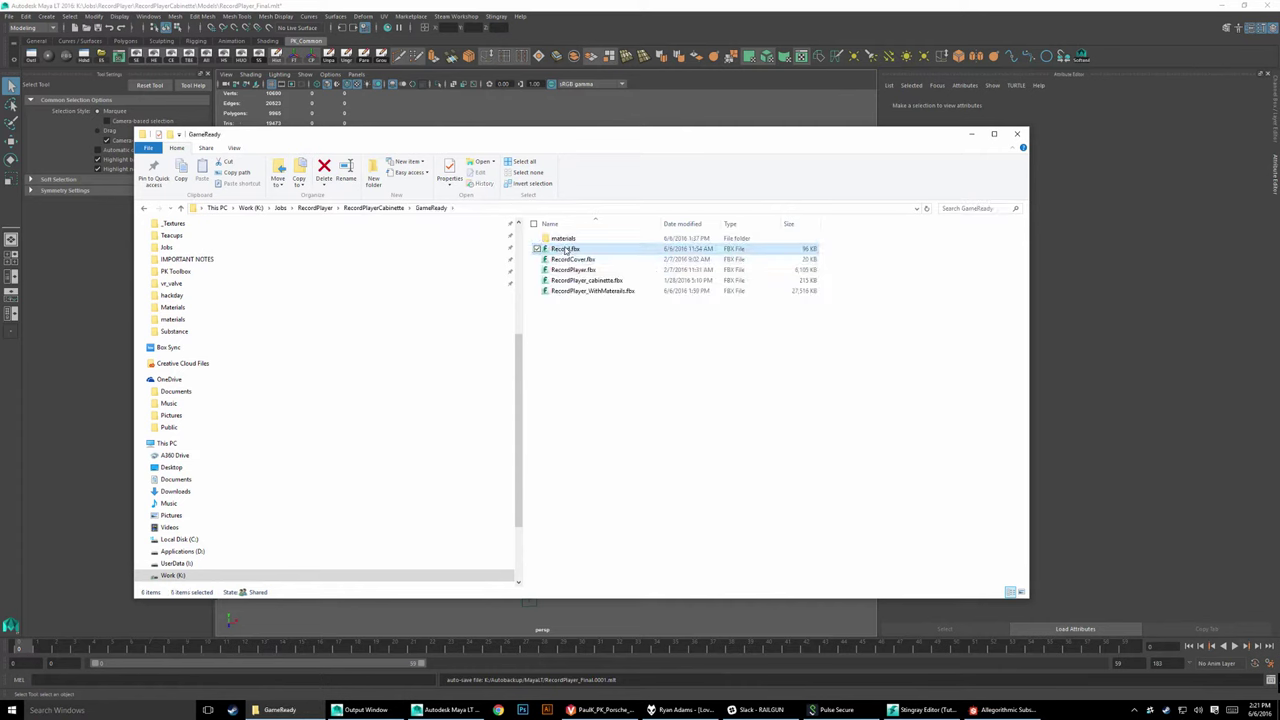
{"action": "left_click", "coordinate": [572, 271]}
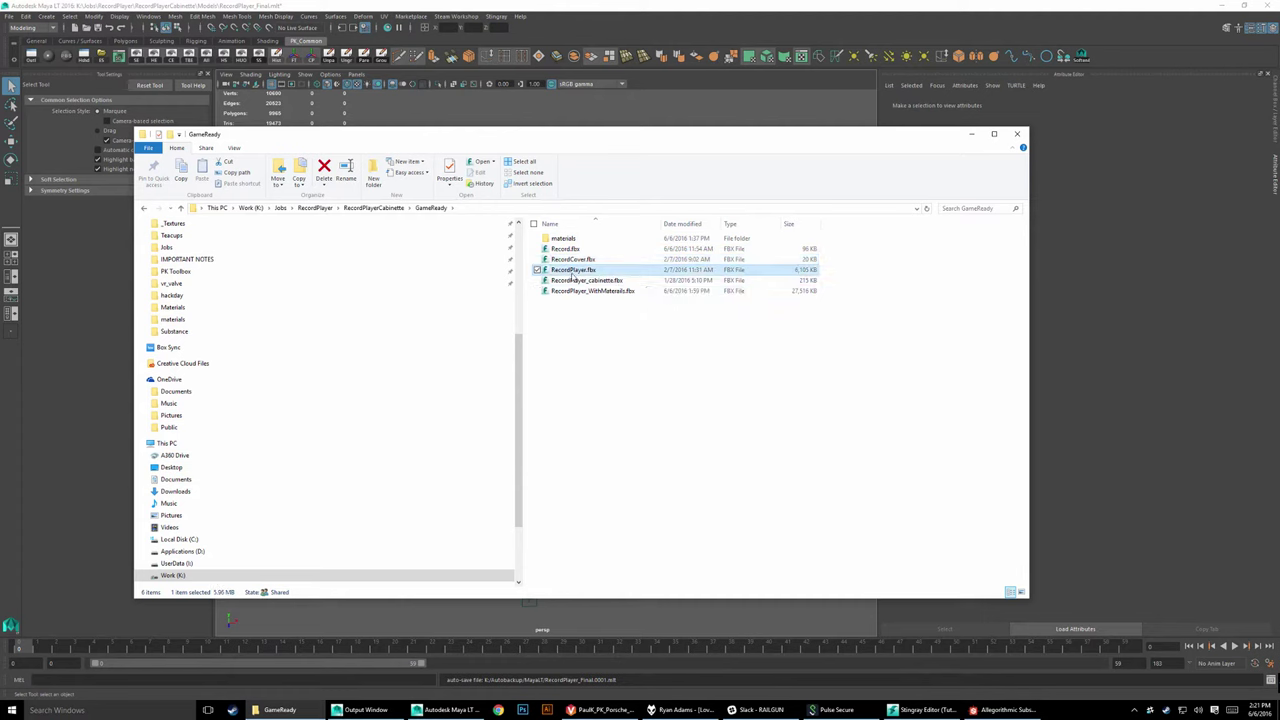
{"action": "left_click", "coordinate": [573, 281]}
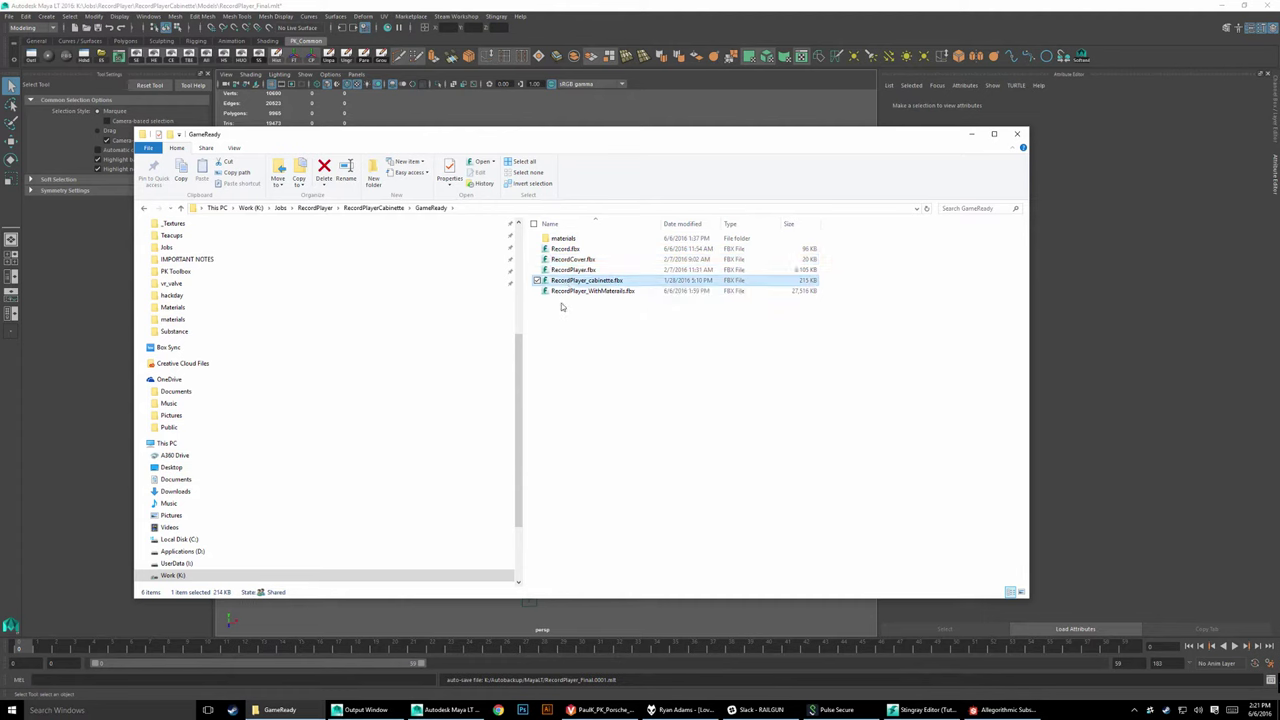
{"action": "left_click_drag", "start_coordinate": [570, 292], "coordinate": [617, 291]}
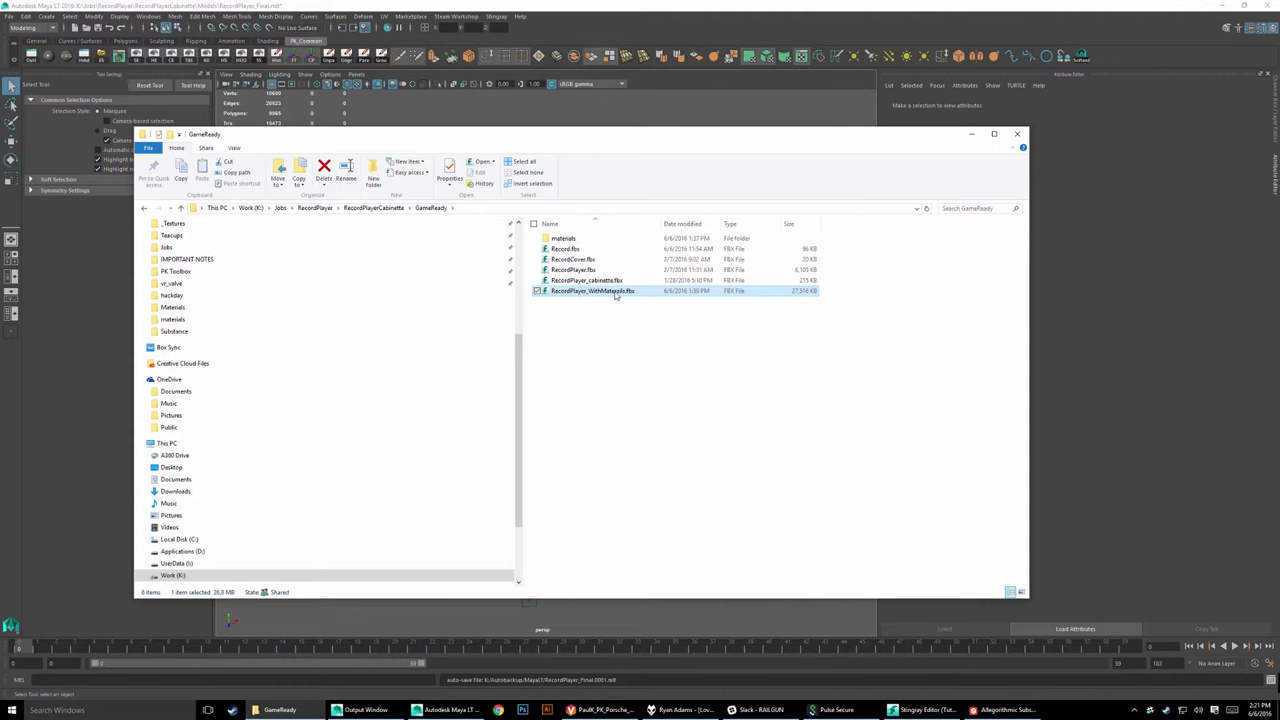
{"action": "mouse_move", "coordinate": [592, 291]}
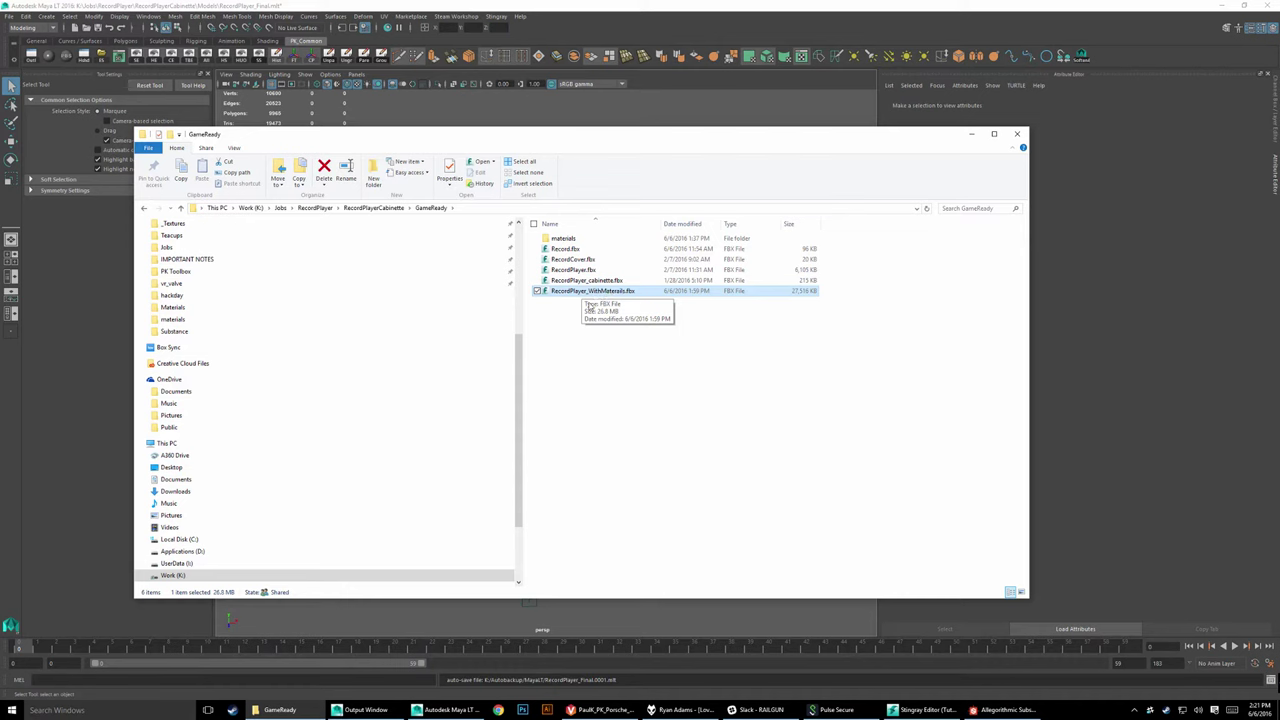
{"action": "left_click", "coordinate": [597, 349]}
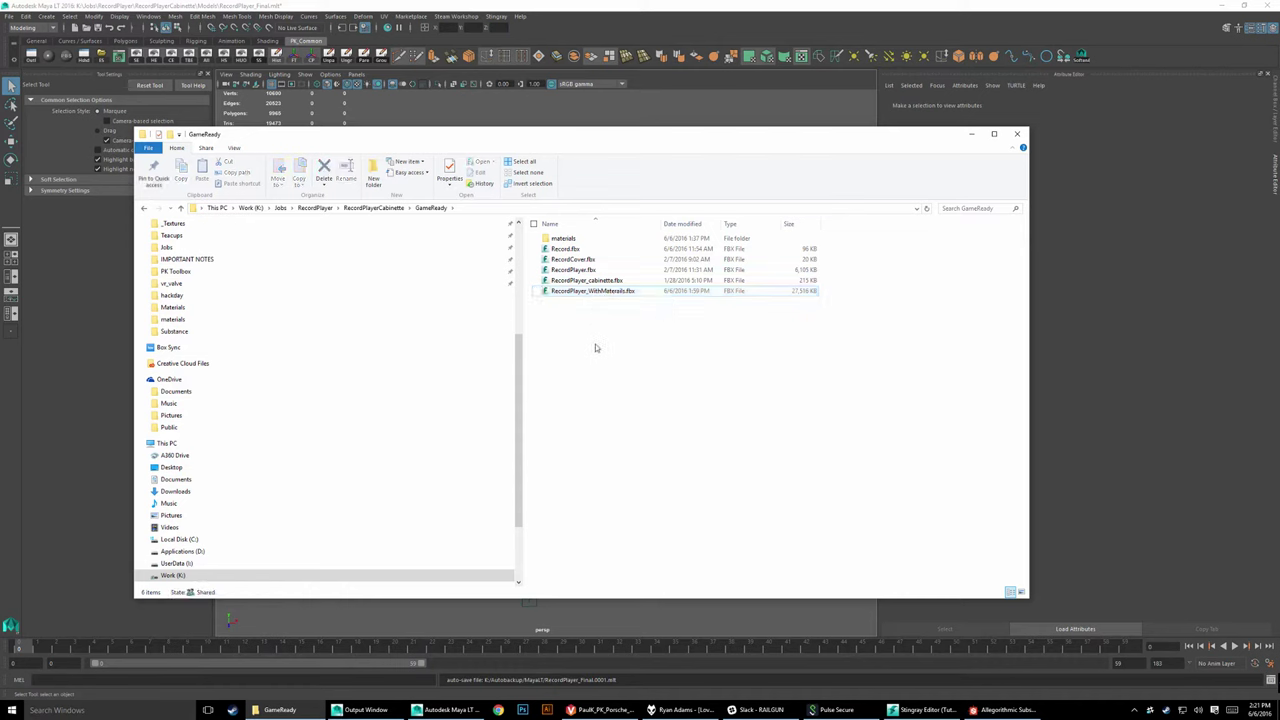
{"action": "left_click", "coordinate": [573, 269]}
{"action": "left_click", "coordinate": [570, 260]}
{"action": "left_click", "coordinate": [566, 249]}
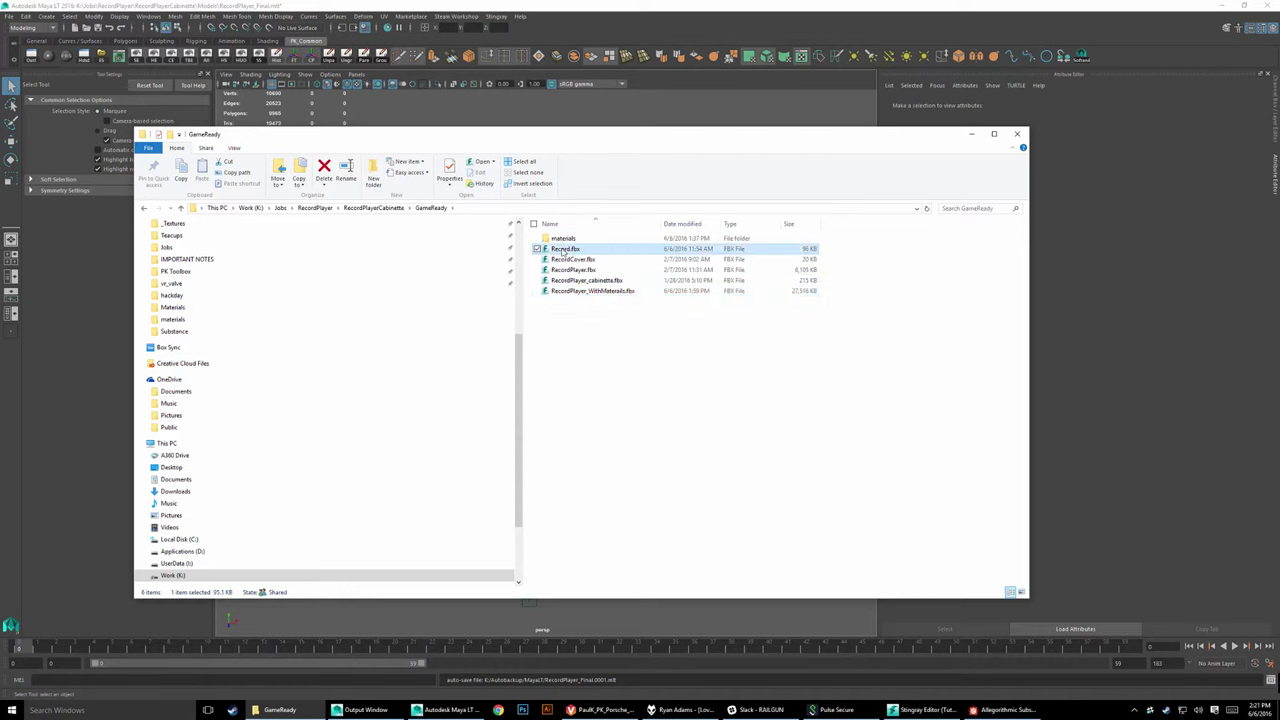
{"action": "left_click", "coordinate": [572, 284]}
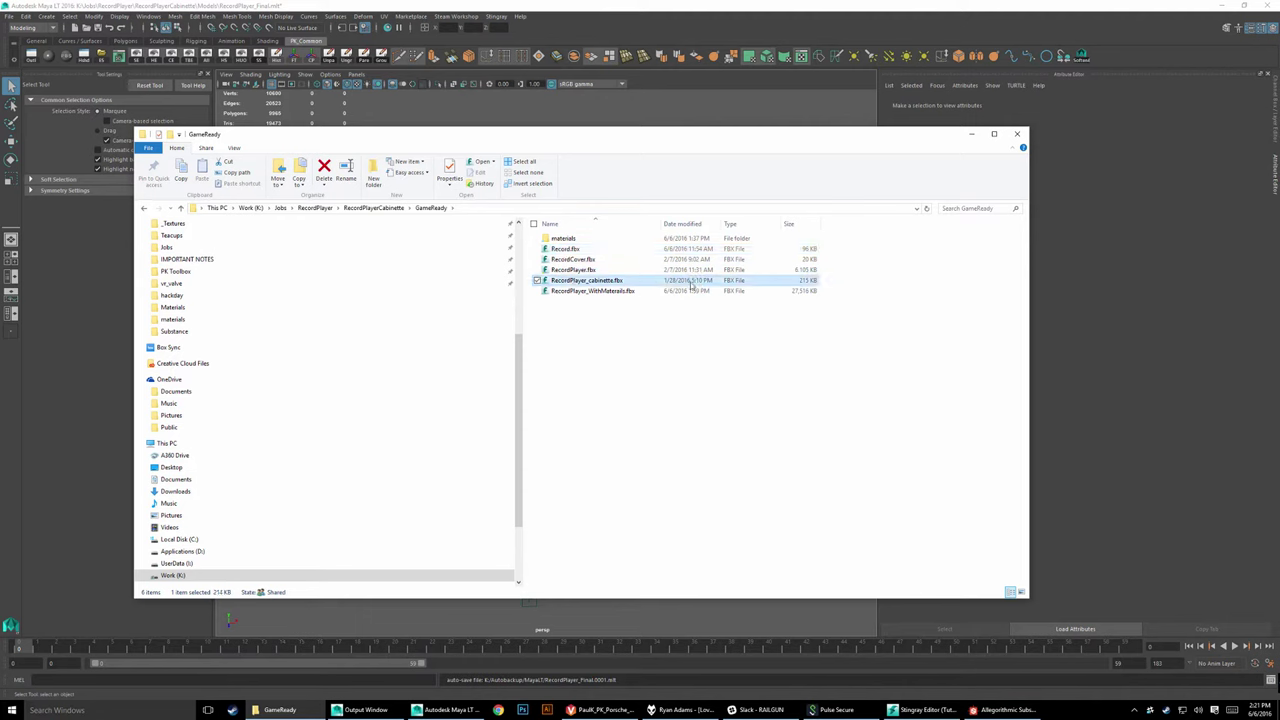
{"action": "left_click", "coordinate": [602, 357]}
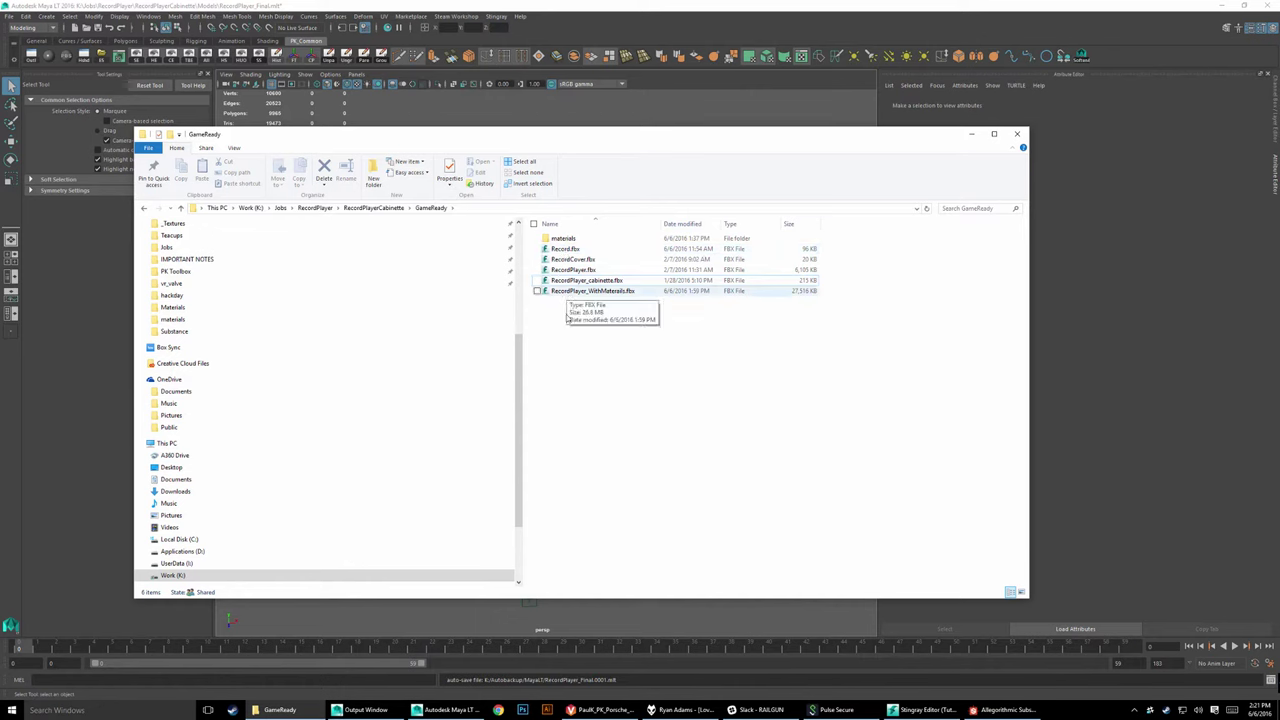
{"action": "left_click_drag", "start_coordinate": [567, 318], "coordinate": [563, 250]}
{"action": "left_click", "coordinate": [575, 366]}
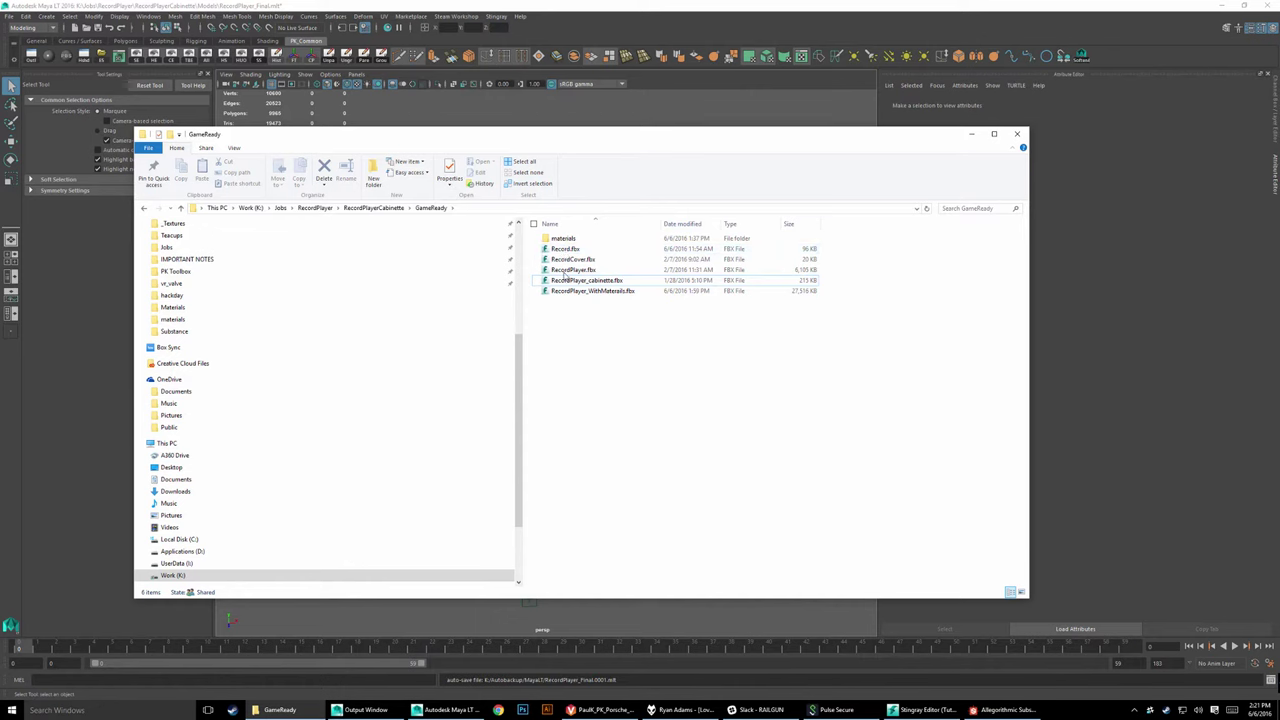
{"action": "double_click", "coordinate": [565, 238]}
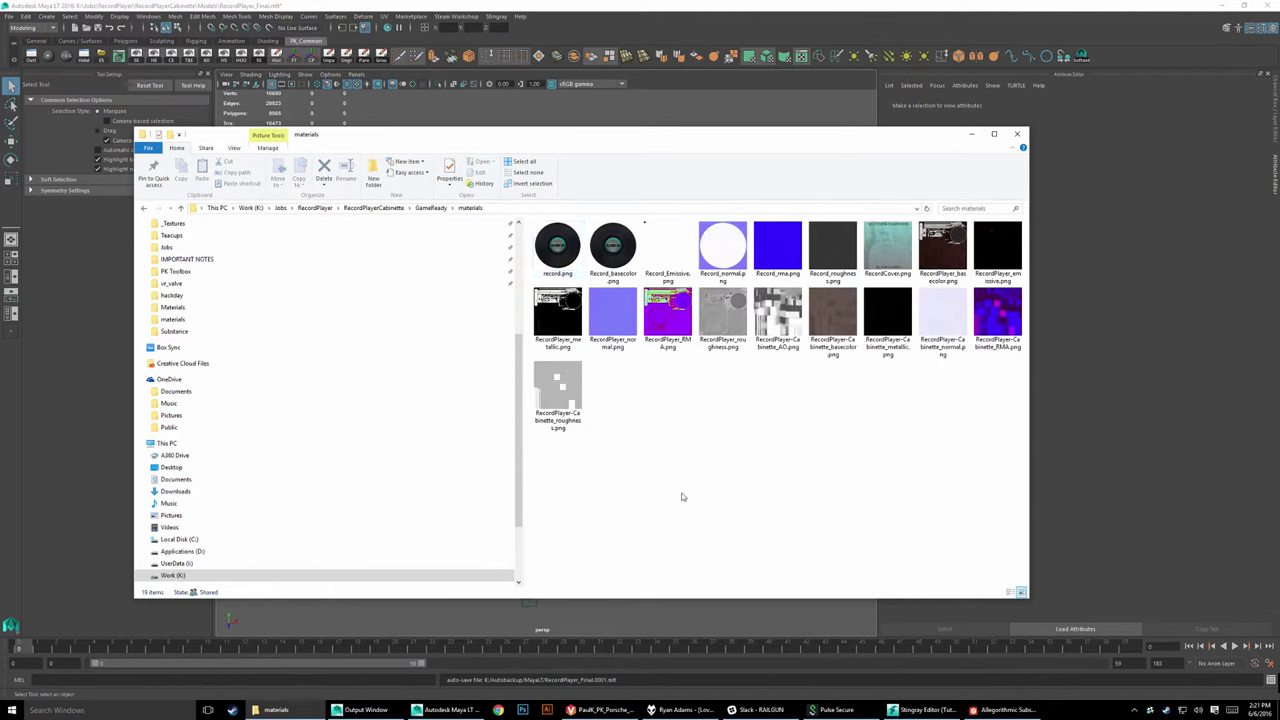
{"action": "left_click_drag", "start_coordinate": [569, 471], "coordinate": [991, 257]}
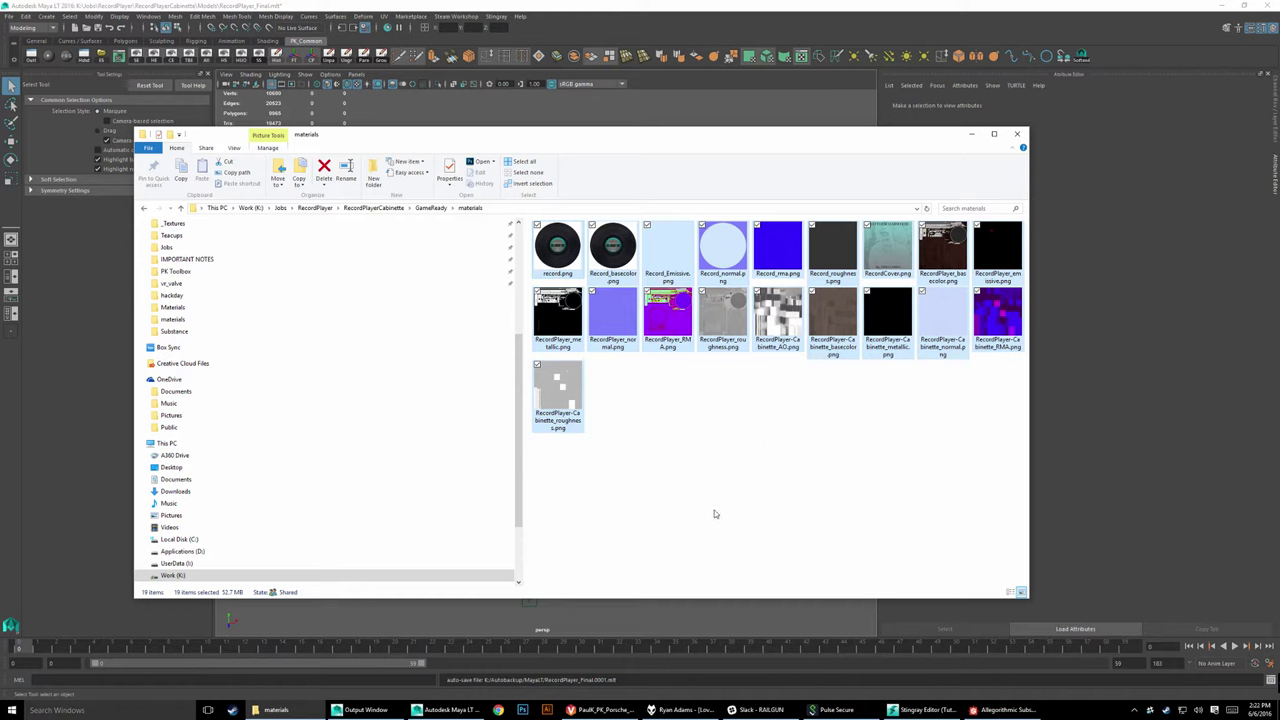
{"action": "left_click", "coordinate": [431, 207]}
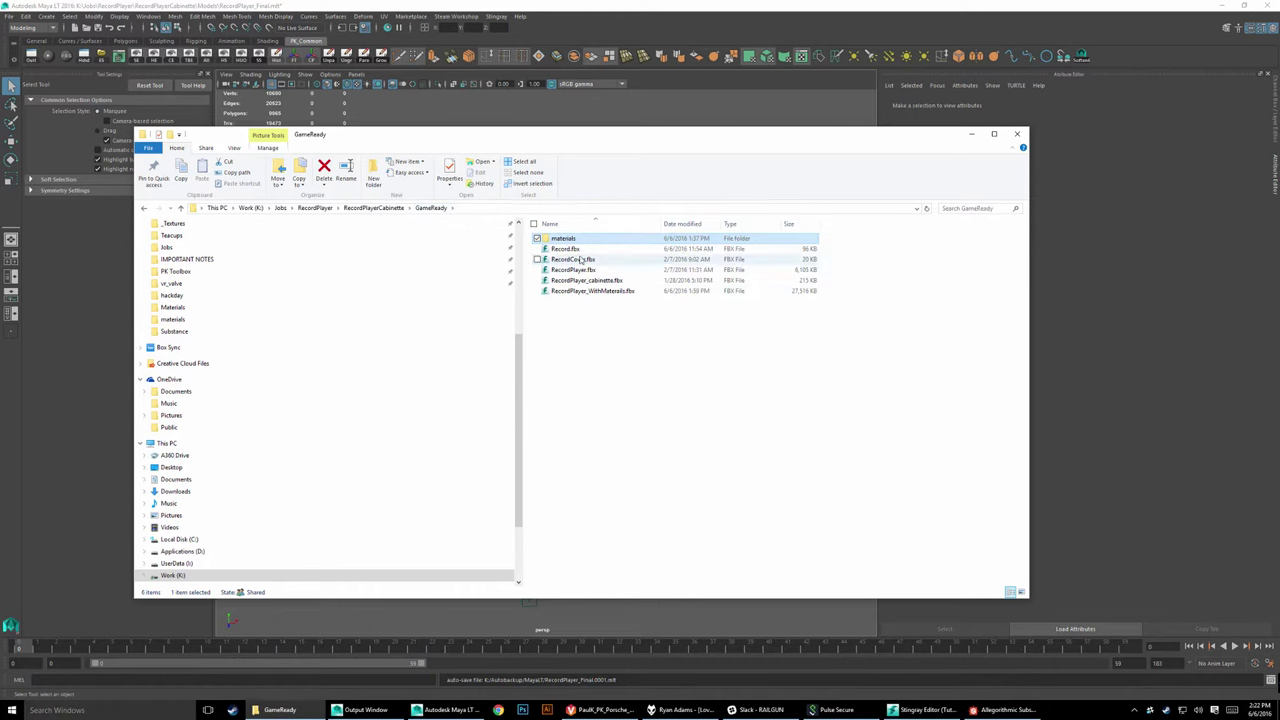
Step: Return to RecordPlayerCabinette, dismiss GameReady's context menu without deleting, and nudge the Explorer window right
{"action": "left_click", "coordinate": [373, 207]}
{"action": "right_click", "coordinate": [568, 239]}
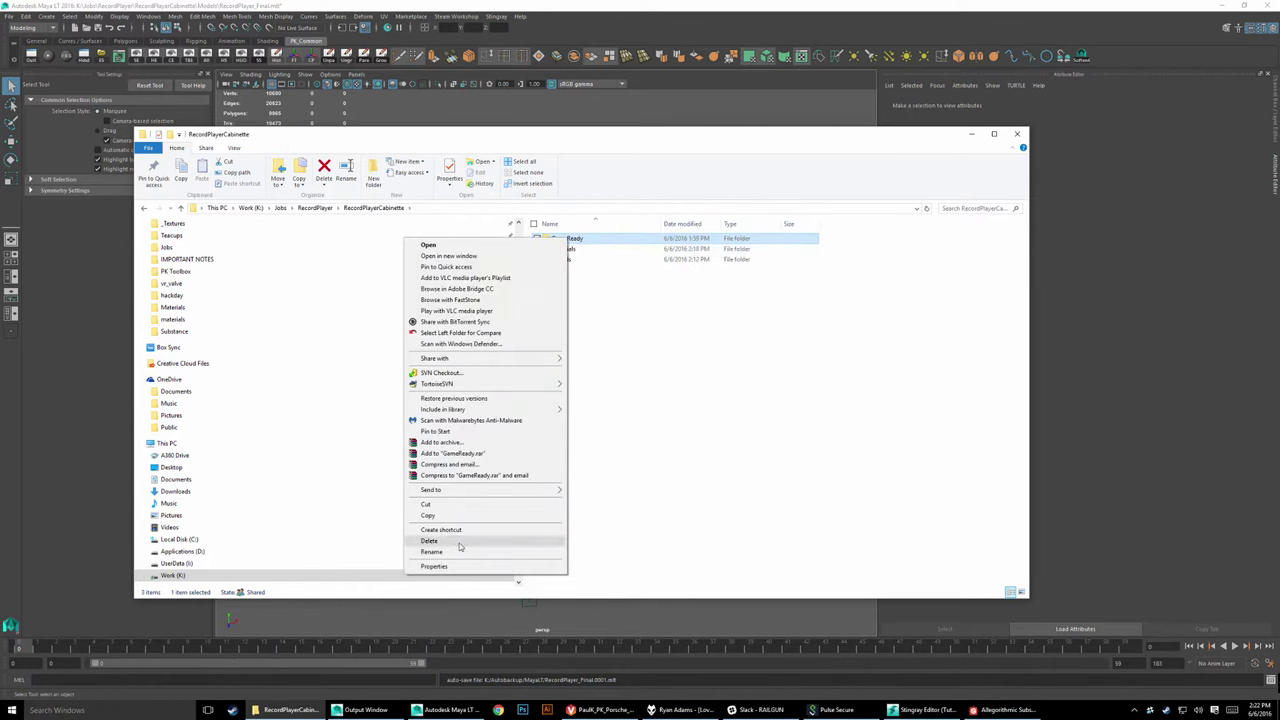
{"action": "left_click", "coordinate": [802, 490]}
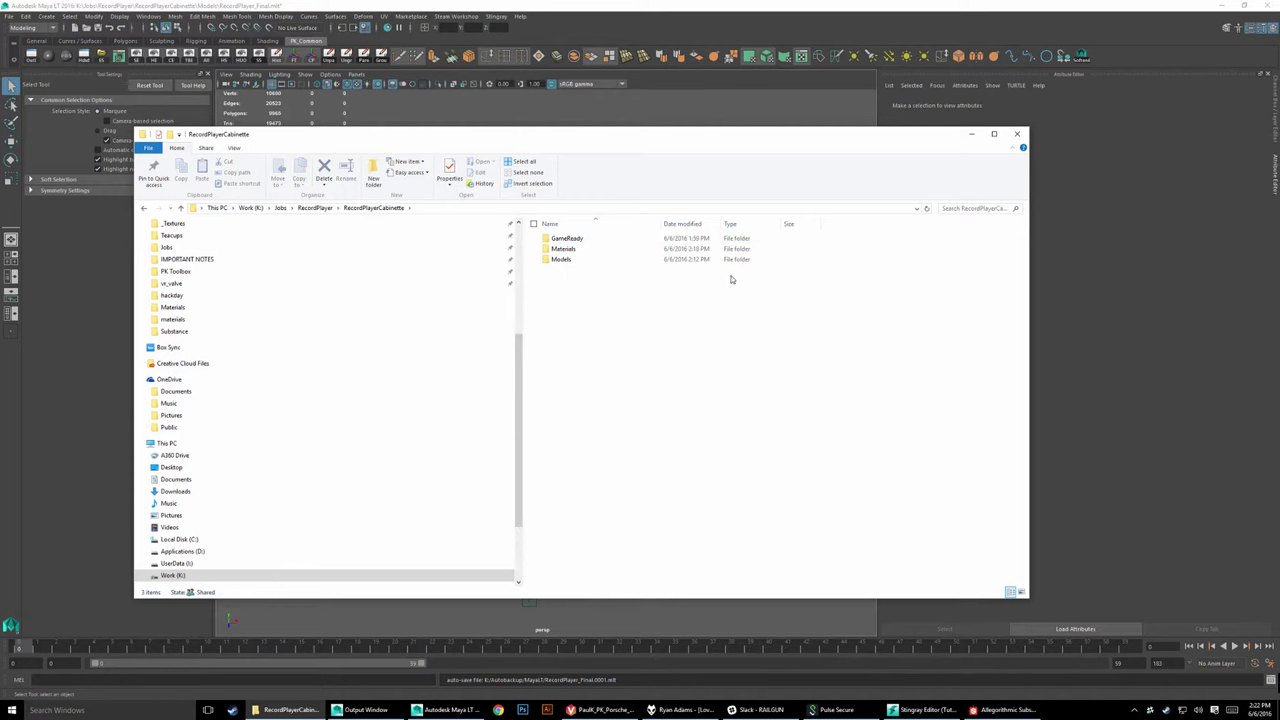
{"action": "left_click", "coordinate": [586, 241]}
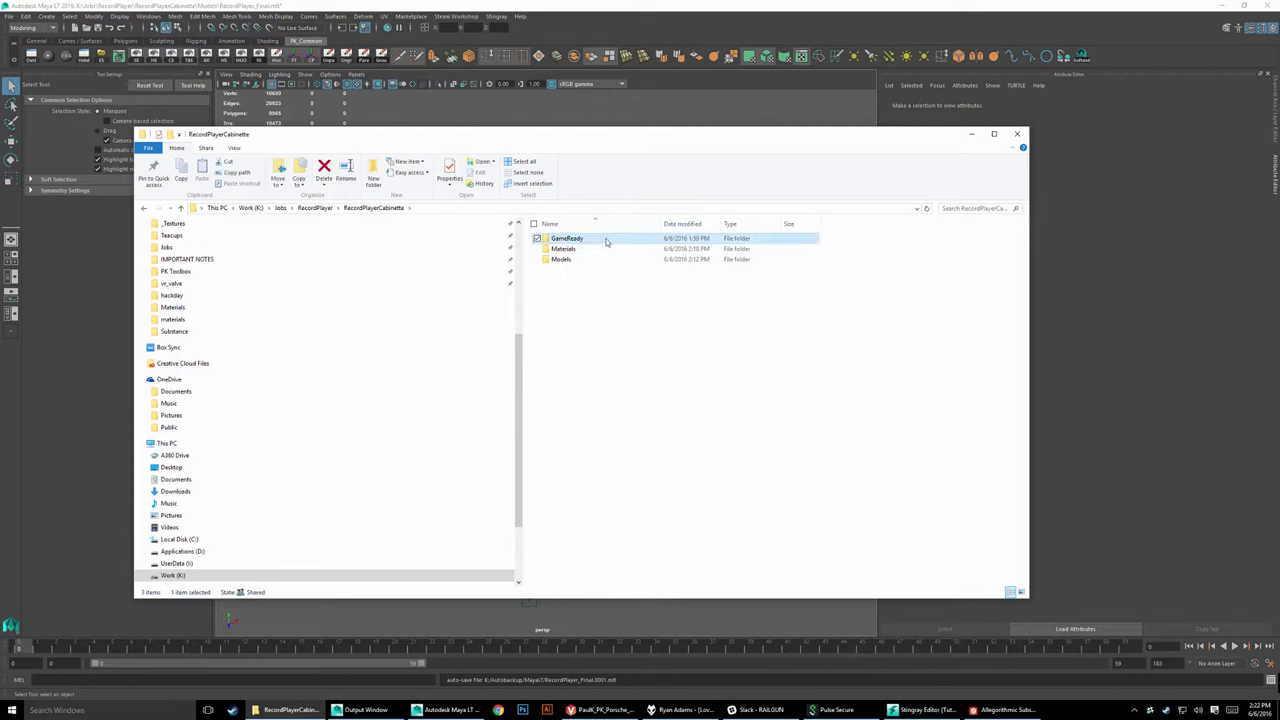
{"action": "left_click", "coordinate": [650, 377]}
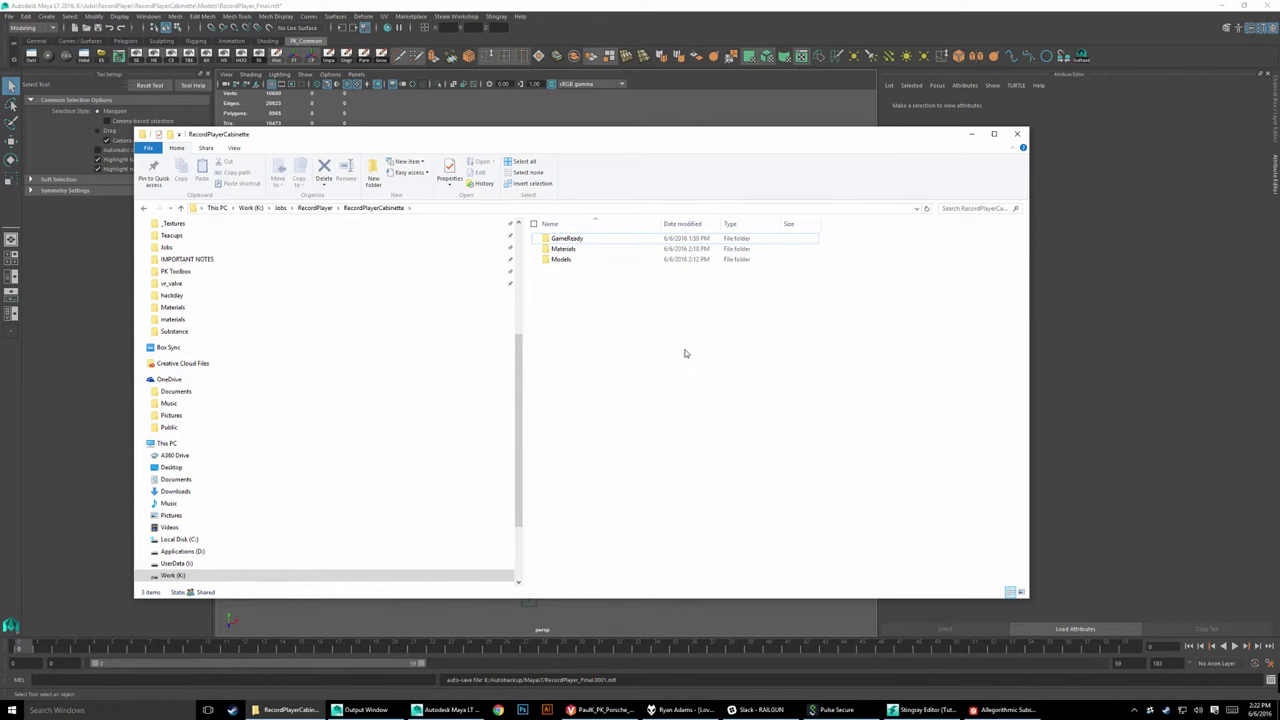
{"action": "left_click_drag", "start_coordinate": [972, 137], "coordinate": [1039, 156]}
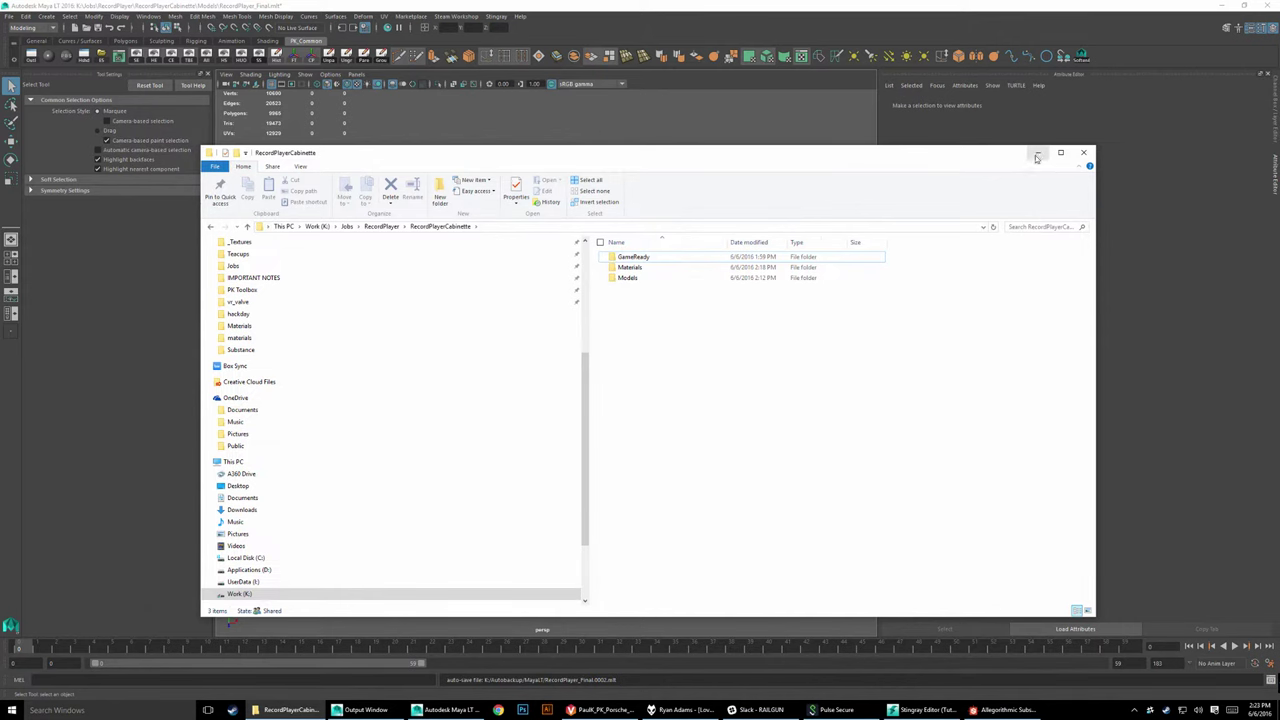
Step: Bring Maya forward, zoom in on the record player, play the tonearm animation, and stop at frame 0
{"action": "left_click", "coordinate": [1037, 155]}
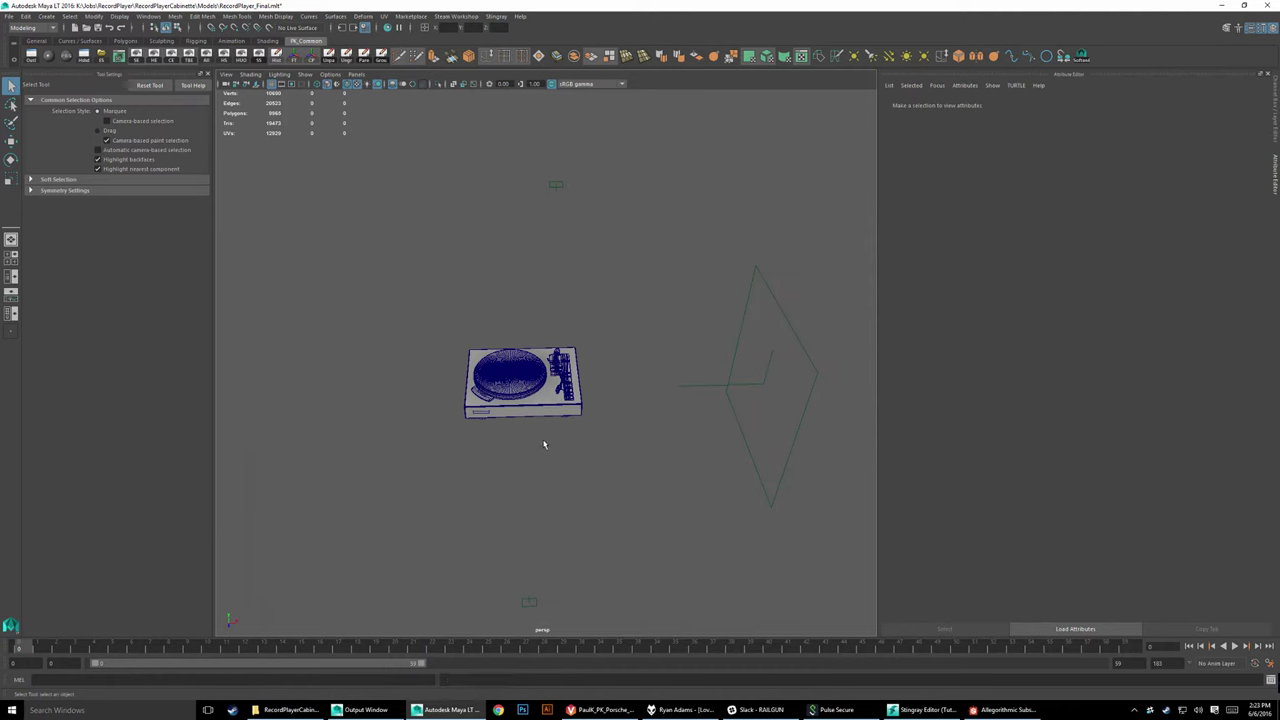
{"action": "left_click_drag", "start_coordinate": [544, 444], "coordinate": [437, 367], "text": "alt"}
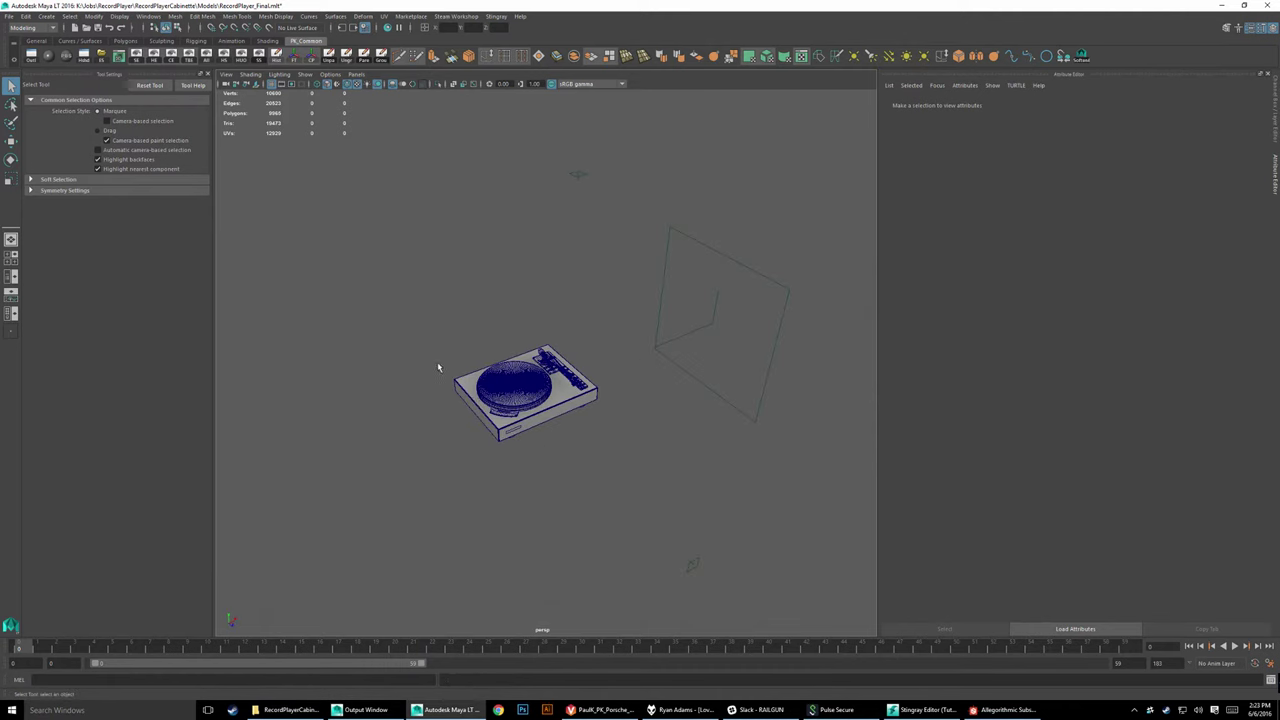
{"action": "right_click_drag", "start_coordinate": [437, 367], "coordinate": [751, 419], "text": "alt"}
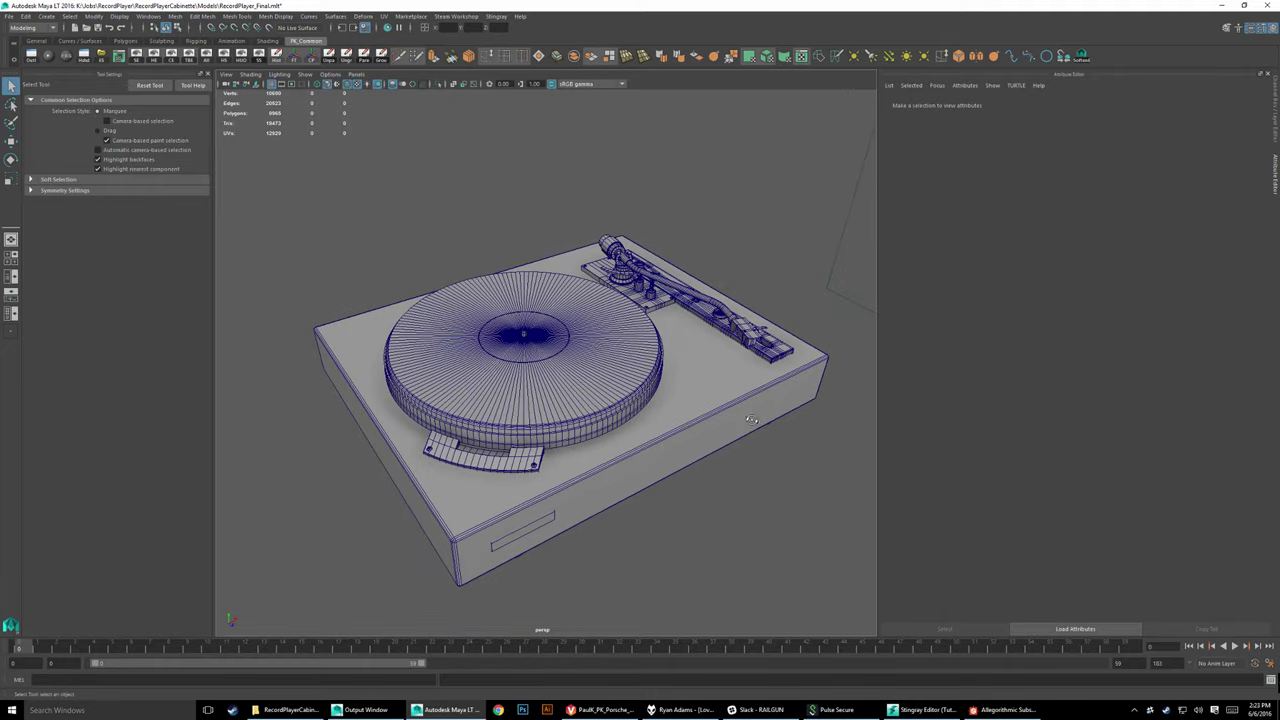
{"action": "mouse_move", "coordinate": [751, 419]}
{"action": "left_mouse_down", "text": "alt"}
{"action": "mouse_move", "coordinate": [713, 425]}
{"action": "mouse_move", "coordinate": [743, 423]}
{"action": "left_mouse_up", "text": "alt"}
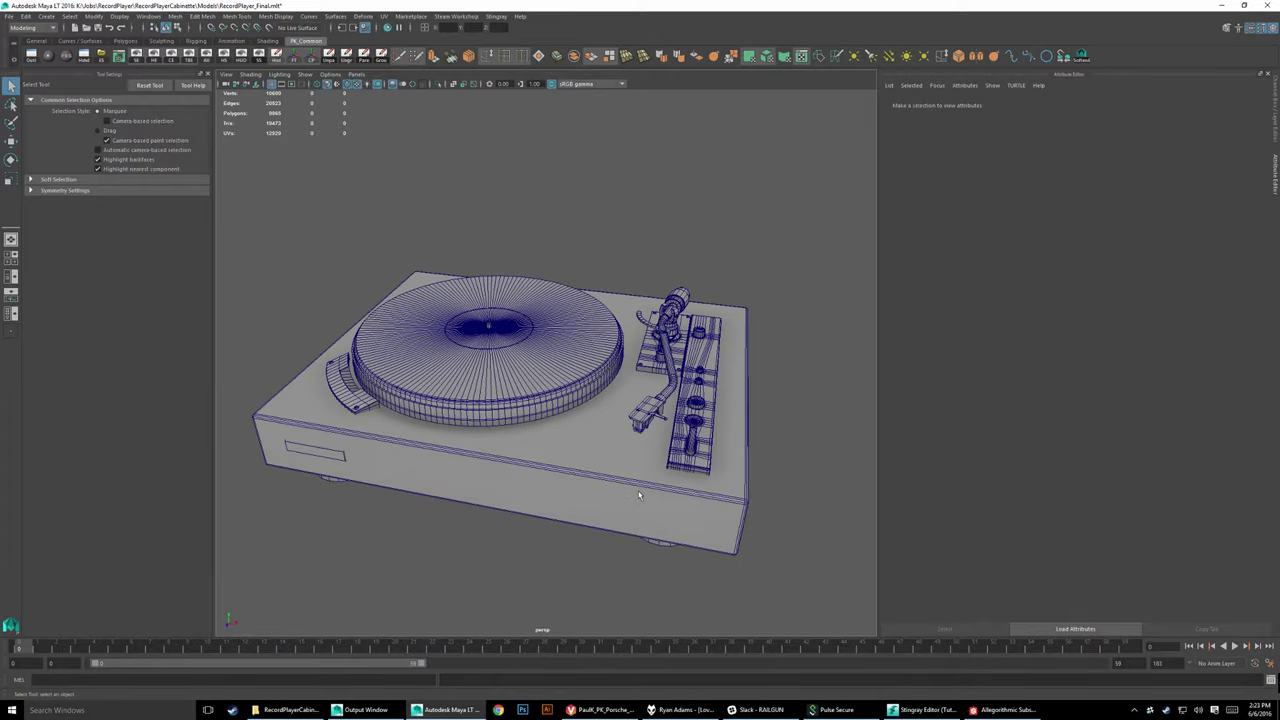
{"action": "key", "text": "alt+v"}
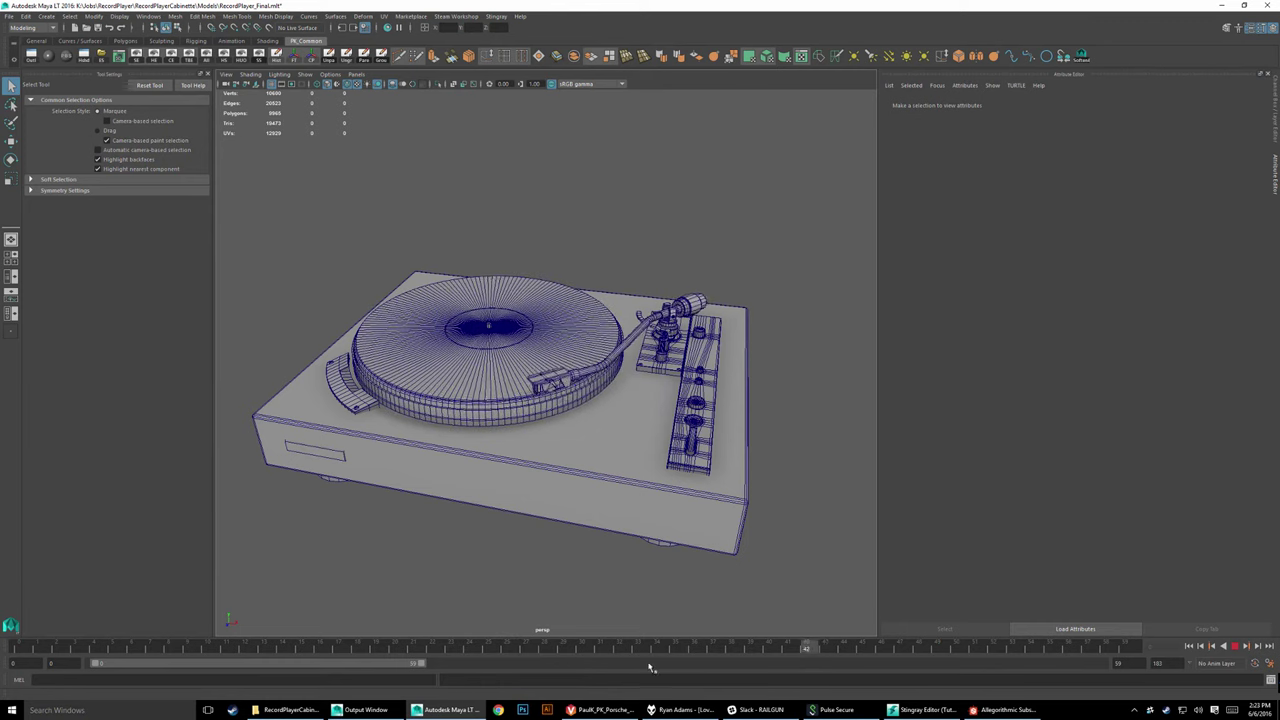
{"action": "left_click", "coordinate": [18, 646]}
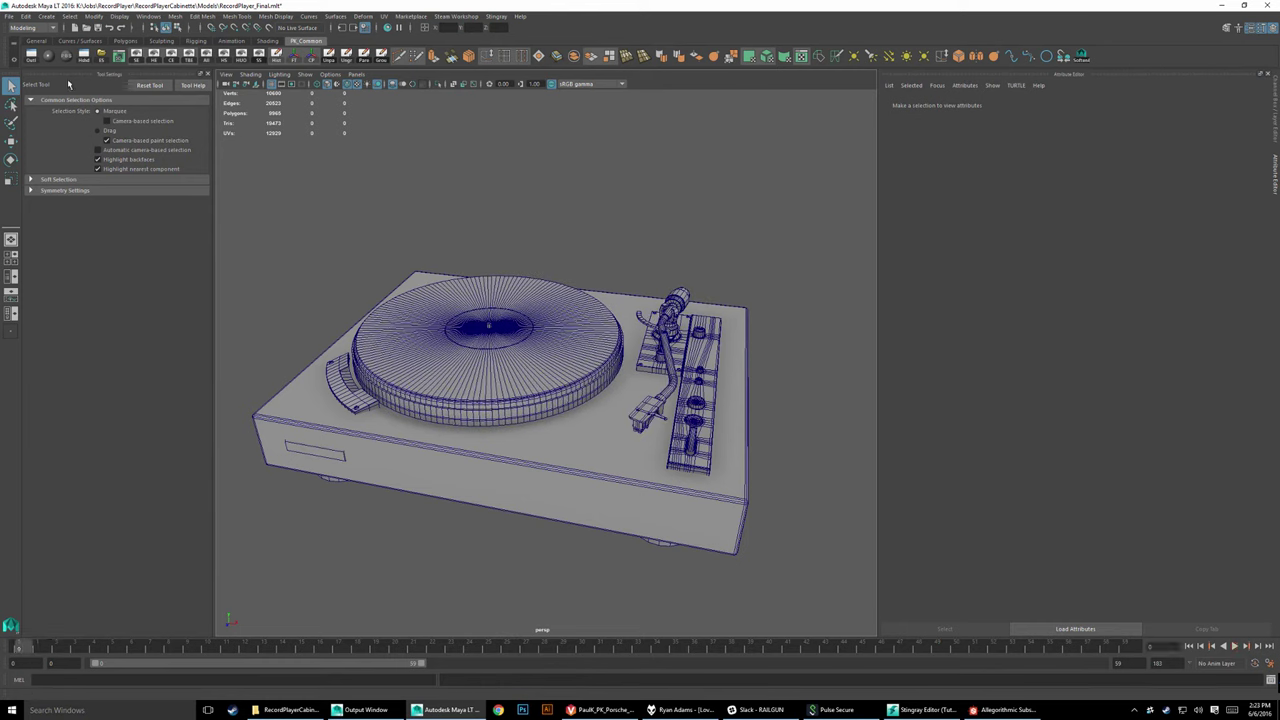
Step: Dock the Outliner on the right and expand RecordPlayer into Record, Body, Turntable and Tonearm
{"action": "left_click", "coordinate": [31, 57]}
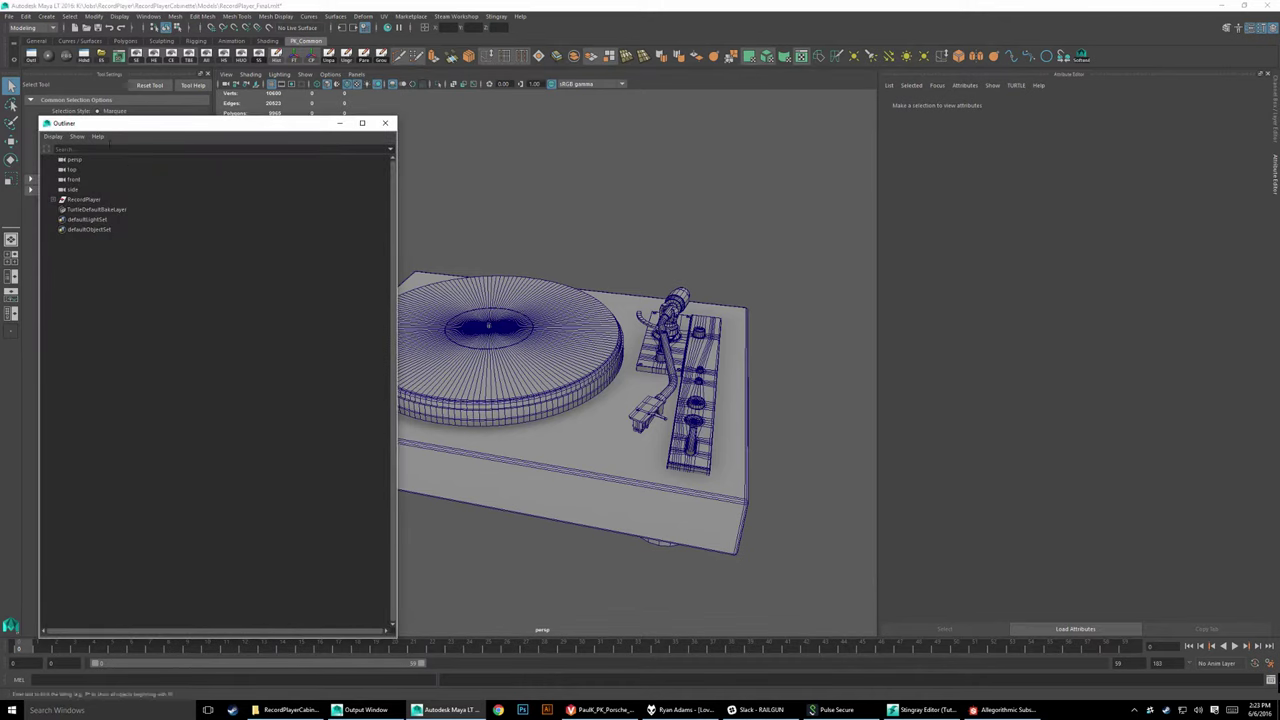
{"action": "left_click_drag", "start_coordinate": [146, 140], "coordinate": [910, 109]}
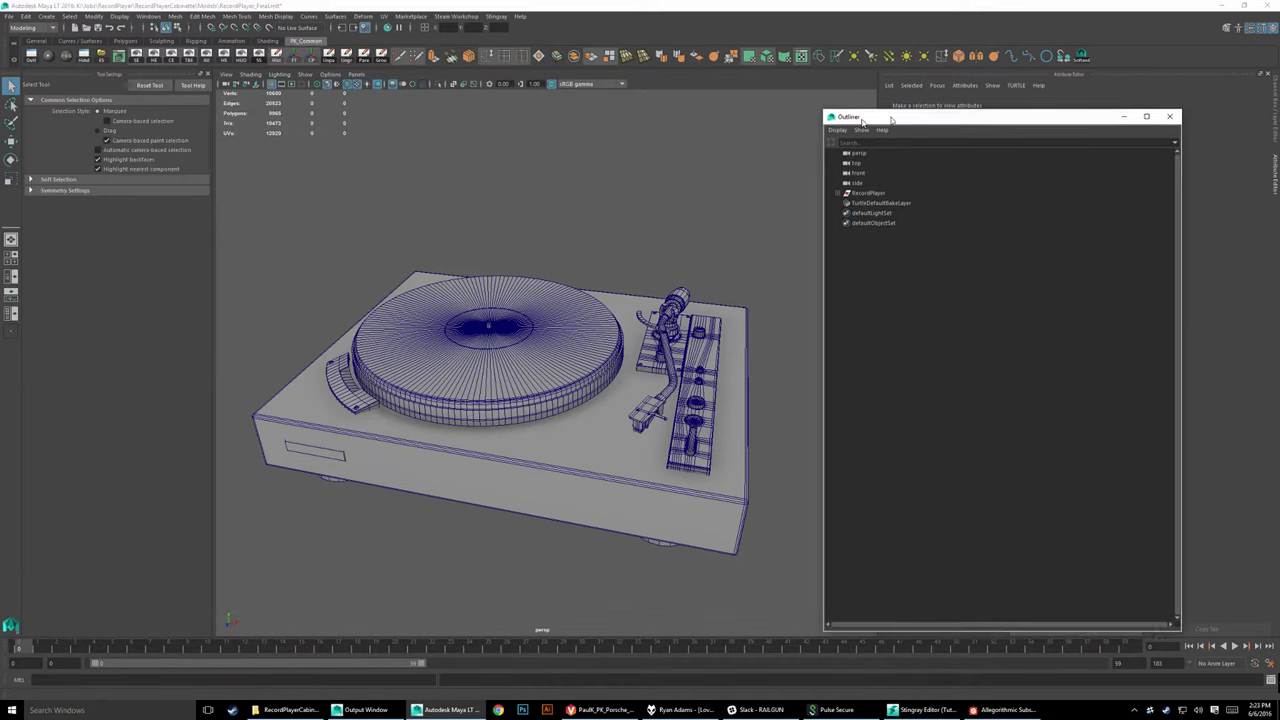
{"action": "left_click", "coordinate": [888, 182]}
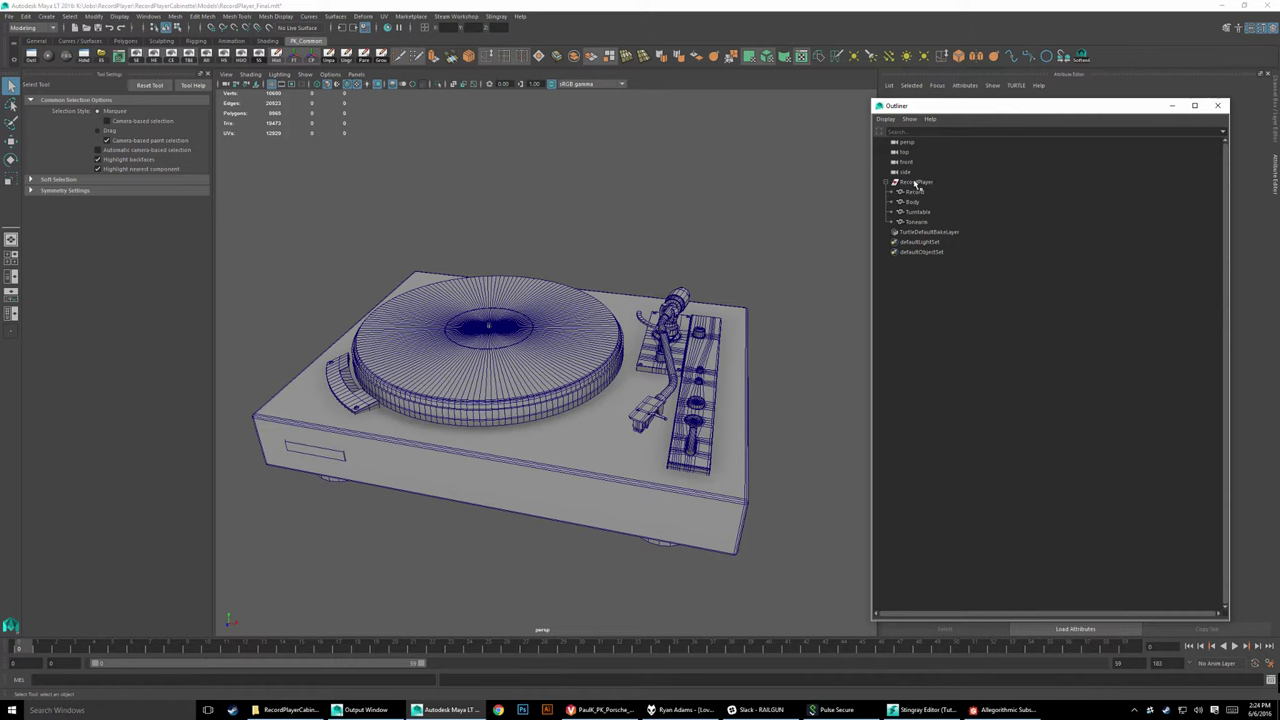
Step: Select the RecordPlayer group, then marquee-select all its parts in the viewport, then deselect
{"action": "left_click", "coordinate": [914, 184]}
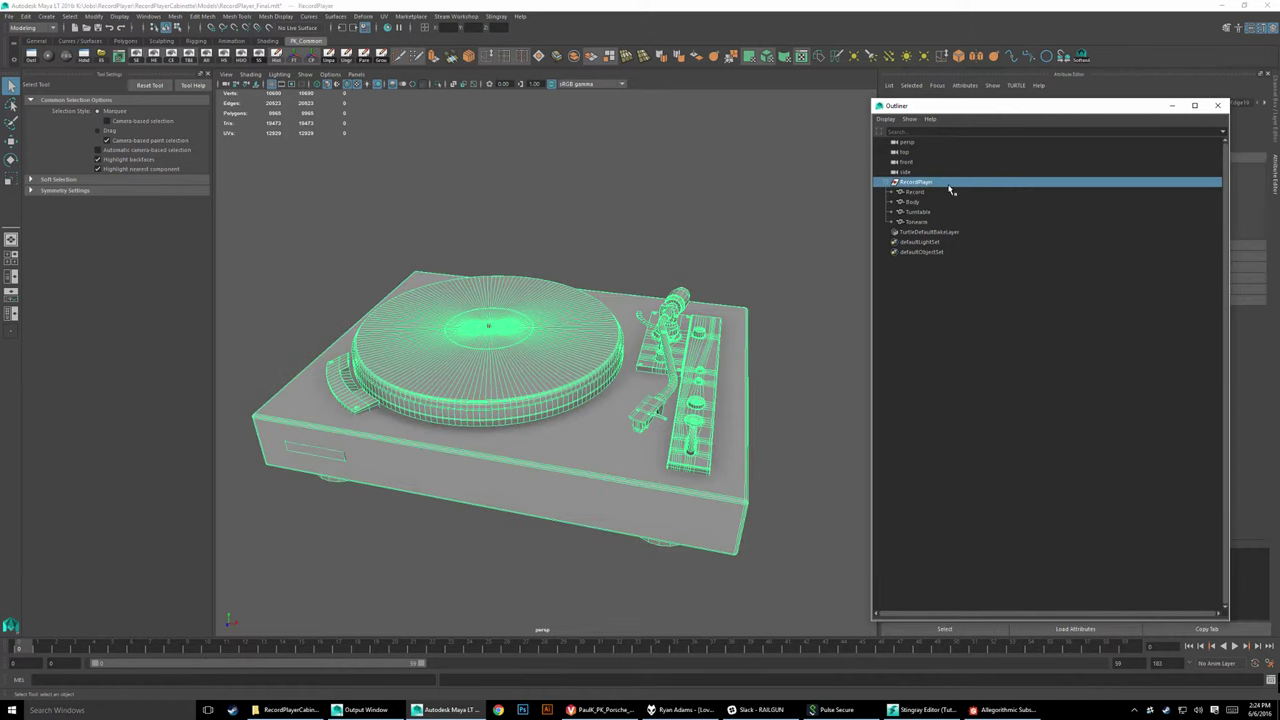
{"action": "left_click", "coordinate": [782, 188]}
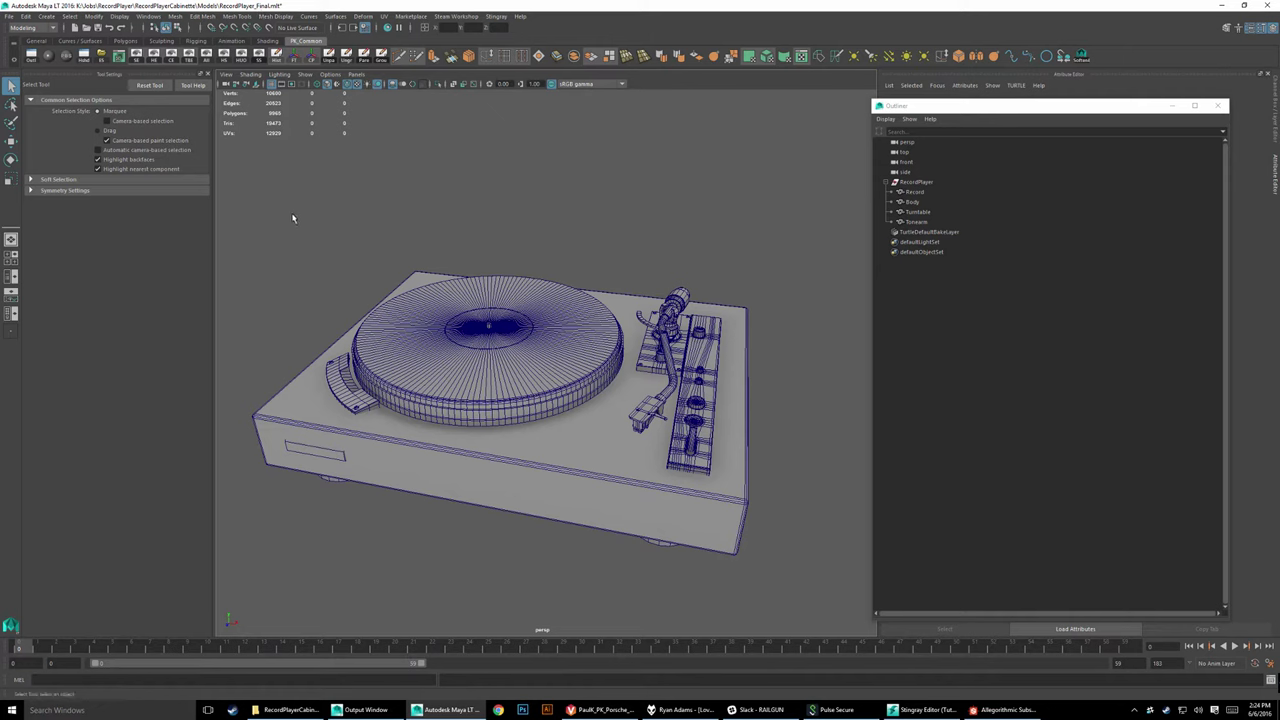
{"action": "left_click_drag", "start_coordinate": [228, 190], "coordinate": [808, 600]}
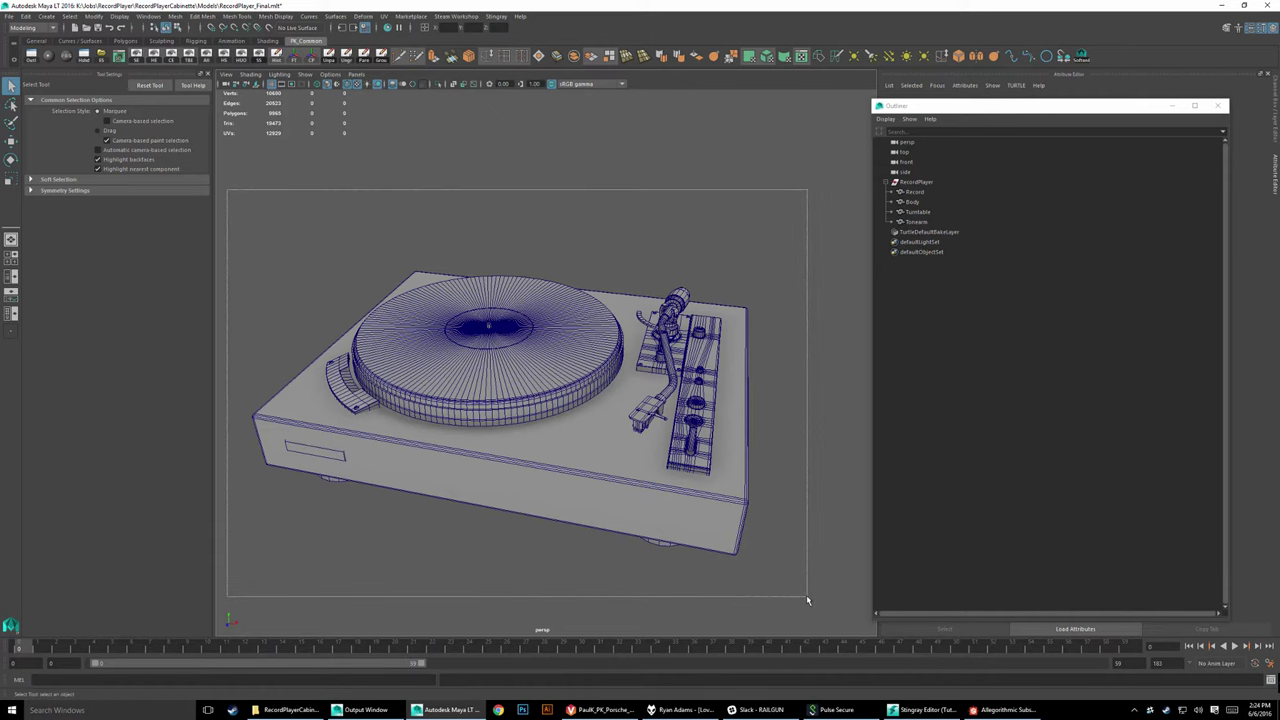
{"action": "left_click_drag", "start_coordinate": [807, 599], "coordinate": [807, 599]}
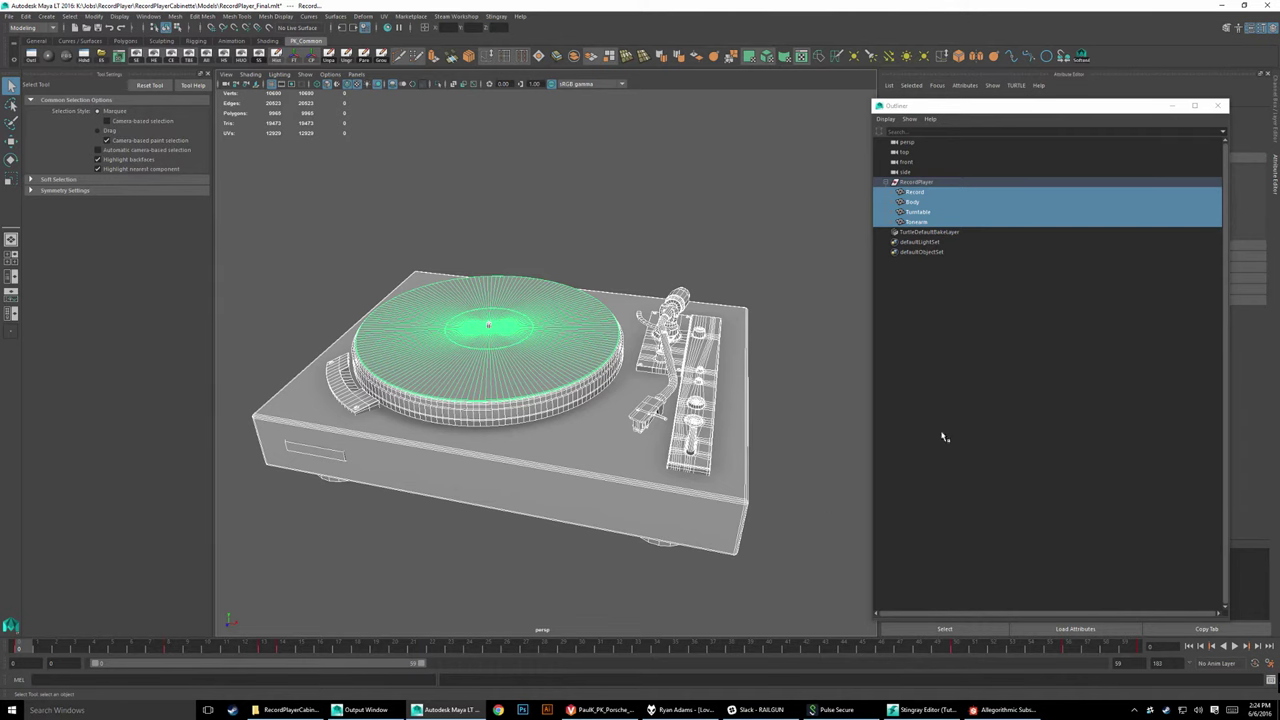
{"action": "left_click", "coordinate": [991, 354]}
Step: Open the Open Scene dialog from the File menu and move it aside
{"action": "left_click", "coordinate": [9, 16]}
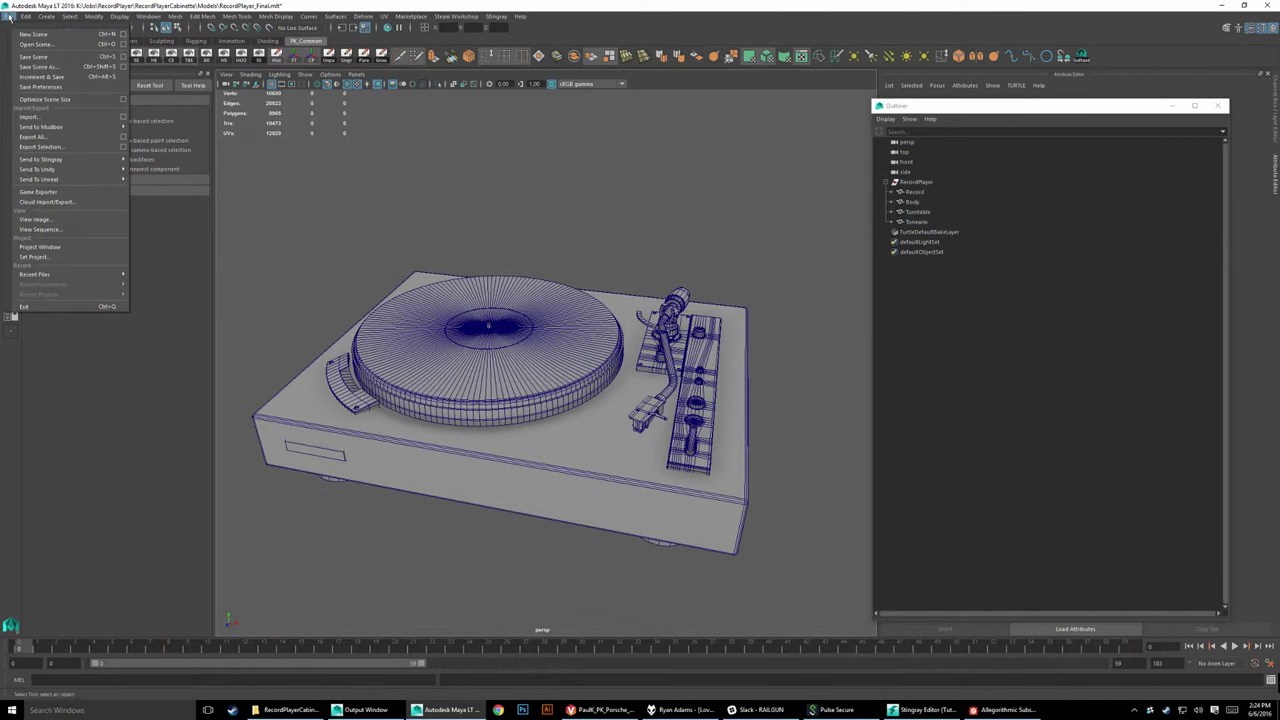
{"action": "left_click", "coordinate": [30, 38]}
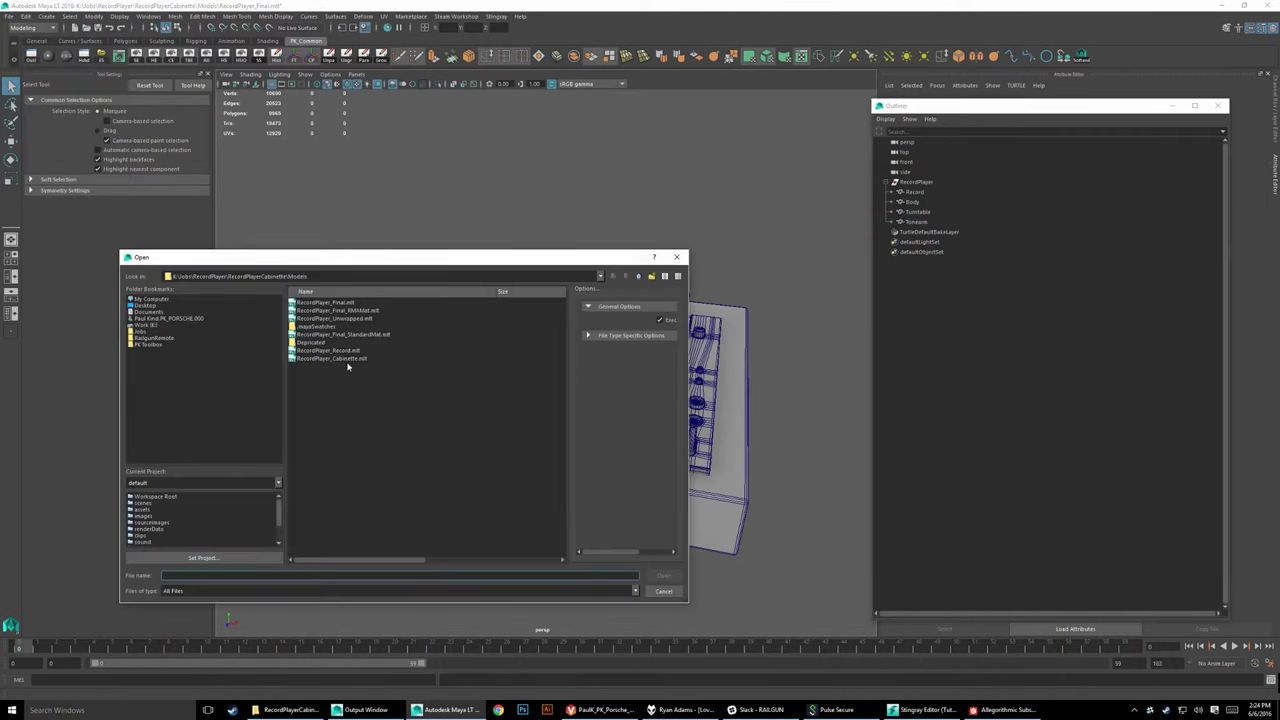
{"action": "left_click_drag", "start_coordinate": [354, 264], "coordinate": [713, 241]}
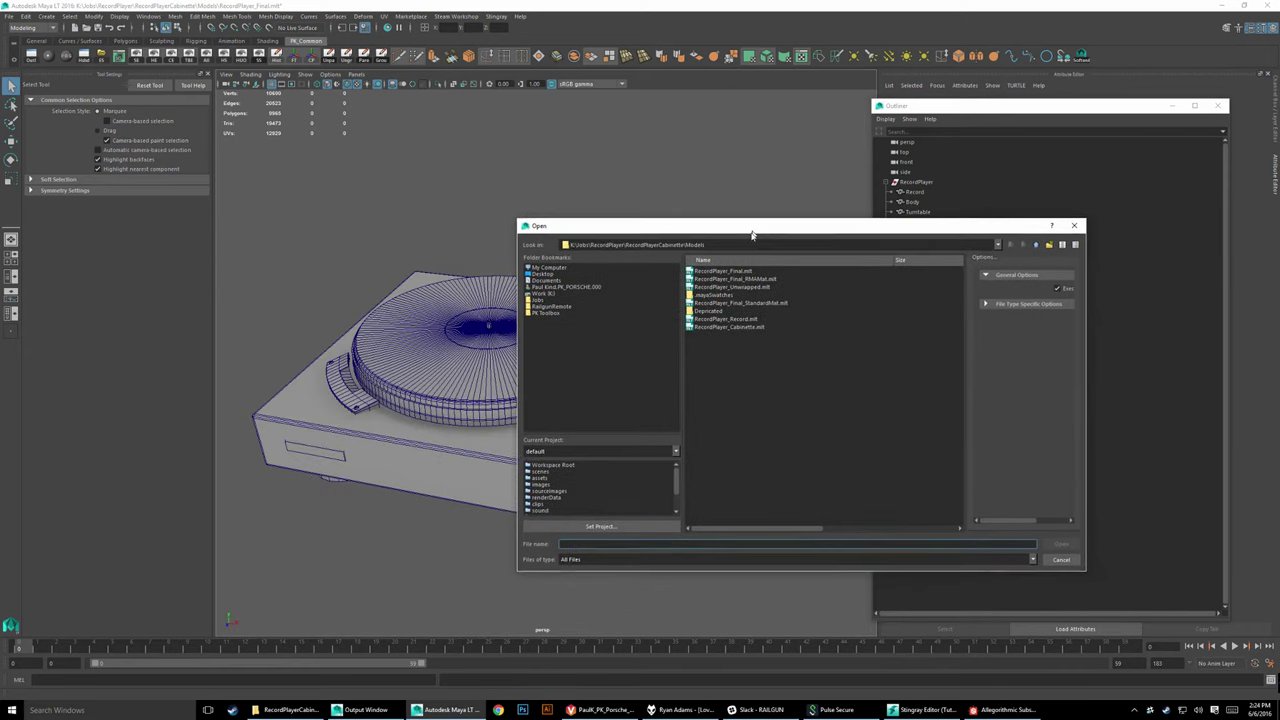
{"action": "left_click", "coordinate": [716, 410]}
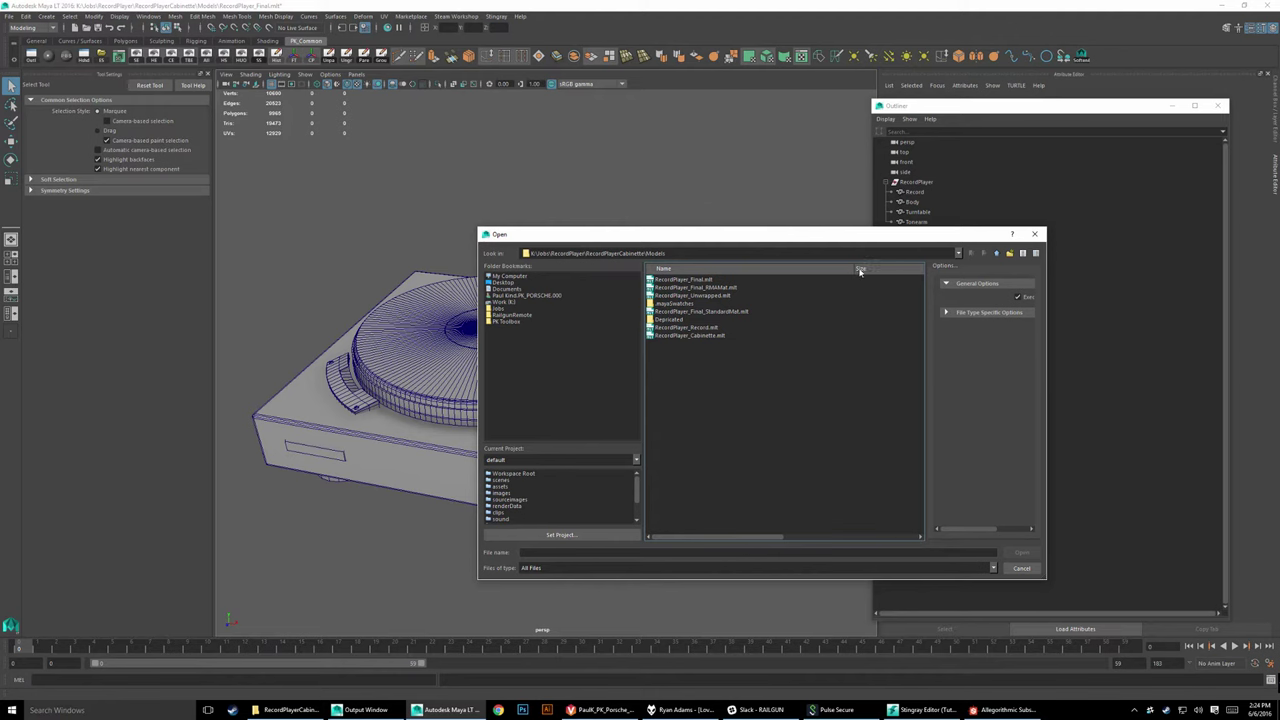
Step: Sort the Models files by name, then bring up RecordPlayer_Final_StandardMat's file actions and dismiss them
{"action": "left_click", "coordinate": [747, 269]}
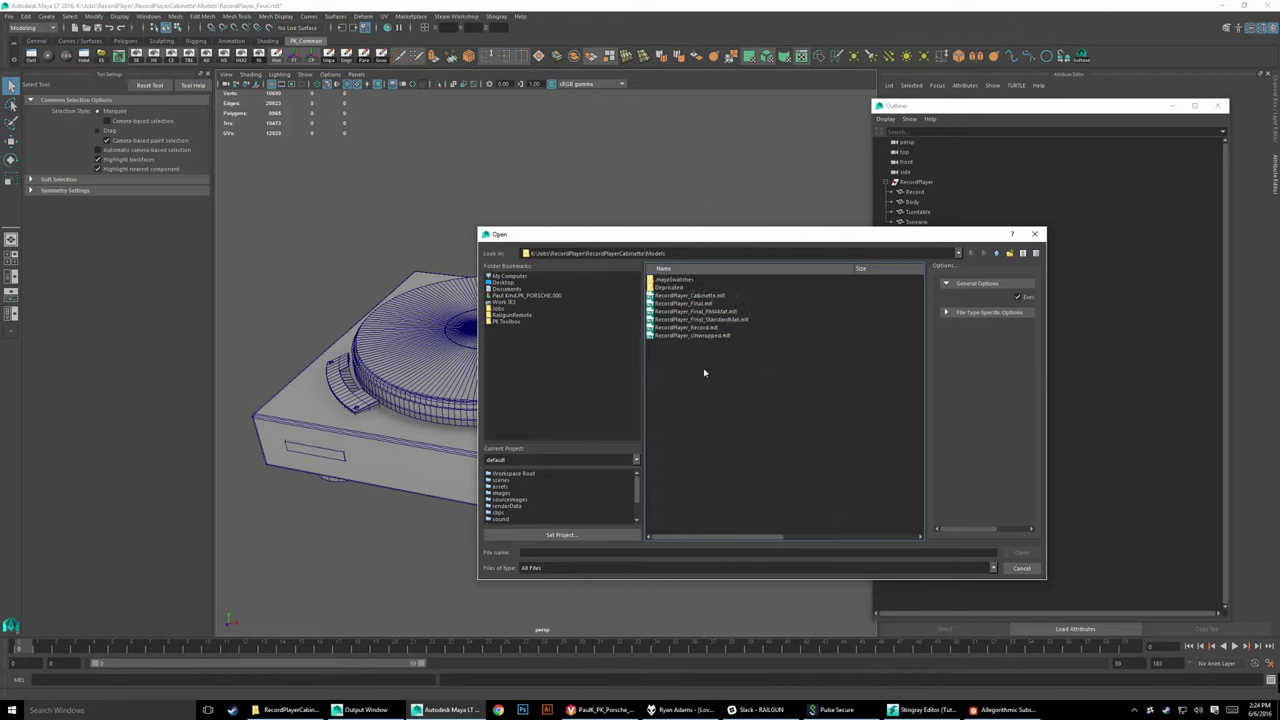
{"action": "left_click", "coordinate": [688, 296]}
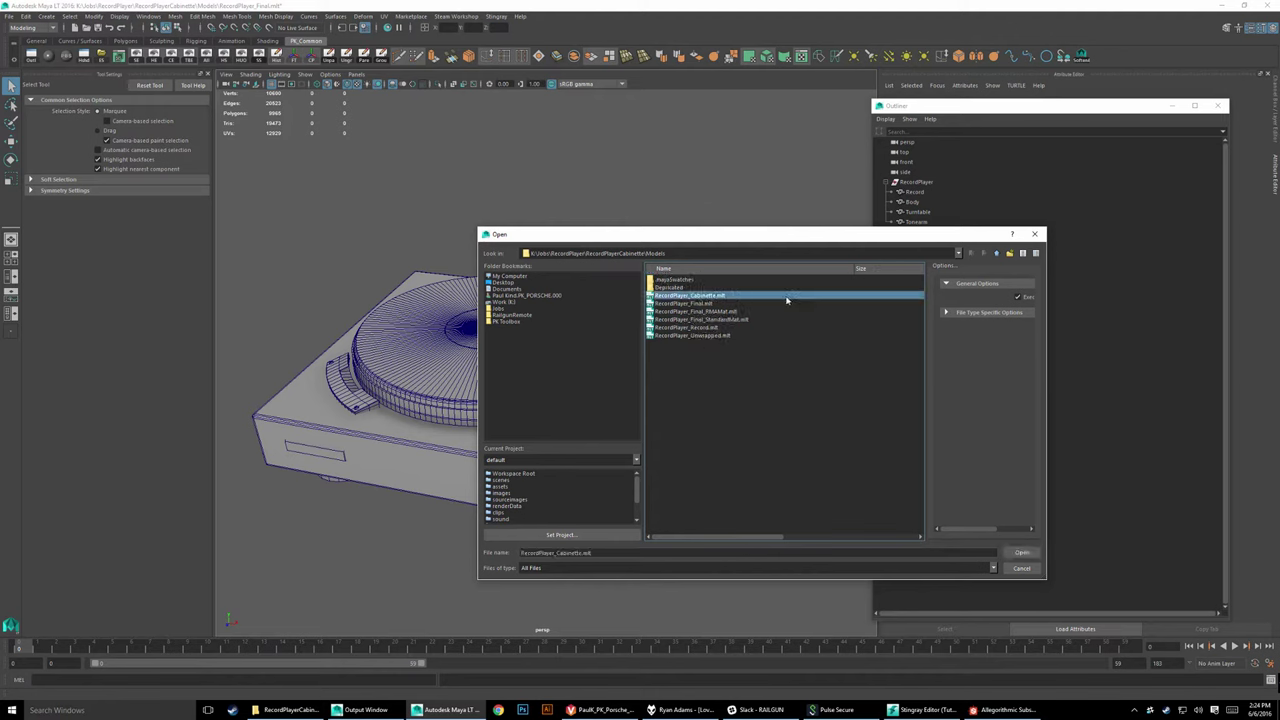
{"action": "left_click", "coordinate": [683, 304]}
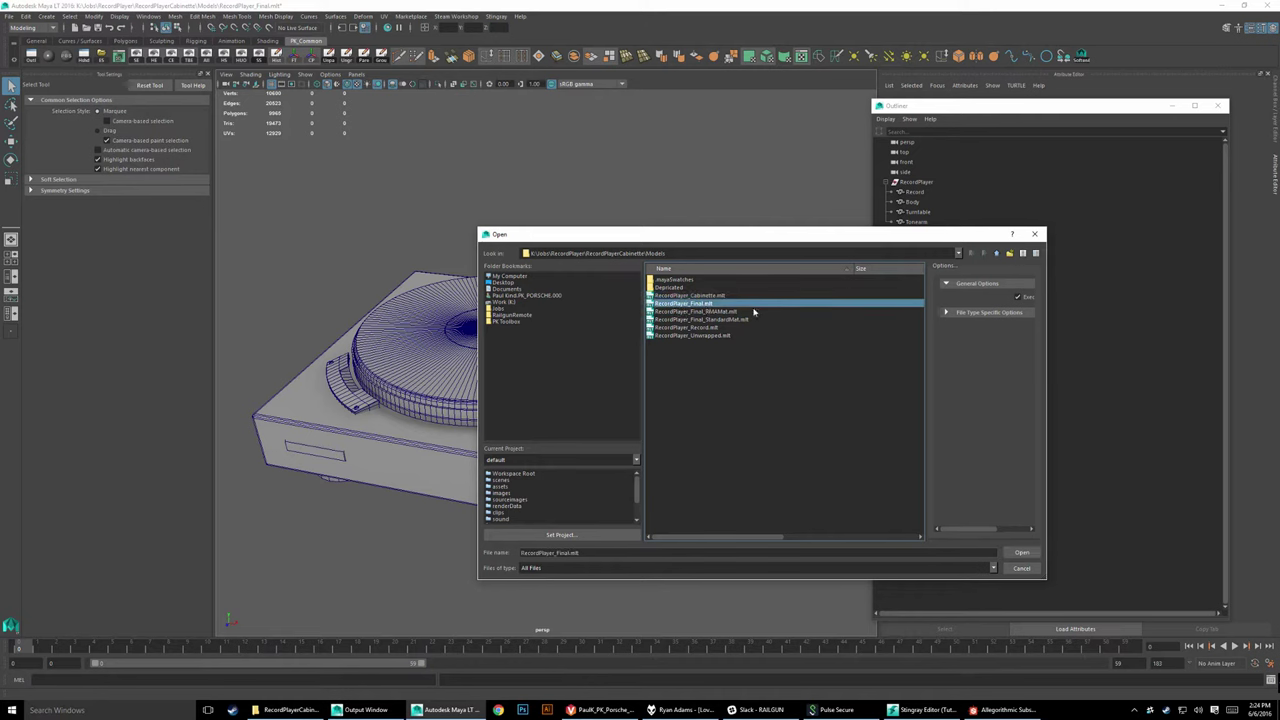
{"action": "left_click", "coordinate": [690, 312]}
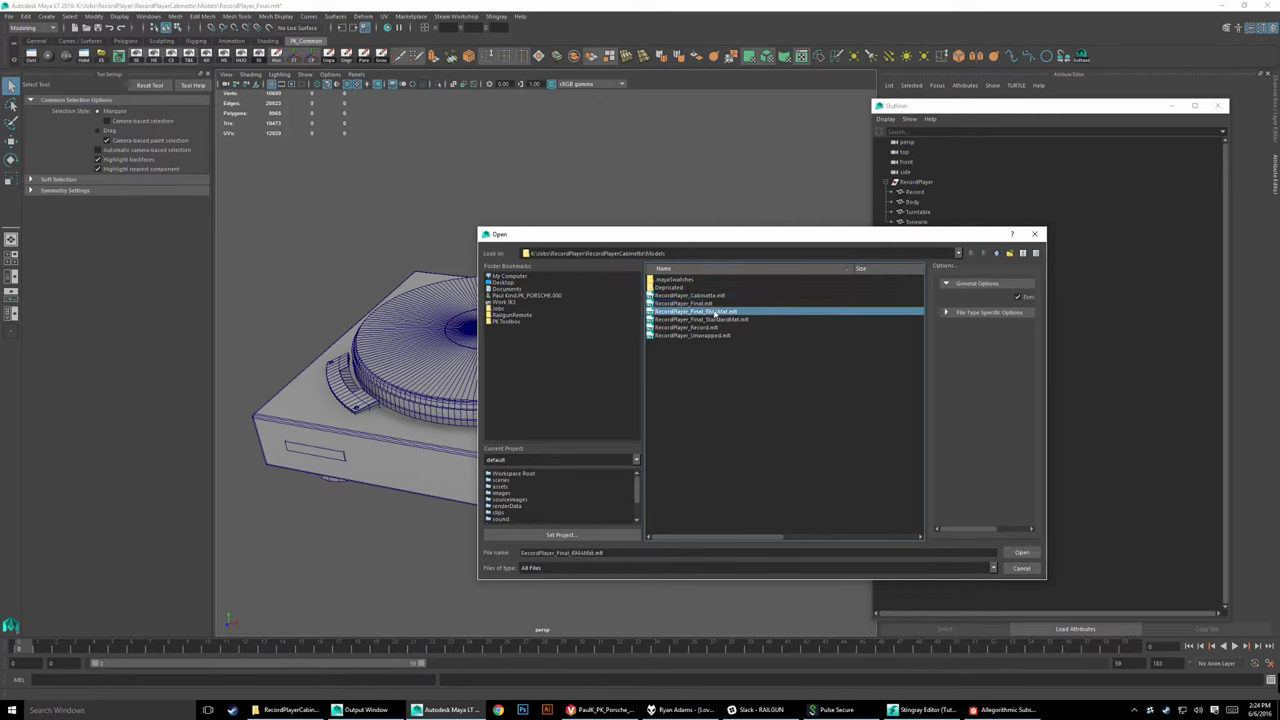
{"action": "left_click", "coordinate": [728, 320]}
{"action": "right_click", "coordinate": [732, 321]}
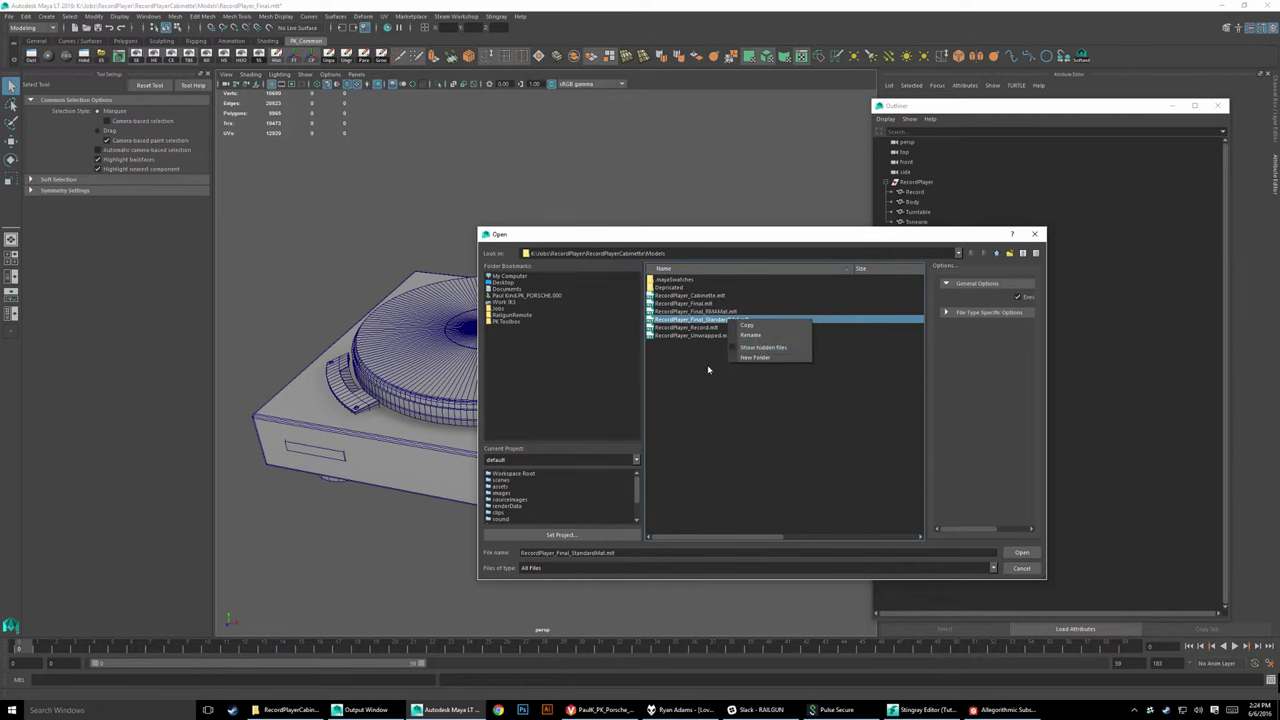
{"action": "key", "text": "Escape"}
Step: In Explorer's Models folder, delete RecordPlayer_Final_StandardMat.mlt via right-click, then minimize Explorer
{"action": "left_click", "coordinate": [285, 710]}
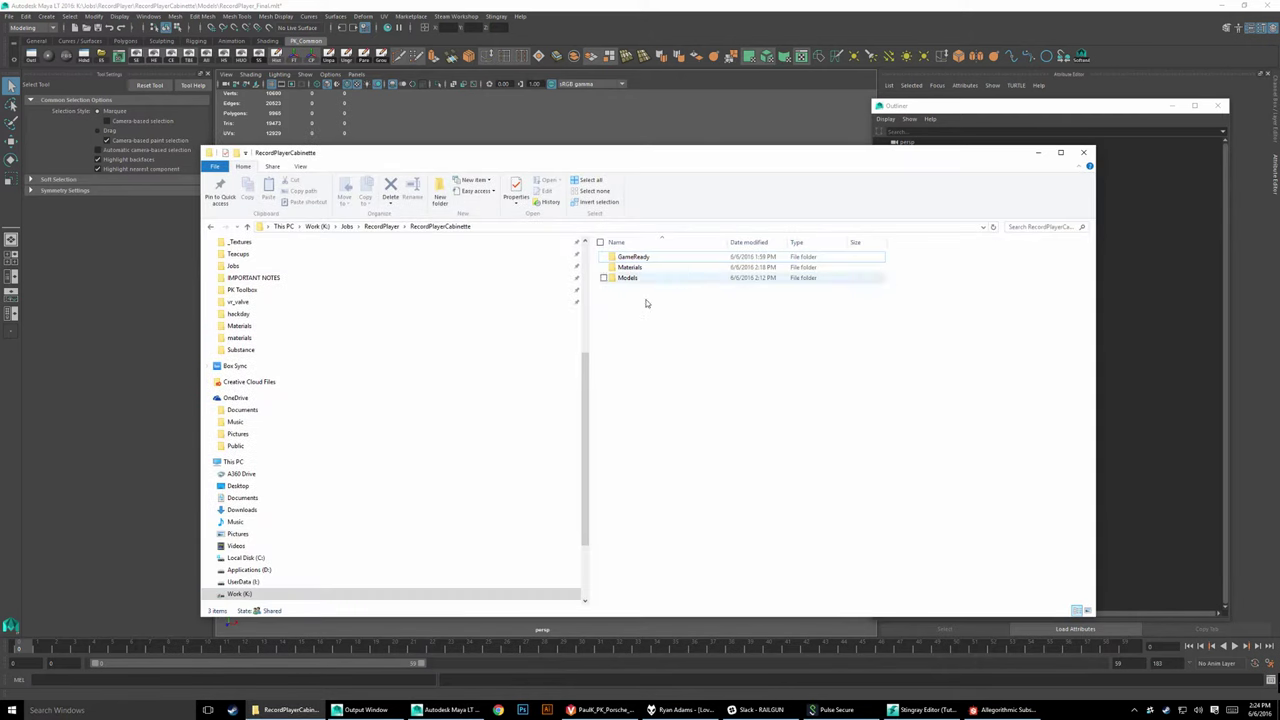
{"action": "double_click", "coordinate": [643, 277]}
{"action": "left_click", "coordinate": [664, 309]}
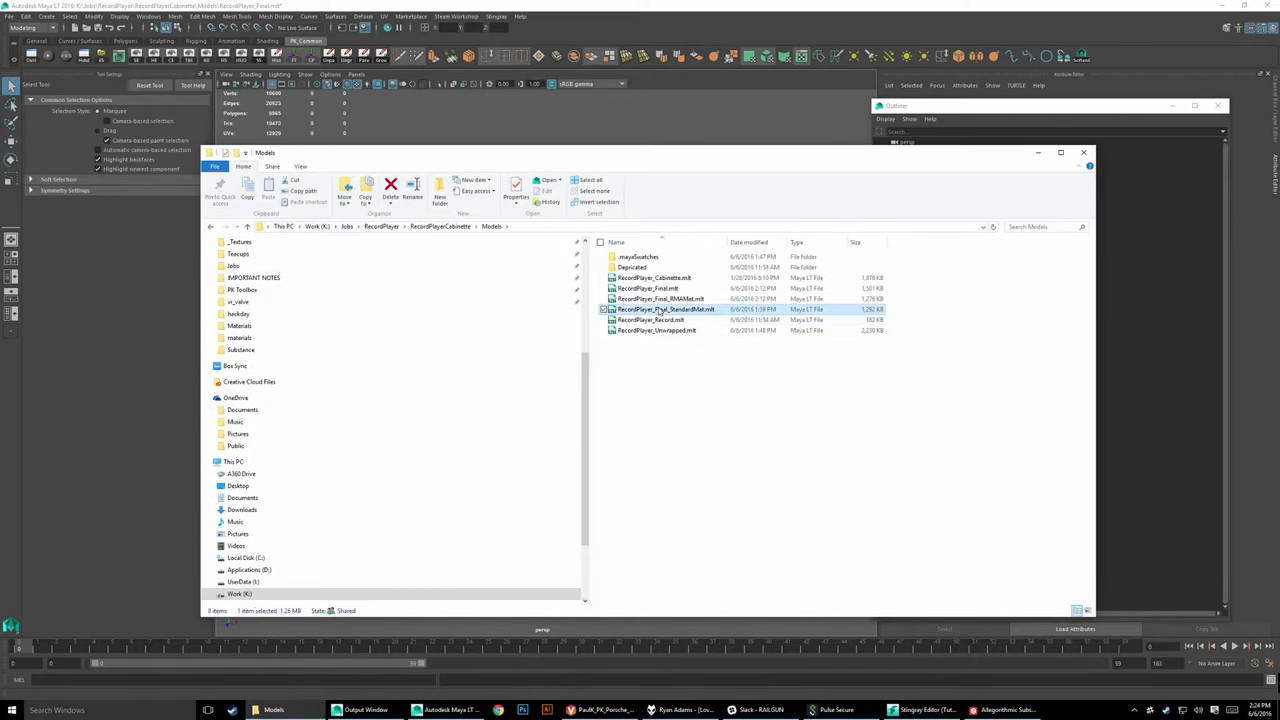
{"action": "right_click", "coordinate": [664, 309]}
{"action": "left_click", "coordinate": [487, 523]}
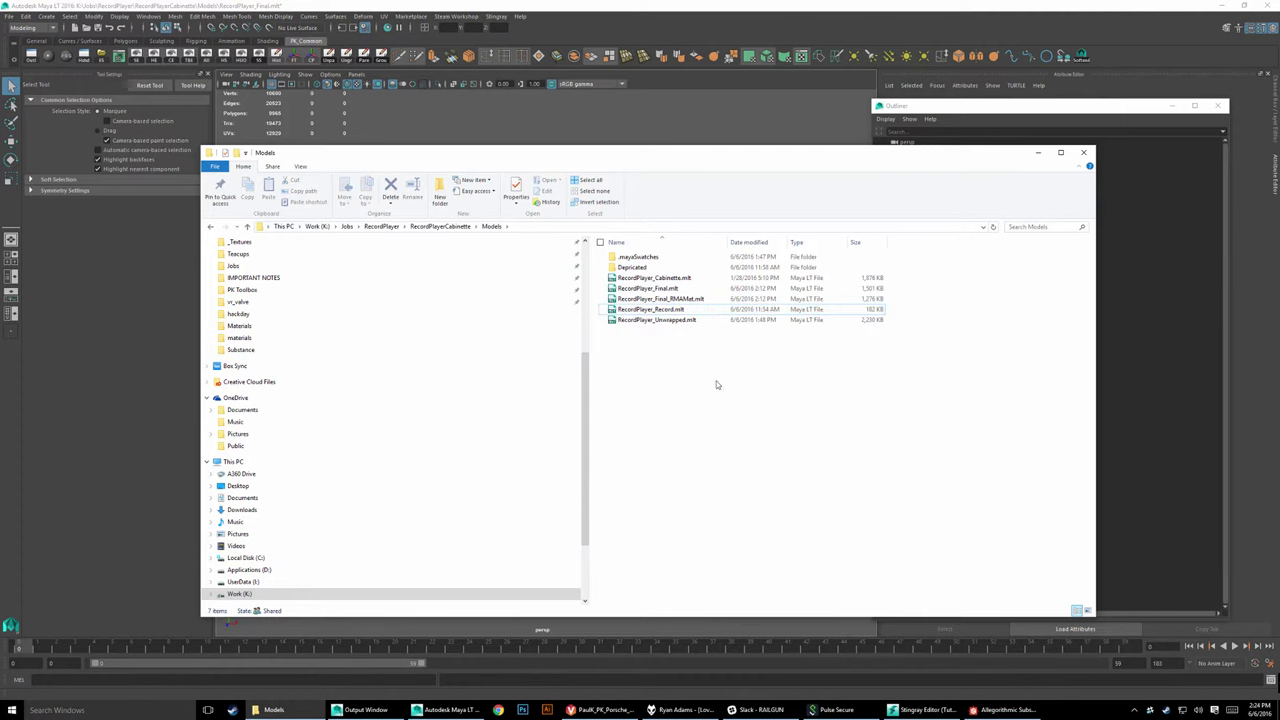
{"action": "left_click", "coordinate": [1037, 152]}
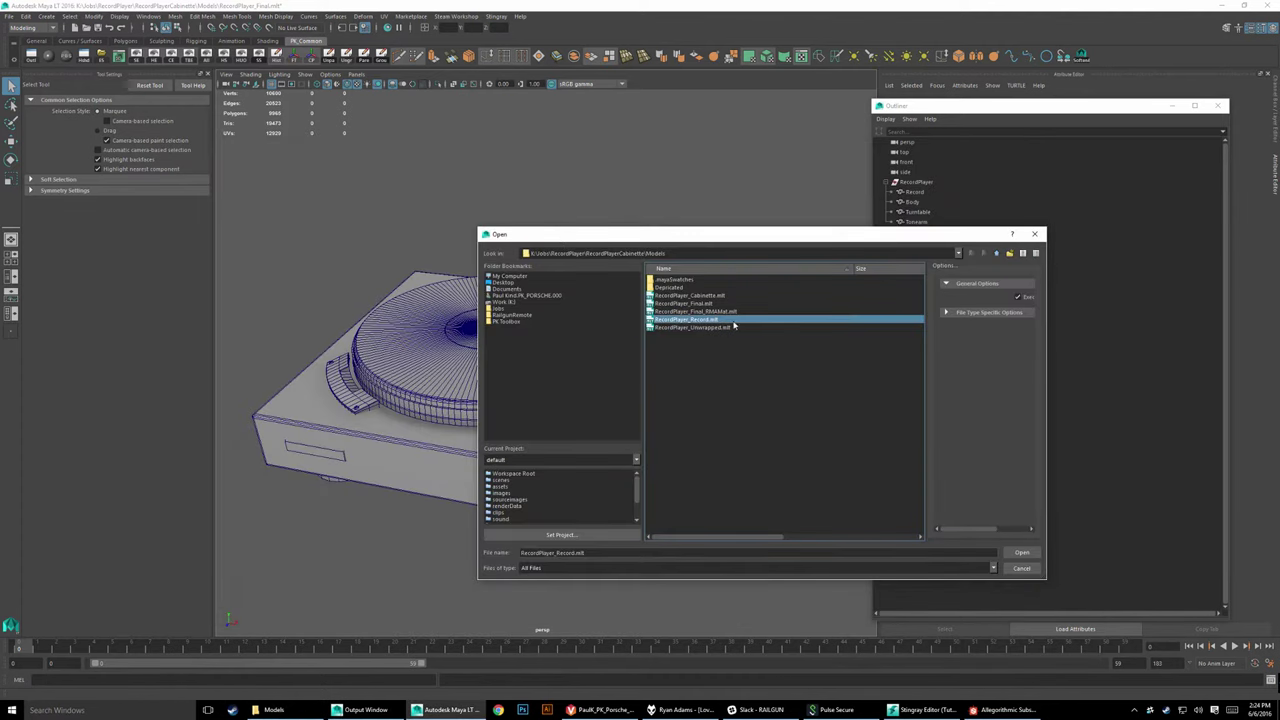
Step: Open RecordPlayer_Unwrapped.mlt, saving changes to the current scene
{"action": "left_click", "coordinate": [676, 328]}
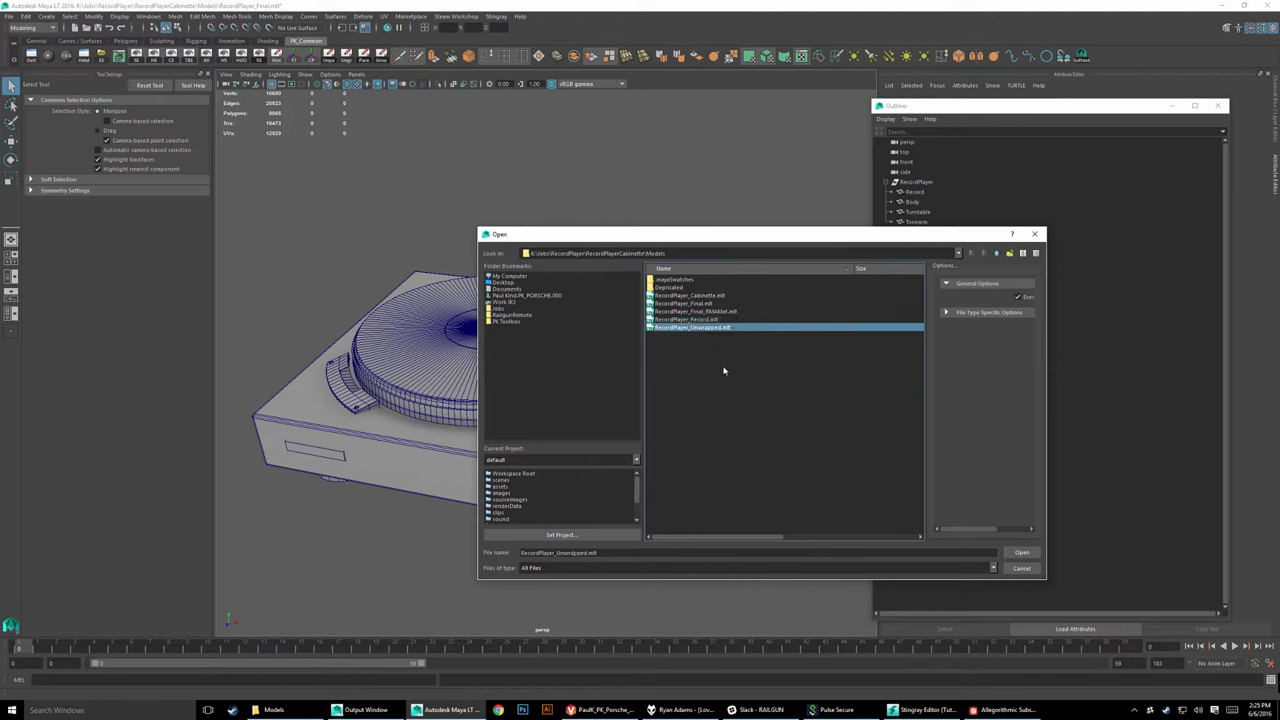
{"action": "left_click", "coordinate": [1021, 552]}
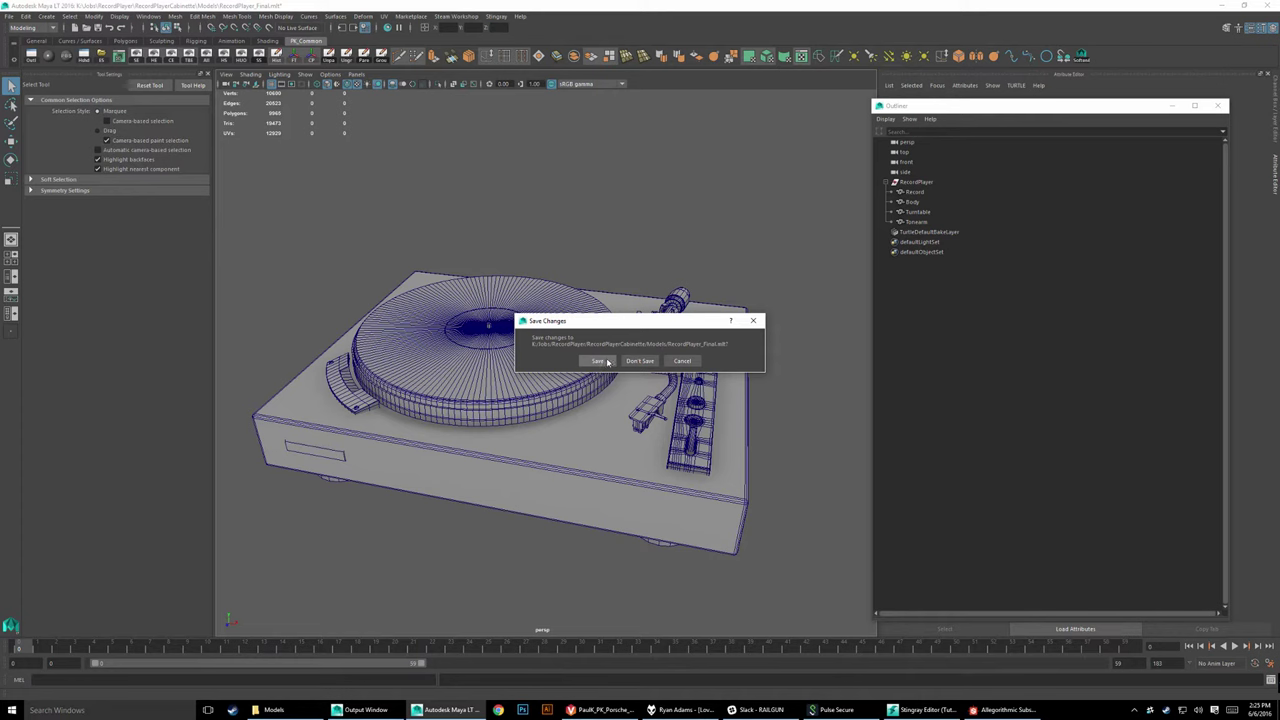
{"action": "left_click", "coordinate": [597, 361]}
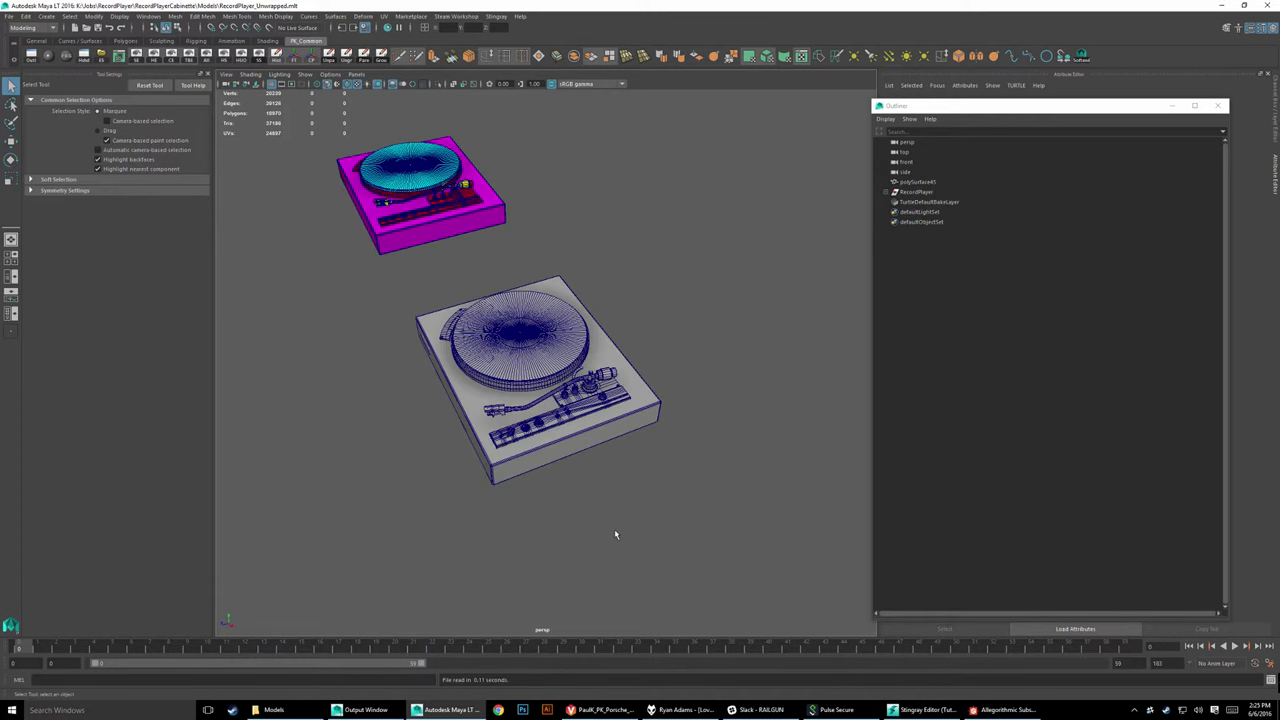
Step: Select and frame the magenta record player, orbit around it, then deselect
{"action": "left_click_drag", "start_coordinate": [586, 465], "coordinate": [670, 448], "text": "alt"}
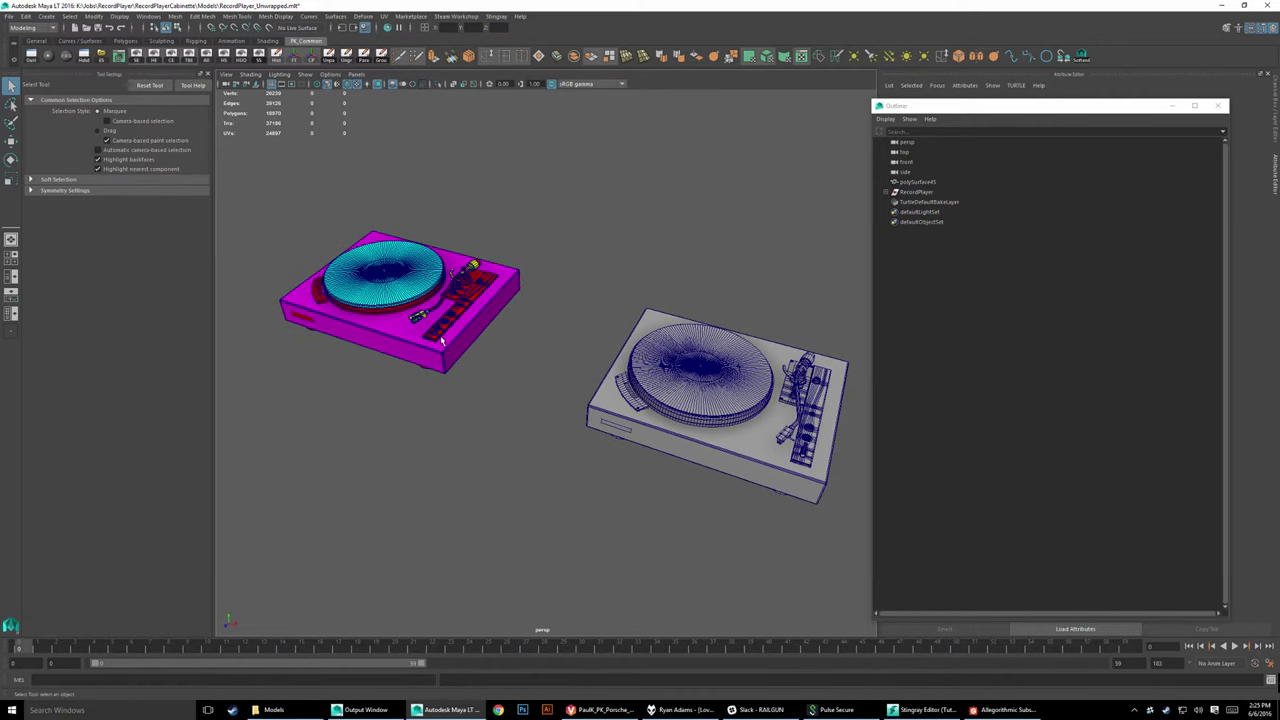
{"action": "left_click", "coordinate": [443, 340]}
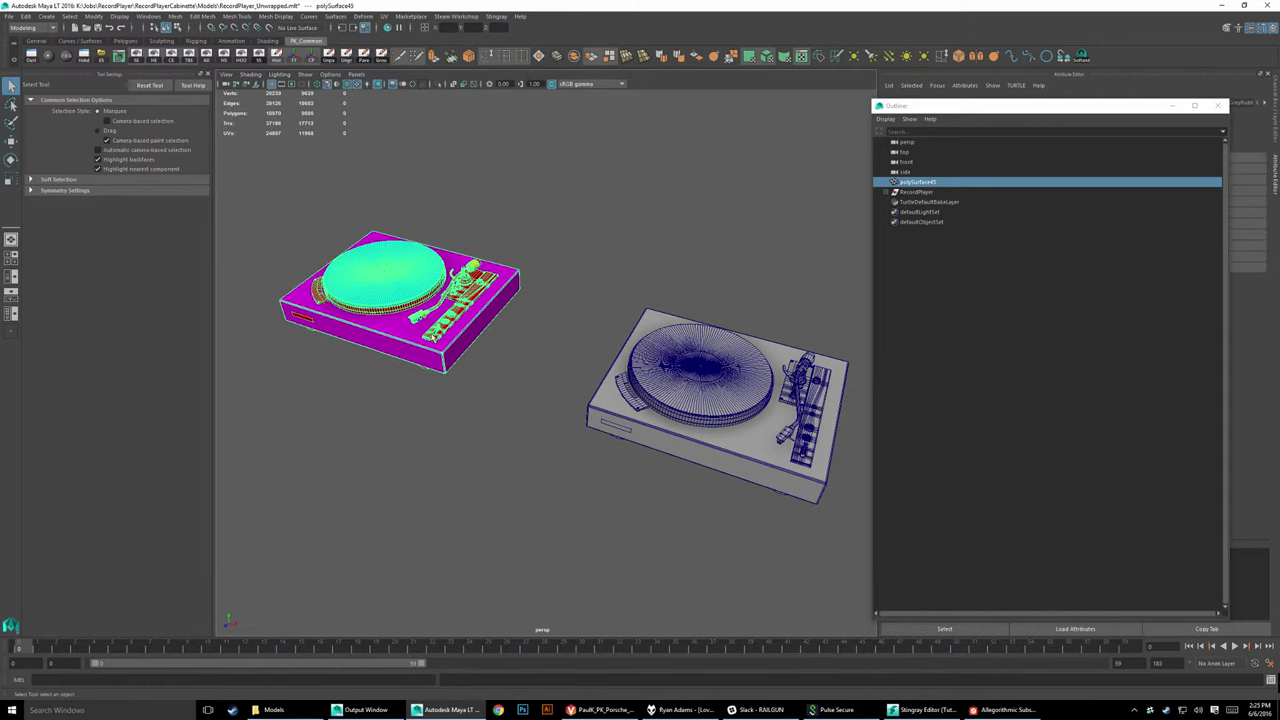
{"action": "mouse_move", "coordinate": [559, 326]}
{"action": "left_mouse_down", "text": "alt"}
{"action": "mouse_move", "coordinate": [565, 366]}
{"action": "mouse_move", "coordinate": [474, 349]}
{"action": "left_mouse_up", "text": "alt"}
{"action": "mouse_move", "coordinate": [397, 375]}
{"action": "left_mouse_down", "text": "alt"}
{"action": "mouse_move", "coordinate": [466, 371]}
{"action": "mouse_move", "coordinate": [737, 437]}
{"action": "left_mouse_up", "text": "alt"}
{"action": "key", "text": "f"}
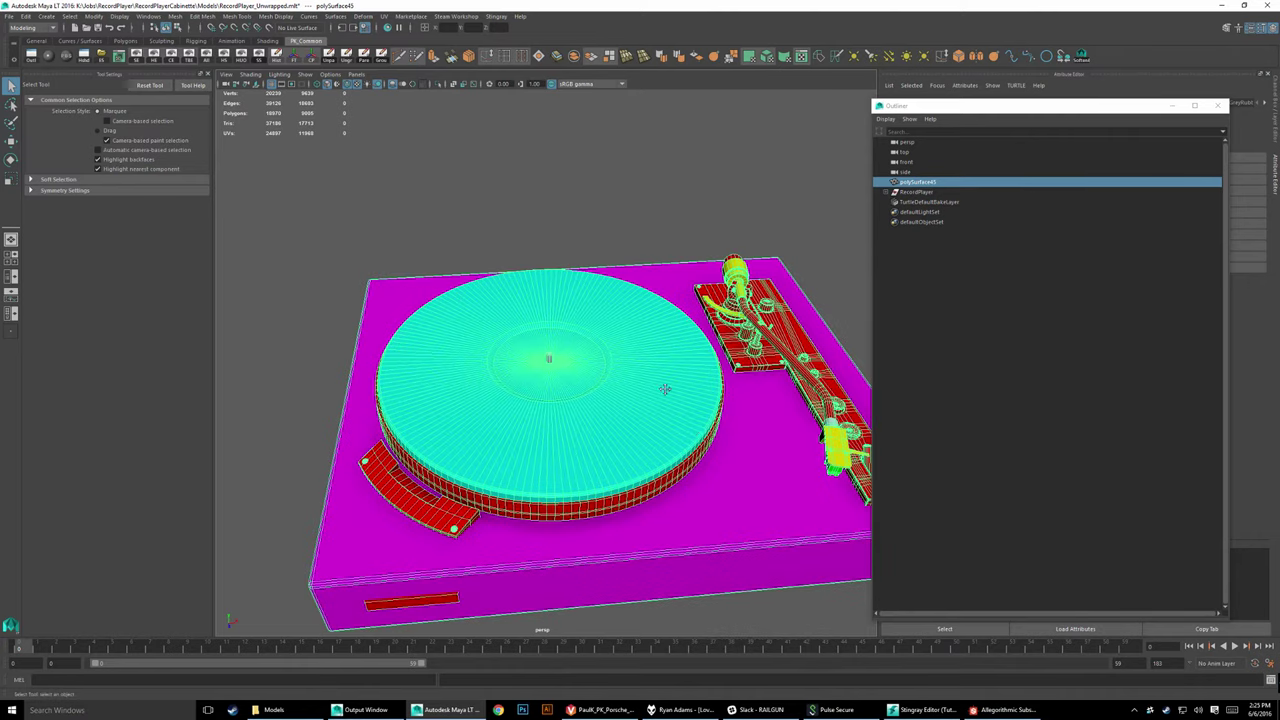
{"action": "left_click_drag", "start_coordinate": [666, 388], "coordinate": [700, 538], "text": "alt"}
{"action": "left_click", "coordinate": [701, 533]}
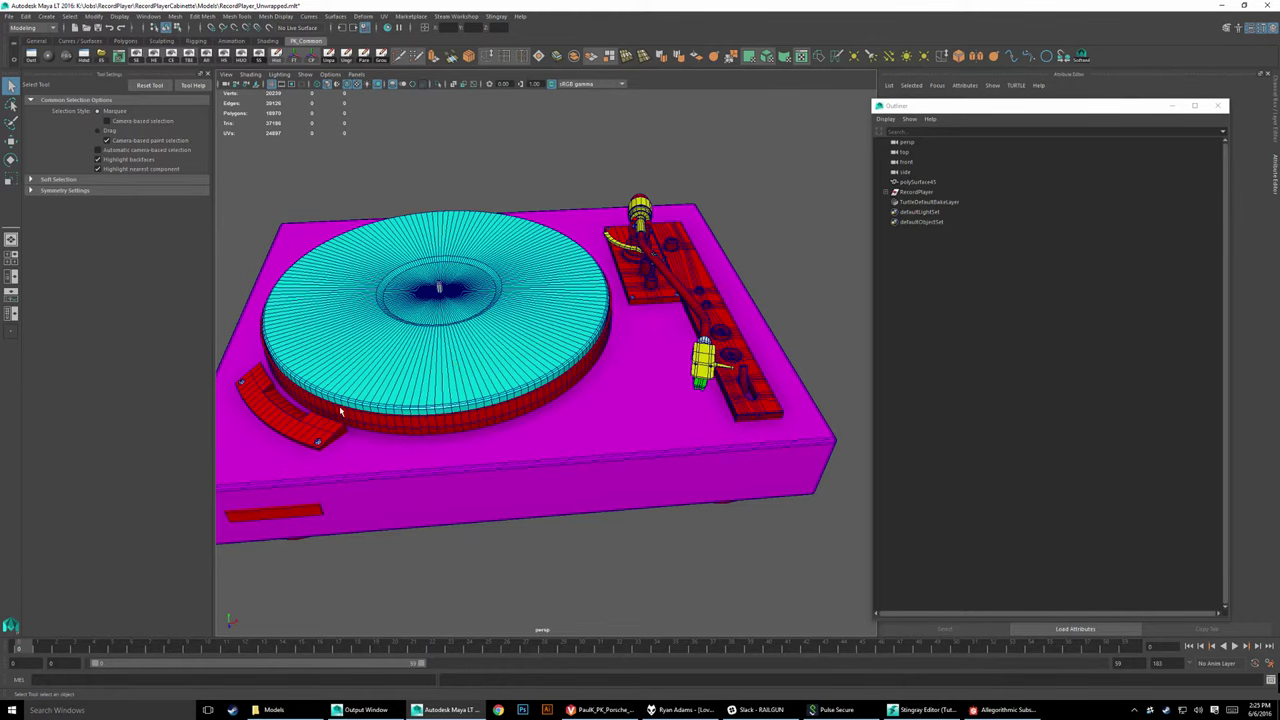
Step: Orbit, zoom and pan until both the magenta and grey turntables are fully visible
{"action": "mouse_move", "coordinate": [692, 411]}
{"action": "left_mouse_down", "text": "alt"}
{"action": "mouse_move", "coordinate": [745, 383]}
{"action": "mouse_move", "coordinate": [679, 374]}
{"action": "left_mouse_up", "text": "alt"}
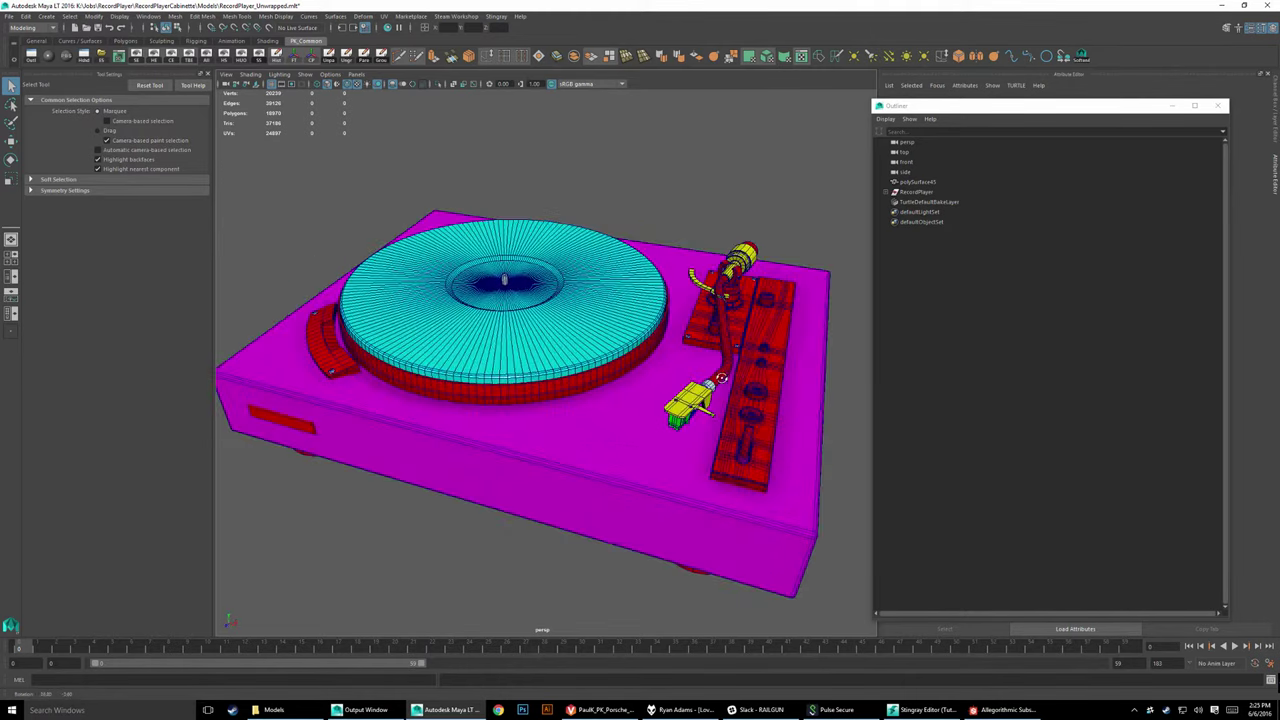
{"action": "scroll", "coordinate": [679, 374], "scroll_direction": "down", "scroll_amount": 3}
{"action": "middle_click_drag", "start_coordinate": [679, 374], "coordinate": [587, 397], "text": "alt"}
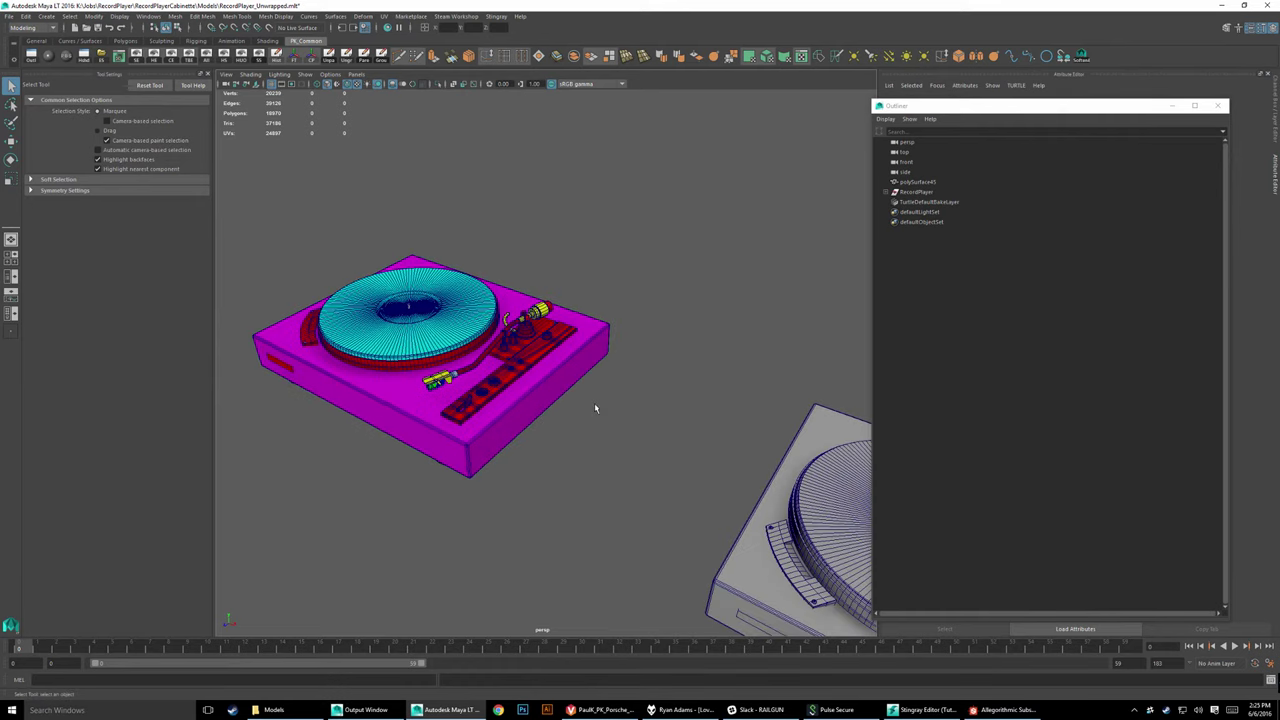
{"action": "left_click_drag", "start_coordinate": [587, 397], "coordinate": [645, 402], "text": "alt"}
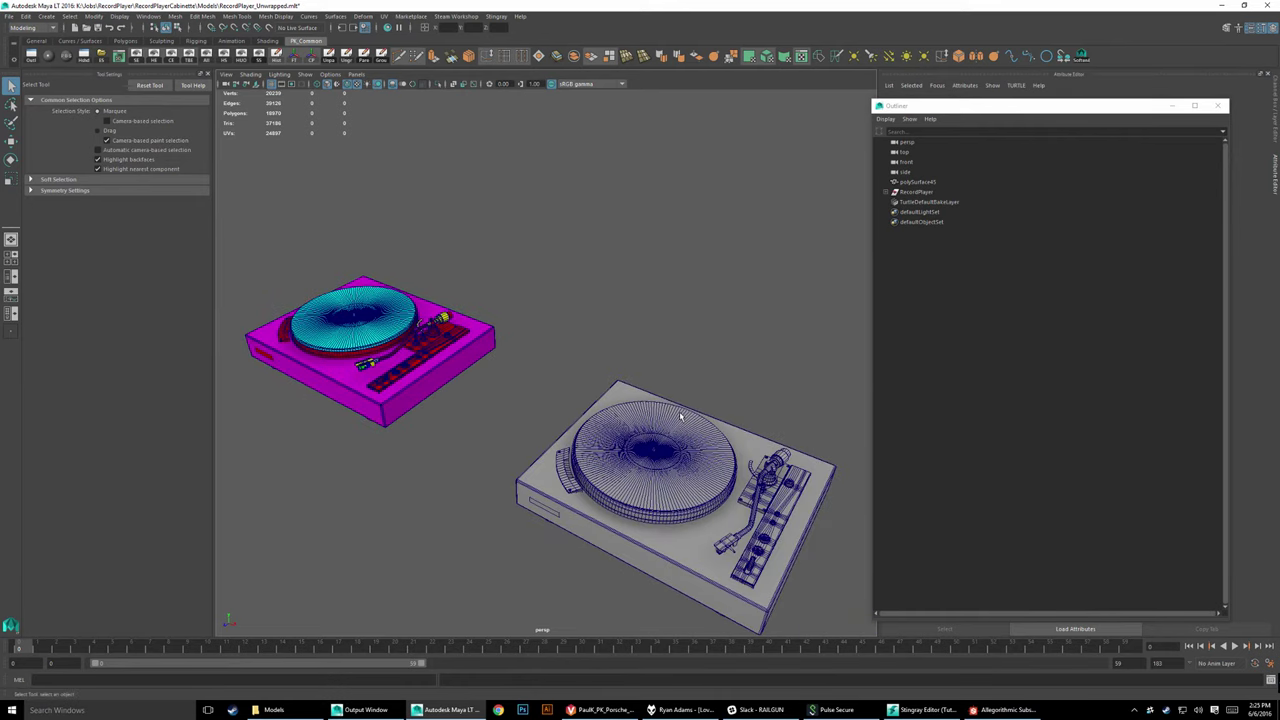
{"action": "left_click_drag", "start_coordinate": [722, 481], "coordinate": [603, 475], "text": "alt"}
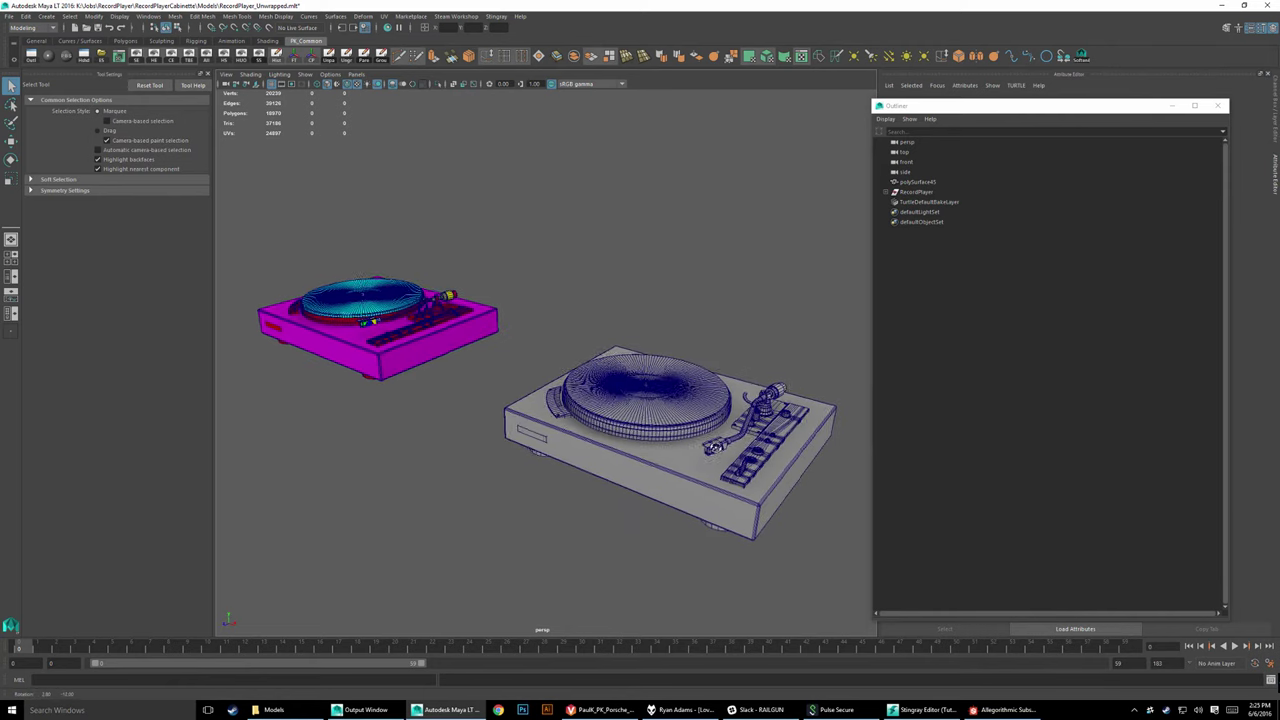
{"action": "left_click_drag", "start_coordinate": [517, 451], "coordinate": [526, 451], "text": "alt"}
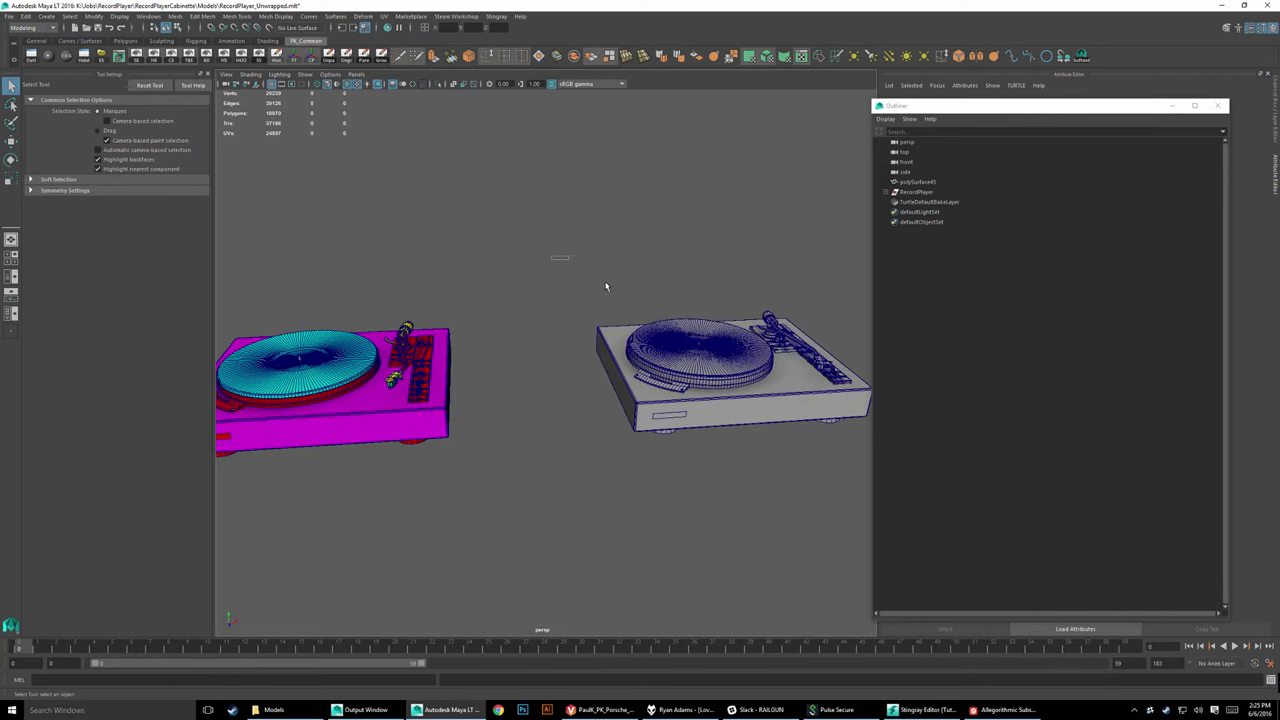
Step: Select the grey turntable, view it from above, deselect it, and open the File menu
{"action": "left_click_drag", "start_coordinate": [551, 264], "coordinate": [922, 500]}
{"action": "mouse_move", "coordinate": [631, 519]}
{"action": "middle_mouse_down", "text": "alt"}
{"action": "mouse_move", "coordinate": [519, 519]}
{"action": "mouse_move", "coordinate": [619, 529]}
{"action": "middle_mouse_up", "text": "alt"}
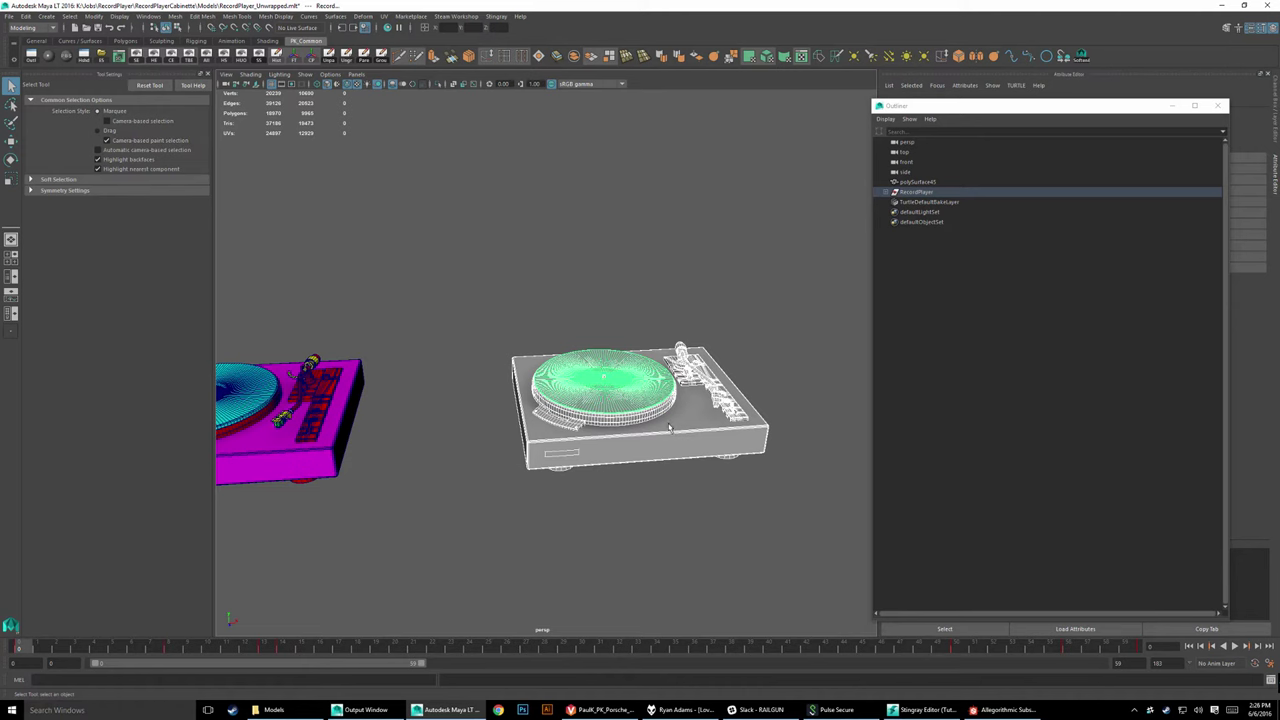
{"action": "mouse_move", "coordinate": [725, 435]}
{"action": "left_mouse_down", "text": "alt"}
{"action": "mouse_move", "coordinate": [599, 446]}
{"action": "mouse_move", "coordinate": [644, 442]}
{"action": "left_mouse_up", "text": "alt"}
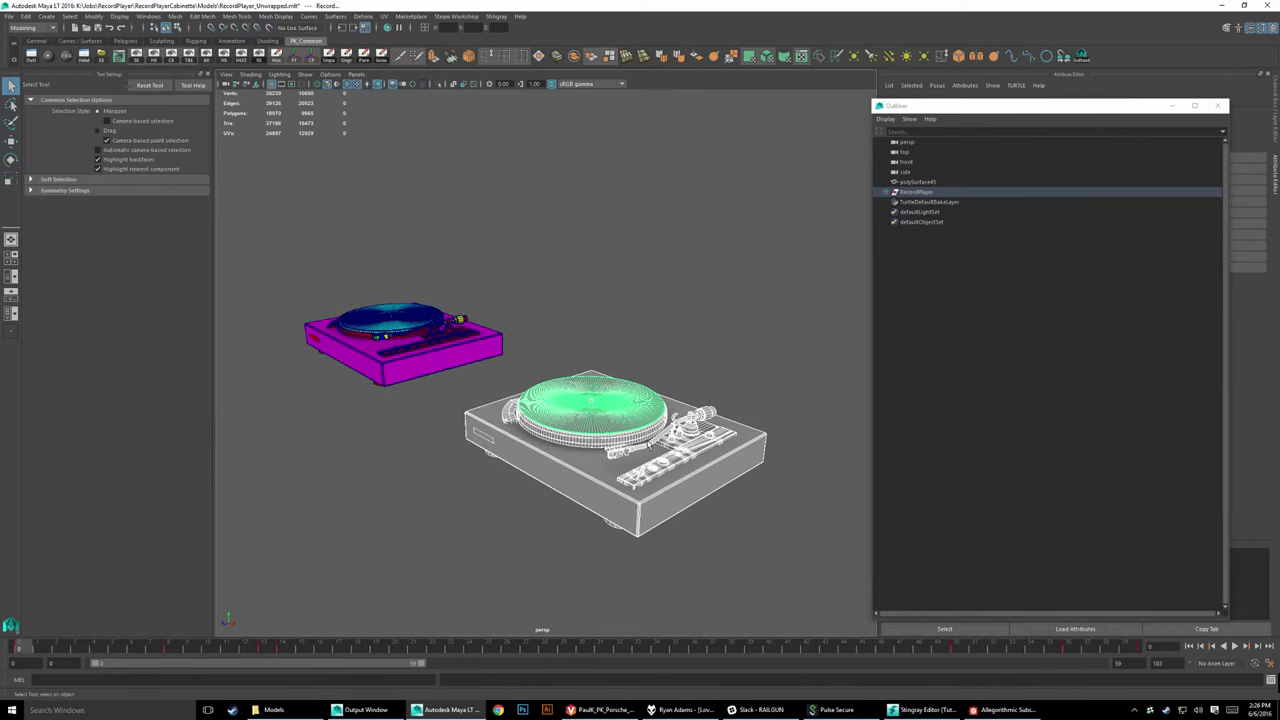
{"action": "left_click", "coordinate": [521, 510]}
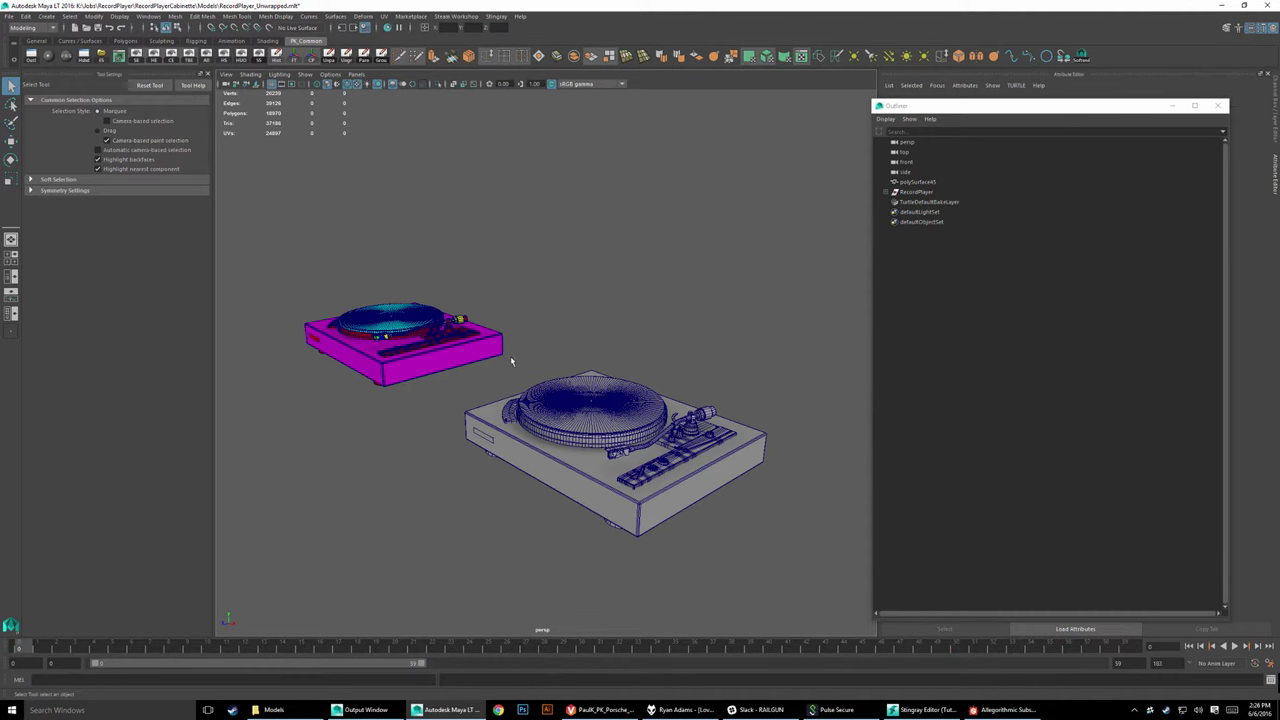
{"action": "left_click", "coordinate": [9, 16]}
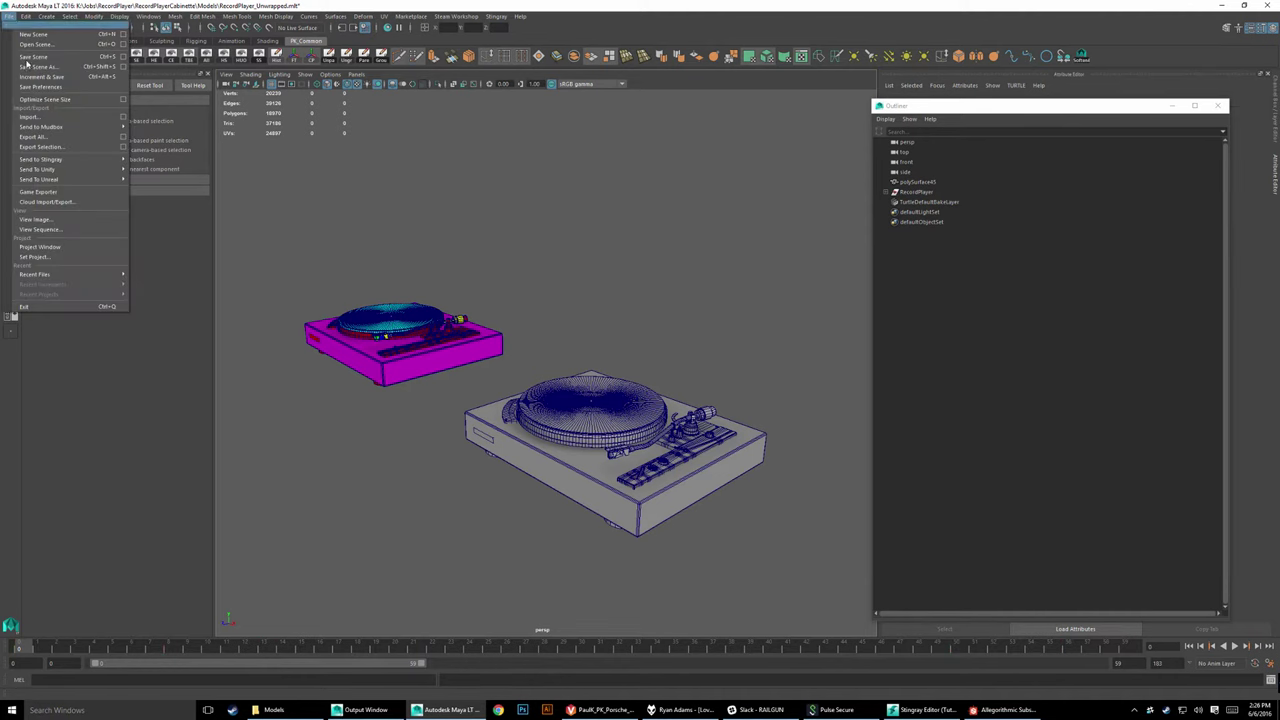
Step: Cancel the Export All dialog and expand RecordPlayer in the Outliner
{"action": "left_click", "coordinate": [33, 137]}
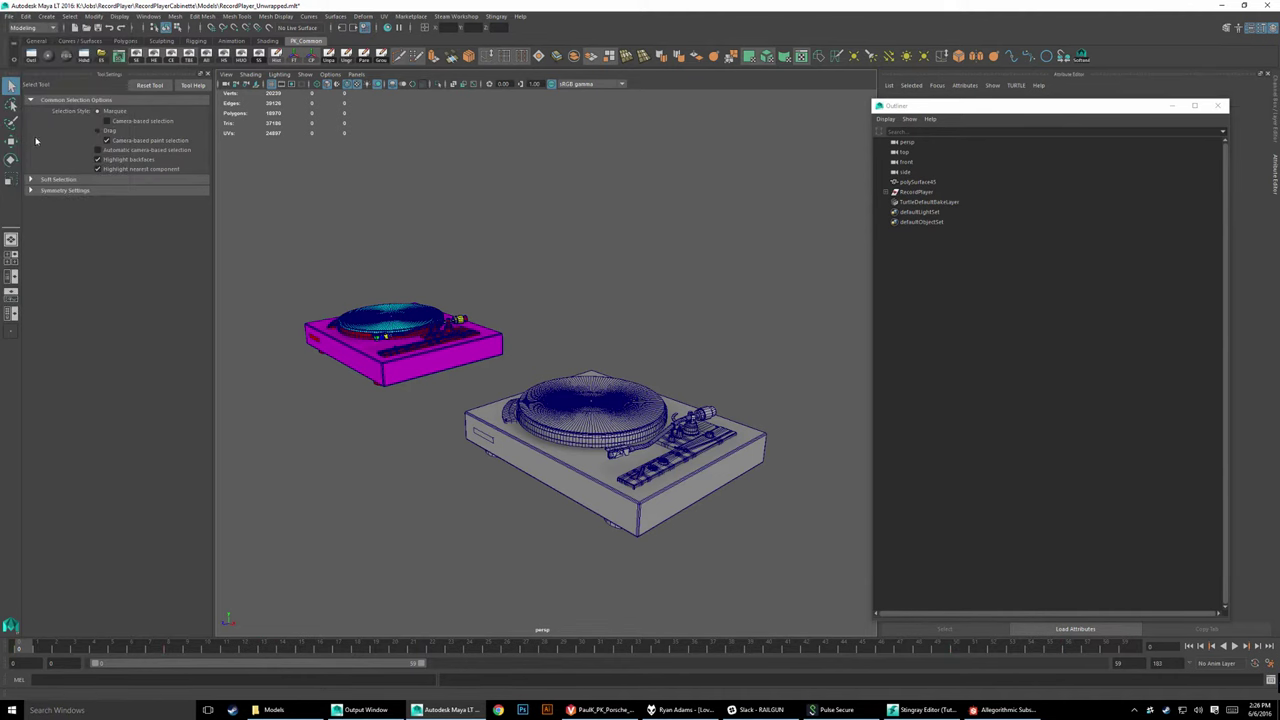
{"action": "left_click_drag", "start_coordinate": [565, 240], "coordinate": [840, 299]}
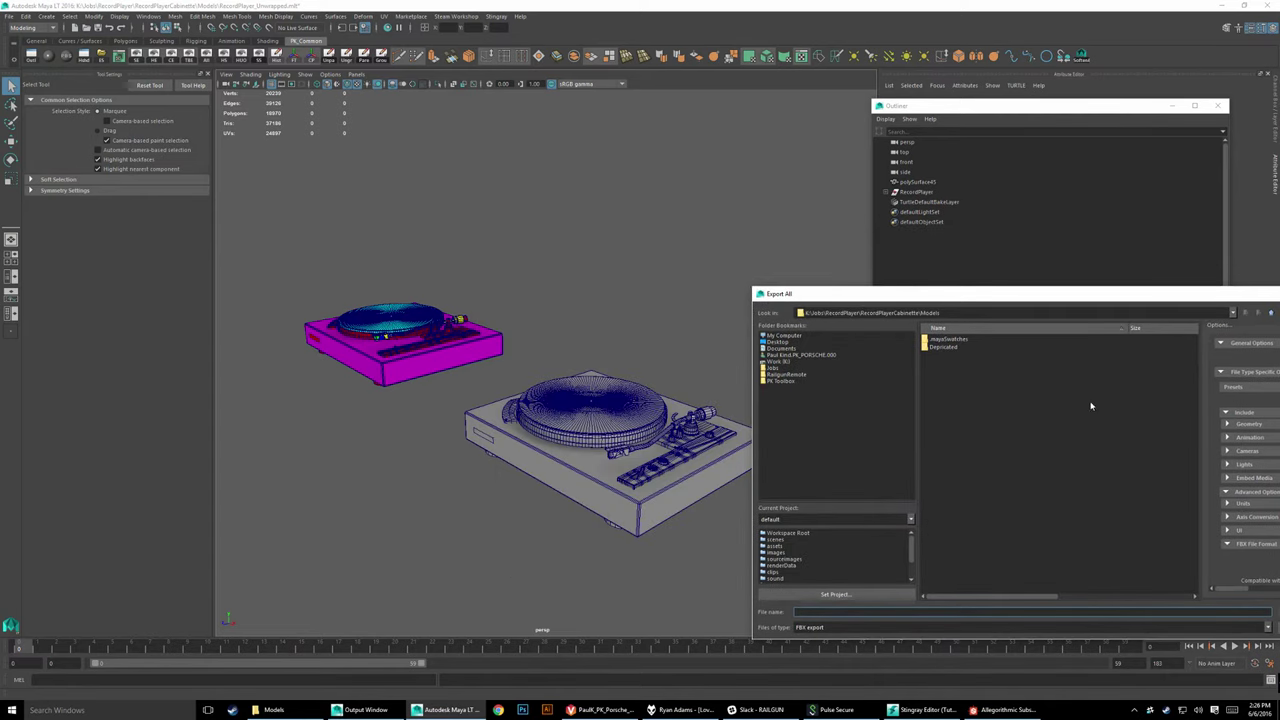
{"action": "left_click_drag", "start_coordinate": [1022, 298], "coordinate": [586, 241]}
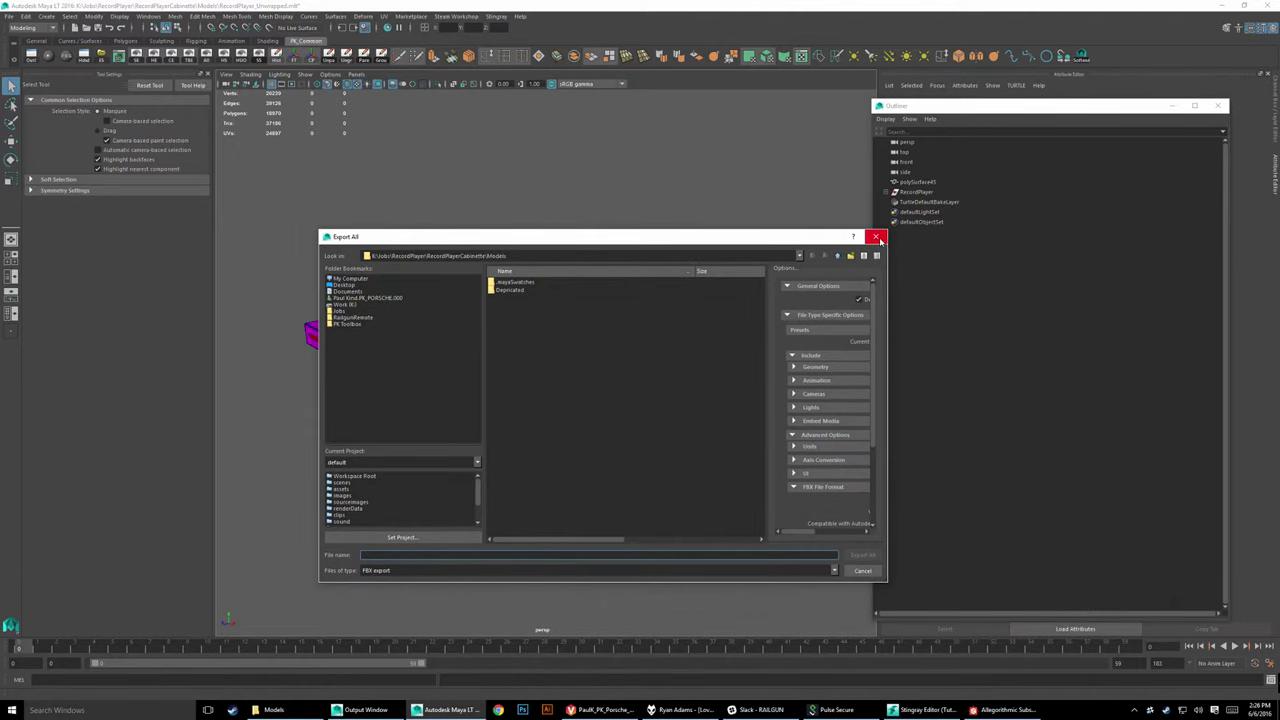
{"action": "left_click", "coordinate": [877, 238]}
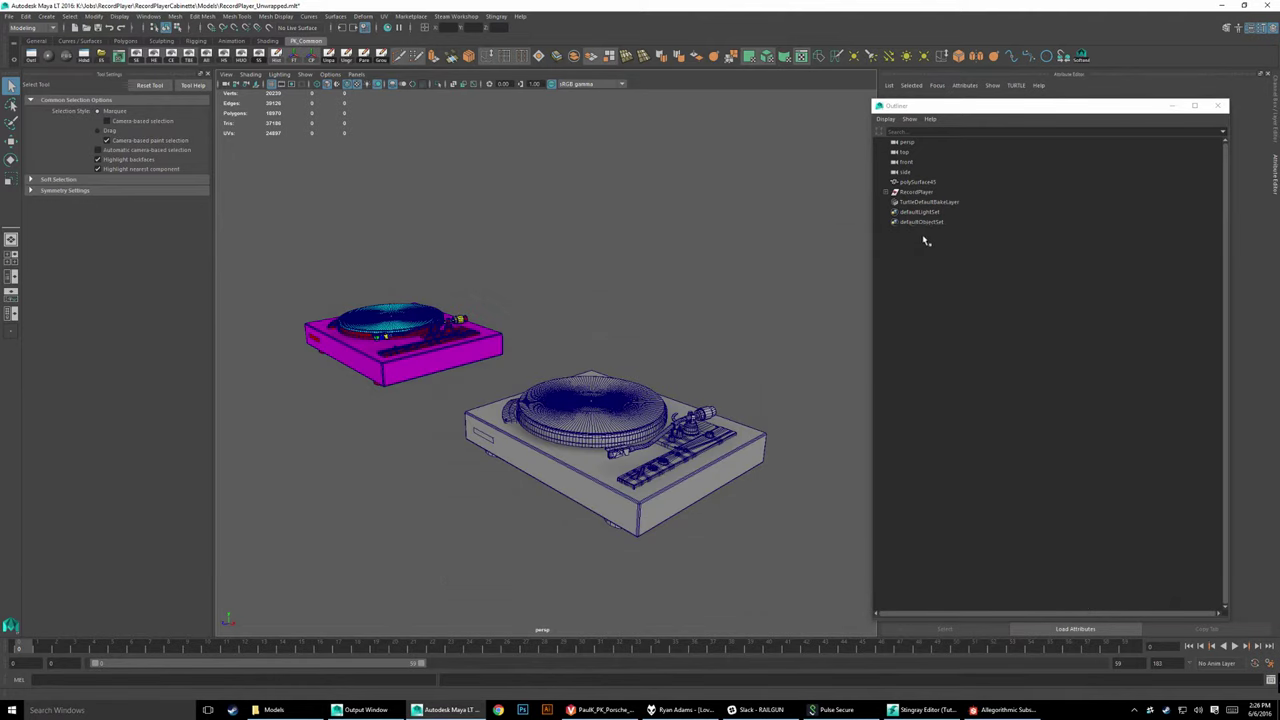
{"action": "left_click", "coordinate": [889, 192]}
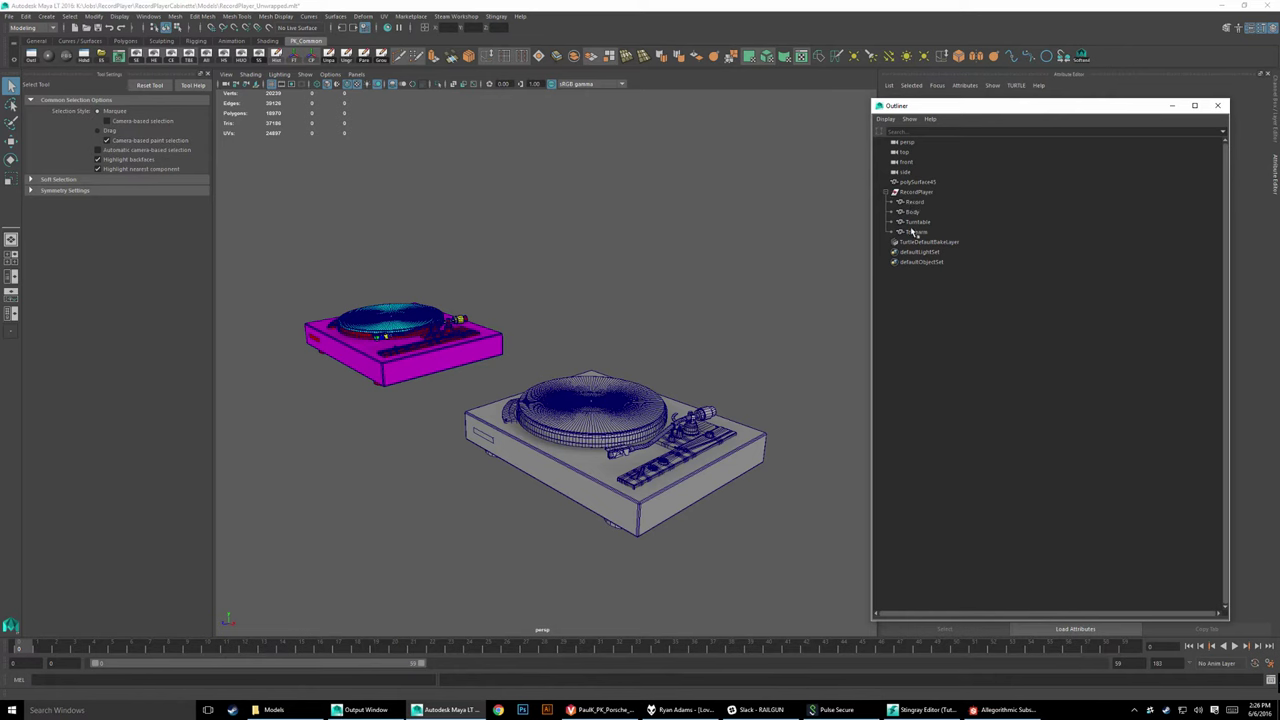
{"action": "left_click", "coordinate": [760, 321]}
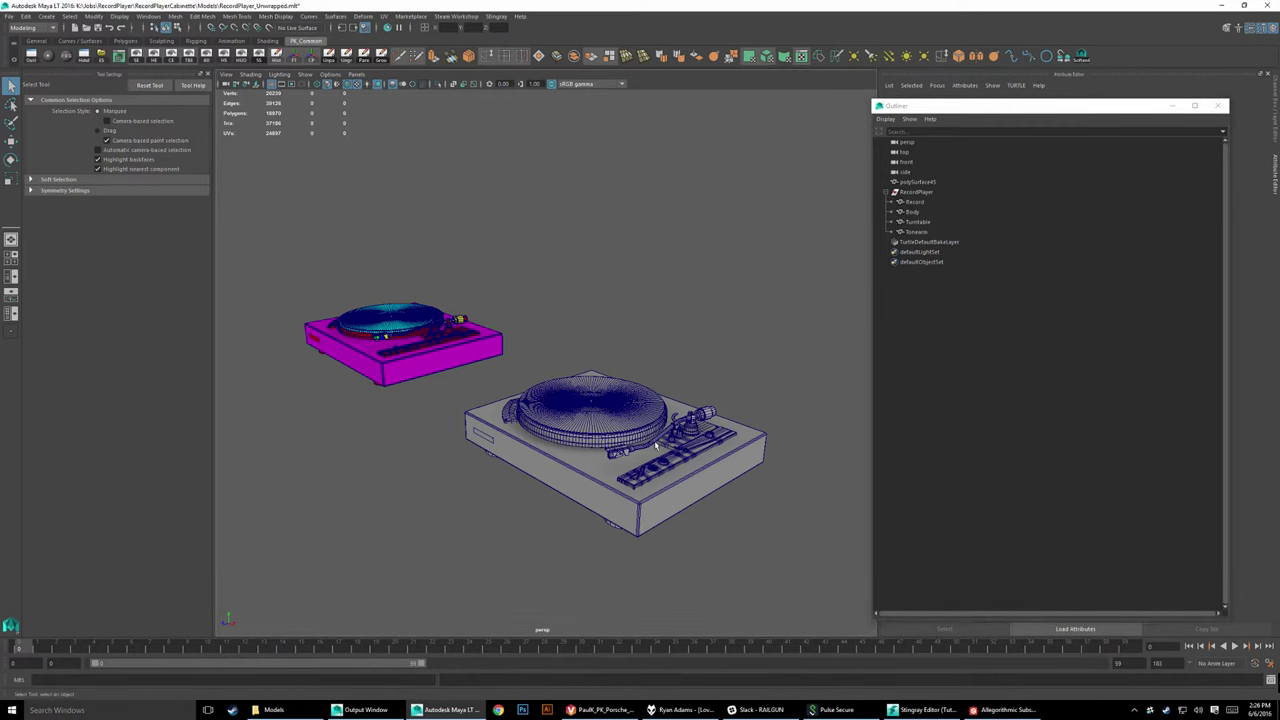
Step: Drag out a new polygon cube, pCube1, from the Polygons shelf
{"action": "mouse_move", "coordinate": [799, 441]}
{"action": "left_mouse_down", "text": "alt"}
{"action": "mouse_move", "coordinate": [697, 412]}
{"action": "mouse_move", "coordinate": [657, 427]}
{"action": "left_mouse_up", "text": "alt"}
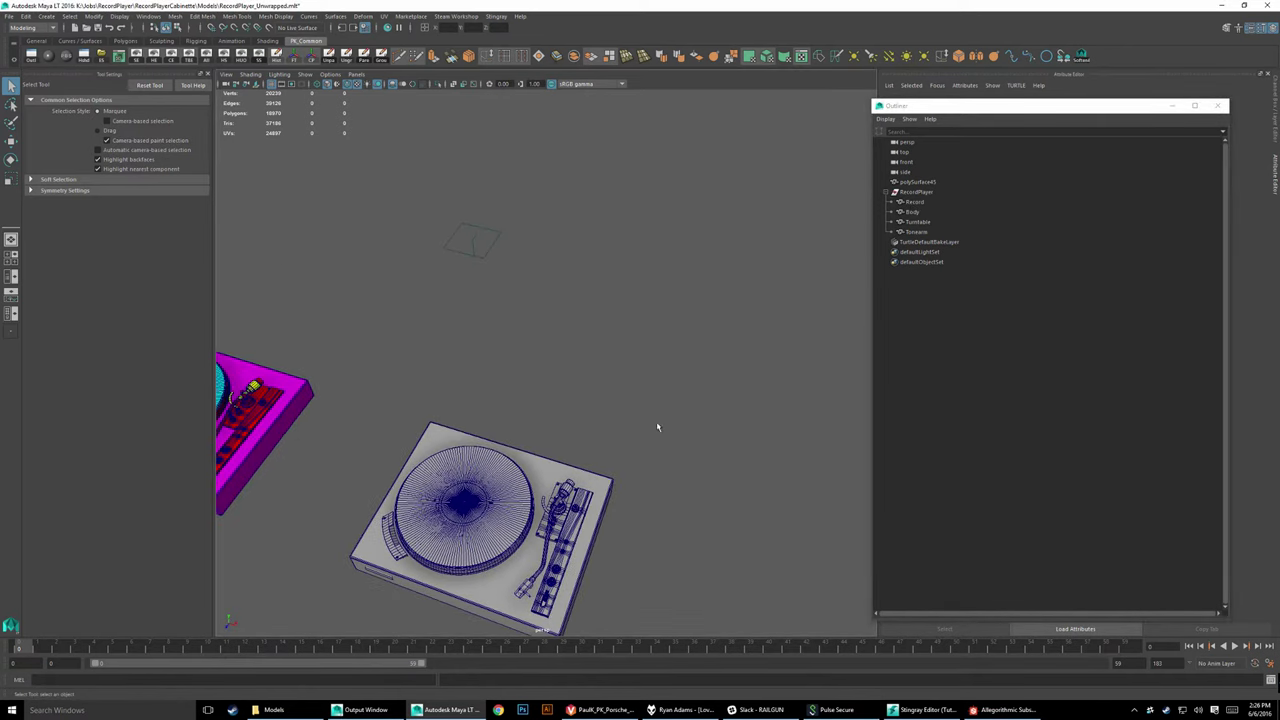
{"action": "left_click", "coordinate": [125, 41]}
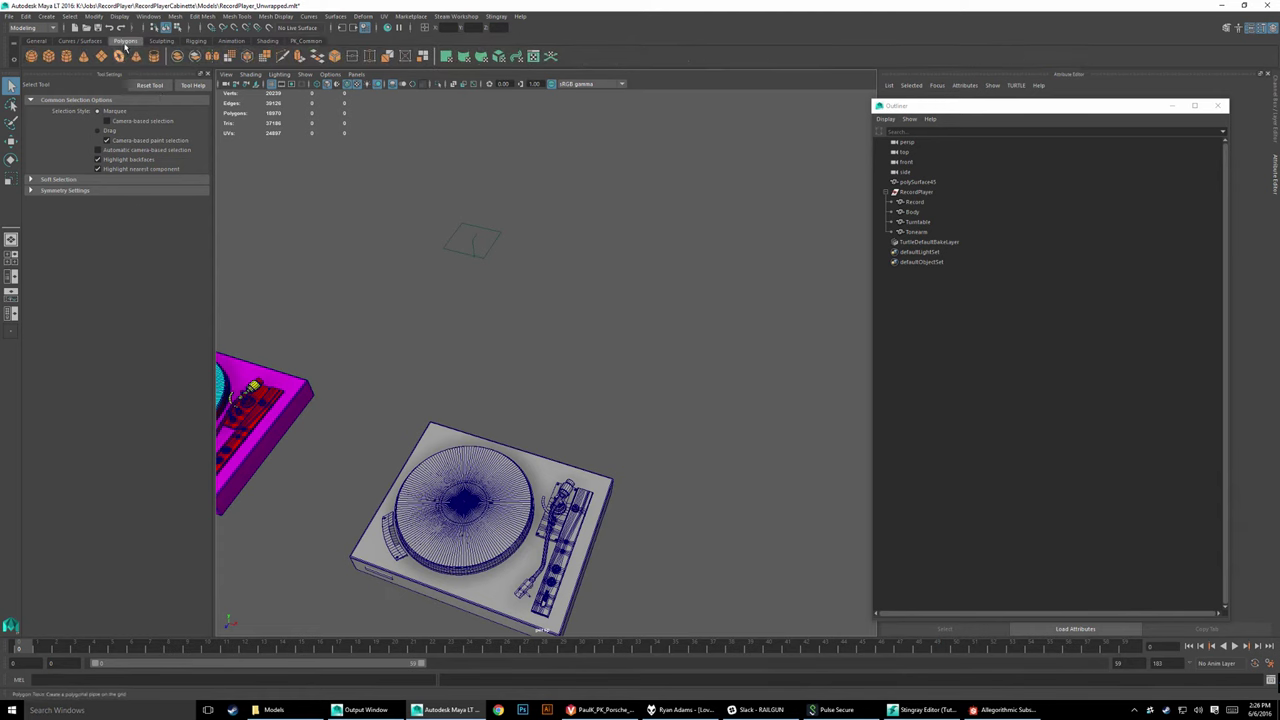
{"action": "left_click", "coordinate": [48, 57]}
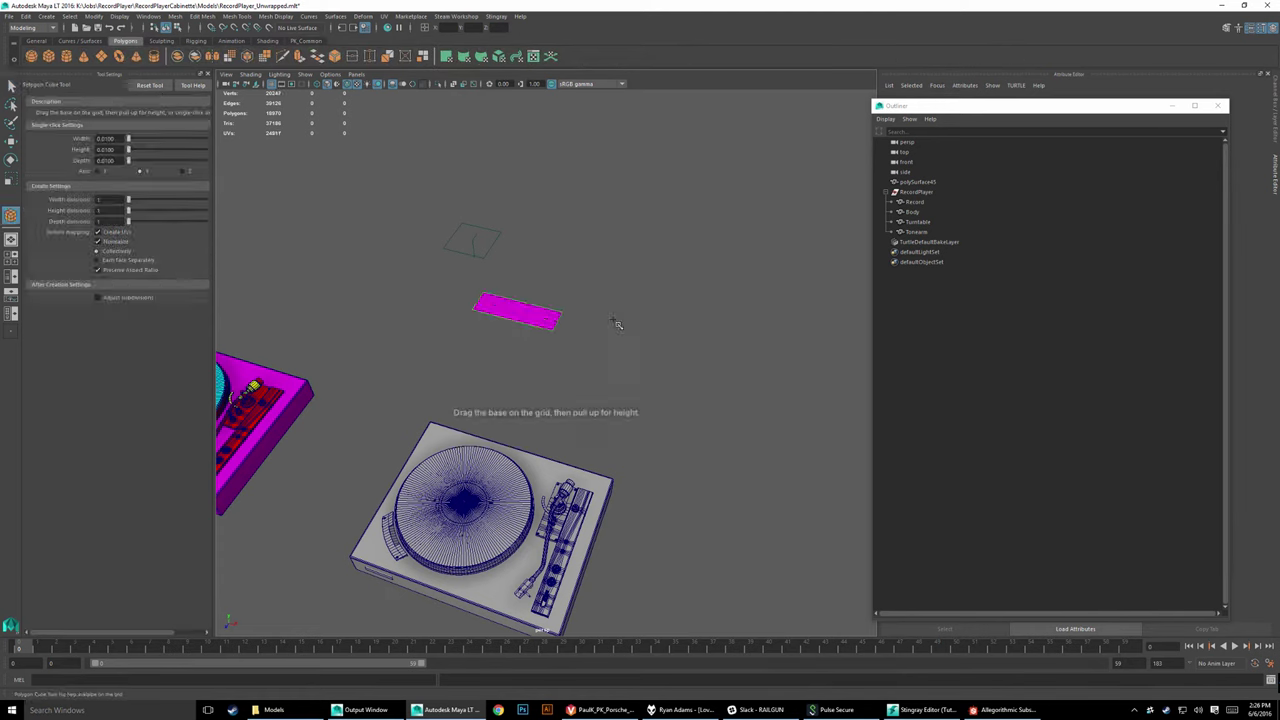
{"action": "mouse_move", "coordinate": [550, 312]}
{"action": "left_mouse_down"}
{"action": "mouse_move", "coordinate": [674, 294]}
{"action": "mouse_move", "coordinate": [565, 185]}
{"action": "mouse_move", "coordinate": [566, 150]}
{"action": "left_mouse_up"}
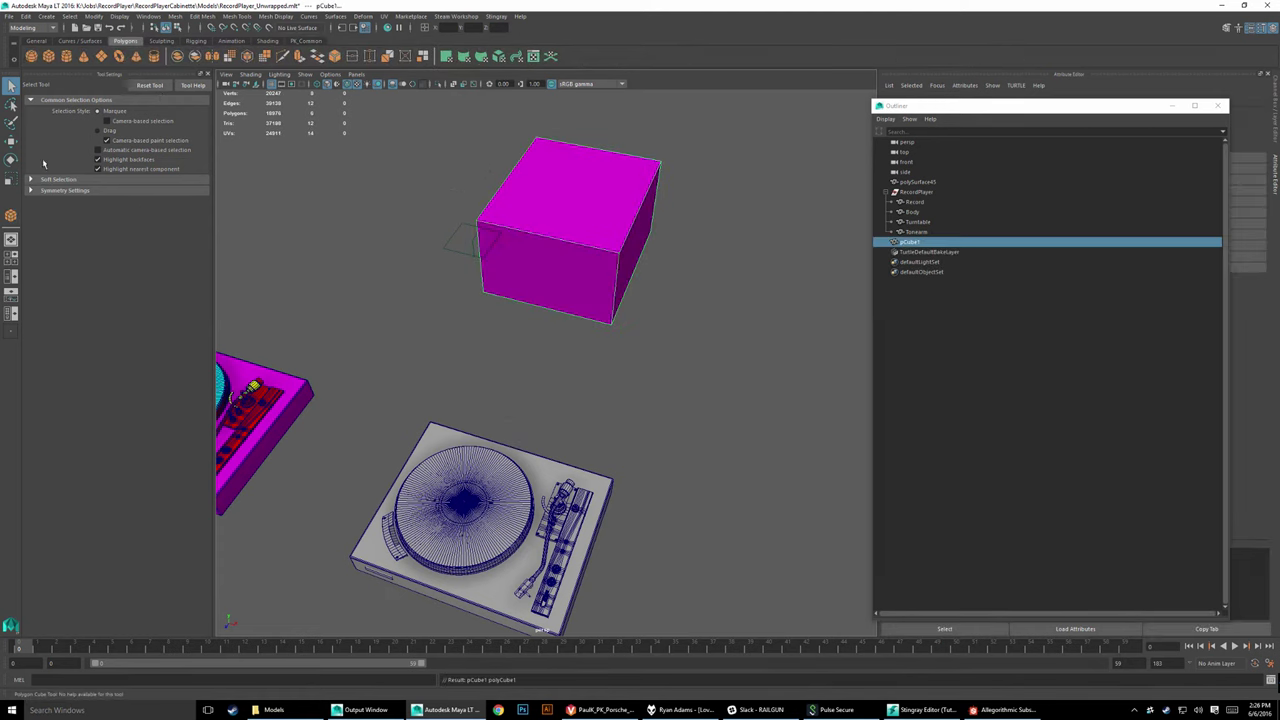
Step: Select the record-player mesh polySurface45 in the Outliner
{"action": "right_click", "coordinate": [597, 217]}
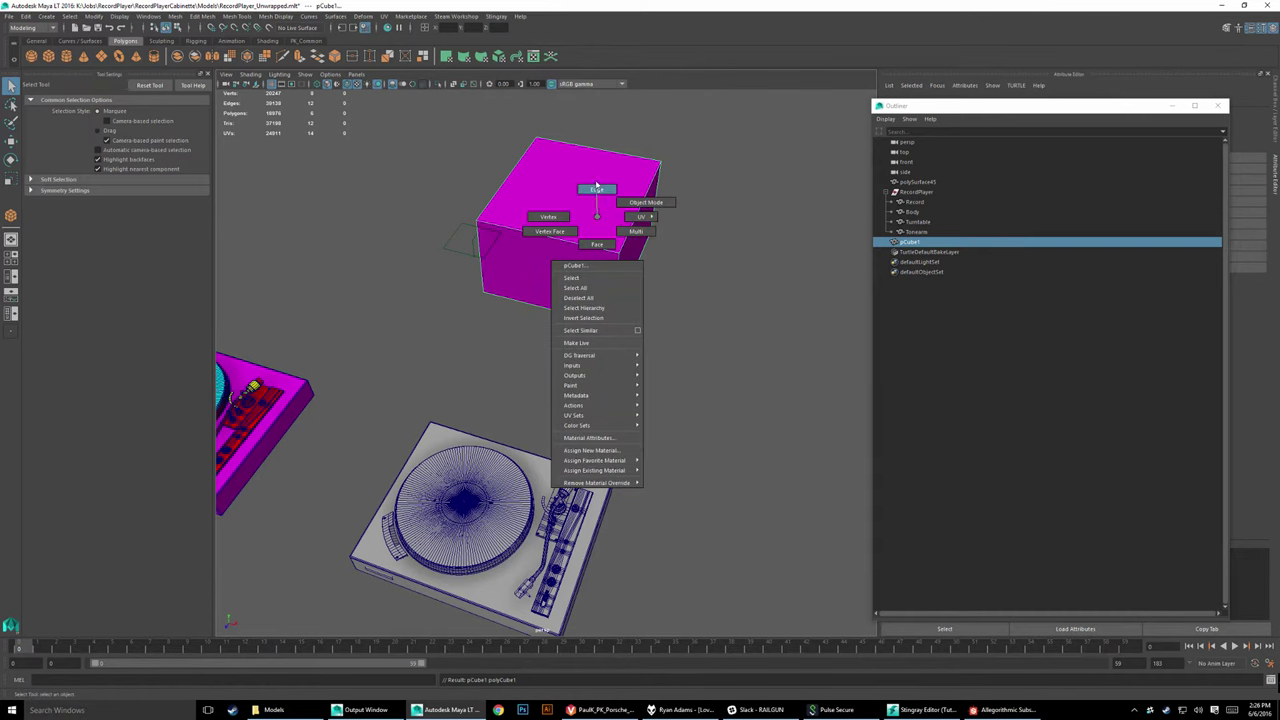
{"action": "left_click", "coordinate": [596, 189]}
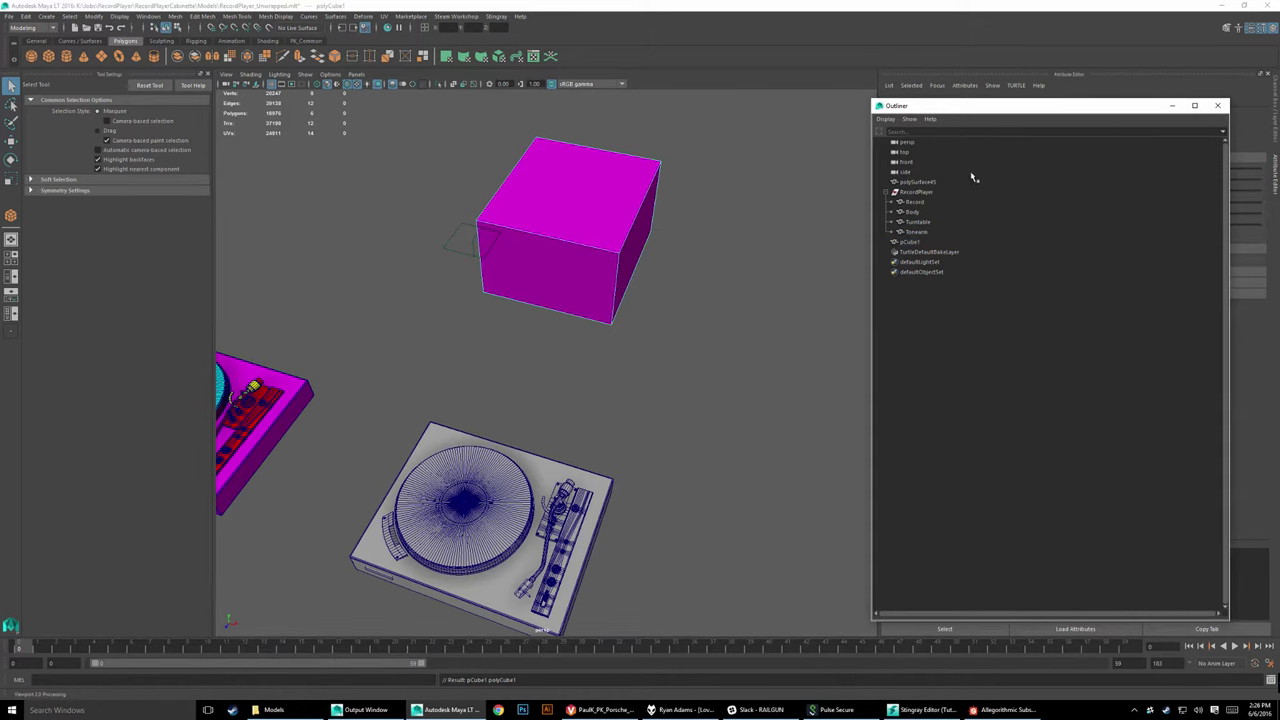
{"action": "left_click", "coordinate": [922, 183]}
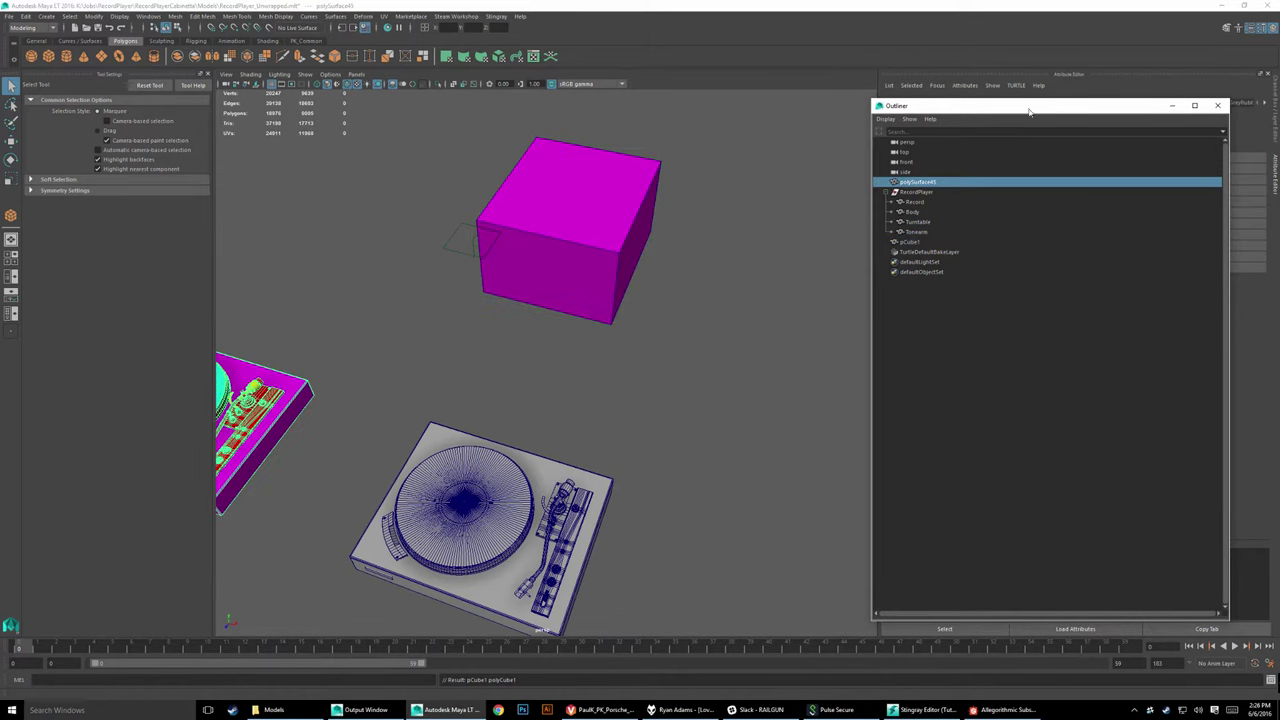
{"action": "left_click_drag", "start_coordinate": [1011, 106], "coordinate": [811, 292]}
{"action": "left_click", "coordinate": [592, 244]}
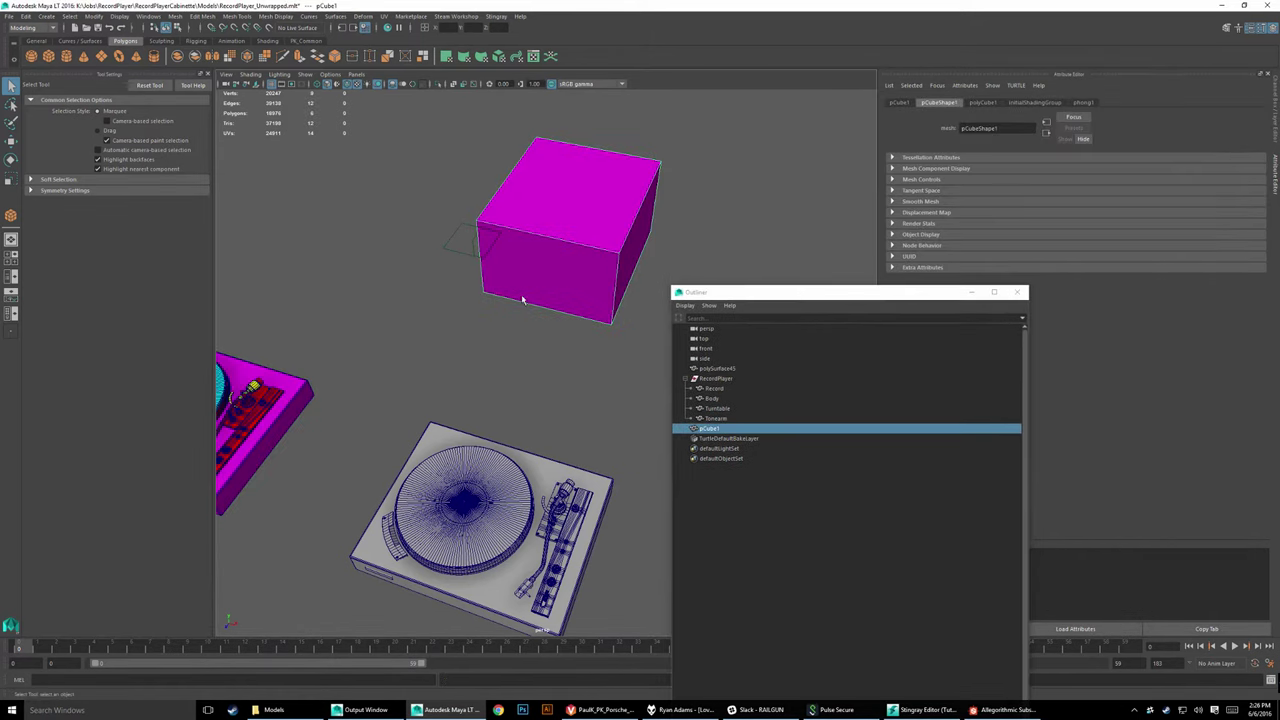
{"action": "left_click", "coordinate": [712, 369]}
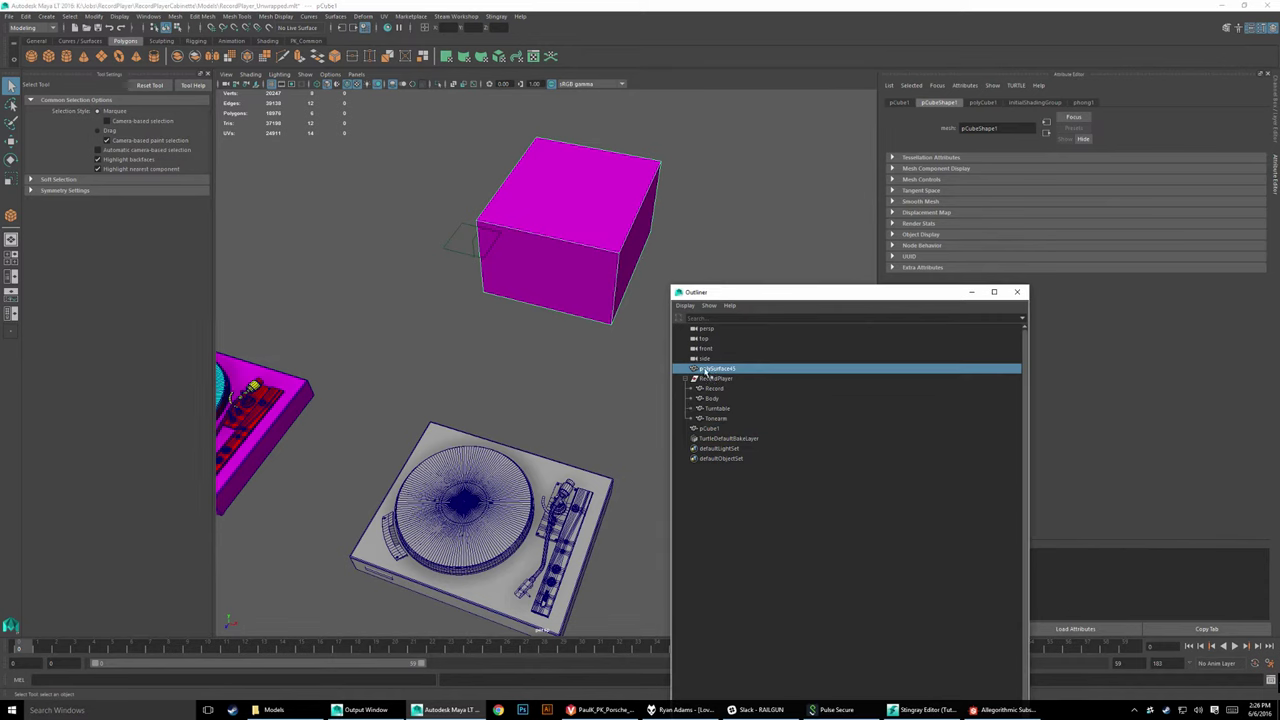
Step: Rename polySurface45 to RecordPlayer_ColorMap and save the scene
{"action": "double_click", "coordinate": [718, 370]}
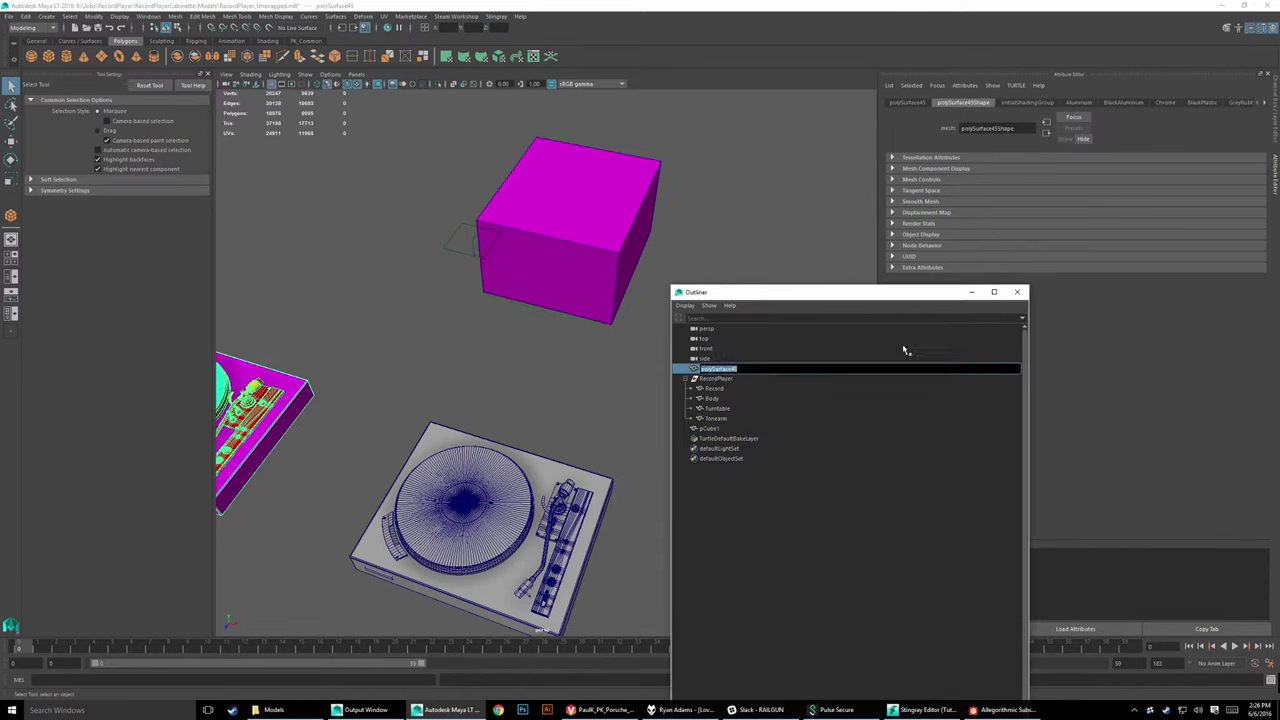
{"action": "type", "text": "Re"}
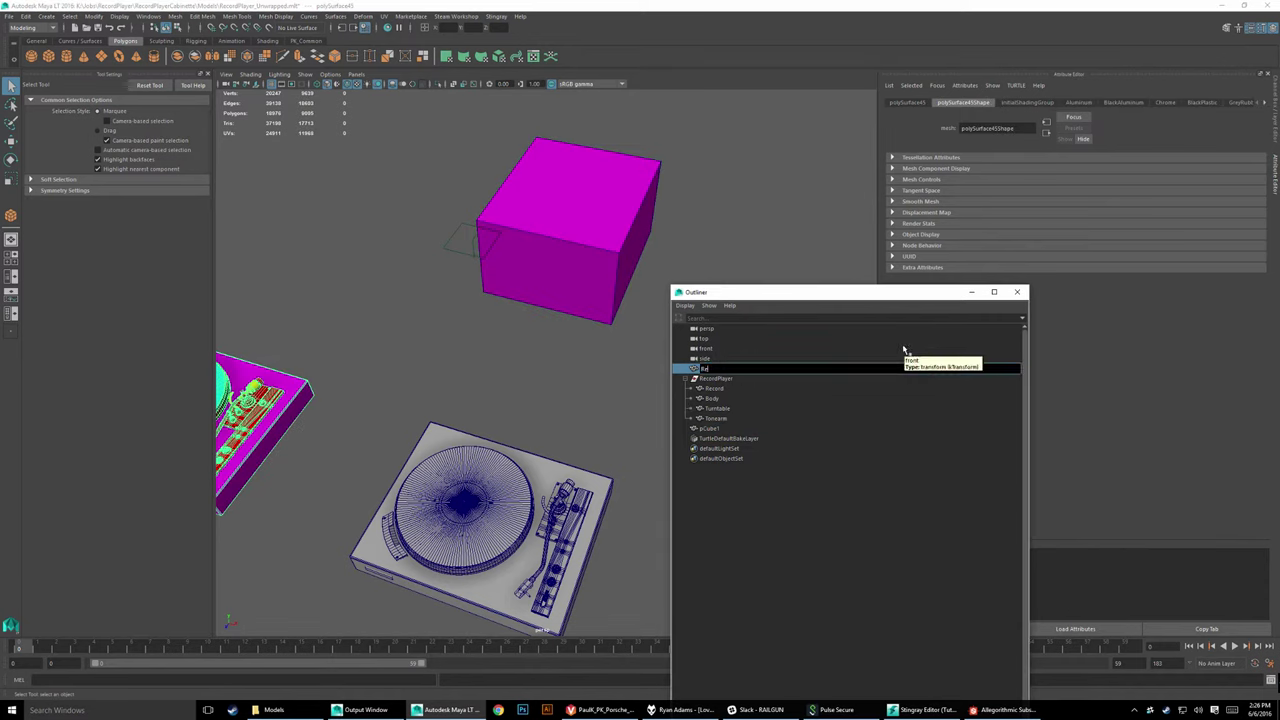
{"action": "type", "text": "cordPlaye"}
{"action": "type", "text": "r_"}
{"action": "type", "text": "Color"}
{"action": "type", "text": "Map"}
{"action": "key", "text": "Return"}
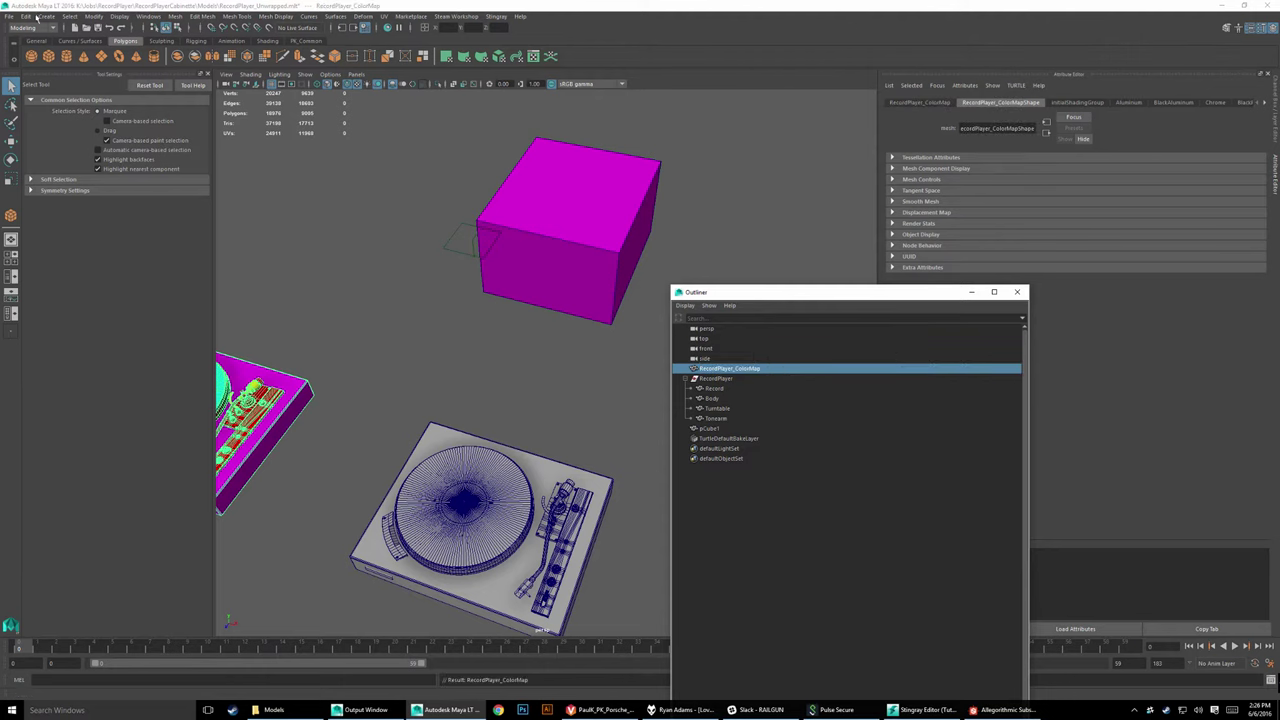
{"action": "left_click", "coordinate": [12, 18]}
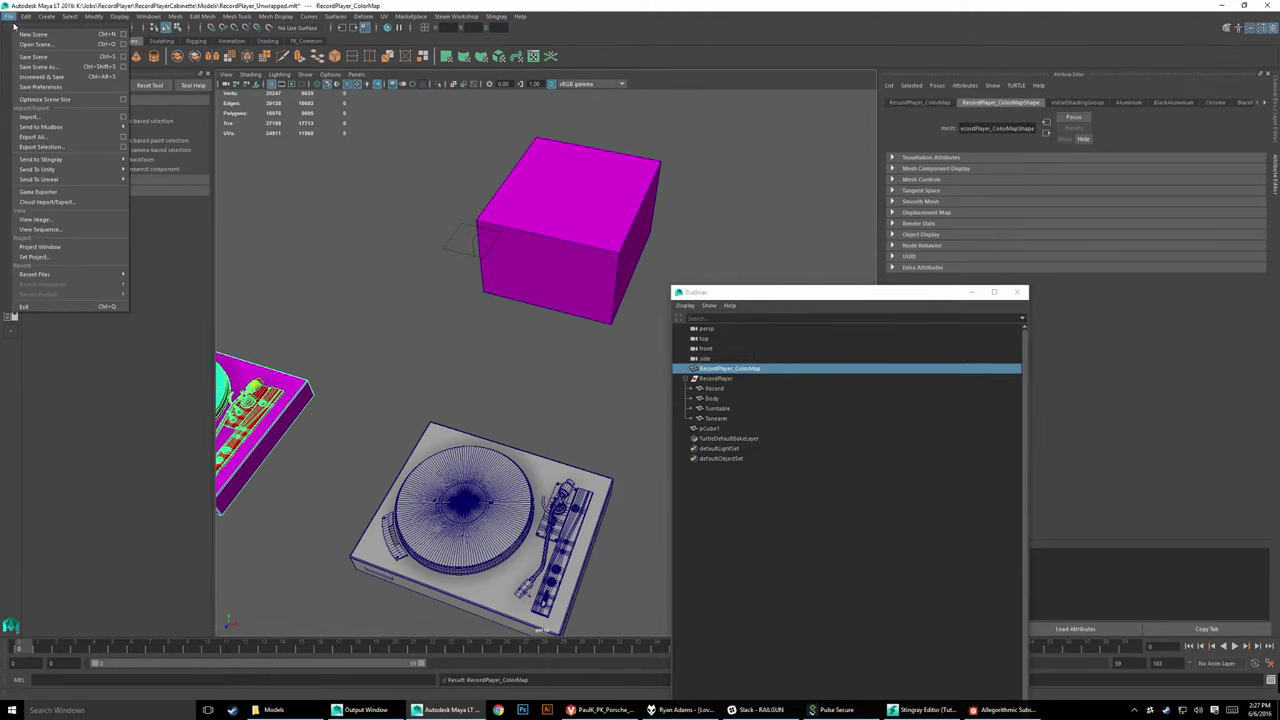
{"action": "left_click", "coordinate": [33, 56]}
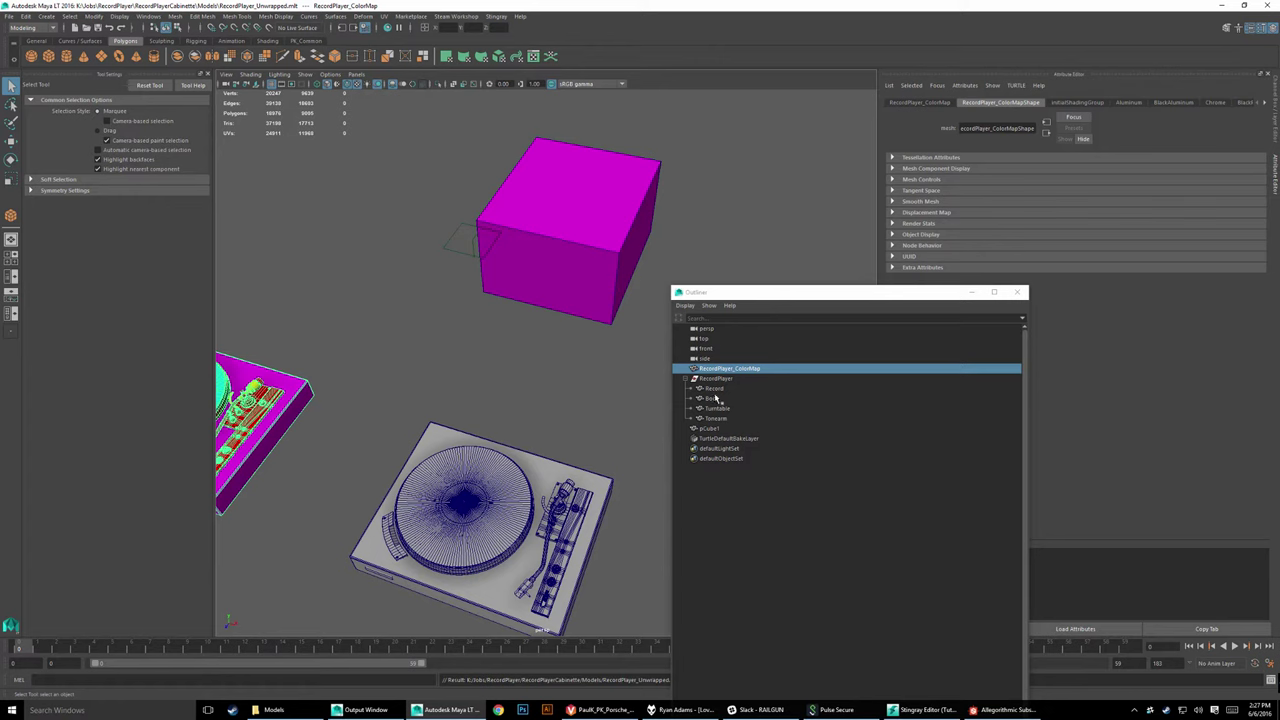
Step: Select pCube1 and show its channel values and the Modeling Toolkit panel
{"action": "left_click", "coordinate": [543, 371]}
{"action": "left_click", "coordinate": [586, 243]}
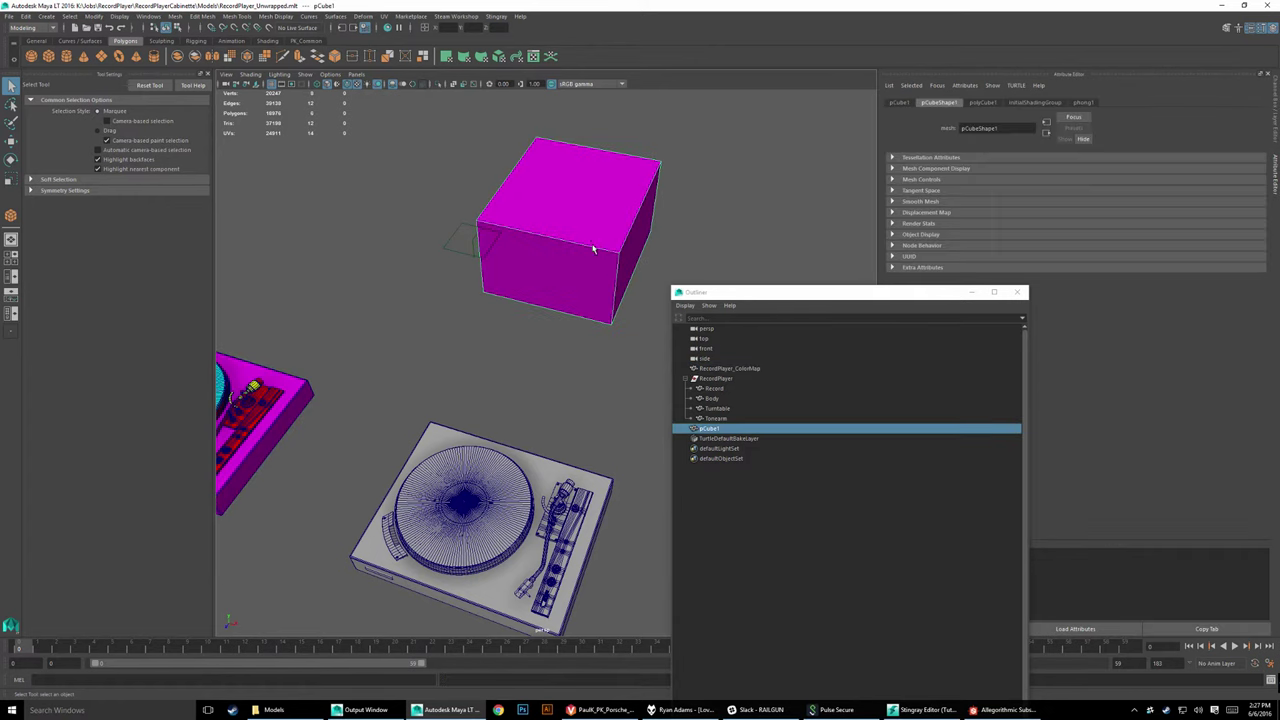
{"action": "right_click", "coordinate": [592, 237]}
{"action": "left_click", "coordinate": [564, 251]}
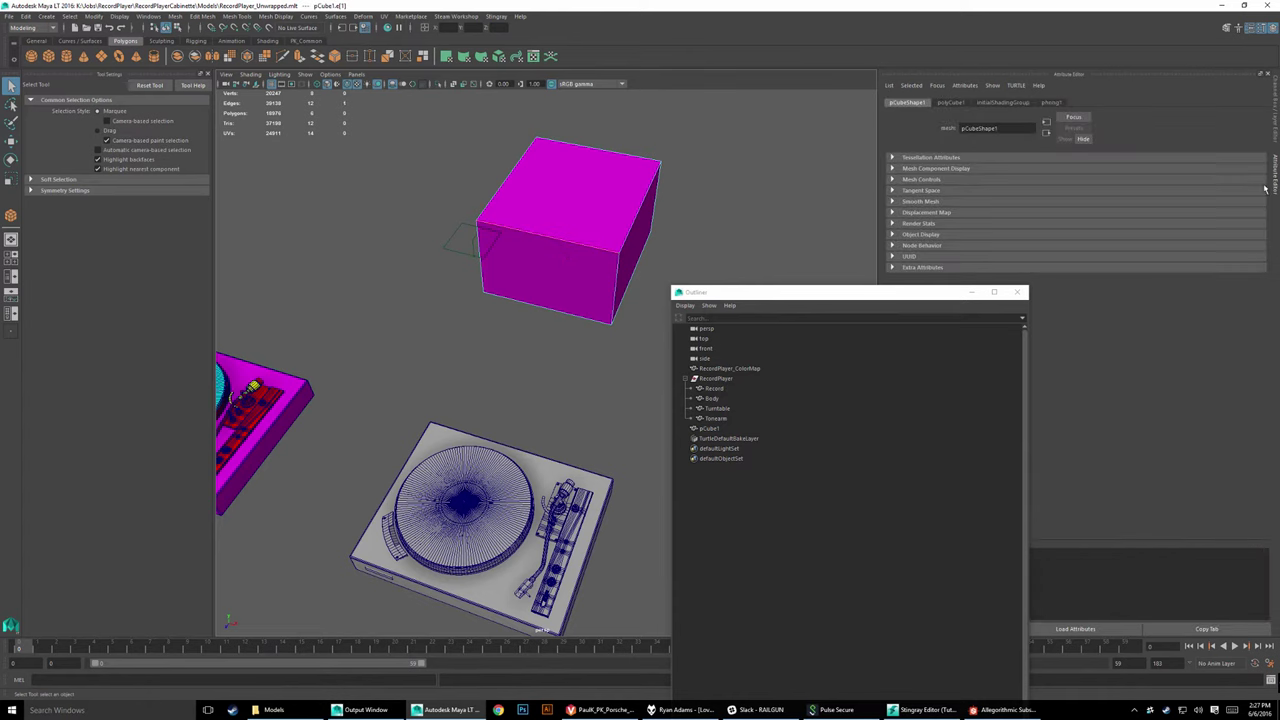
{"action": "left_click", "coordinate": [1276, 135]}
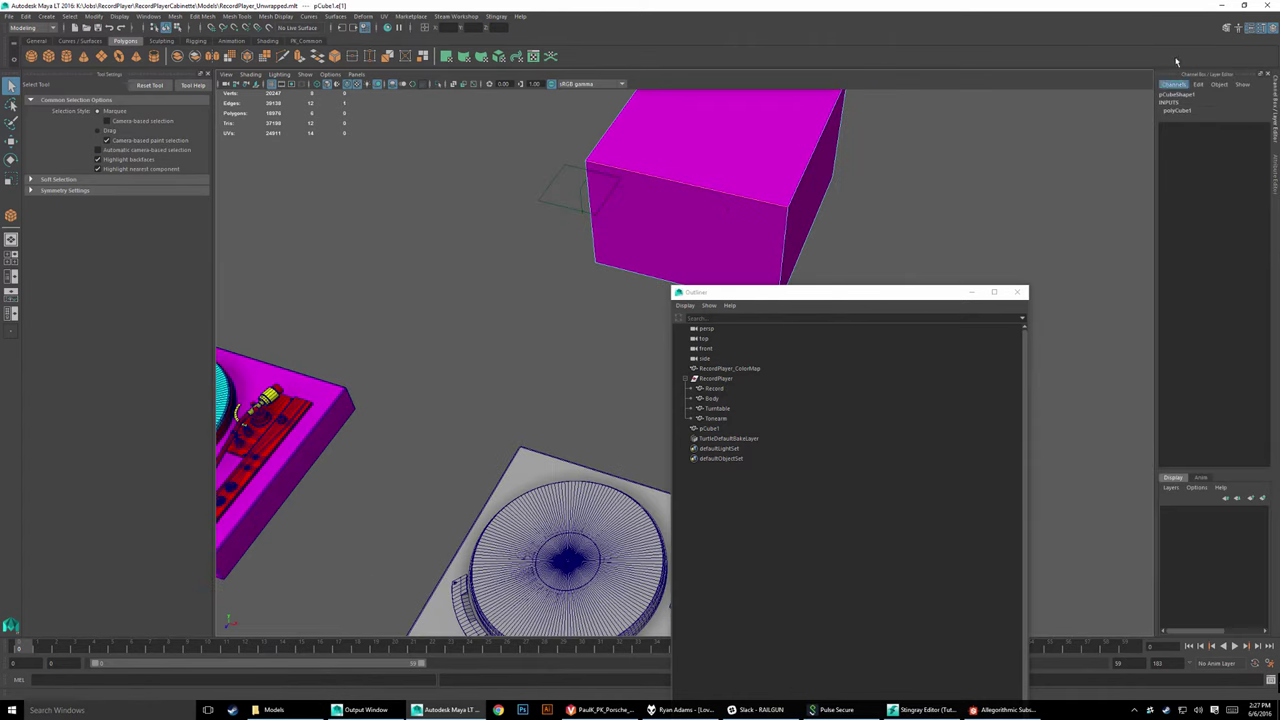
{"action": "left_click", "coordinate": [1227, 28]}
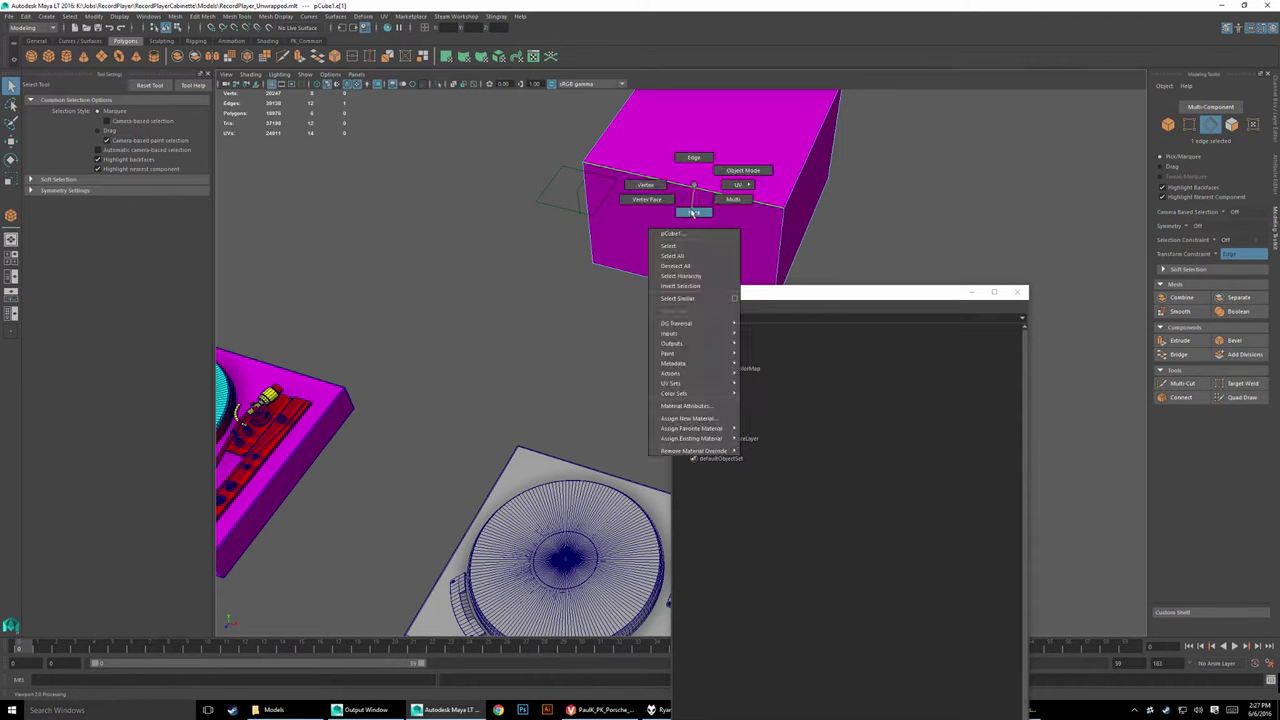
Step: Extrude the cube's front face outward, then extrude the top face upward
{"action": "right_click_drag", "start_coordinate": [695, 188], "coordinate": [696, 214]}
{"action": "left_click", "coordinate": [701, 216]}
{"action": "left_click", "coordinate": [1180, 341]}
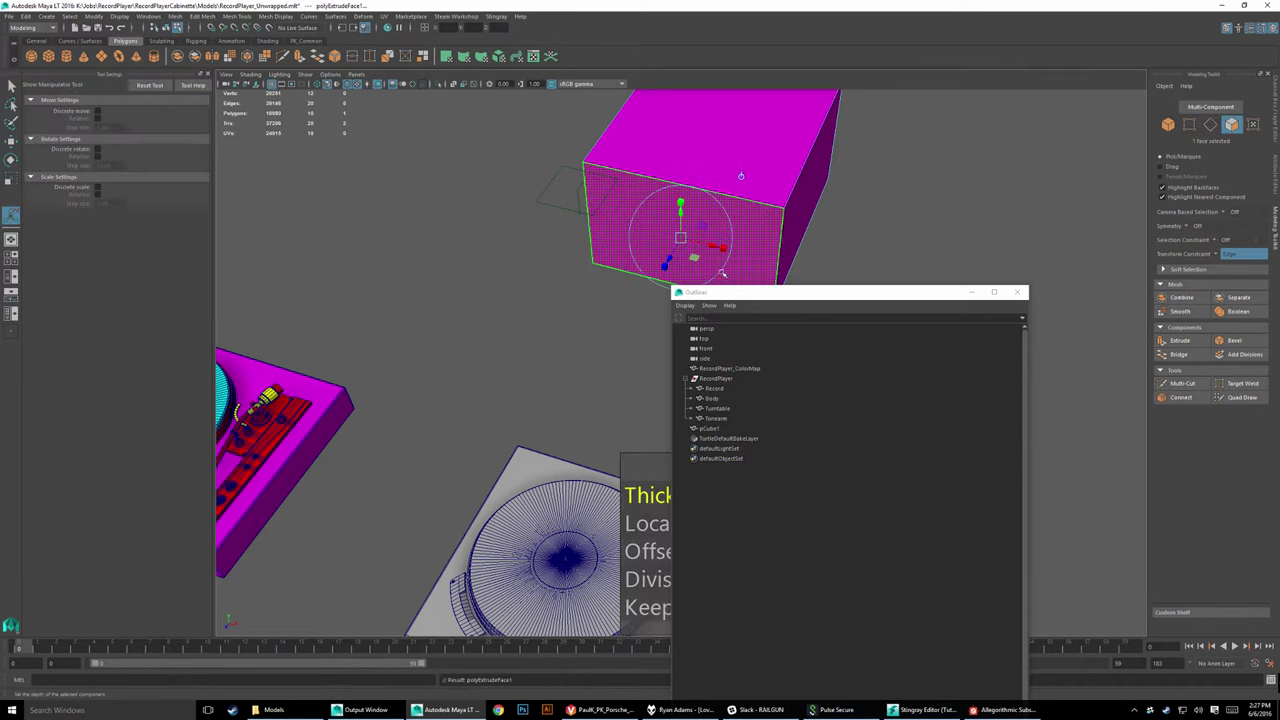
{"action": "middle_click_drag", "start_coordinate": [741, 176], "coordinate": [600, 372]}
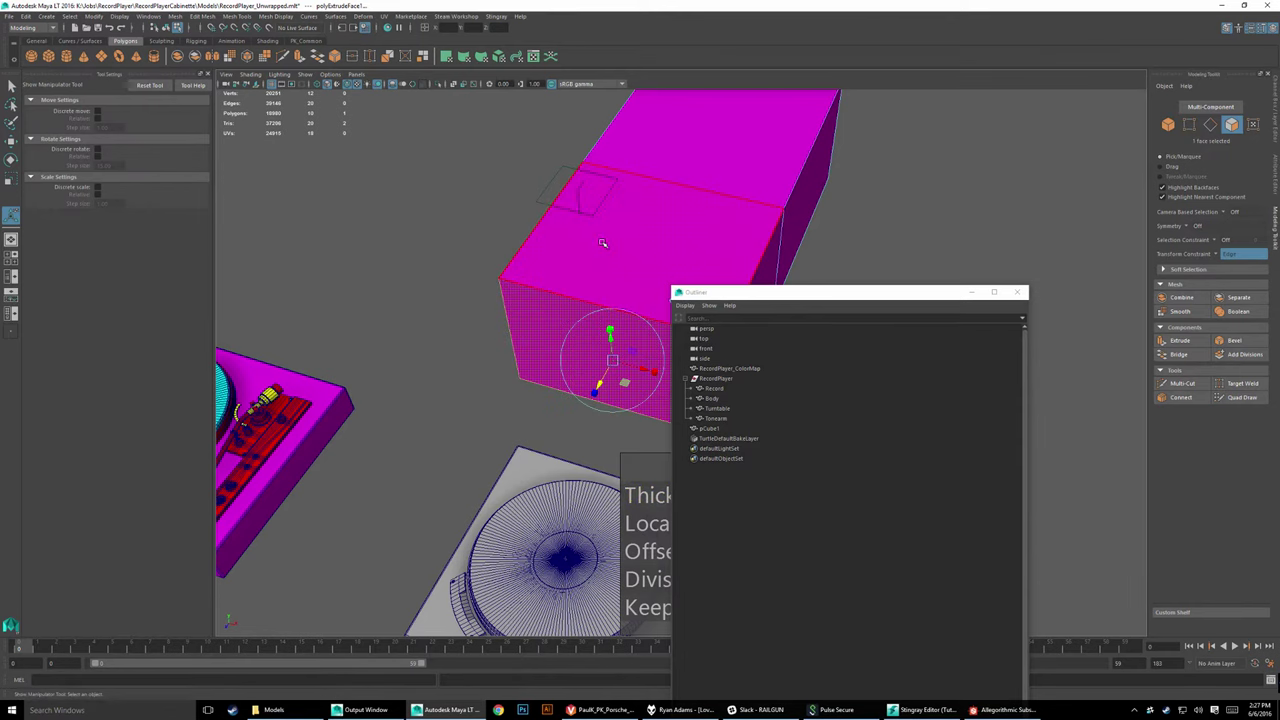
{"action": "left_click", "coordinate": [1180, 341]}
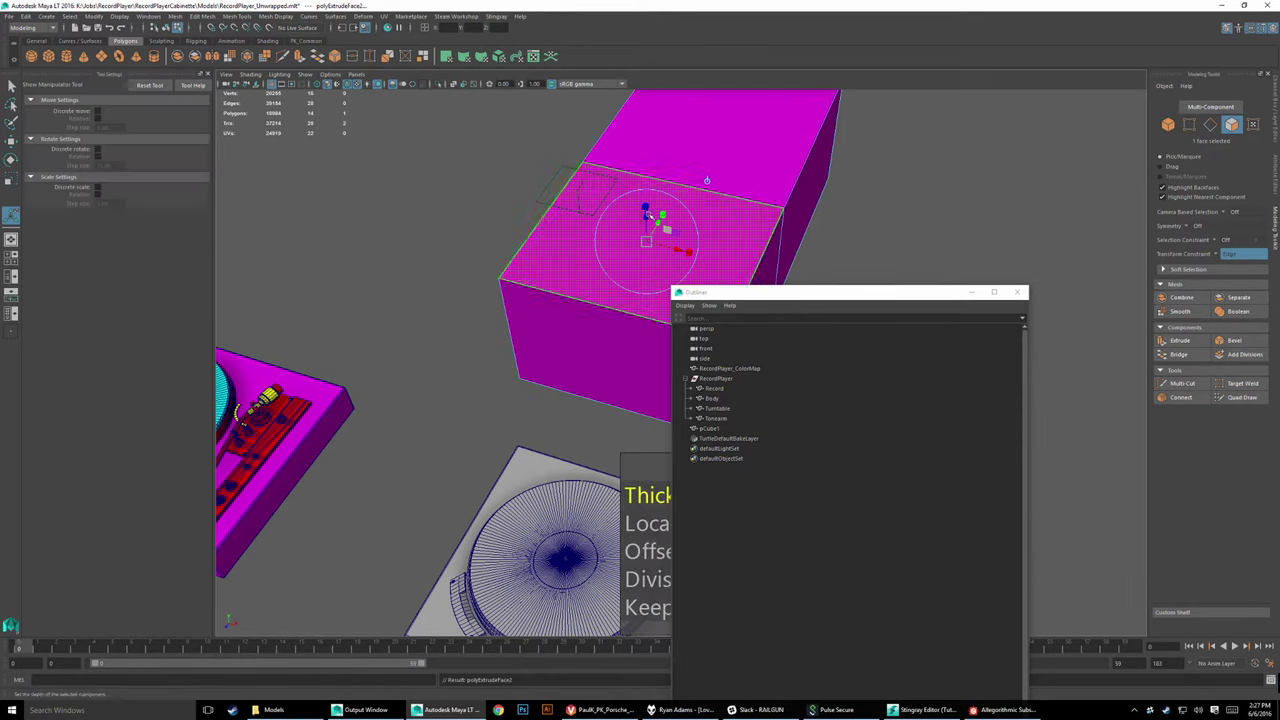
{"action": "left_click_drag", "start_coordinate": [648, 186], "coordinate": [648, 100]}
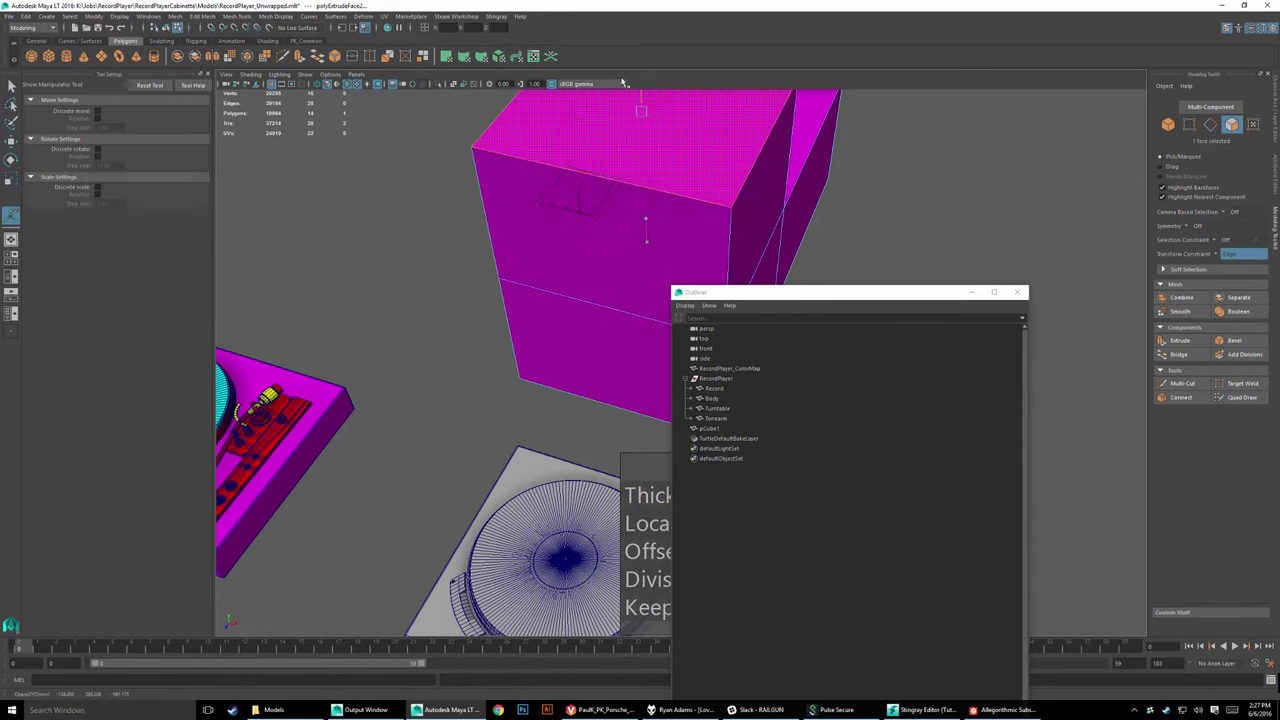
Step: Return the stepped cube to object mode and orbit the view around it
{"action": "left_click", "coordinate": [722, 369]}
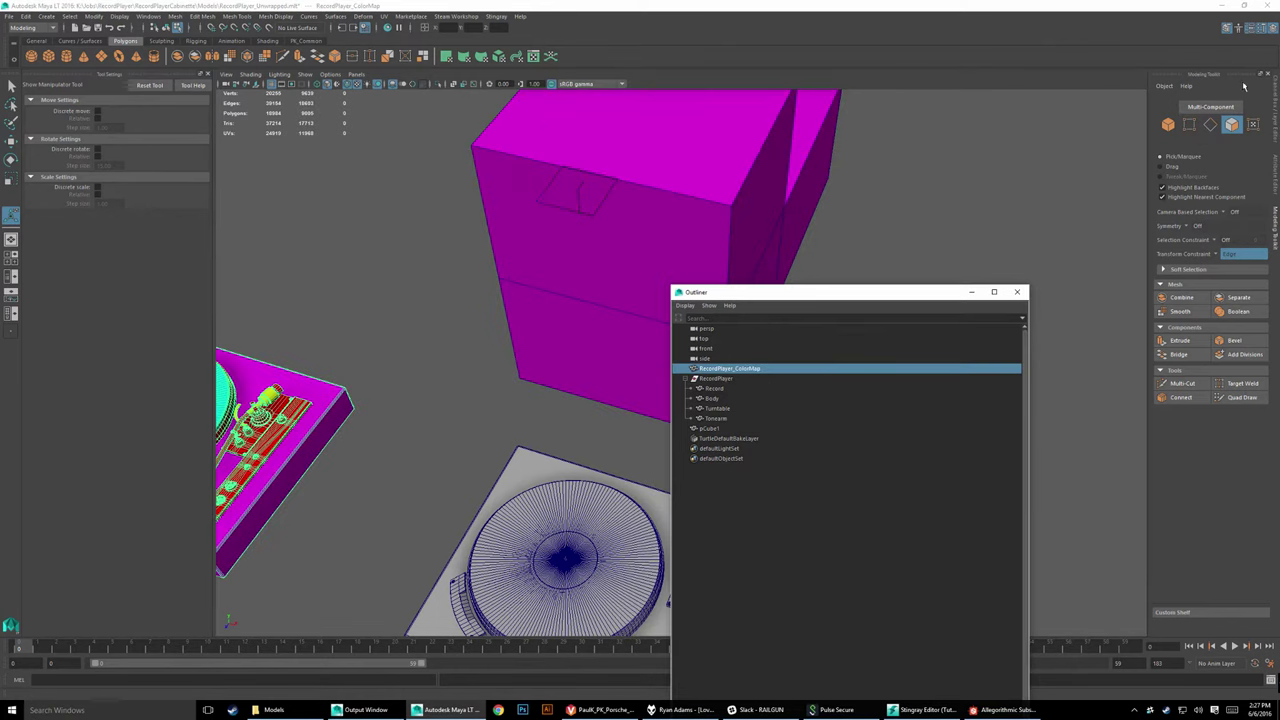
{"action": "left_click", "coordinate": [1275, 175]}
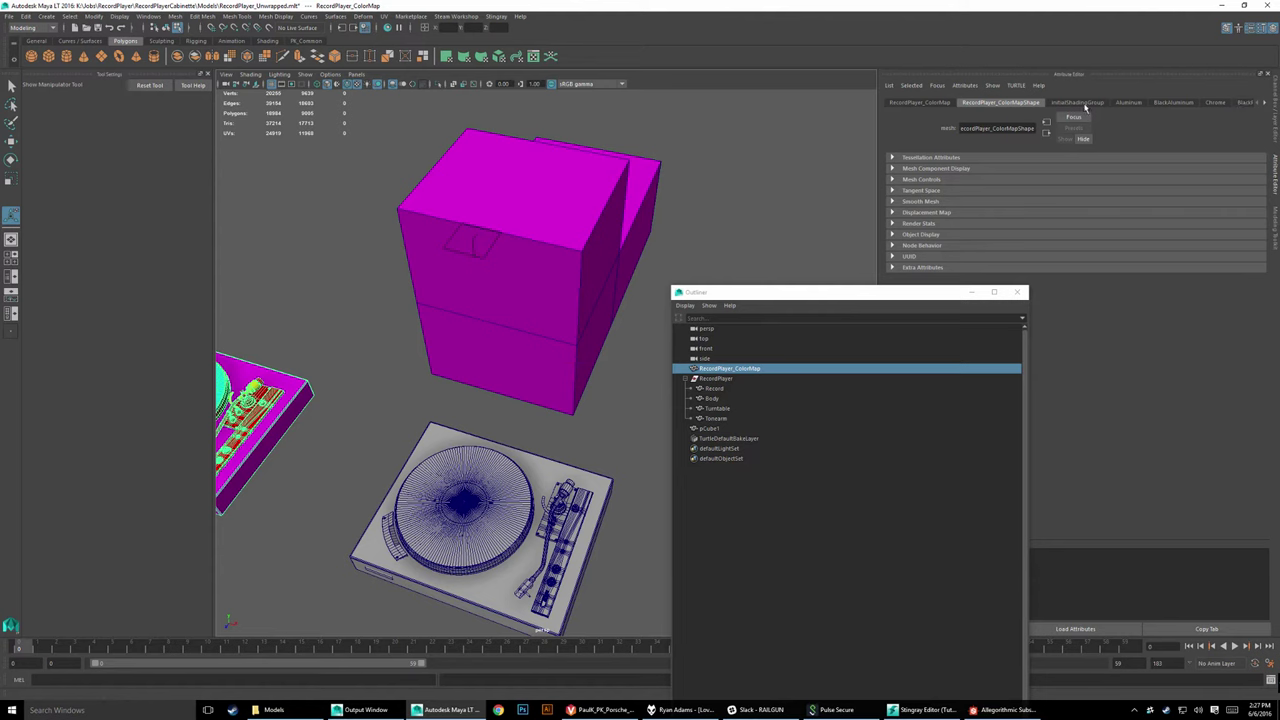
{"action": "key", "text": "q"}
{"action": "right_click_drag", "start_coordinate": [565, 263], "coordinate": [600, 251]}
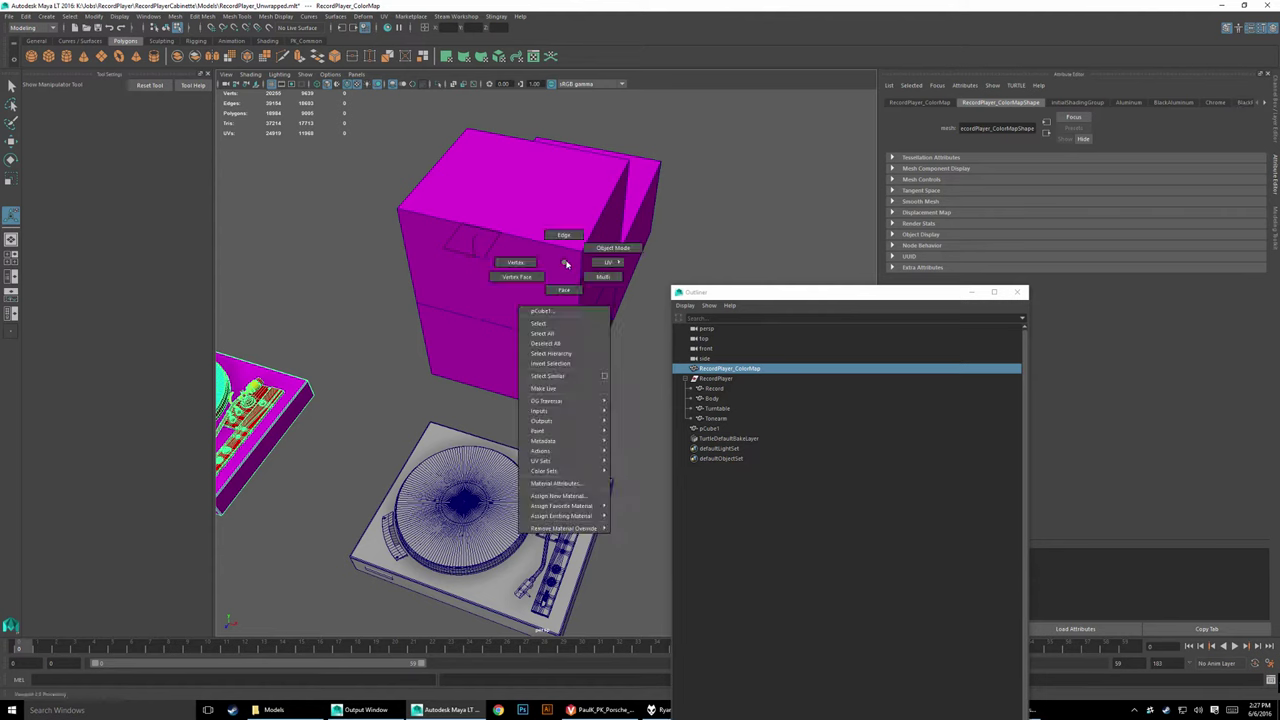
{"action": "left_click", "coordinate": [600, 251]}
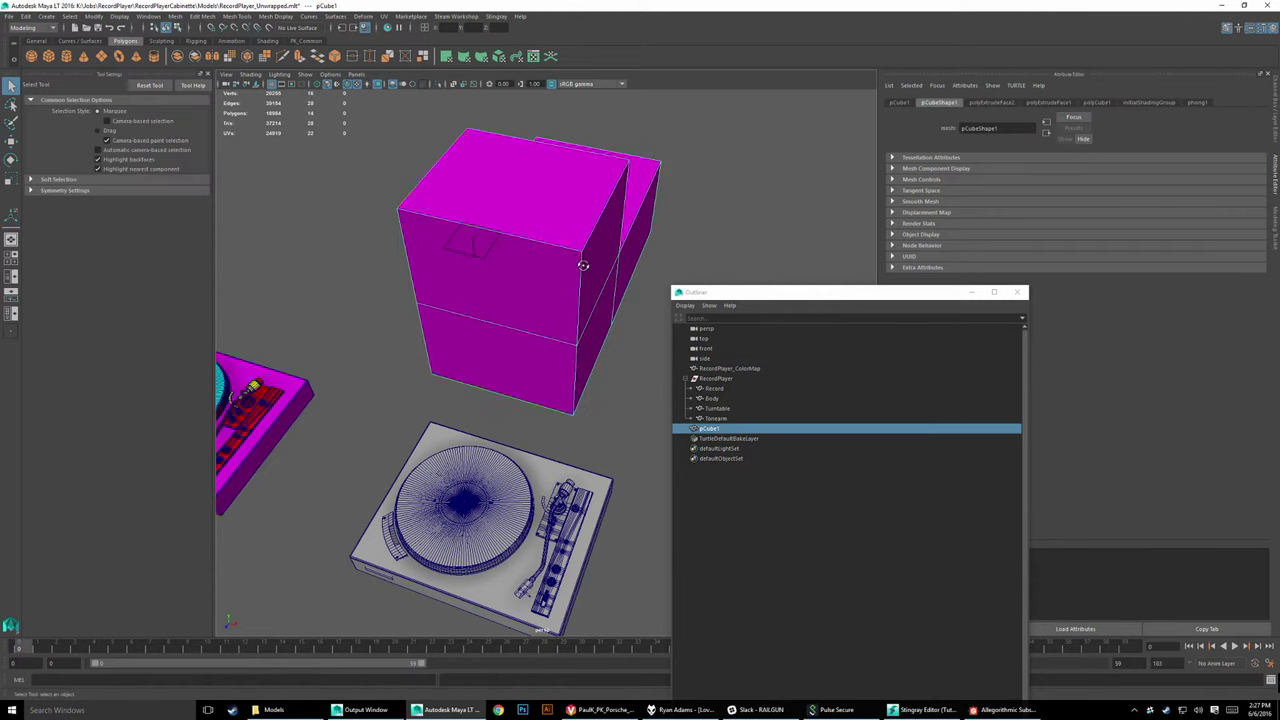
{"action": "mouse_move", "coordinate": [583, 265]}
{"action": "left_mouse_down", "text": "alt"}
{"action": "mouse_move", "coordinate": [571, 268]}
{"action": "mouse_move", "coordinate": [623, 306]}
{"action": "mouse_move", "coordinate": [450, 273]}
{"action": "mouse_move", "coordinate": [520, 330]}
{"action": "left_mouse_up", "text": "alt"}
Step: Select two faces of the stepped cube and try Mesh > Separate
{"action": "right_click_drag", "start_coordinate": [594, 294], "coordinate": [592, 325]}
{"action": "left_click", "coordinate": [567, 367]}
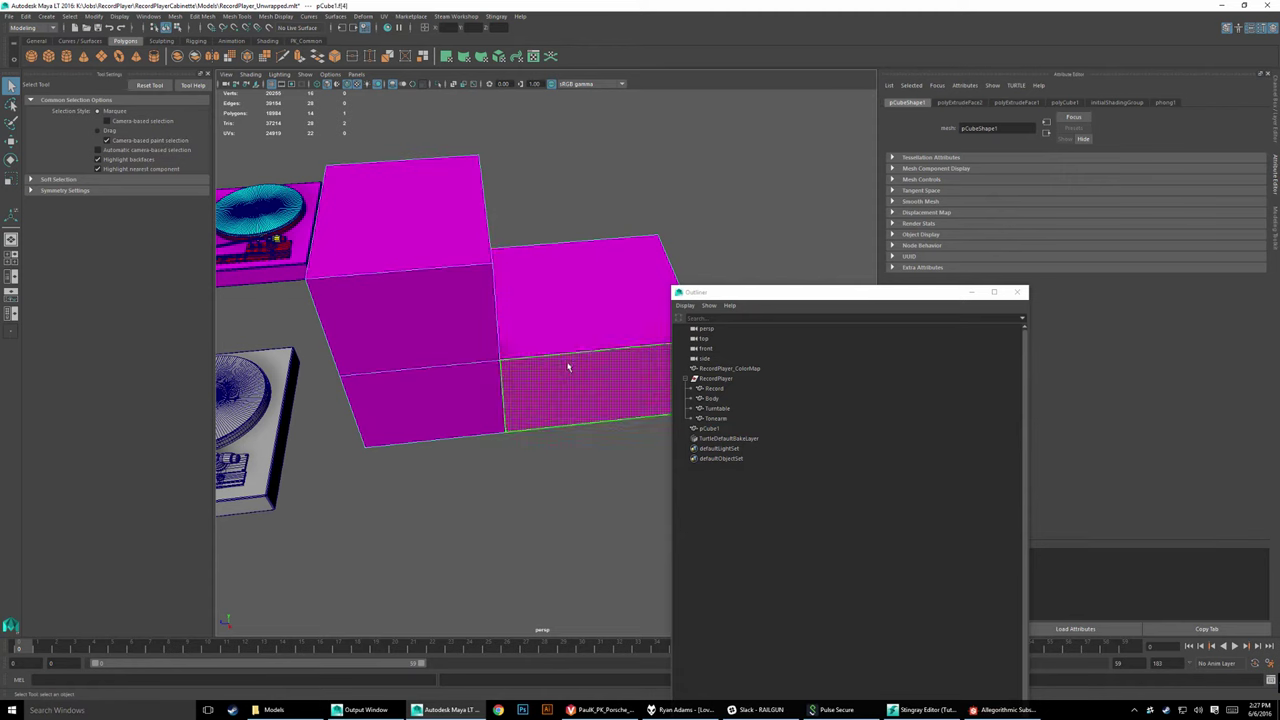
{"action": "left_click", "coordinate": [558, 329], "text": "shift"}
{"action": "mouse_move", "coordinate": [576, 343]}
{"action": "left_mouse_down", "text": "alt"}
{"action": "mouse_move", "coordinate": [566, 371]}
{"action": "mouse_move", "coordinate": [500, 343]}
{"action": "left_mouse_up", "text": "alt"}
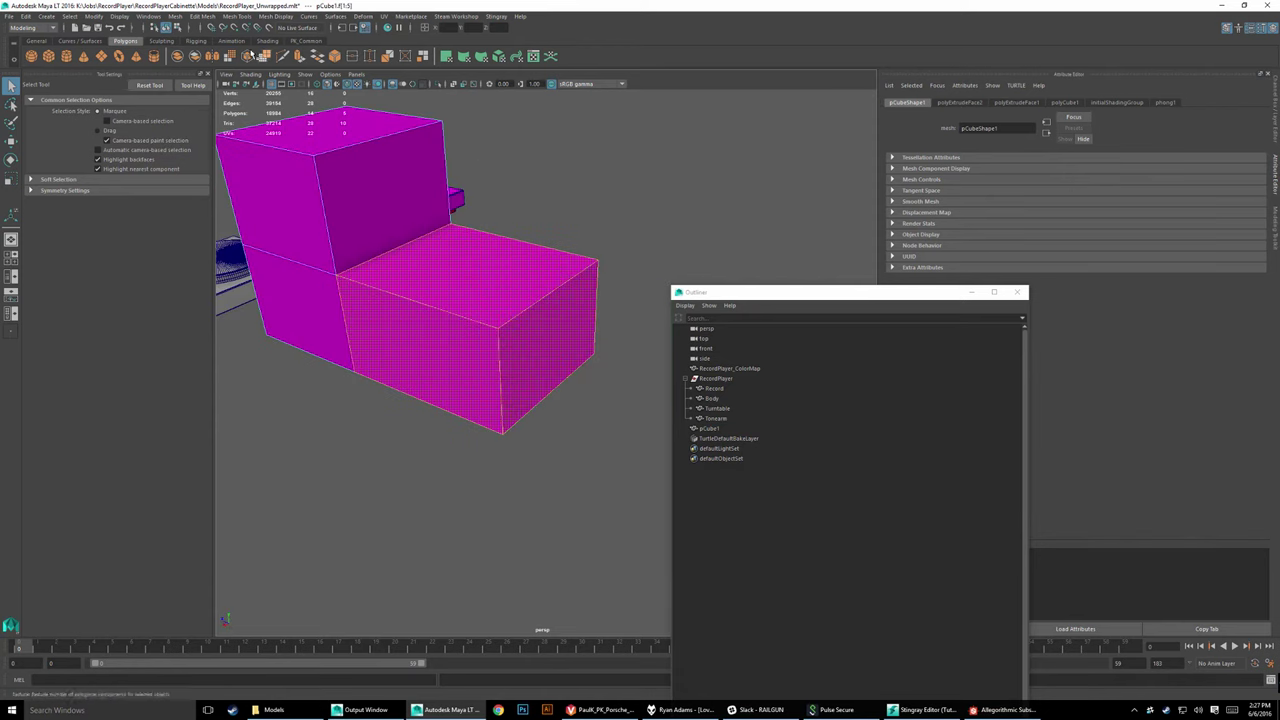
{"action": "left_click", "coordinate": [172, 17]}
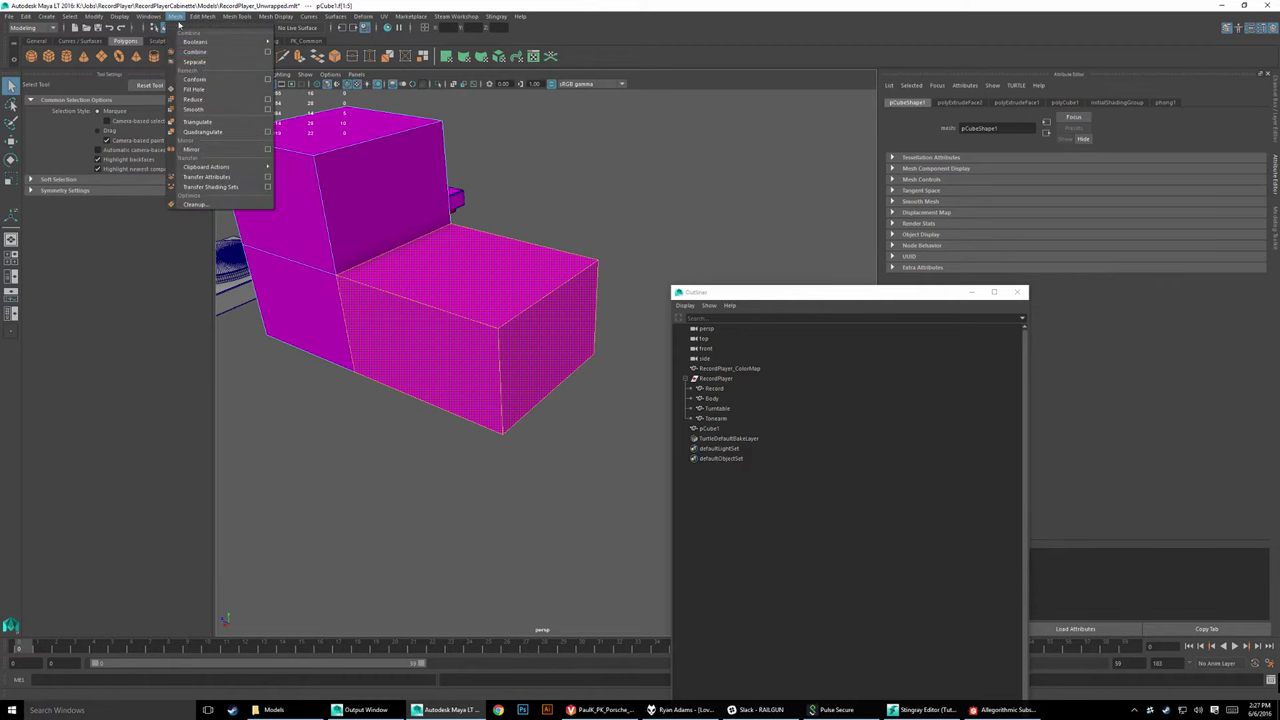
{"action": "left_click", "coordinate": [195, 58]}
Step: Select faces pCube1.f[1:5] and detach them with Extract on the PK_Common shelf
{"action": "right_click_drag", "start_coordinate": [474, 316], "coordinate": [512, 296]}
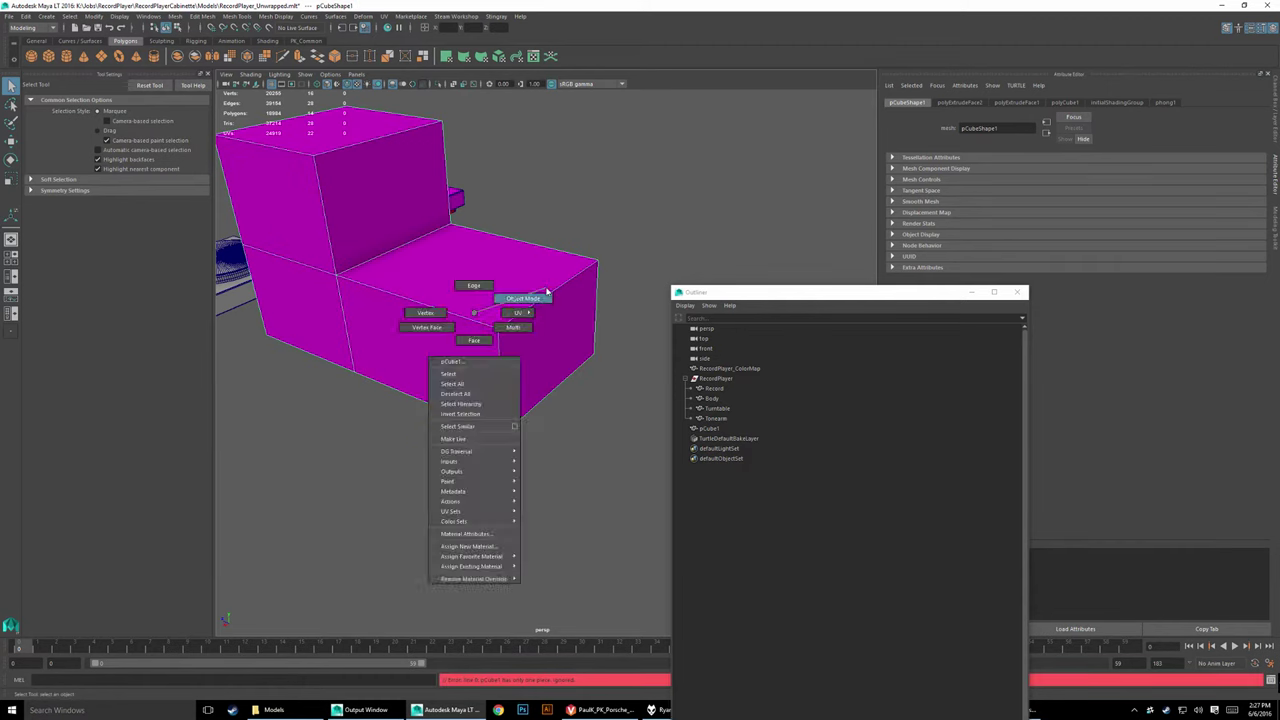
{"action": "left_click", "coordinate": [203, 16]}
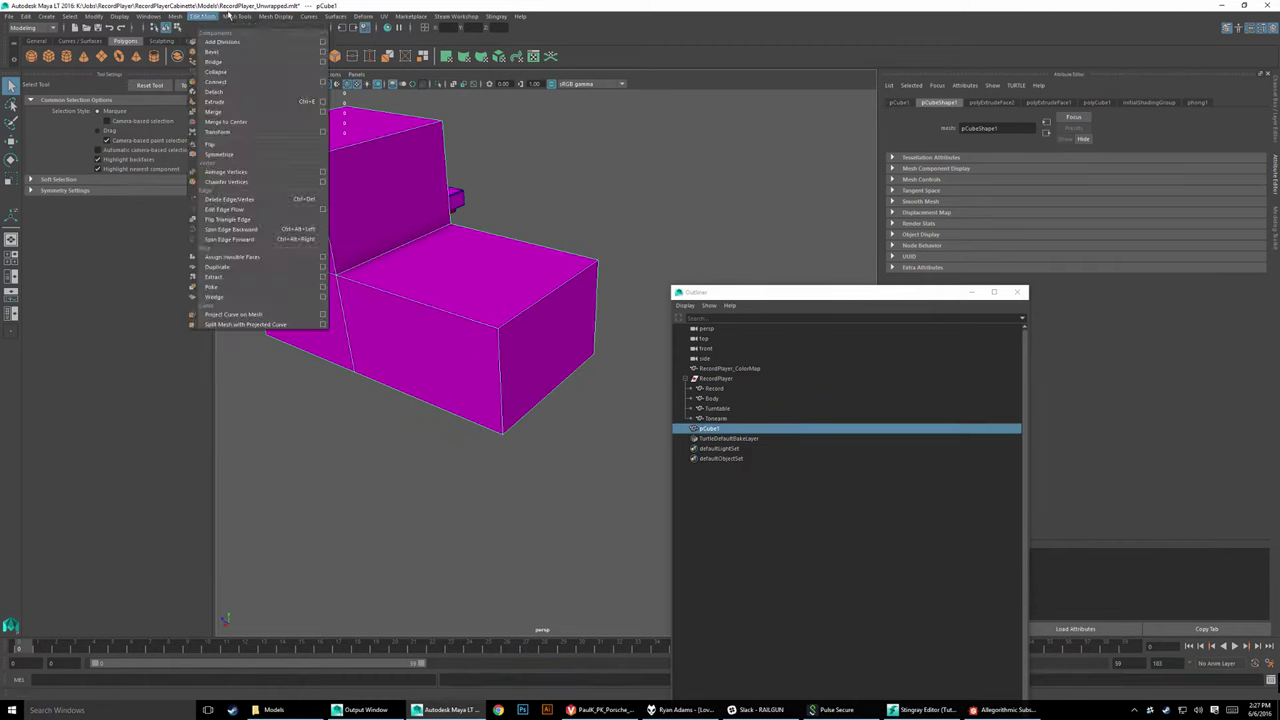
{"action": "right_click_drag", "start_coordinate": [566, 331], "coordinate": [557, 375]}
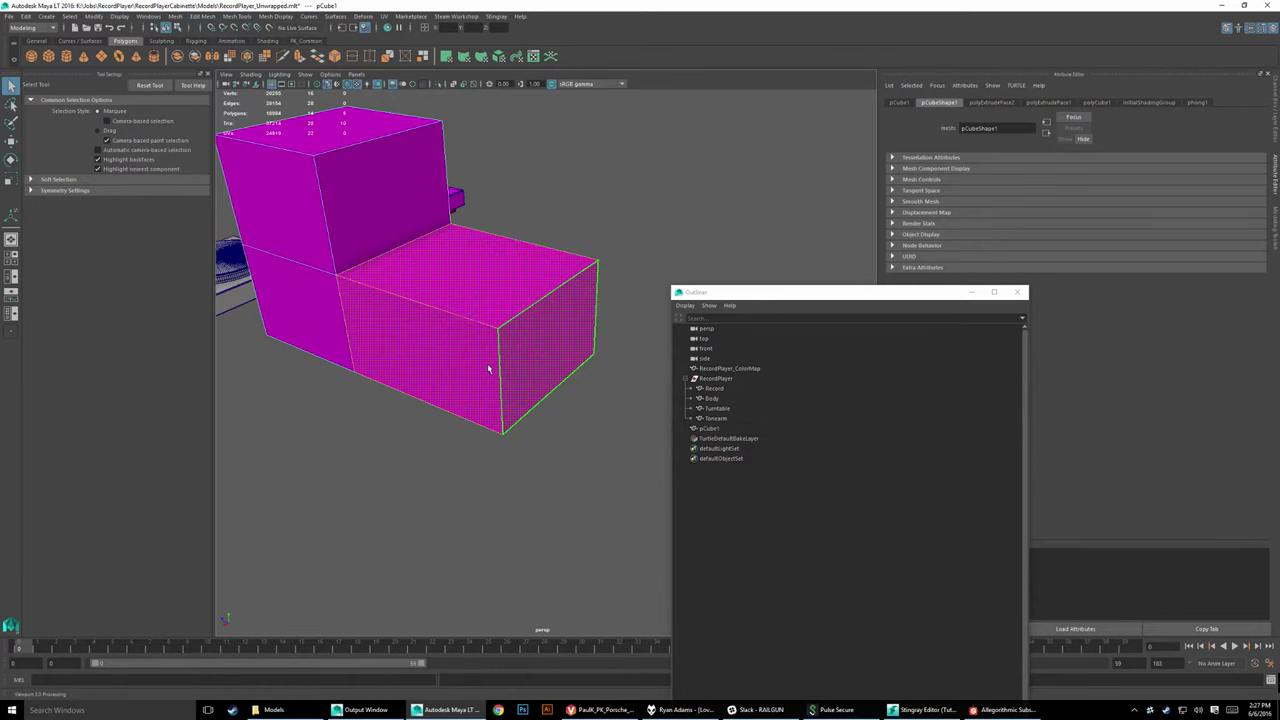
{"action": "left_click", "coordinate": [471, 323]}
{"action": "left_click_drag", "start_coordinate": [522, 293], "coordinate": [553, 365]}
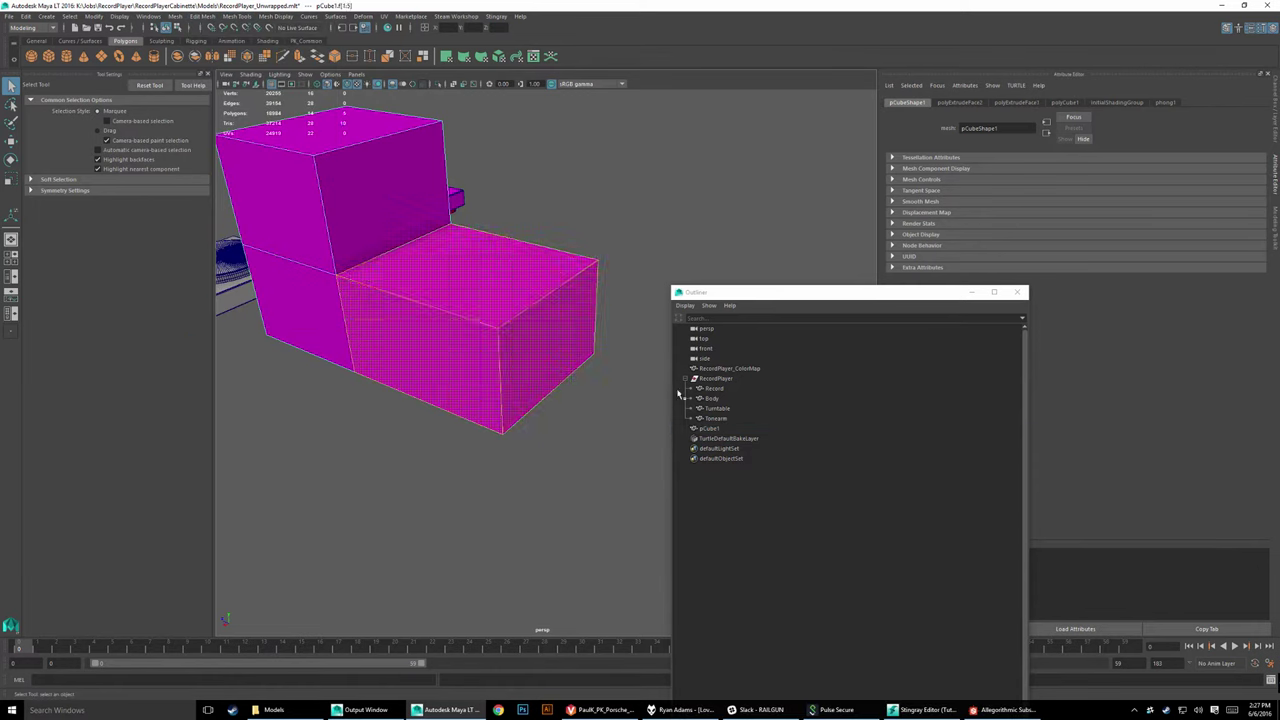
{"action": "left_click", "coordinate": [305, 41]}
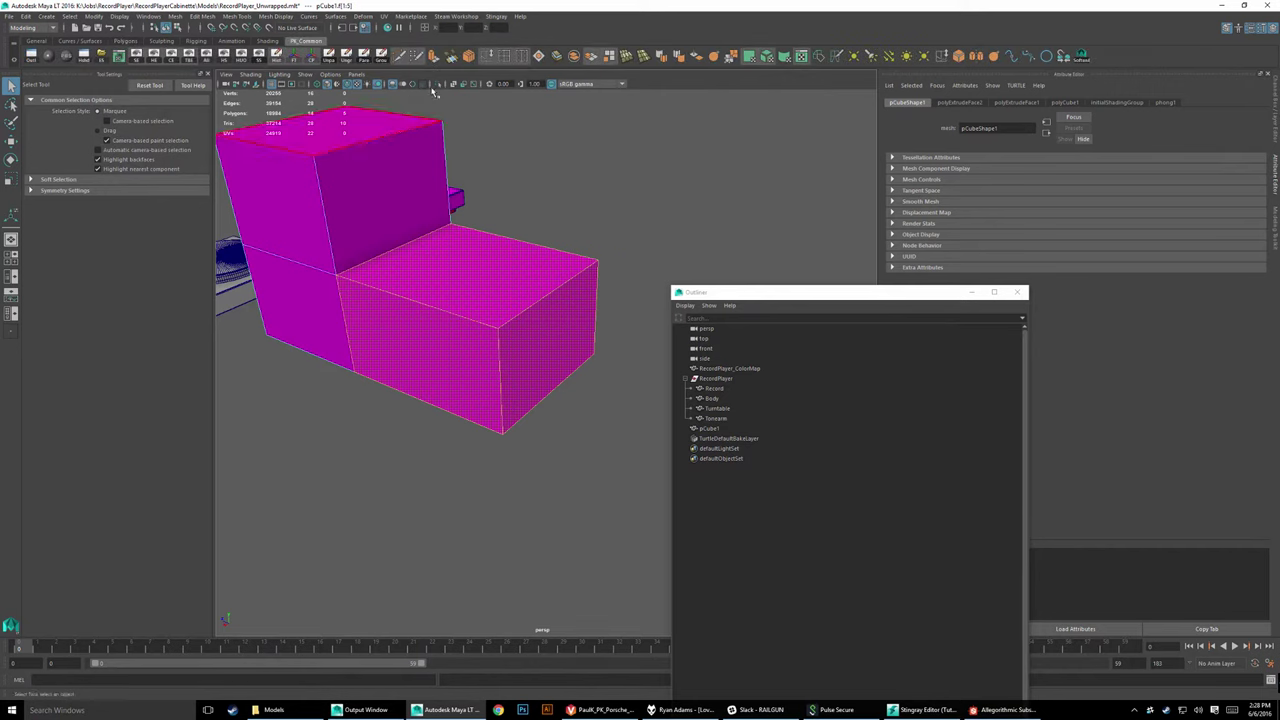
{"action": "left_click", "coordinate": [609, 58]}
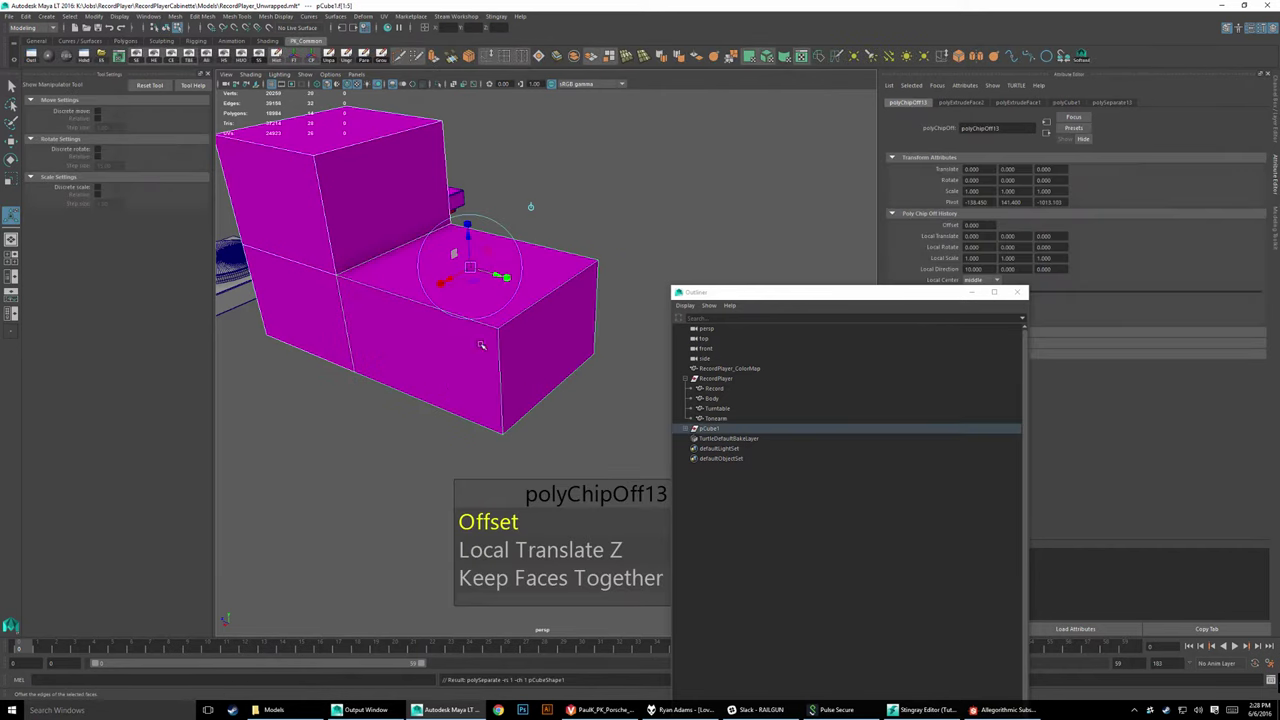
{"action": "right_click_drag", "start_coordinate": [482, 346], "coordinate": [491, 450]}
Step: Move the extracted piece away from the main body with the Move tool
{"action": "left_click", "coordinate": [461, 345]}
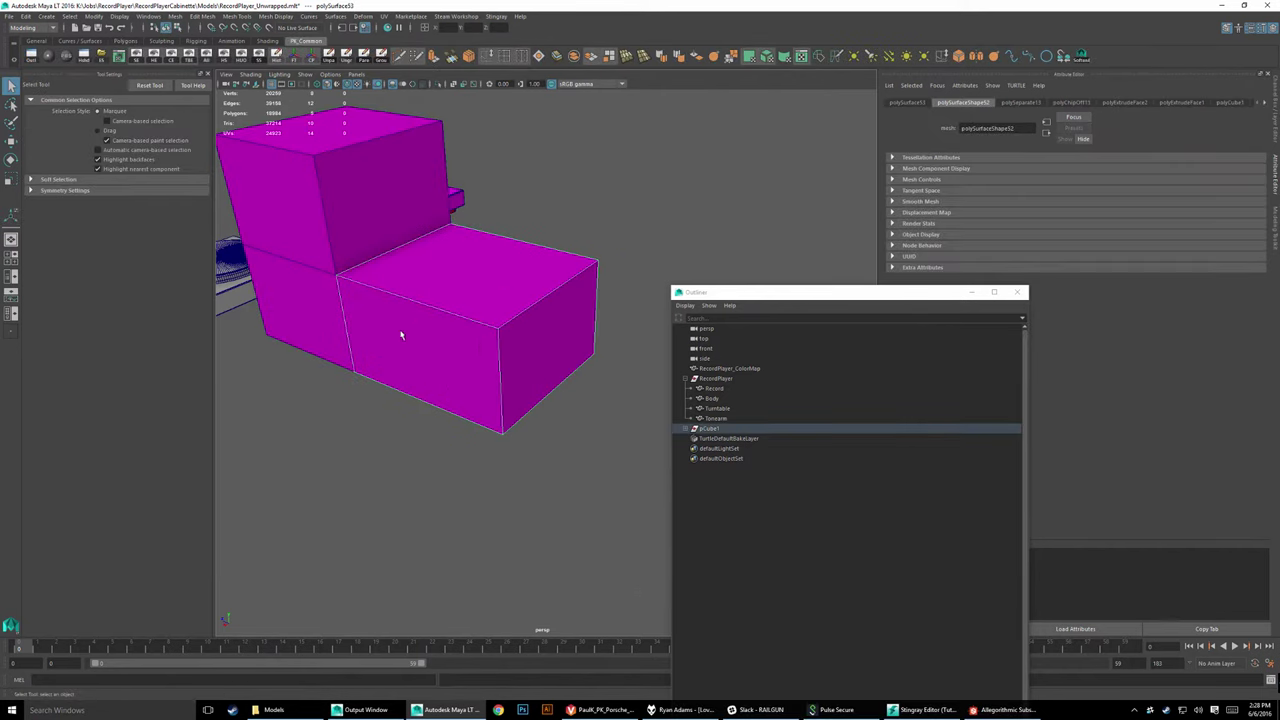
{"action": "left_click", "coordinate": [12, 142]}
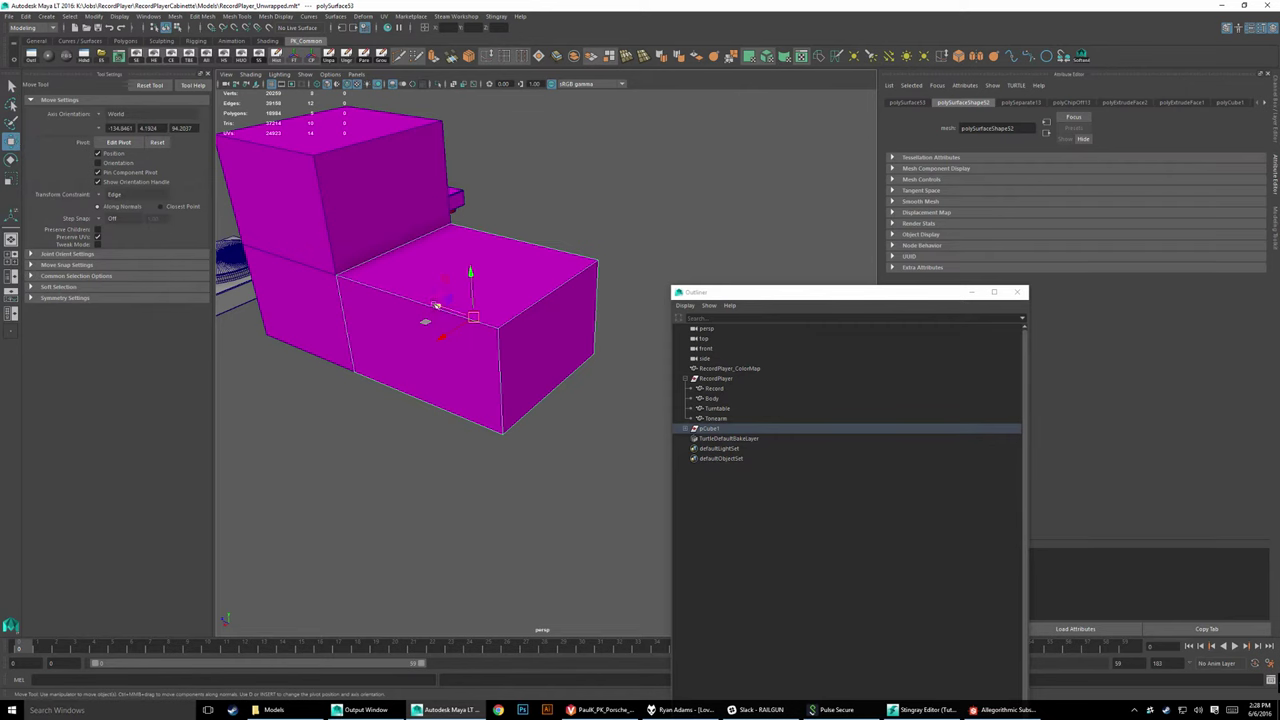
{"action": "left_click_drag", "start_coordinate": [437, 306], "coordinate": [478, 445]}
{"action": "left_click", "coordinate": [478, 445]}
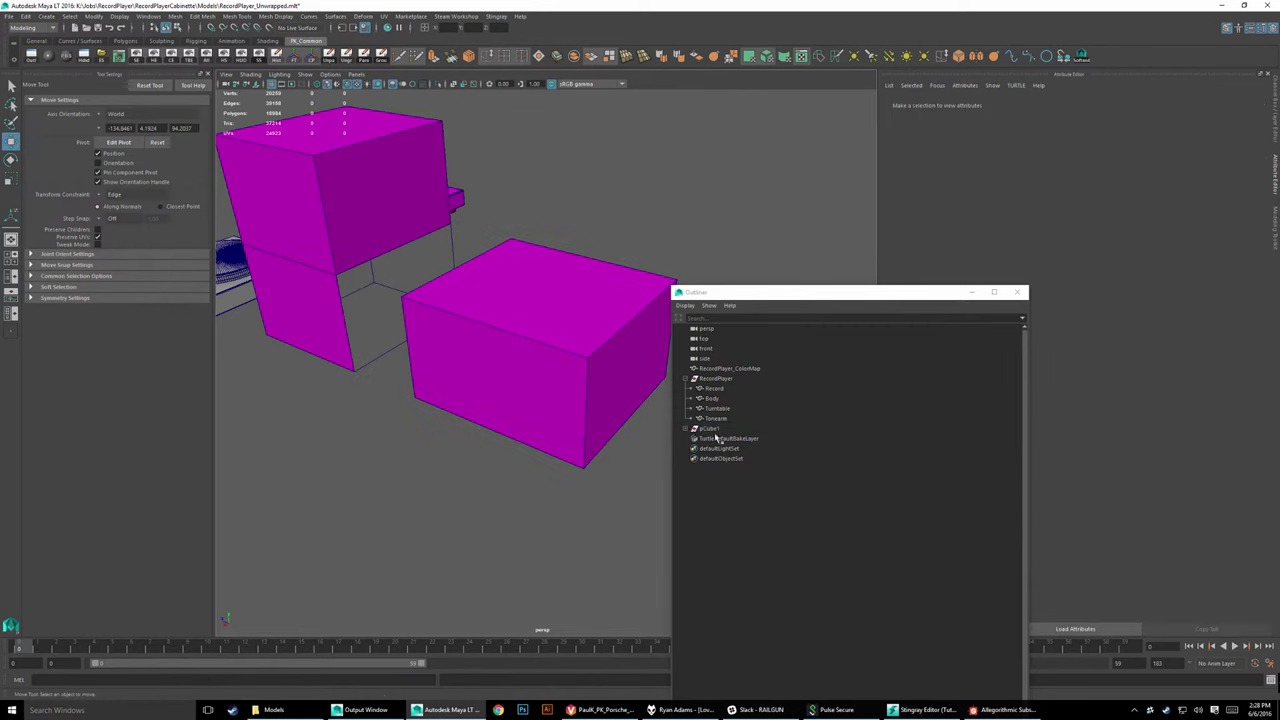
Step: Unparent polySurface52 and polySurface53 from pCube1 and delete the empty pCube1 group
{"action": "left_click", "coordinate": [706, 430]}
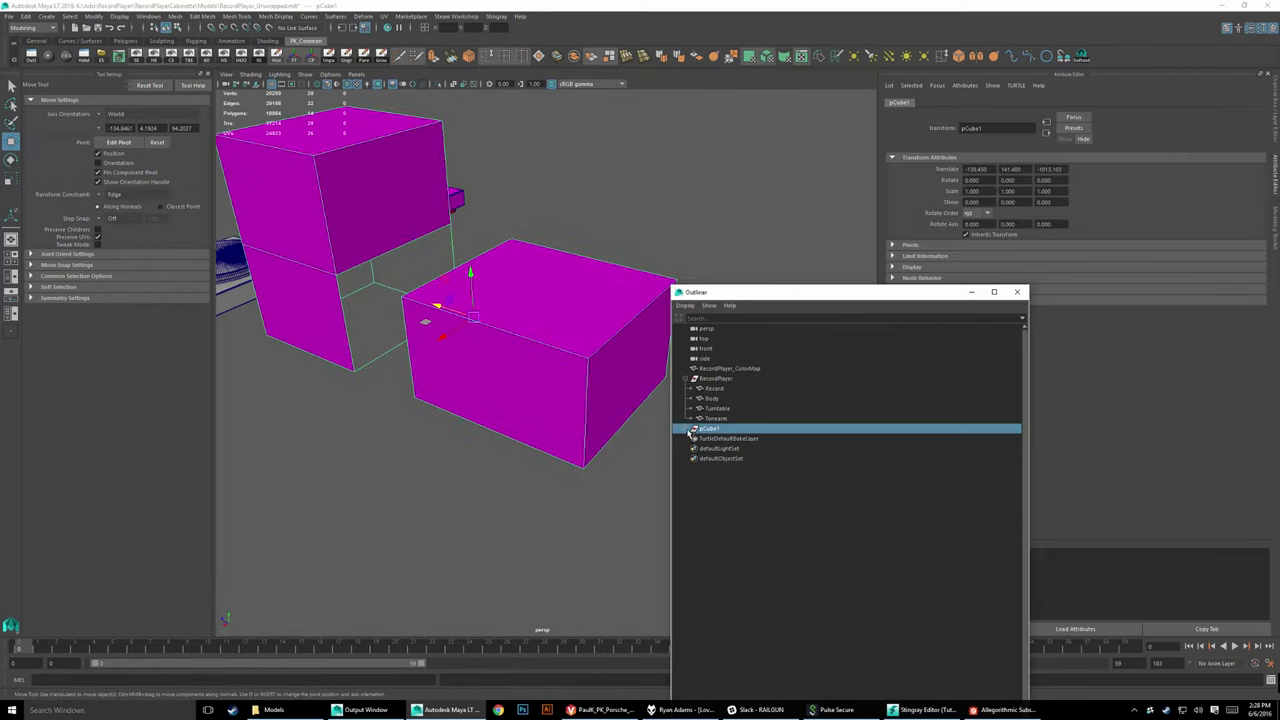
{"action": "left_click", "coordinate": [687, 429]}
{"action": "left_click", "coordinate": [716, 458]}
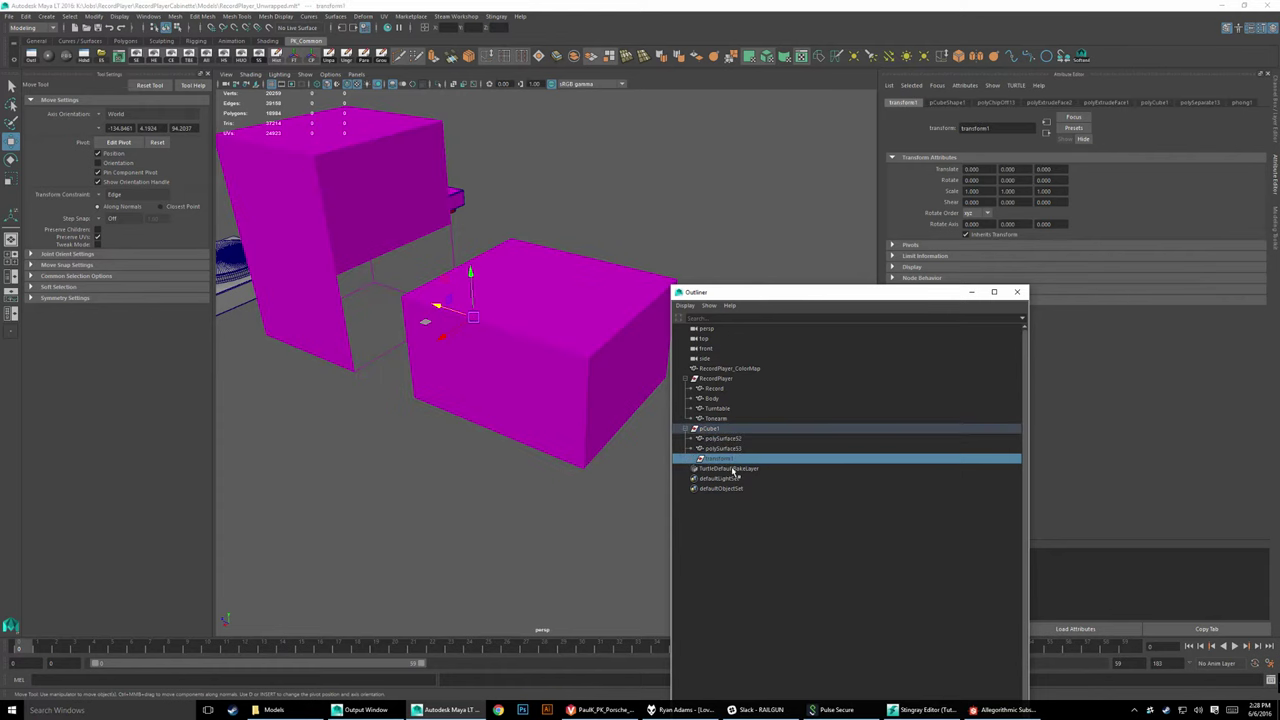
{"action": "left_click", "coordinate": [724, 448]}
{"action": "left_click", "coordinate": [722, 440]}
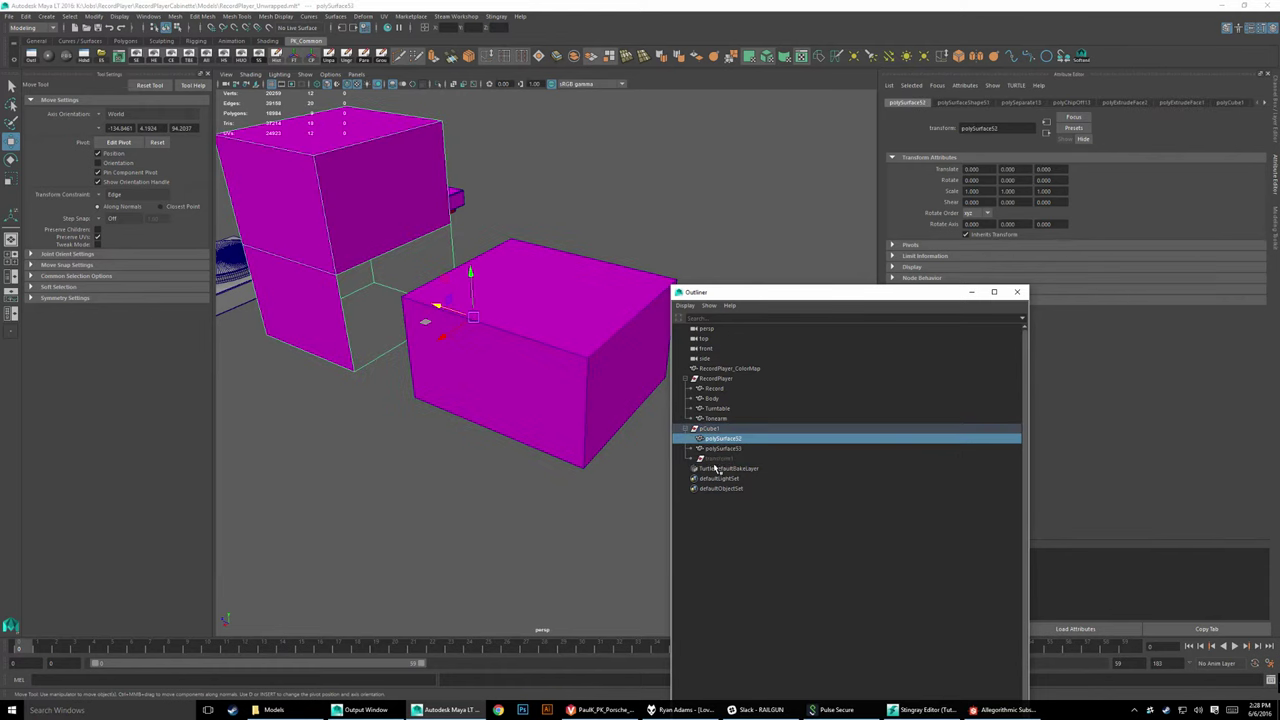
{"action": "left_click", "coordinate": [505, 355]}
{"action": "left_click", "coordinate": [498, 355]}
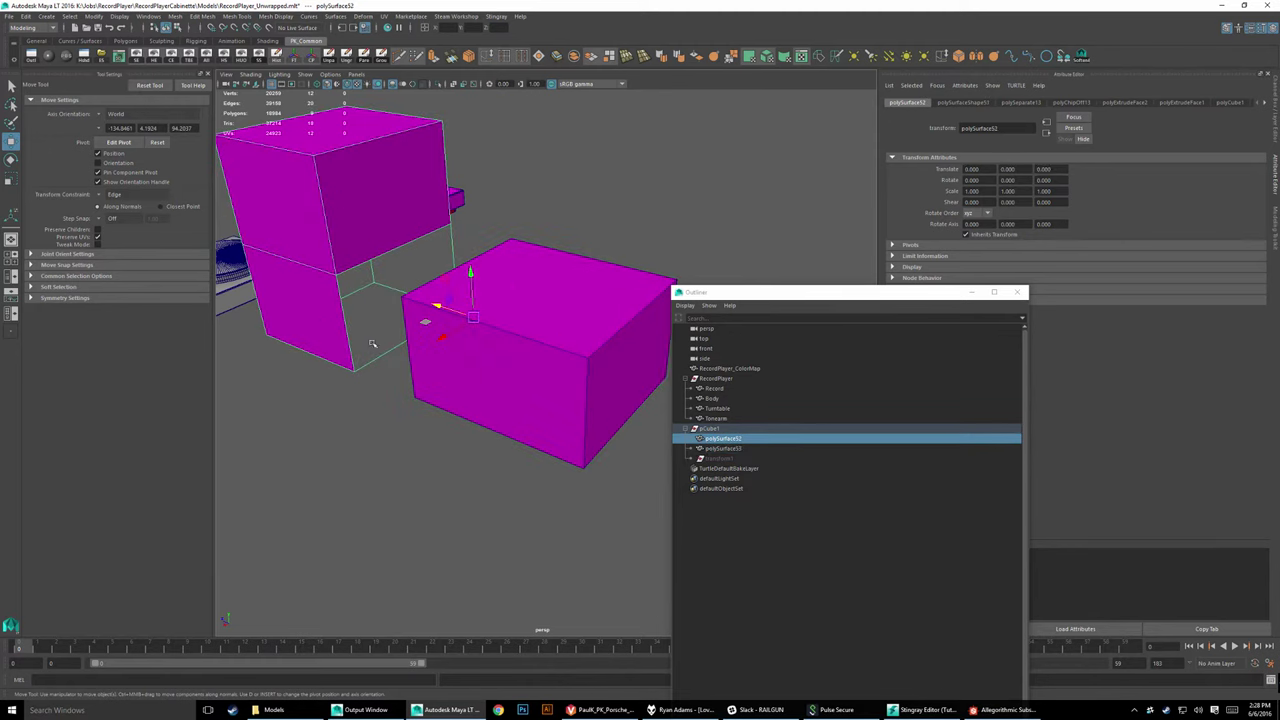
{"action": "left_click", "coordinate": [502, 358], "text": "shift"}
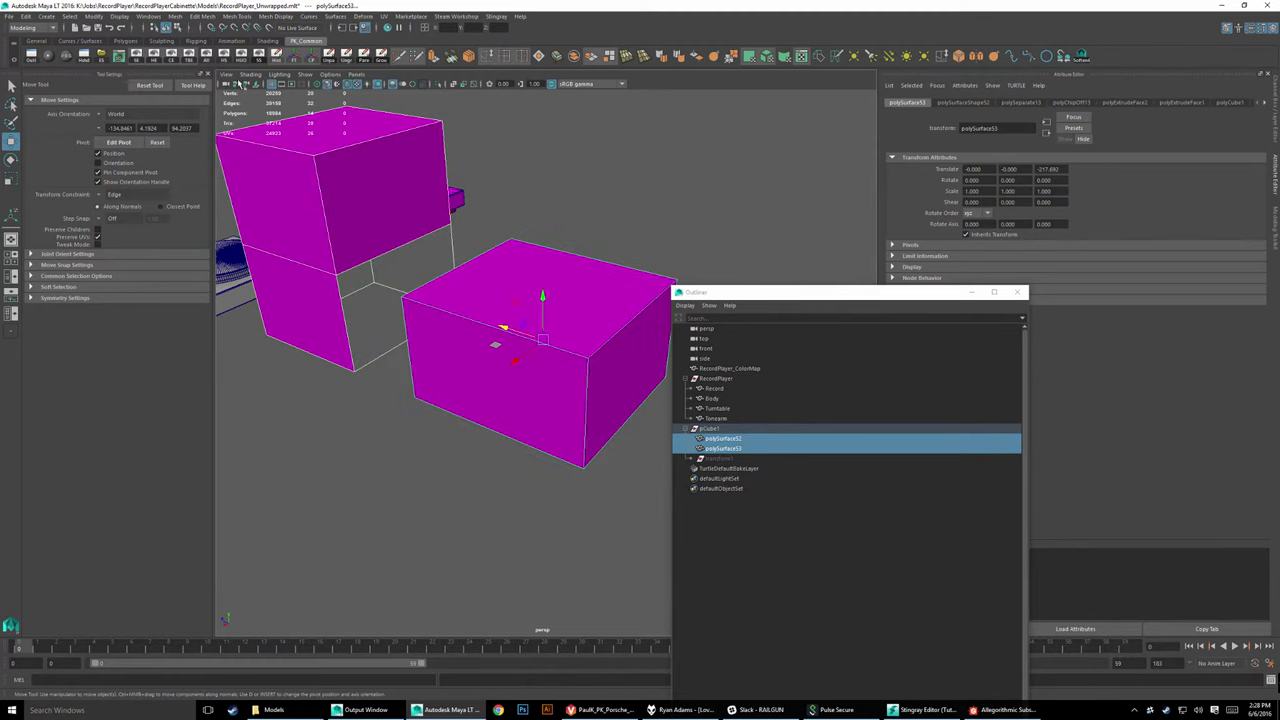
{"action": "left_click", "coordinate": [345, 56]}
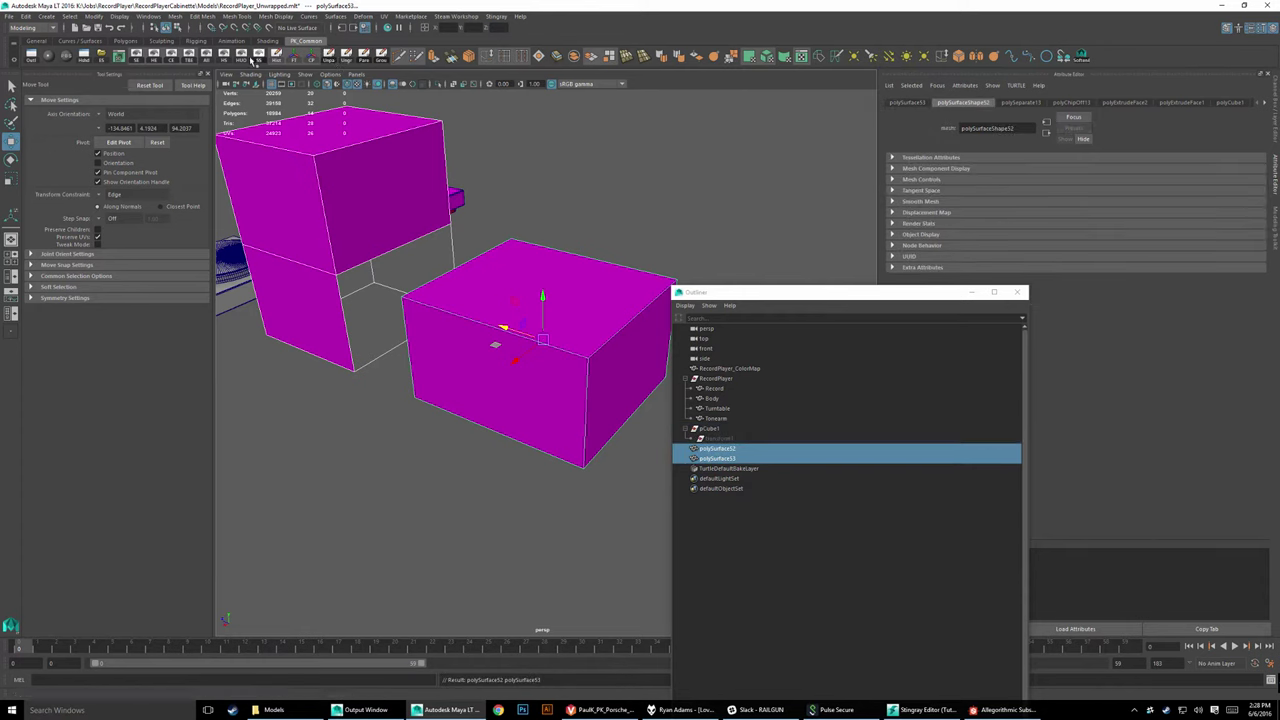
{"action": "left_click", "coordinate": [276, 56]}
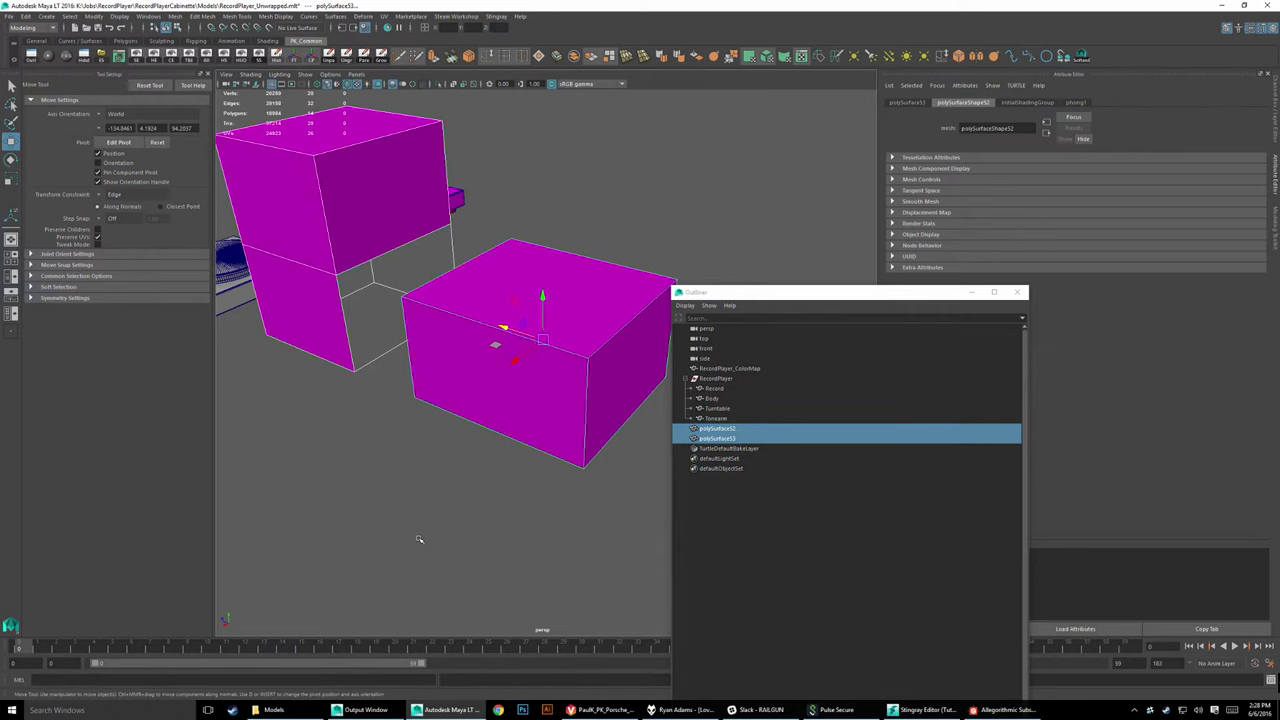
Step: Zoom out, select both boxes, and begin renaming polySurface52 to TallBox
{"action": "left_click", "coordinate": [476, 420]}
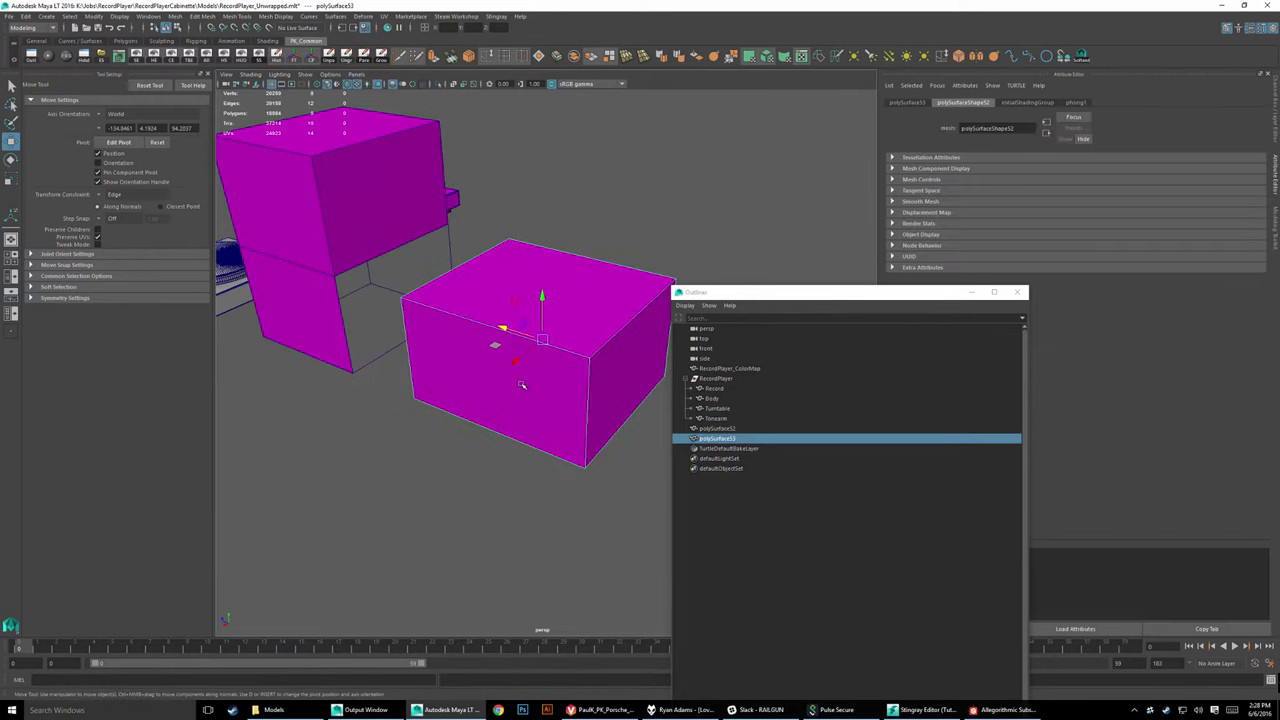
{"action": "mouse_move", "coordinate": [560, 389]}
{"action": "left_mouse_down", "text": "alt"}
{"action": "mouse_move", "coordinate": [463, 398]}
{"action": "mouse_move", "coordinate": [484, 395]}
{"action": "left_mouse_up", "text": "alt"}
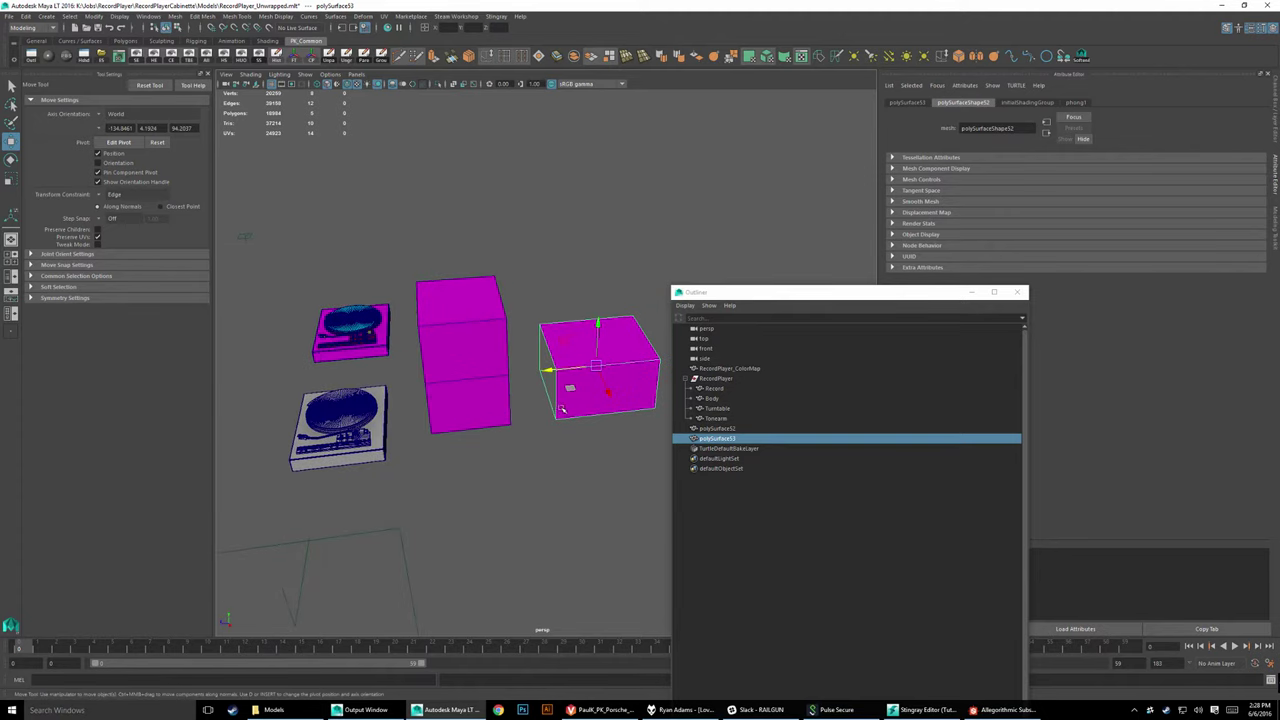
{"action": "left_click", "coordinate": [484, 395]}
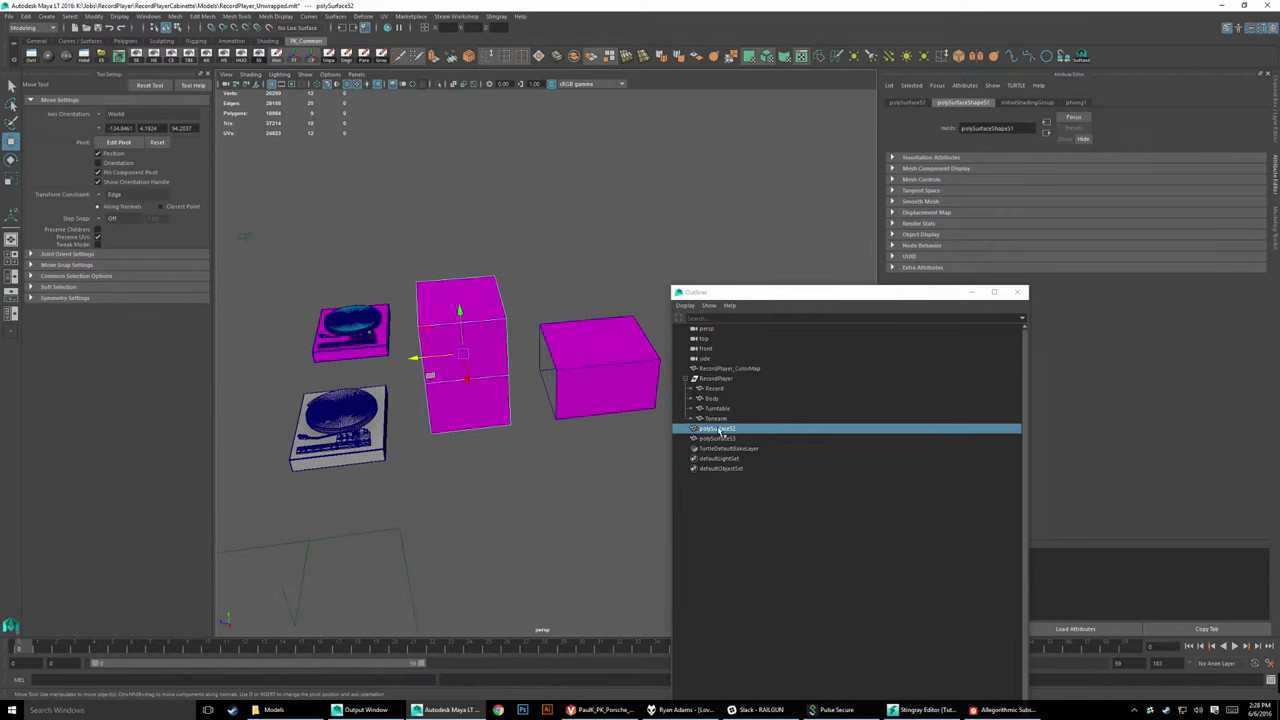
{"action": "left_click", "coordinate": [724, 438], "text": "ctrl"}
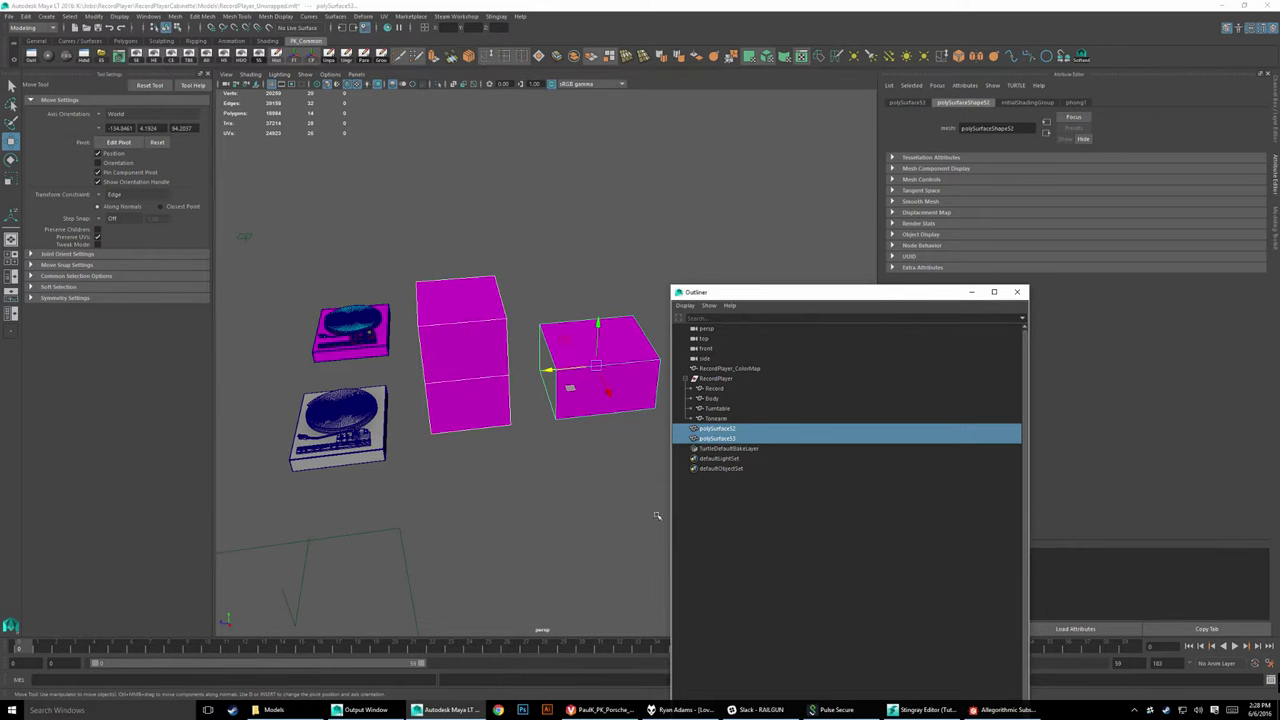
{"action": "double_click", "coordinate": [712, 430]}
{"action": "type", "text": "Tall"}
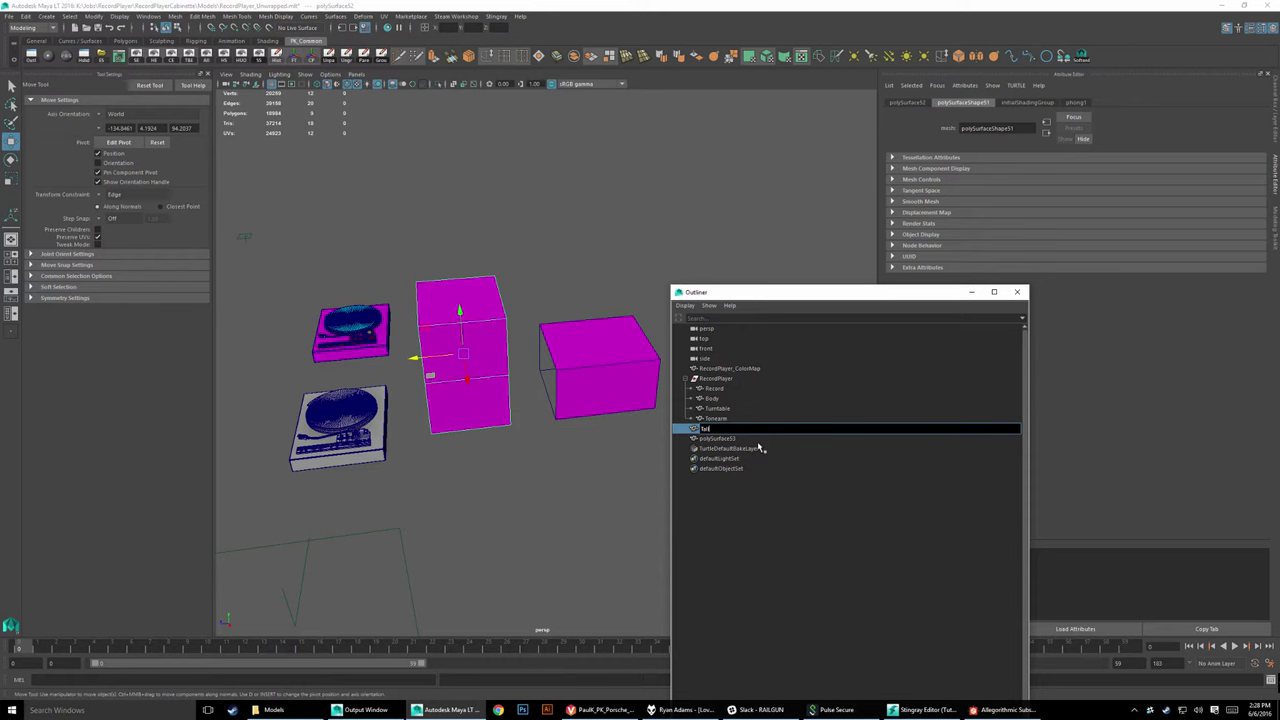
{"action": "type", "text": "x"}
Step: Confirm the name TallBox and rename polySurface53 to ShortBox
{"action": "key", "text": "Return"}
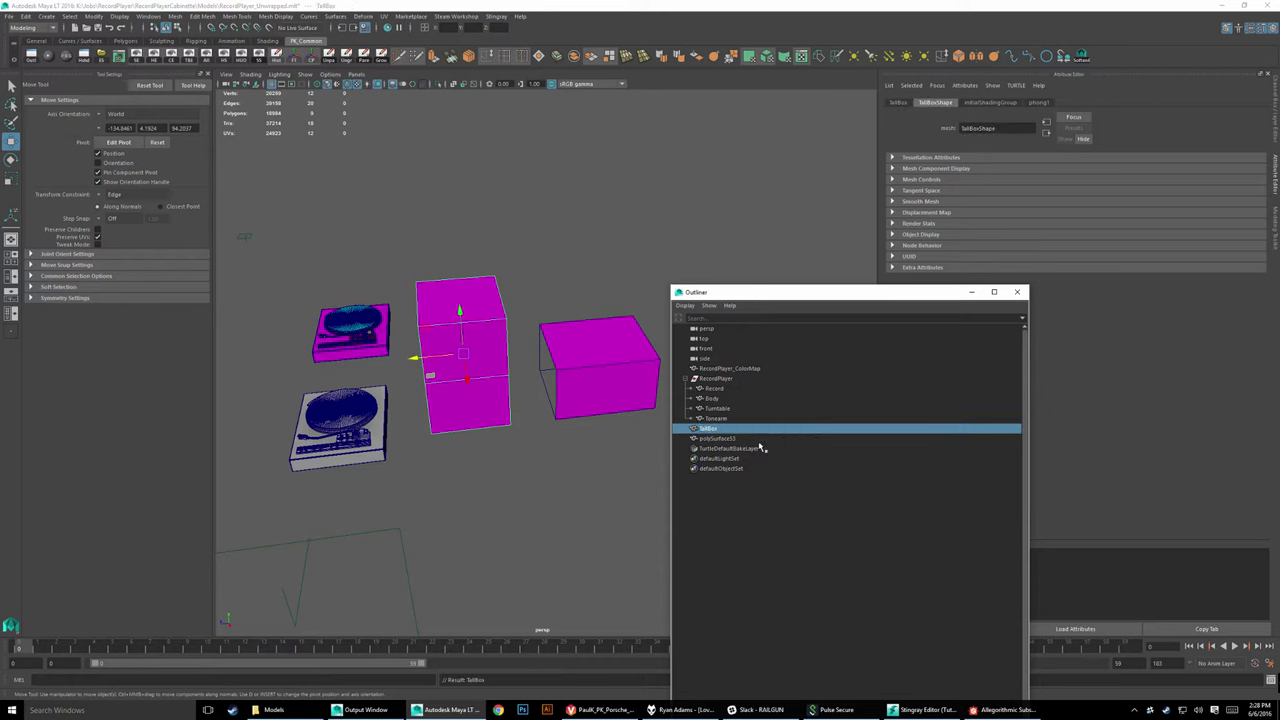
{"action": "left_click", "coordinate": [715, 438]}
{"action": "double_click", "coordinate": [719, 439]}
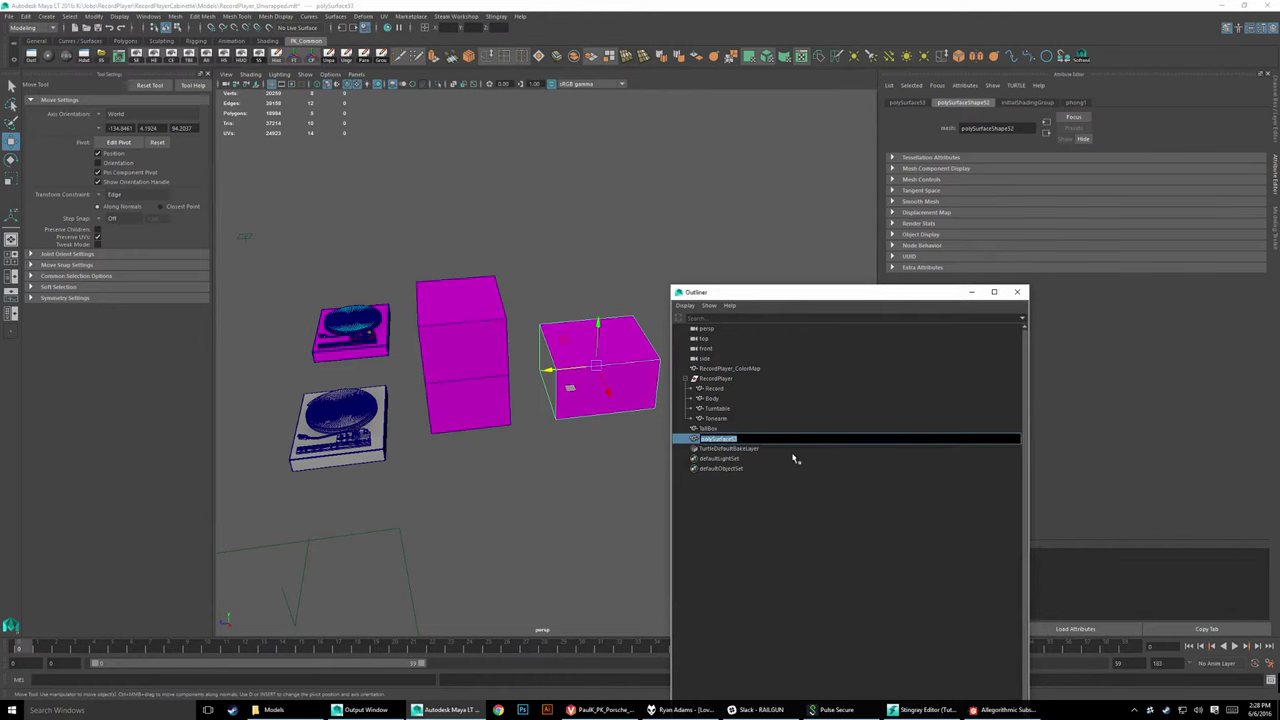
{"action": "type", "text": "Short"}
{"action": "key", "text": "Return"}
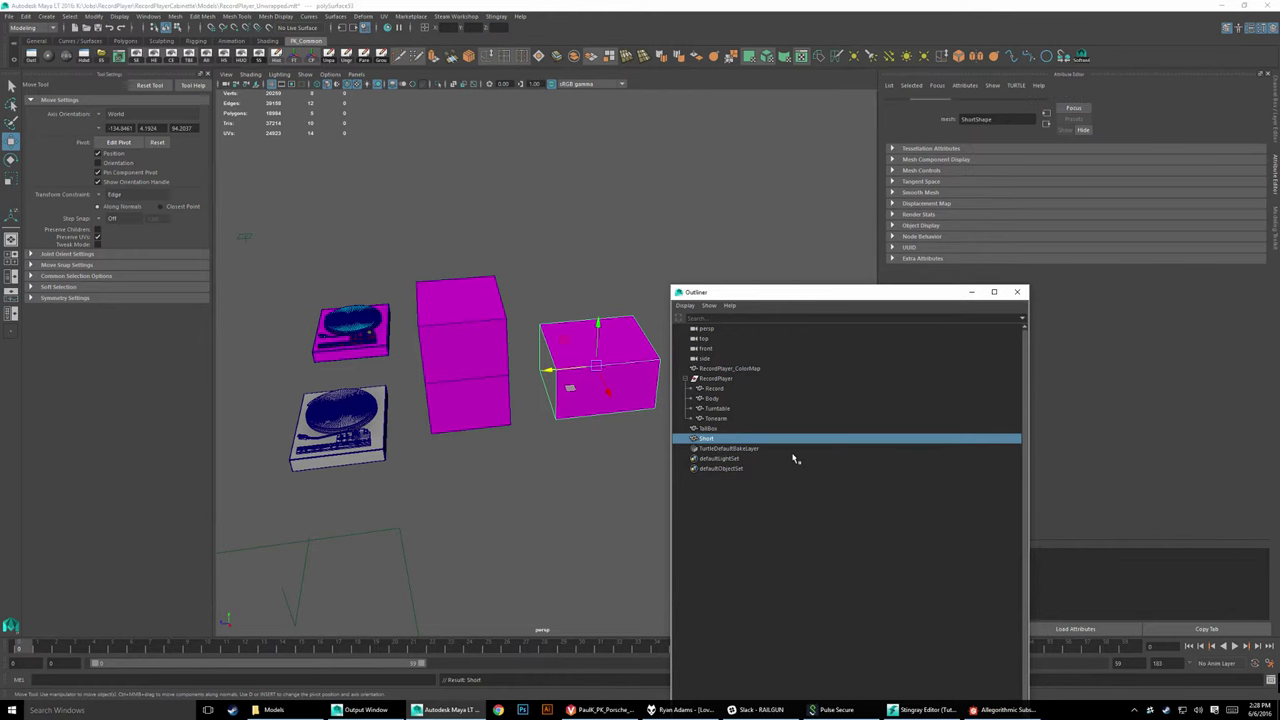
{"action": "double_click", "coordinate": [708, 439]}
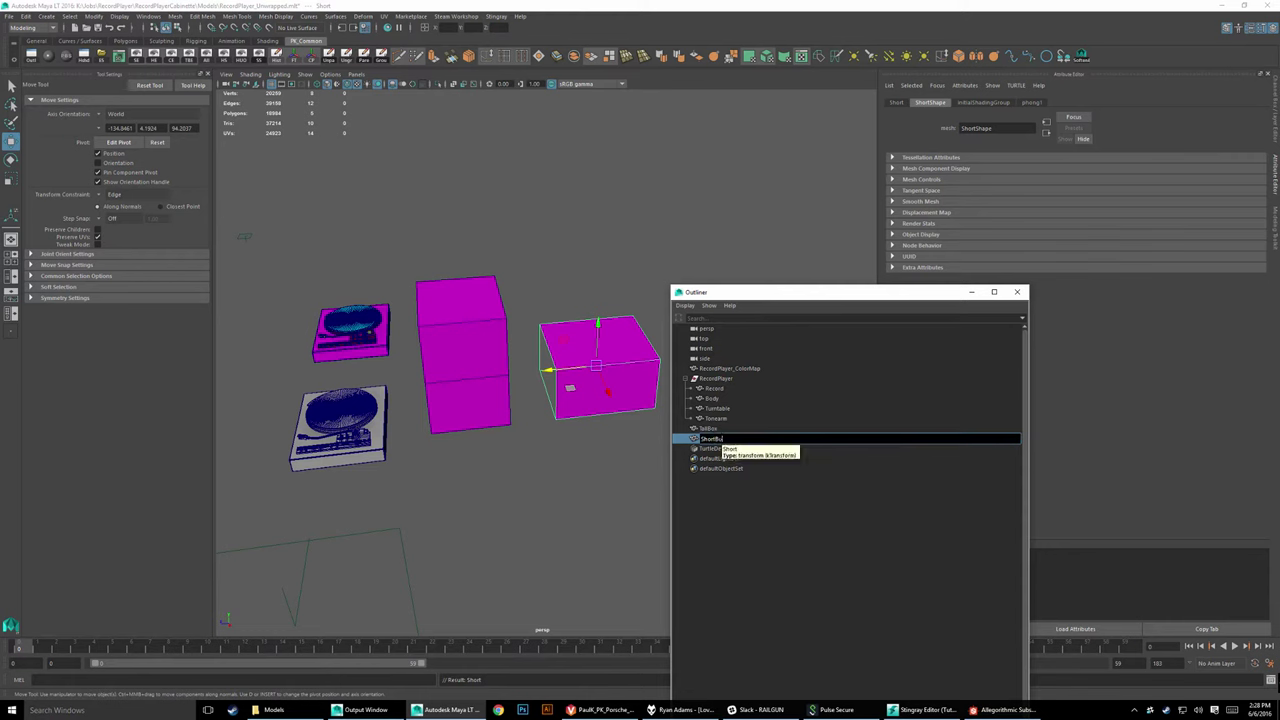
{"action": "type", "text": "x"}
{"action": "key", "text": "Return"}
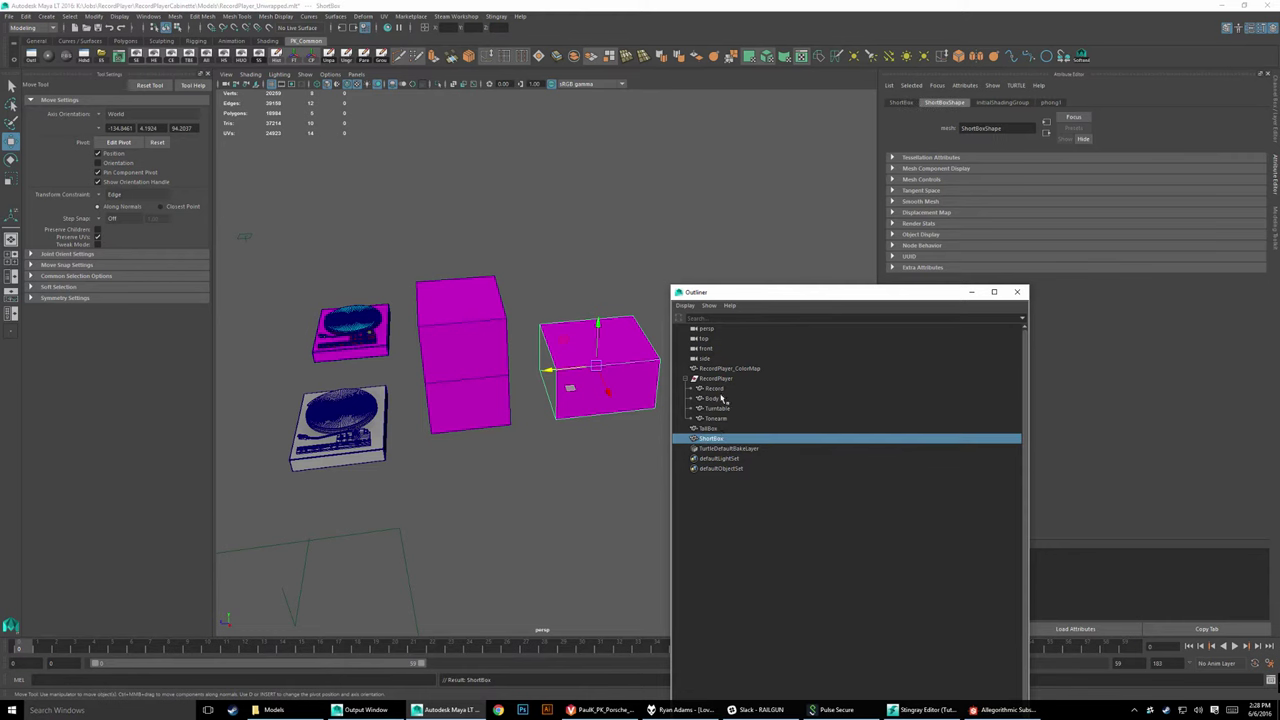
Step: Select TallBox and ShortBox in the Outliner, then the RecordPlayer group
{"action": "left_click", "coordinate": [718, 430]}
{"action": "left_click", "coordinate": [718, 440], "text": "shift"}
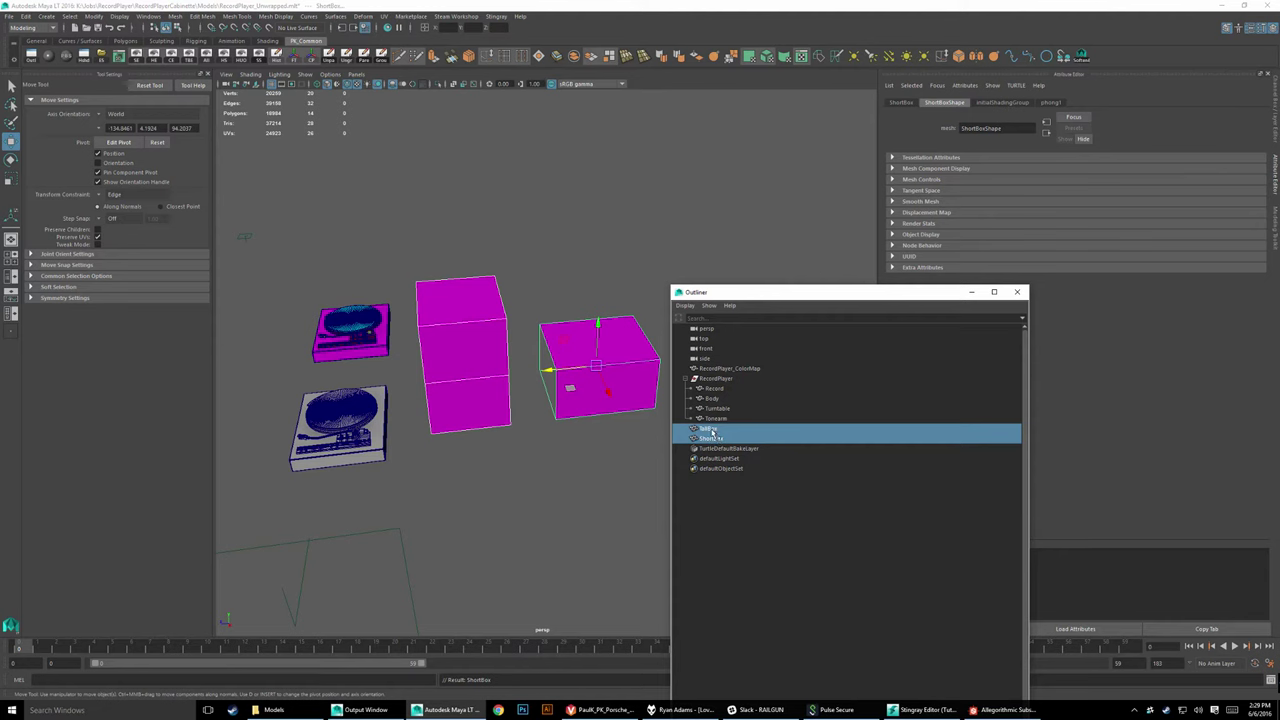
{"action": "left_click", "coordinate": [712, 430]}
{"action": "left_click", "coordinate": [716, 440]}
{"action": "left_click", "coordinate": [719, 430]}
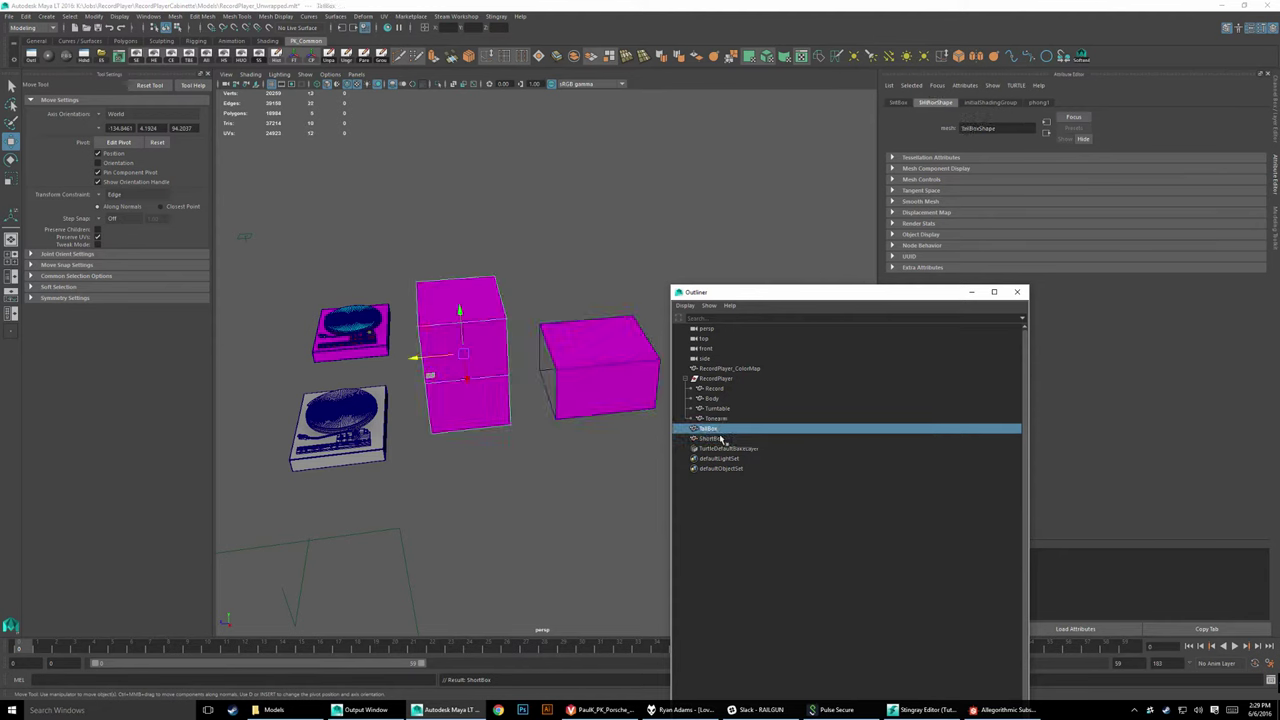
{"action": "left_click", "coordinate": [727, 381]}
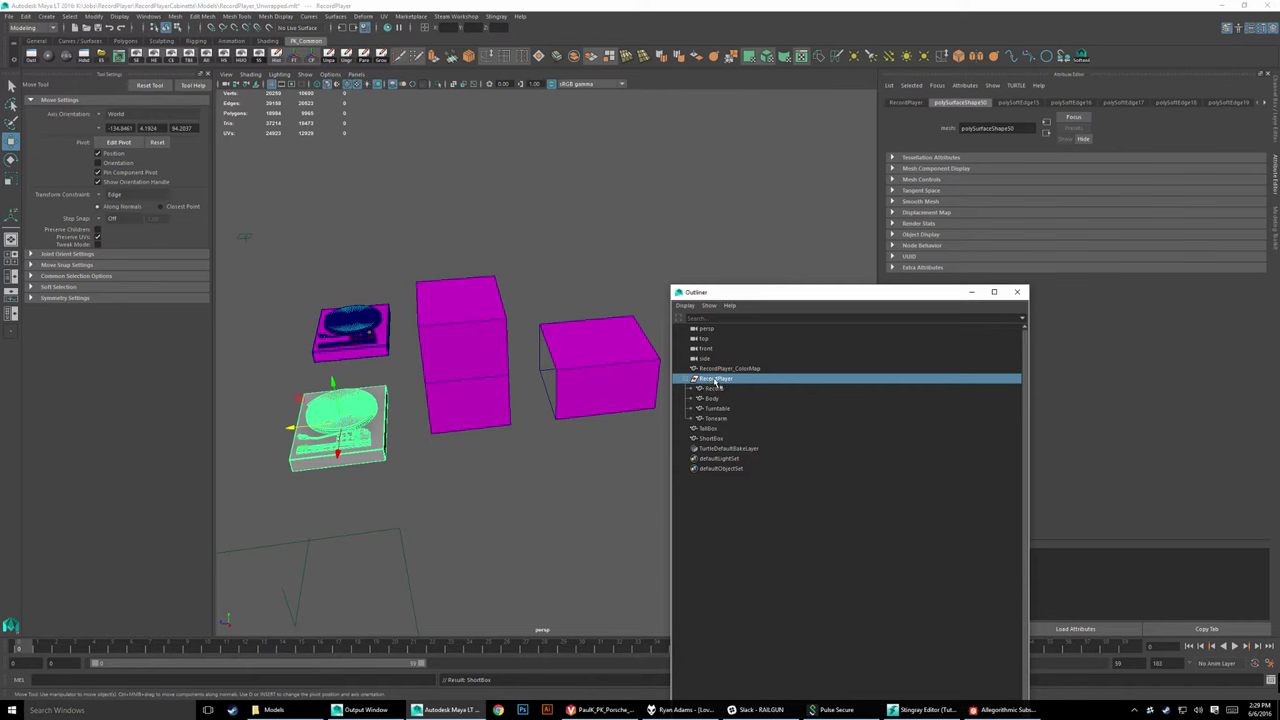
{"action": "left_click", "coordinate": [710, 429]}
{"action": "left_click", "coordinate": [712, 440], "text": "shift"}
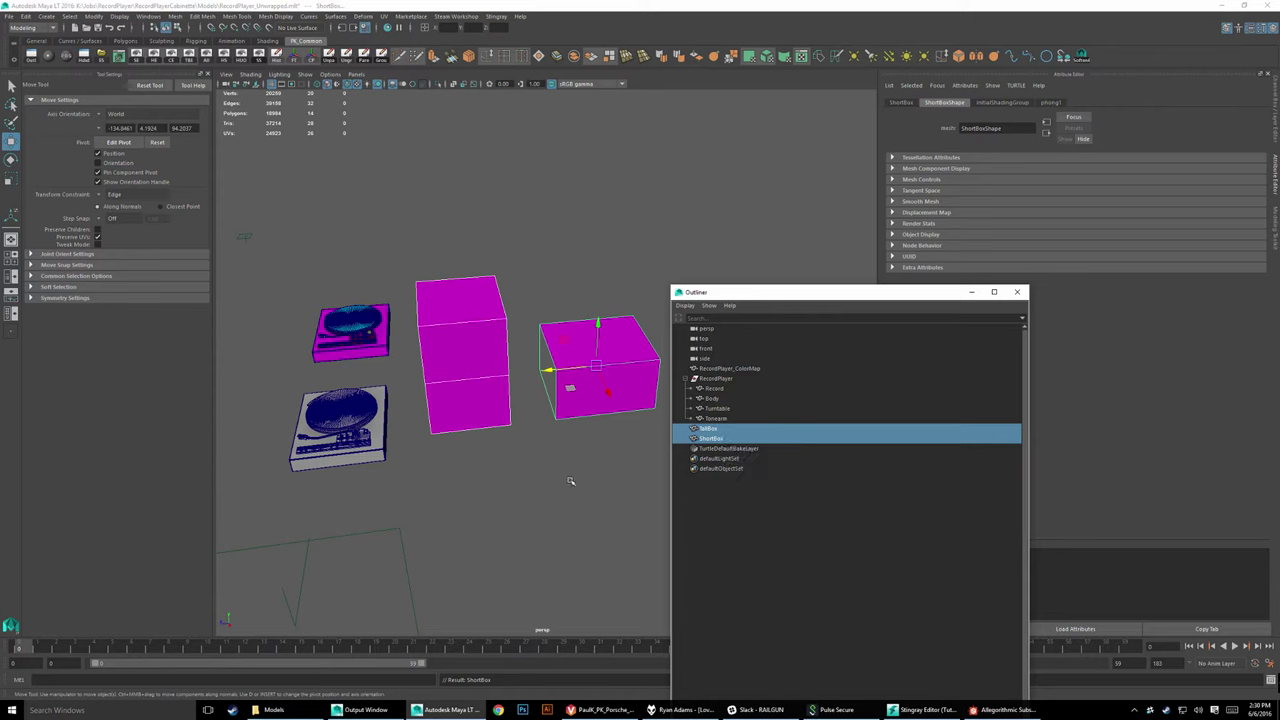
{"action": "left_click", "coordinate": [601, 462]}
{"action": "left_click", "coordinate": [597, 368]}
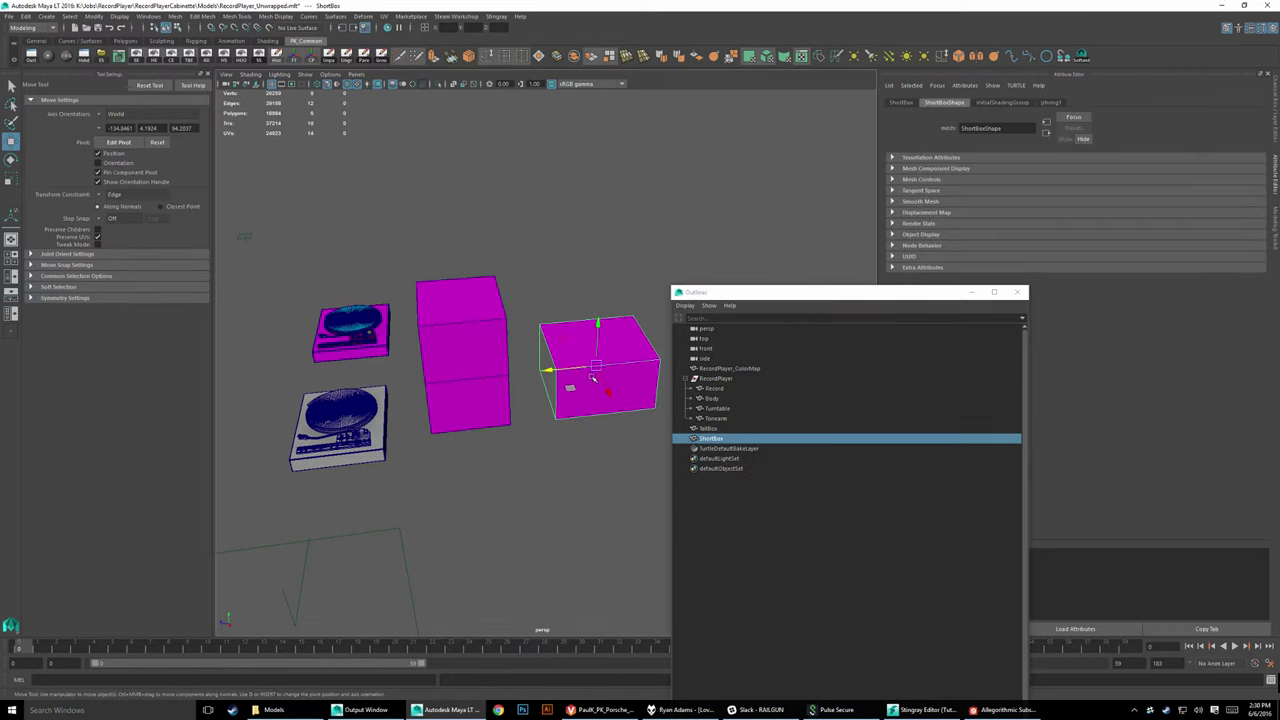
Step: Show the phong1 tab and alternate between TallBox and ShortBox to confirm they share magenta phong1
{"action": "left_click", "coordinate": [1050, 102]}
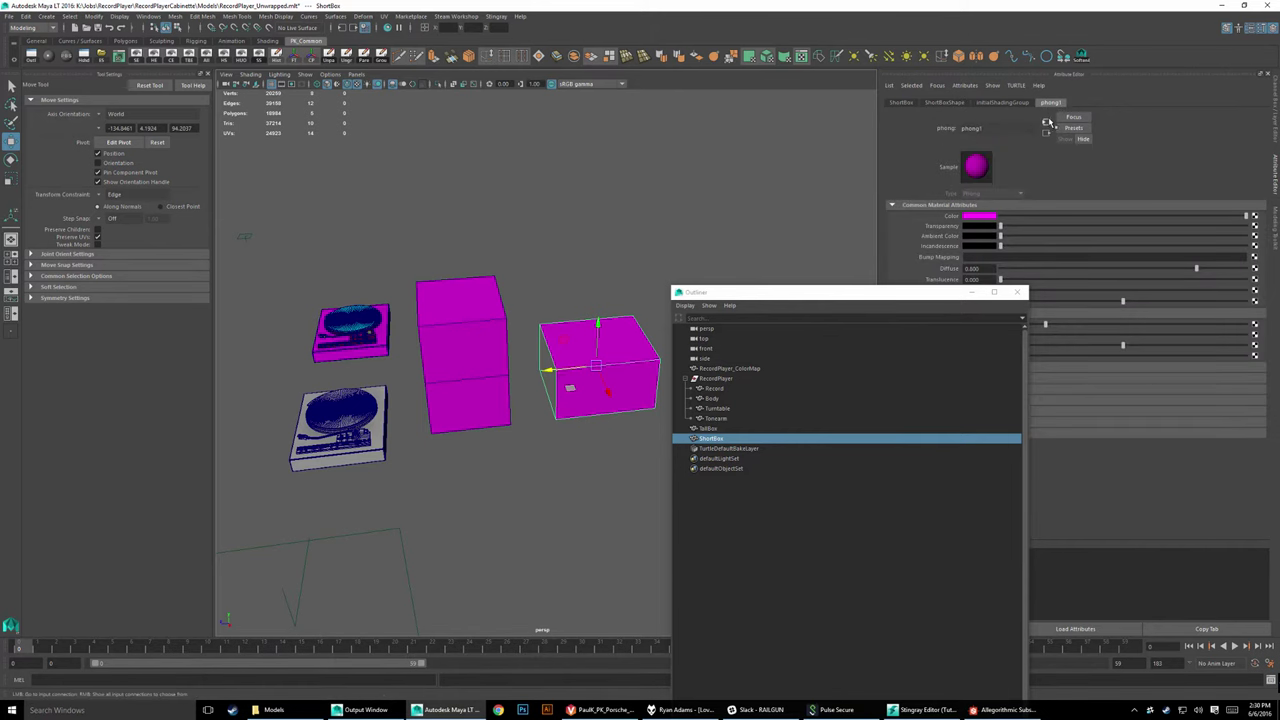
{"action": "left_click", "coordinate": [477, 349]}
{"action": "left_click", "coordinate": [633, 388]}
{"action": "left_click", "coordinate": [467, 413]}
{"action": "left_click", "coordinate": [628, 383]}
{"action": "left_click", "coordinate": [466, 363]}
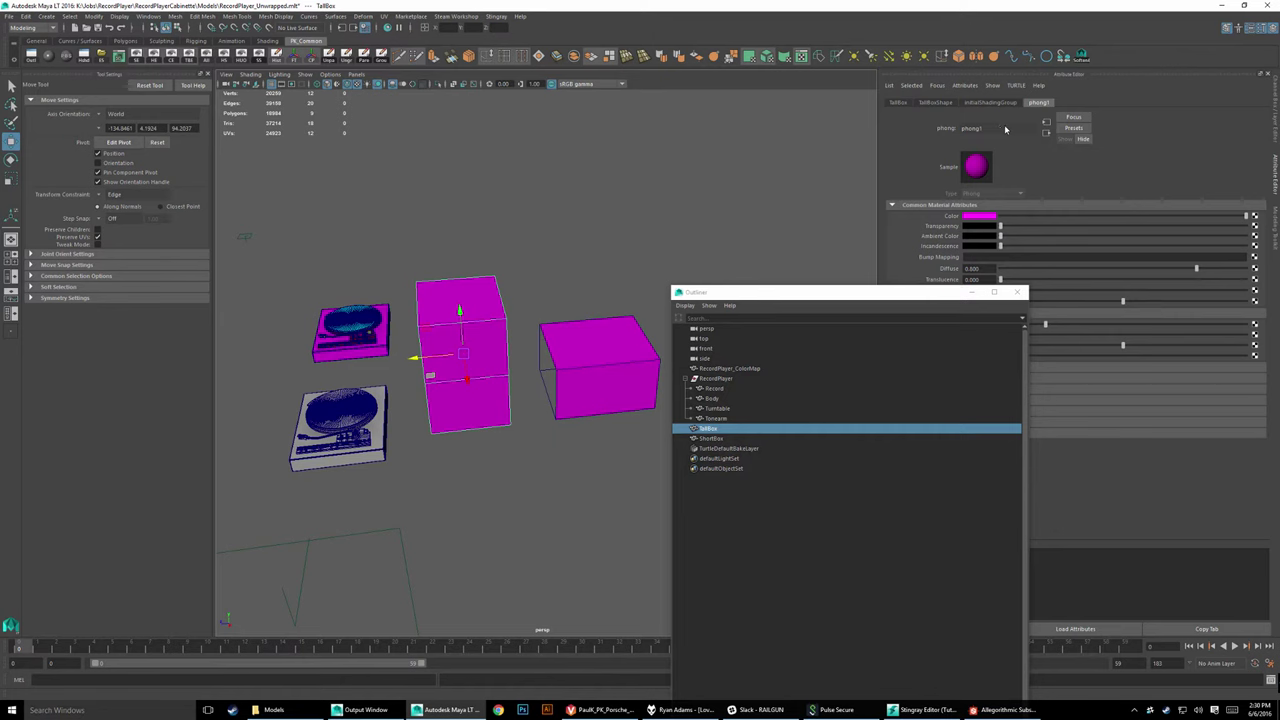
{"action": "left_click", "coordinate": [586, 386]}
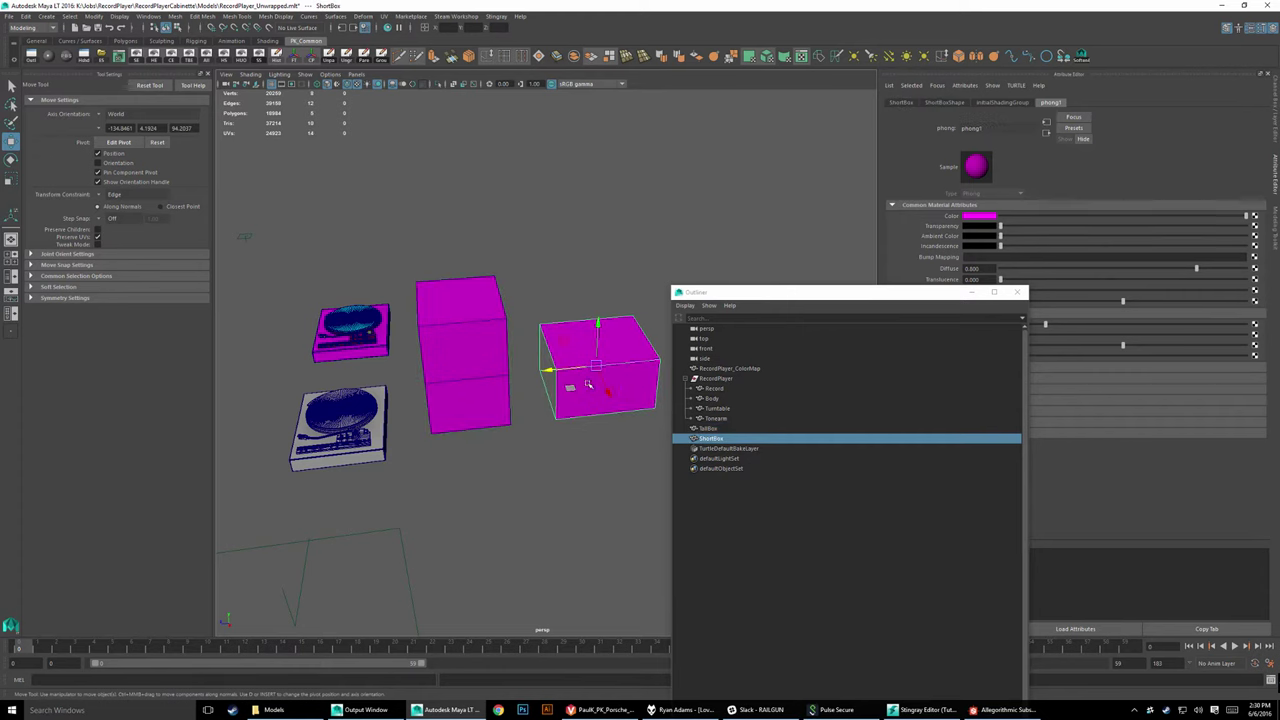
{"action": "left_click", "coordinate": [491, 395]}
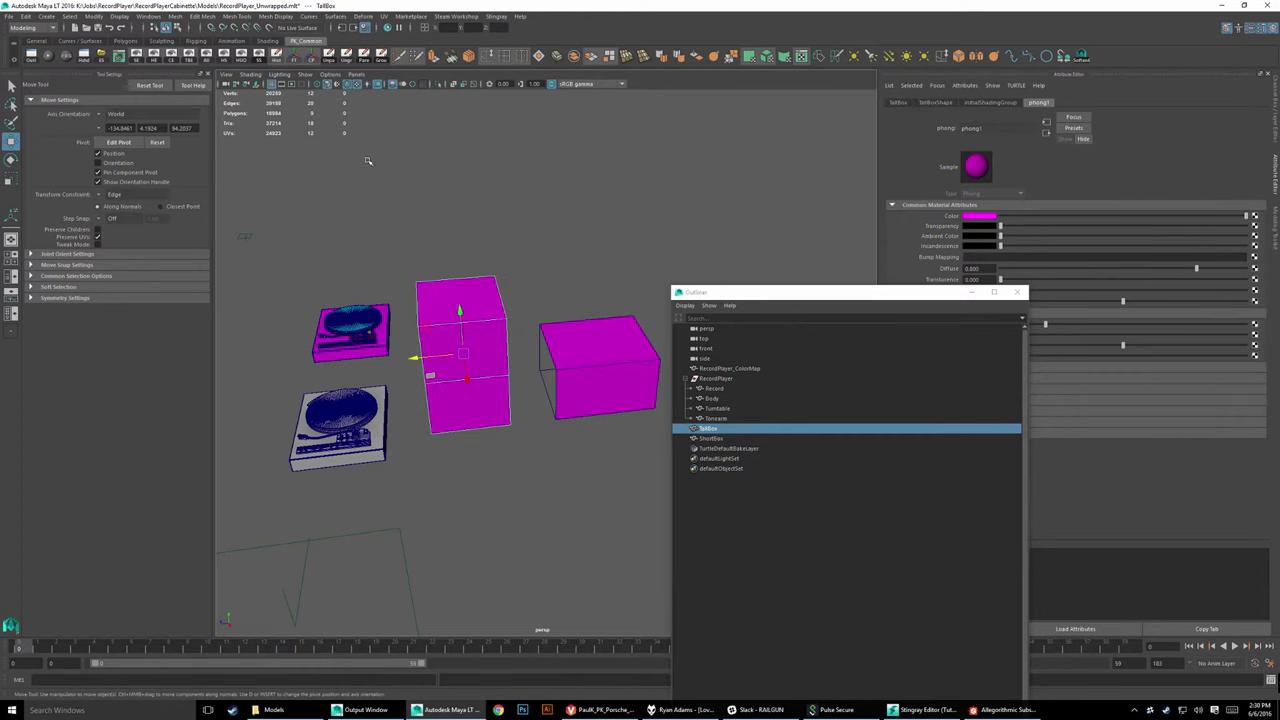
Step: Assign TallBox a new Phong material named TallBox_Material
{"action": "left_click", "coordinate": [52, 57]}
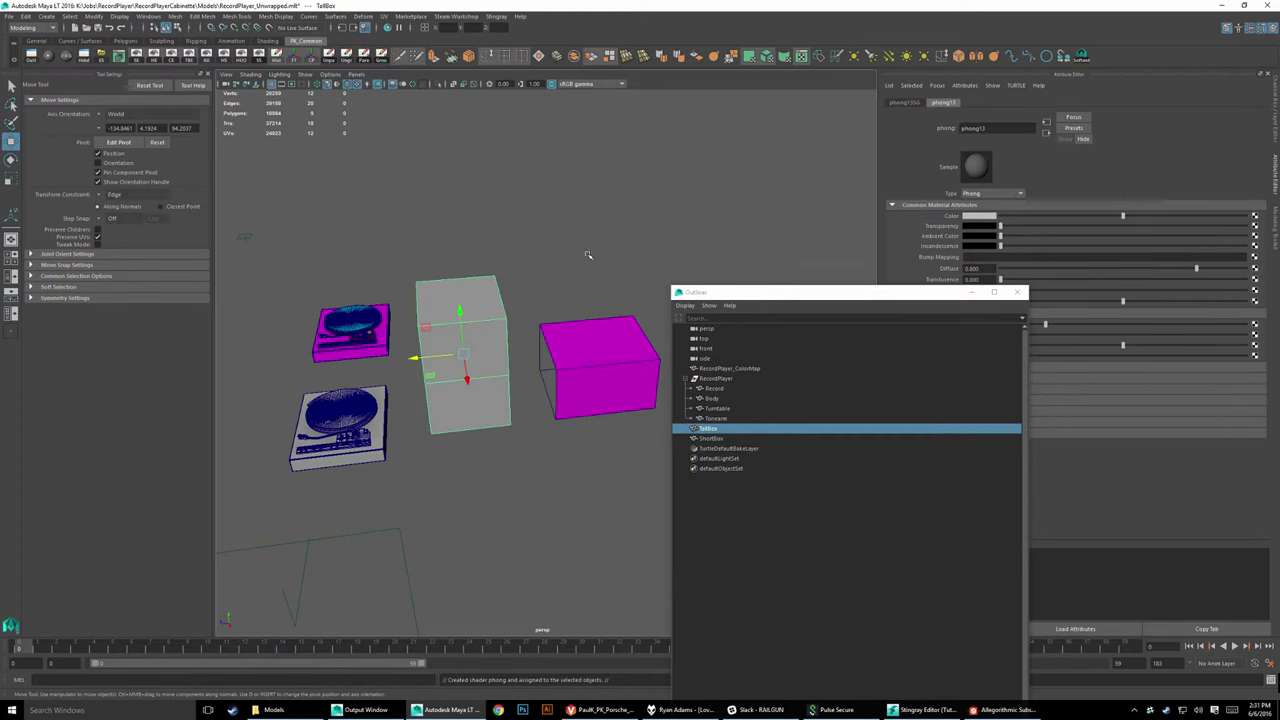
{"action": "double_click", "coordinate": [974, 128]}
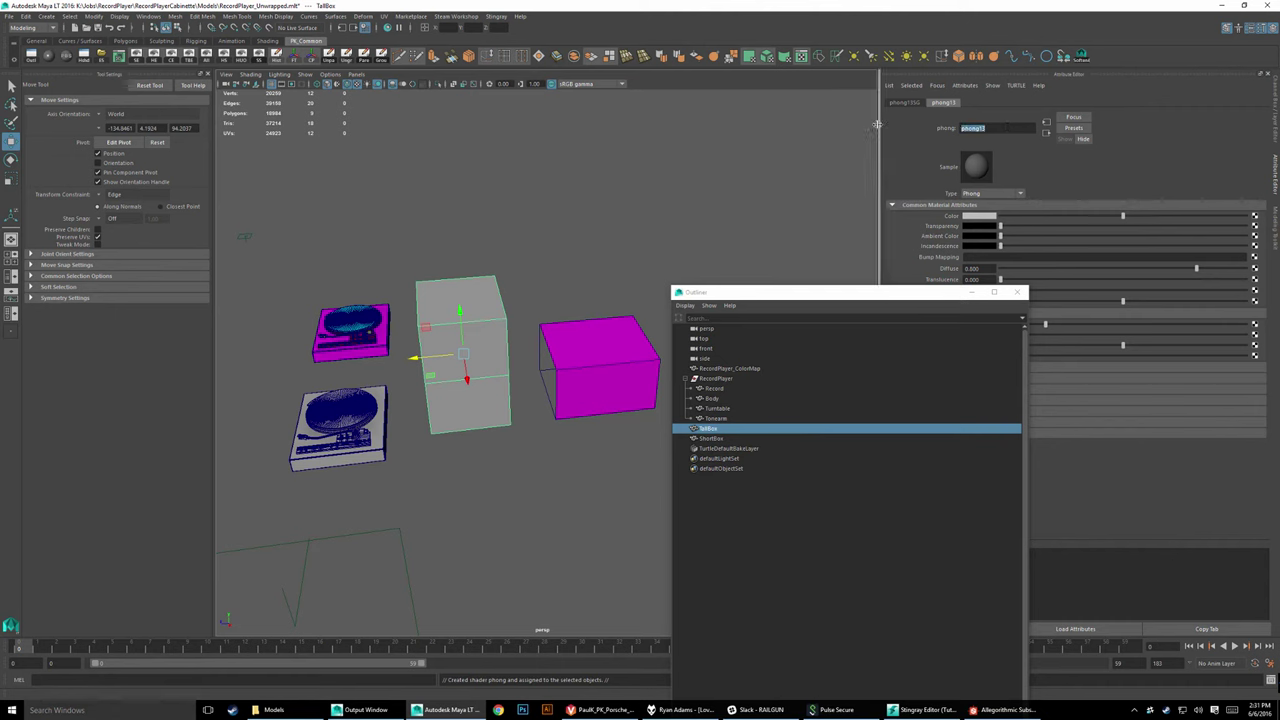
{"action": "type", "text": "TallBox_Mat"}
{"action": "type", "text": "erial"}
{"action": "key", "text": "Return"}
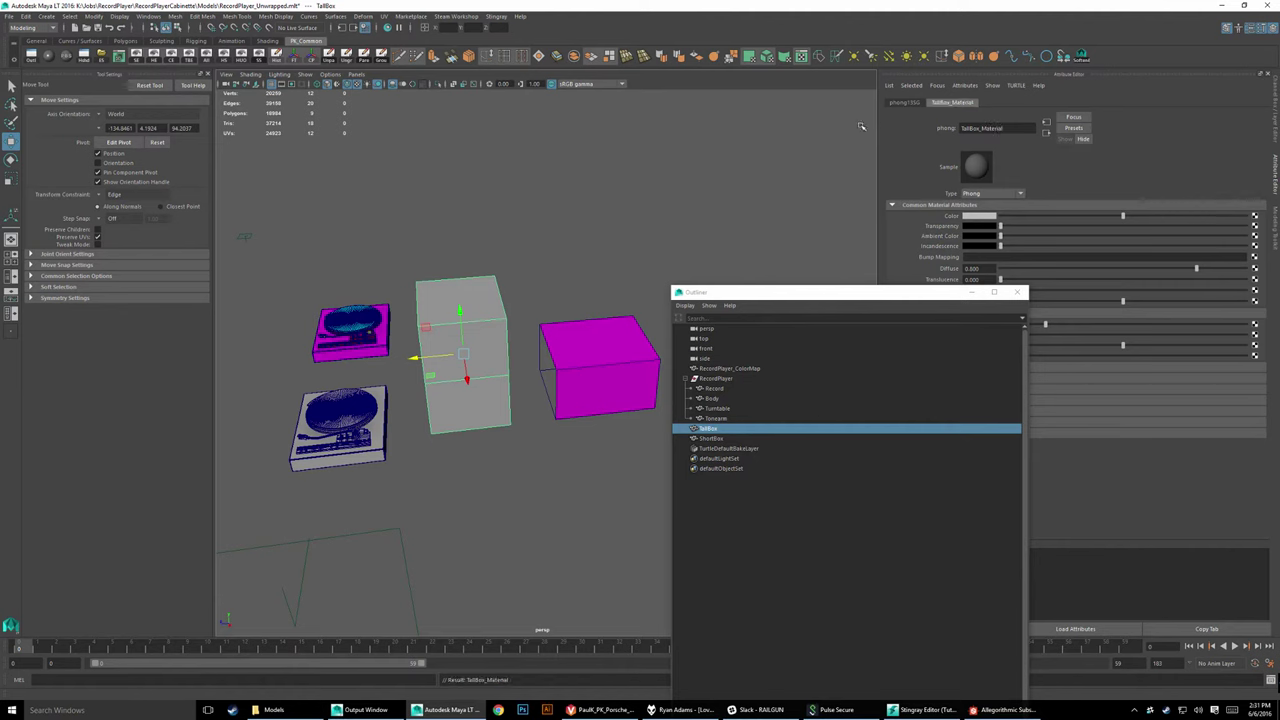
Step: Assign ShortBox a new Phong material named ShortBox_Material
{"action": "left_click", "coordinate": [595, 397]}
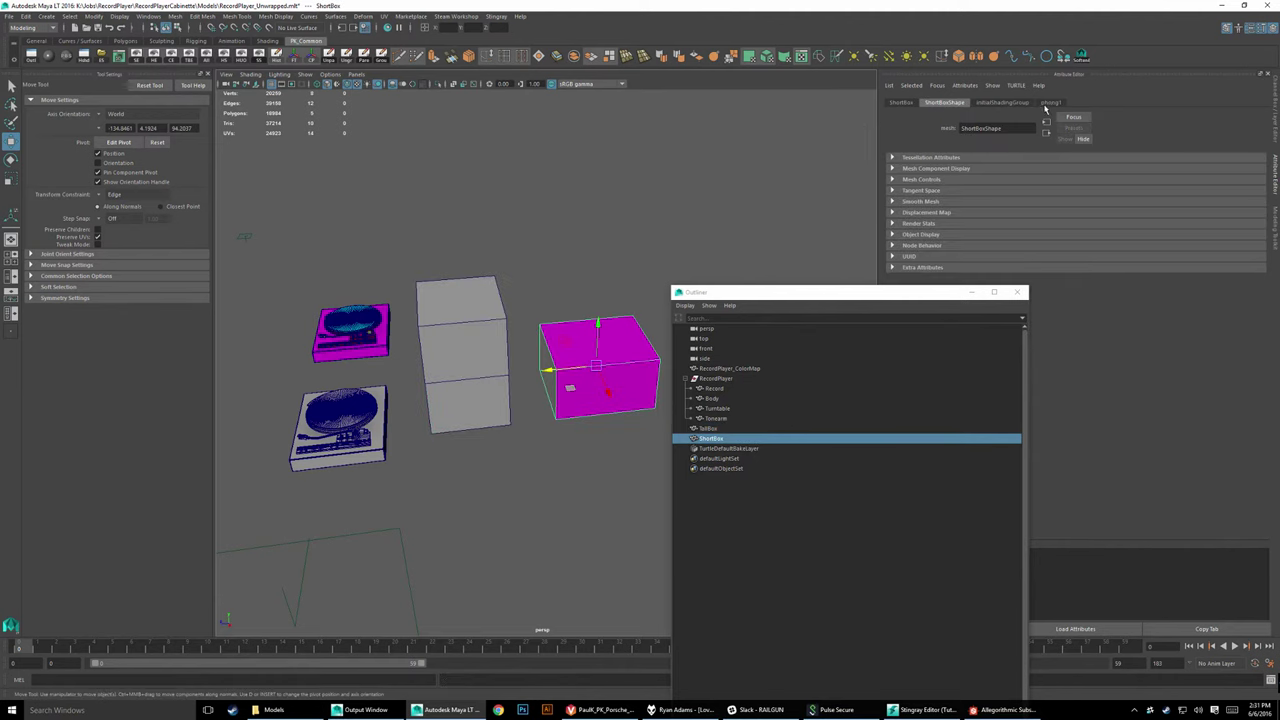
{"action": "left_click", "coordinate": [48, 55]}
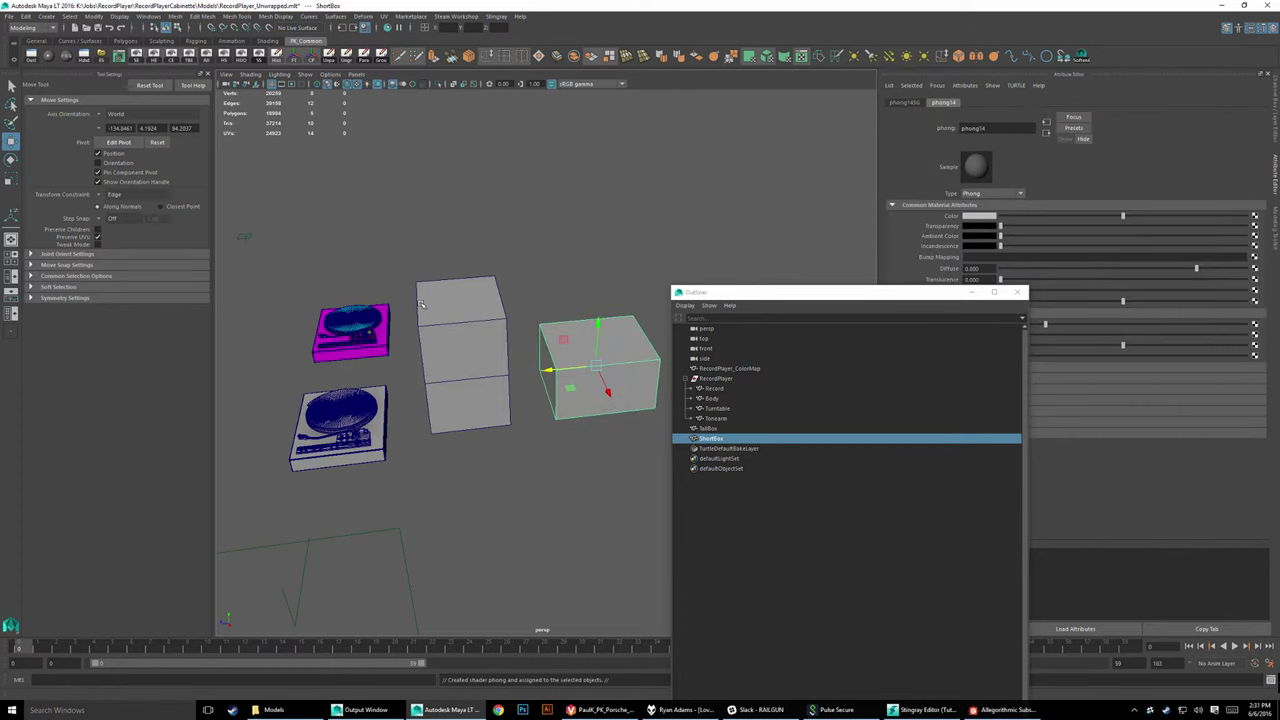
{"action": "type", "text": "Sh"}
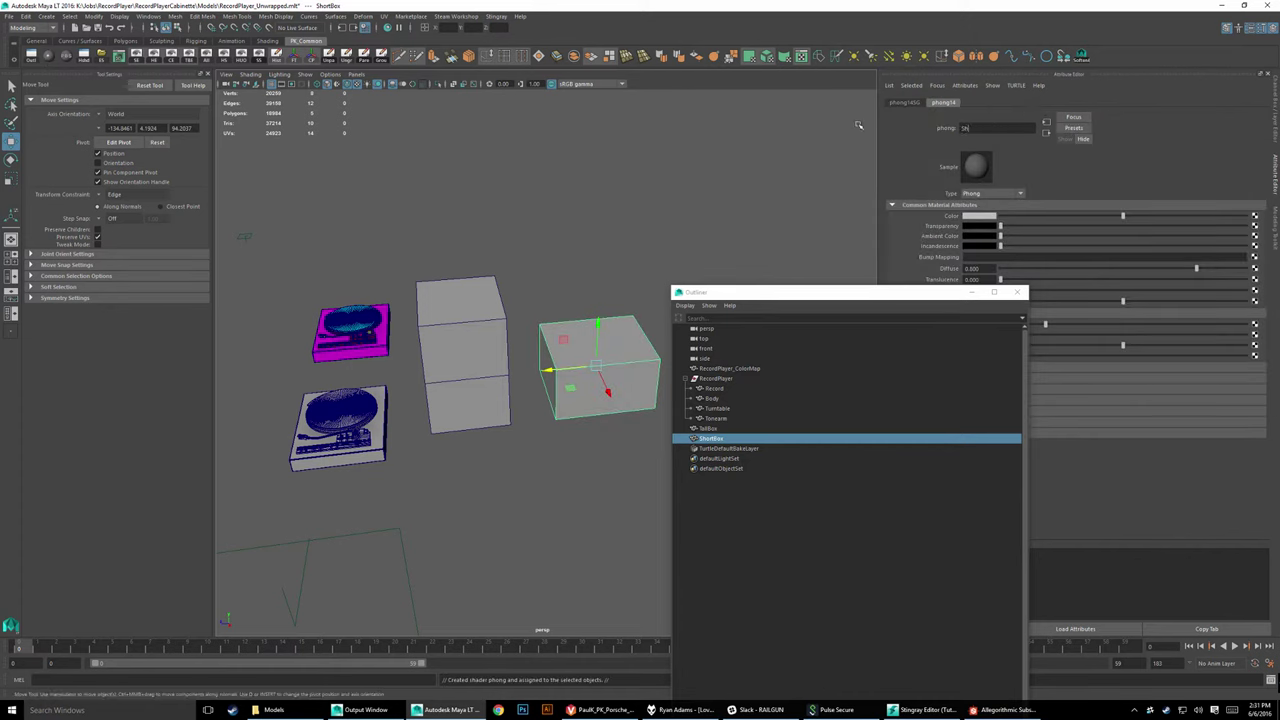
{"action": "type", "text": "ortBox_"}
{"action": "type", "text": "Material"}
{"action": "key", "text": "Return"}
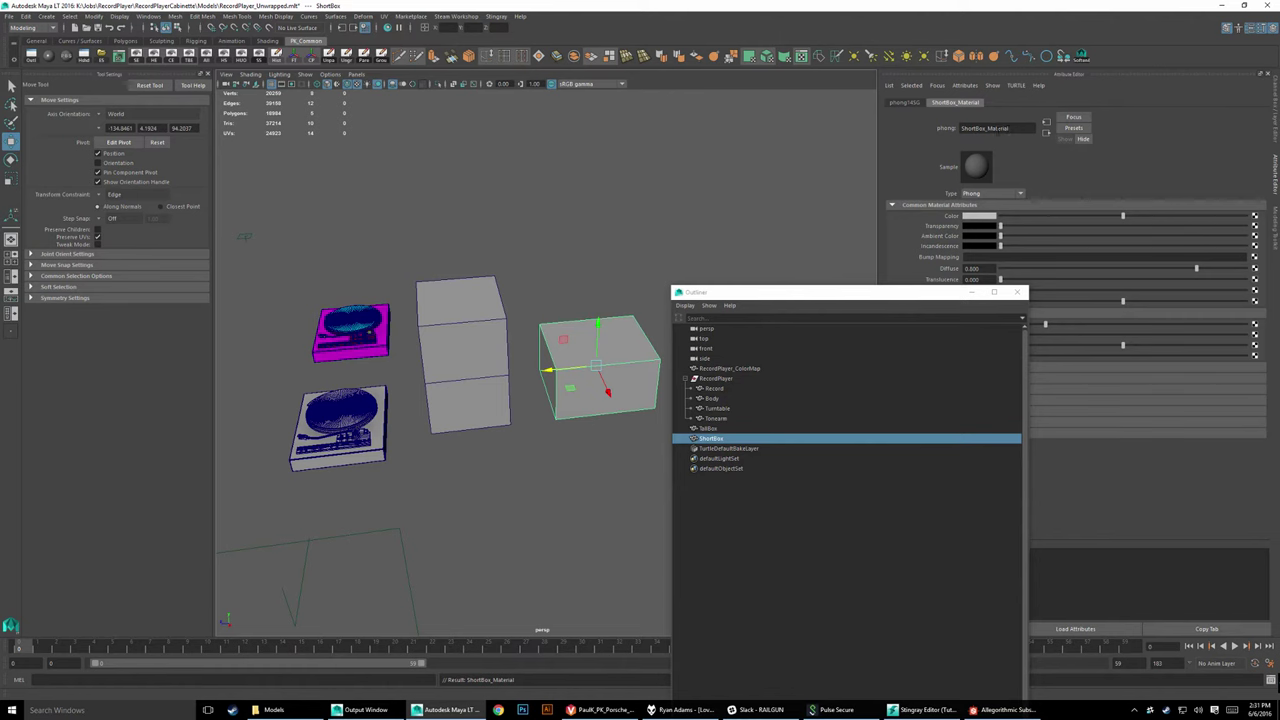
Step: Try shortening the material name to ShortBox, restore ShortBox_Material, then switch to Stingray Editor
{"action": "left_click", "coordinate": [715, 440]}
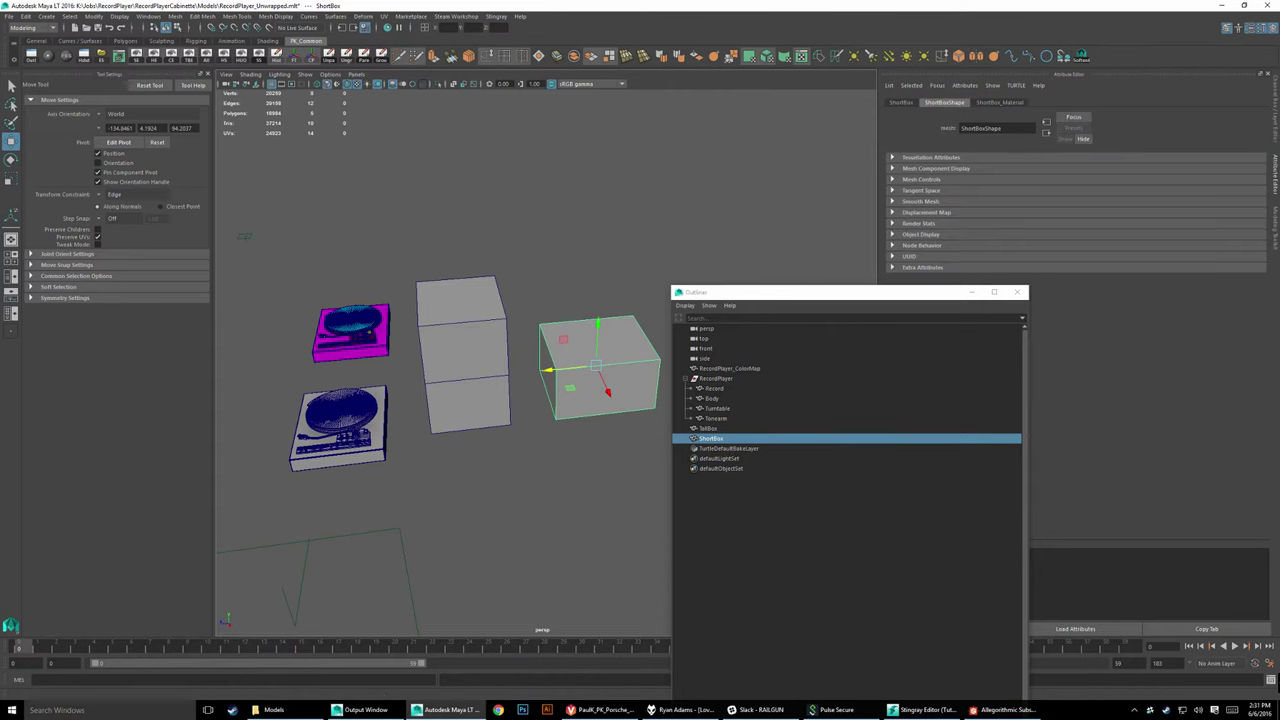
{"action": "left_click", "coordinate": [1002, 102]}
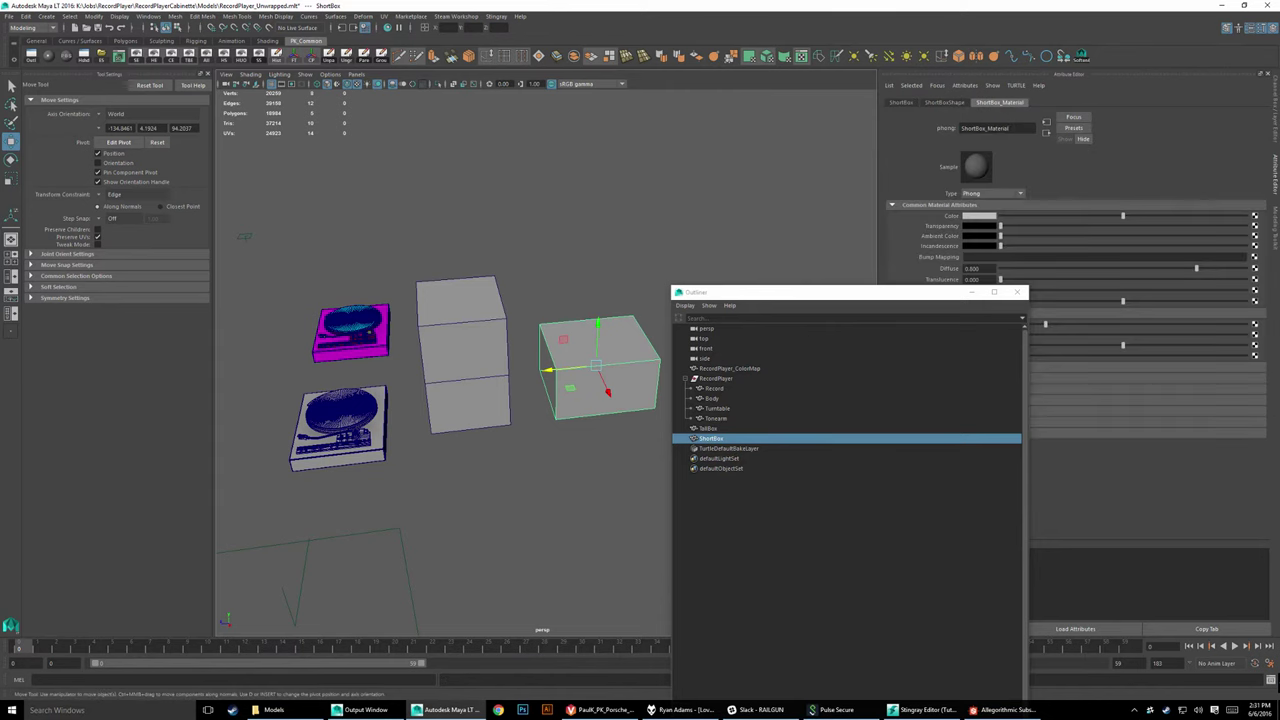
{"action": "double_click", "coordinate": [998, 128]}
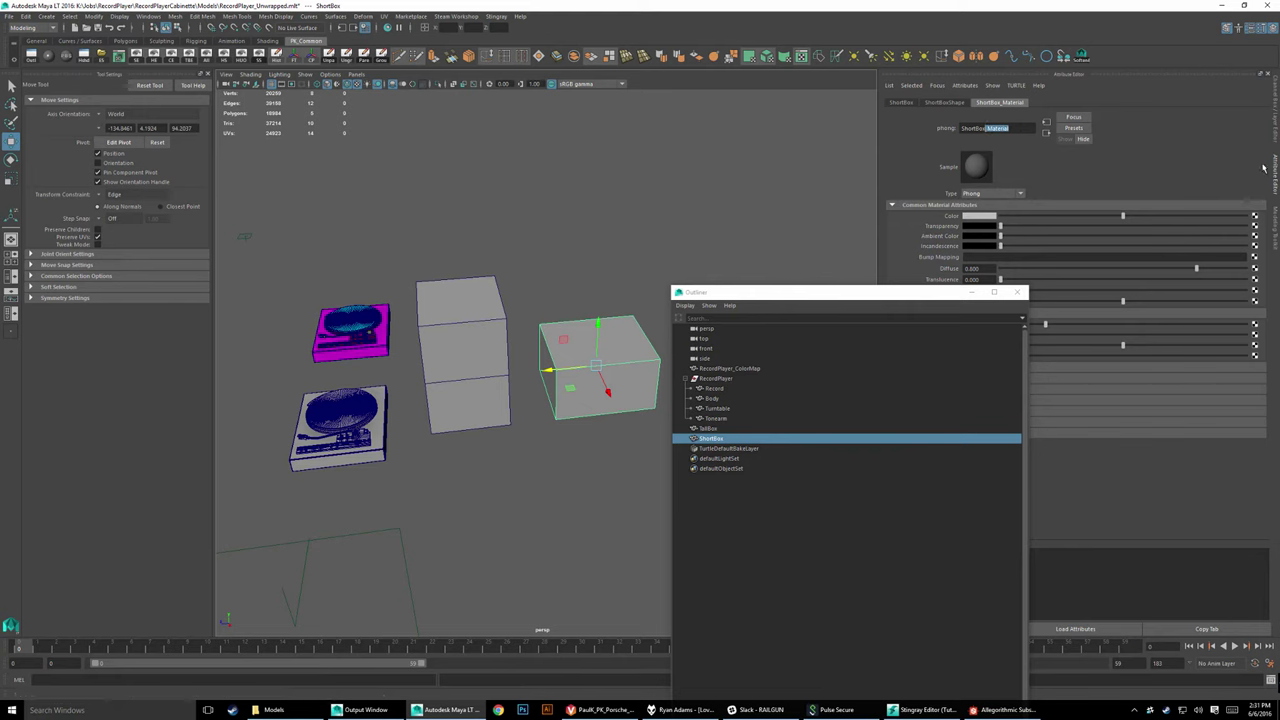
{"action": "key", "text": "BackSpace"}
{"action": "key", "text": "BackSpace"}
{"action": "key", "text": "Return"}
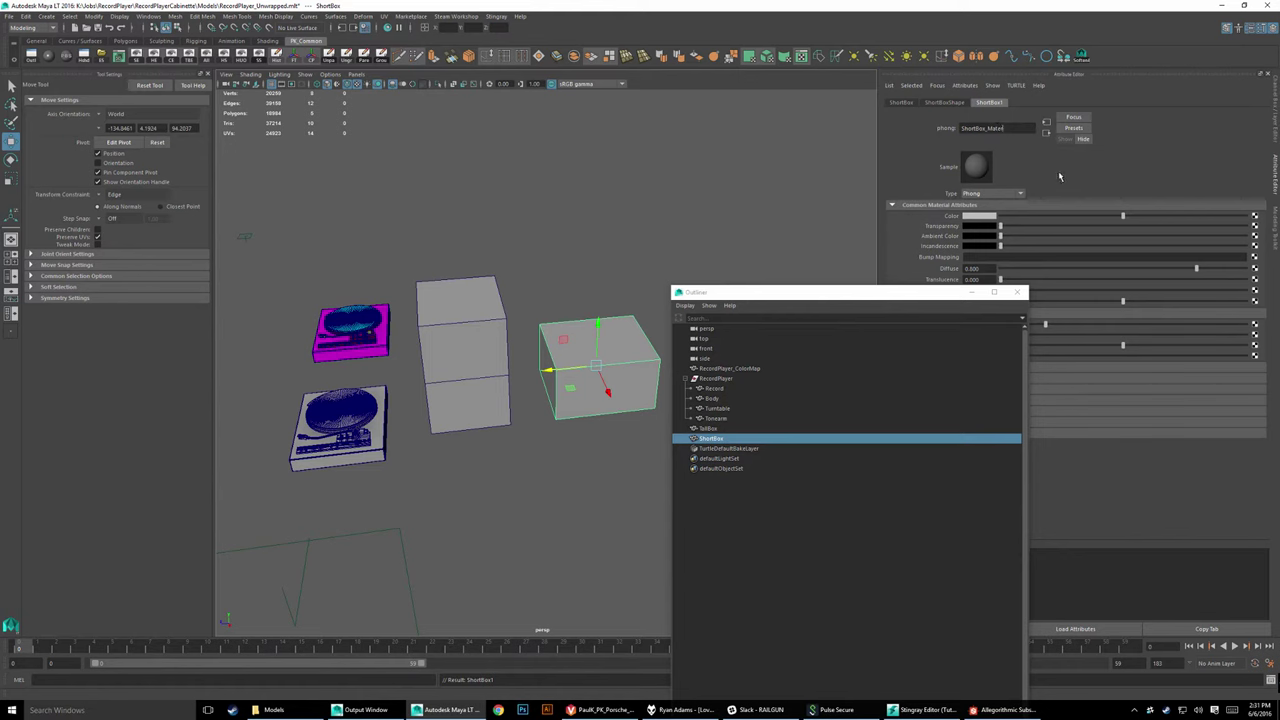
{"action": "key", "text": "Return"}
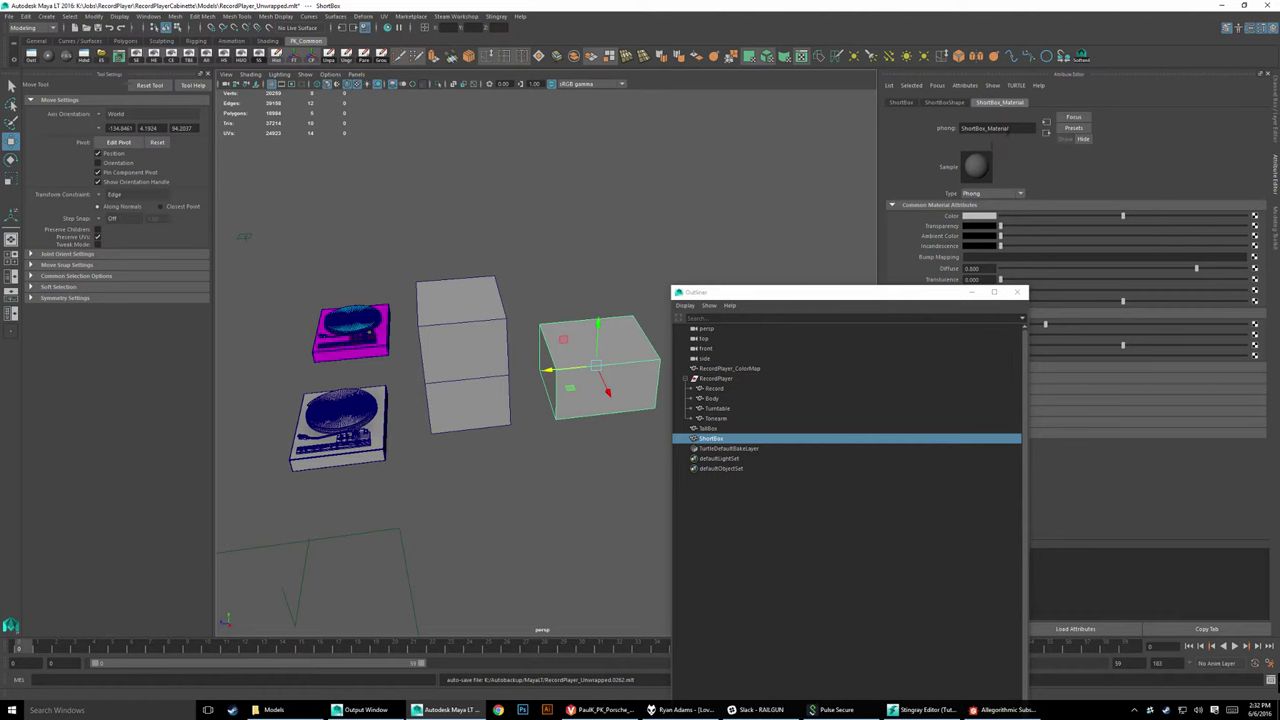
{"action": "left_click_drag", "start_coordinate": [1008, 128], "coordinate": [962, 128]}
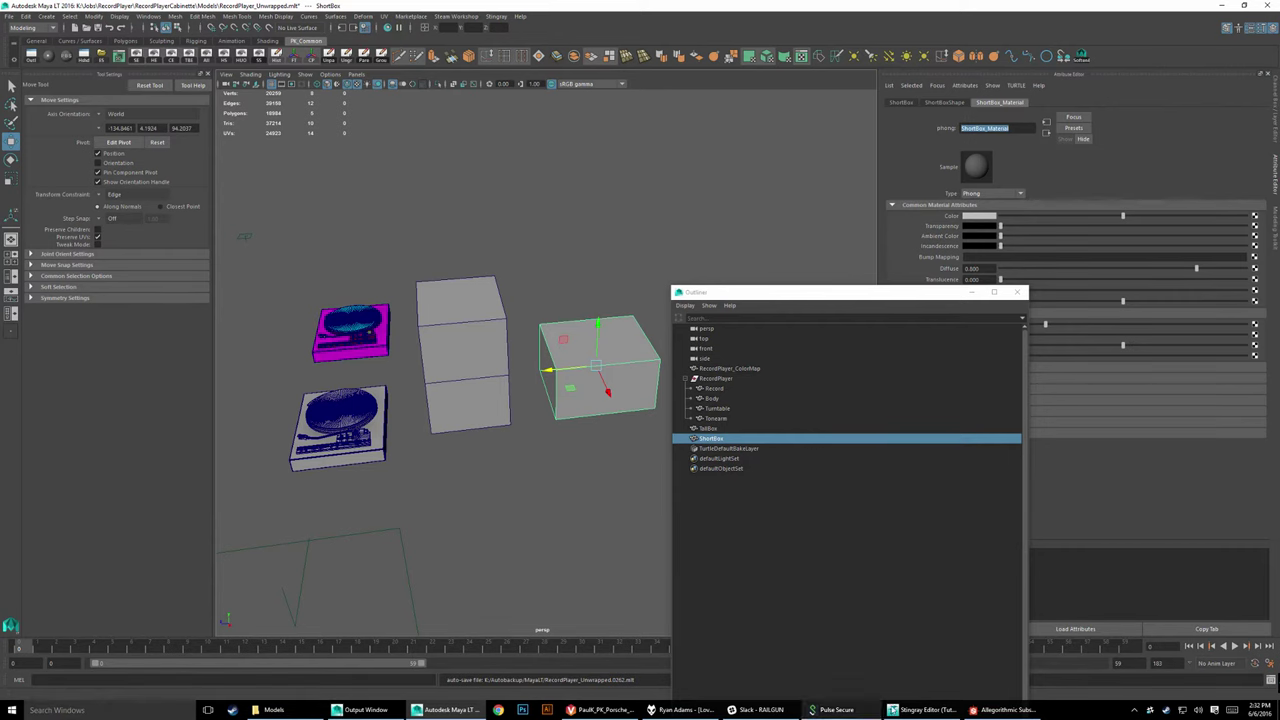
{"action": "left_click", "coordinate": [920, 709]}
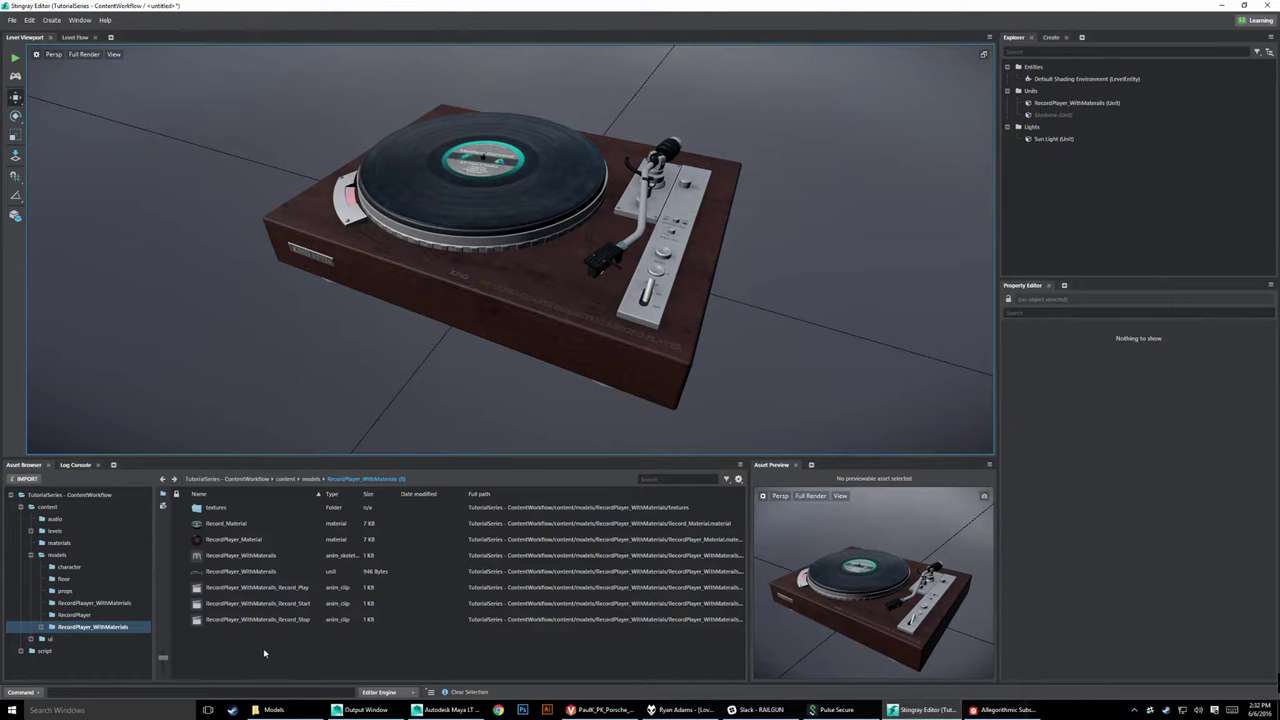
Step: Preview Record_Material, RecordPlayer_Material and the RecordPlayer_WithMaterials unit from the Asset Browser
{"action": "left_click", "coordinate": [226, 528]}
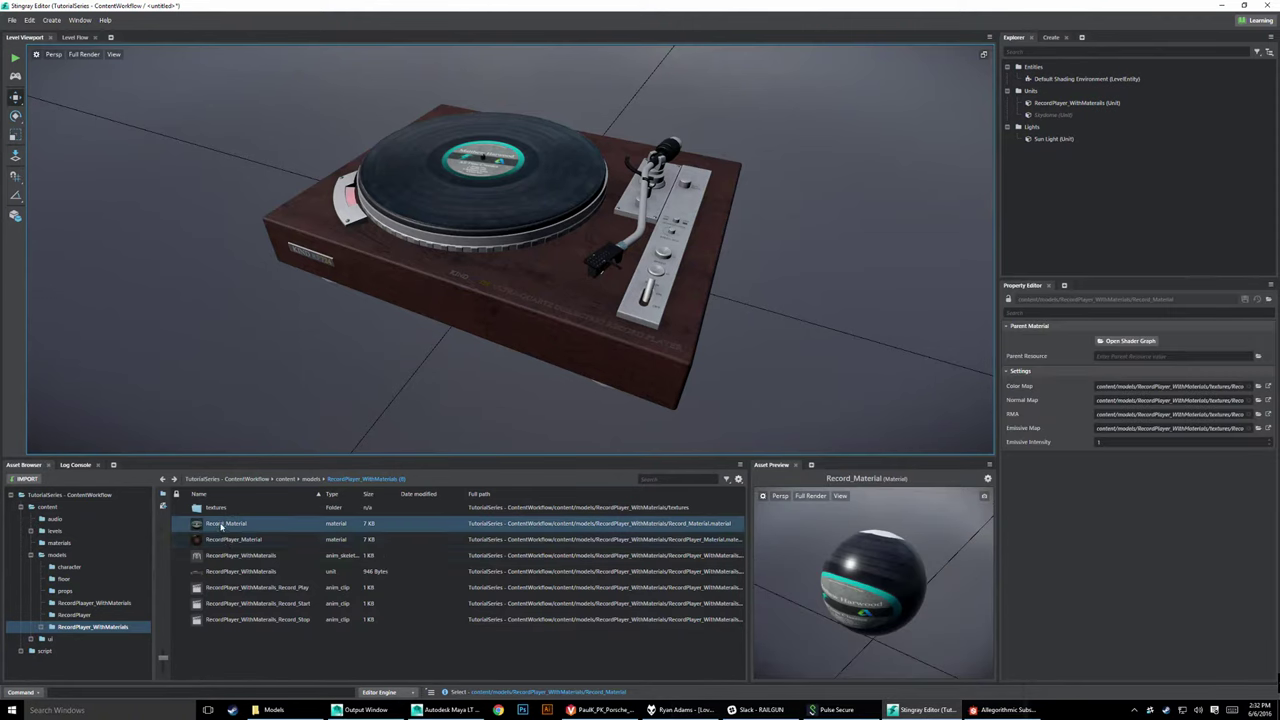
{"action": "left_click", "coordinate": [226, 540]}
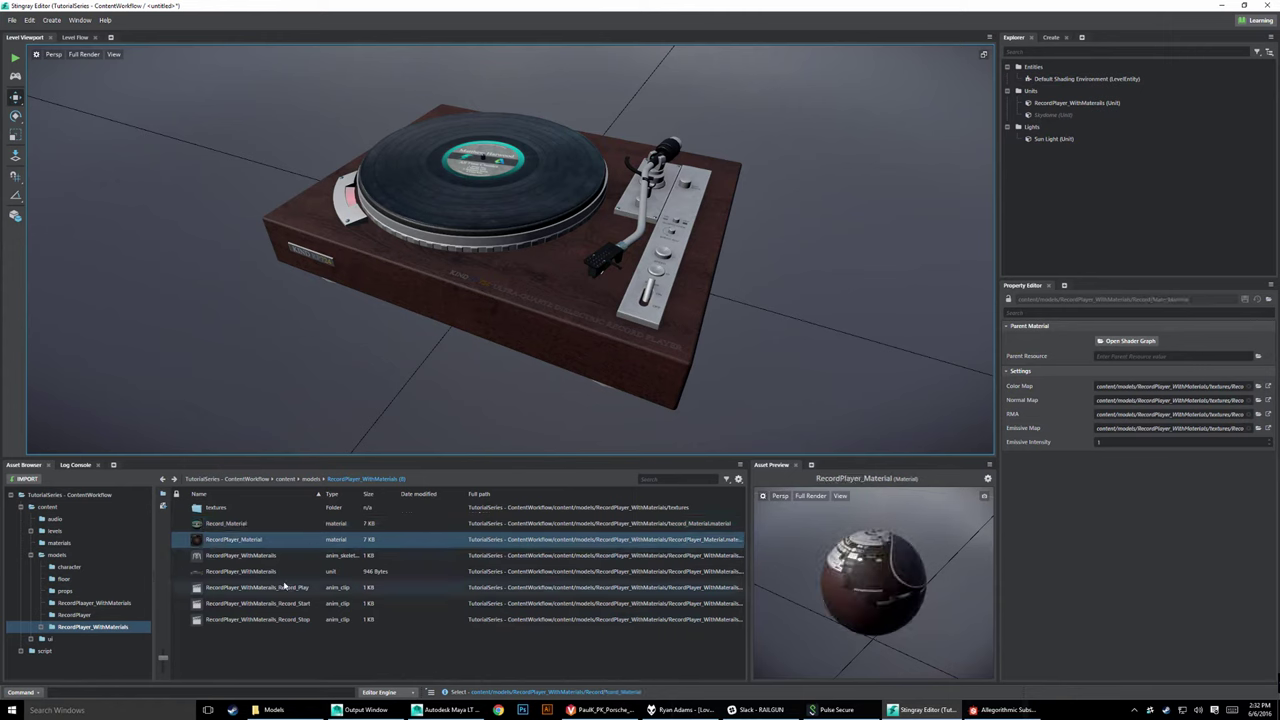
{"action": "left_click", "coordinate": [220, 572]}
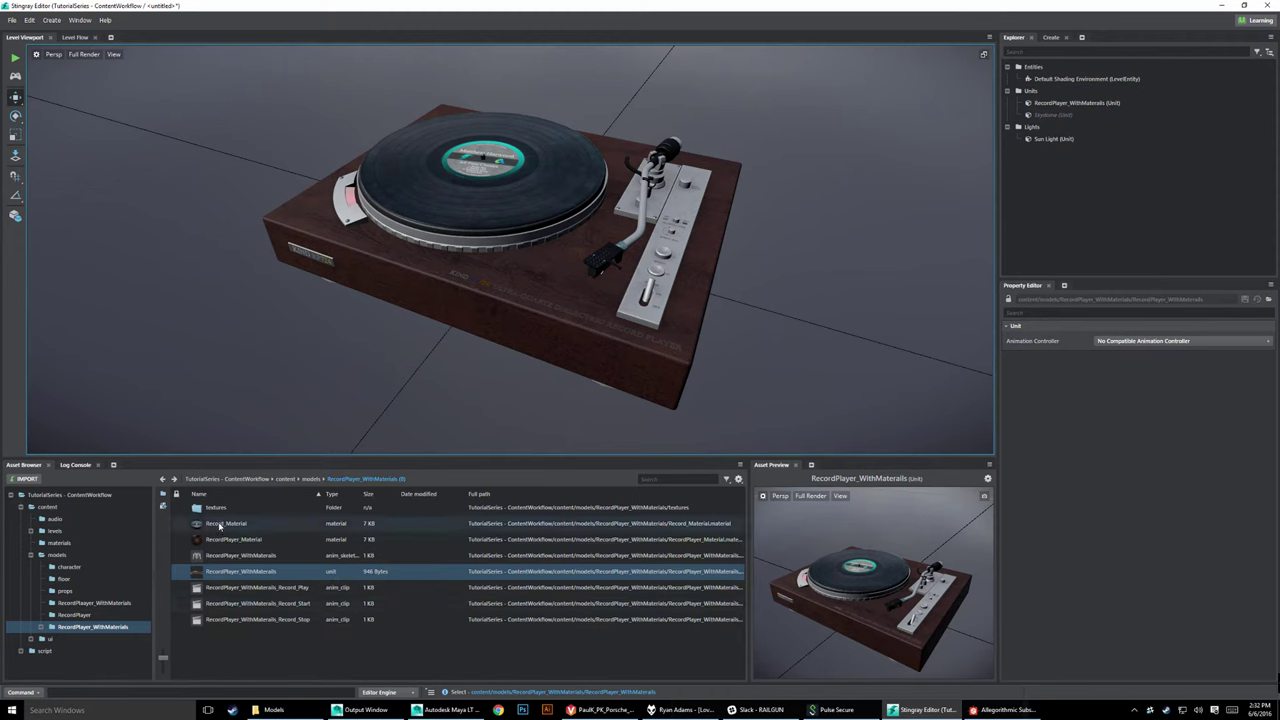
{"action": "left_click", "coordinate": [222, 523]}
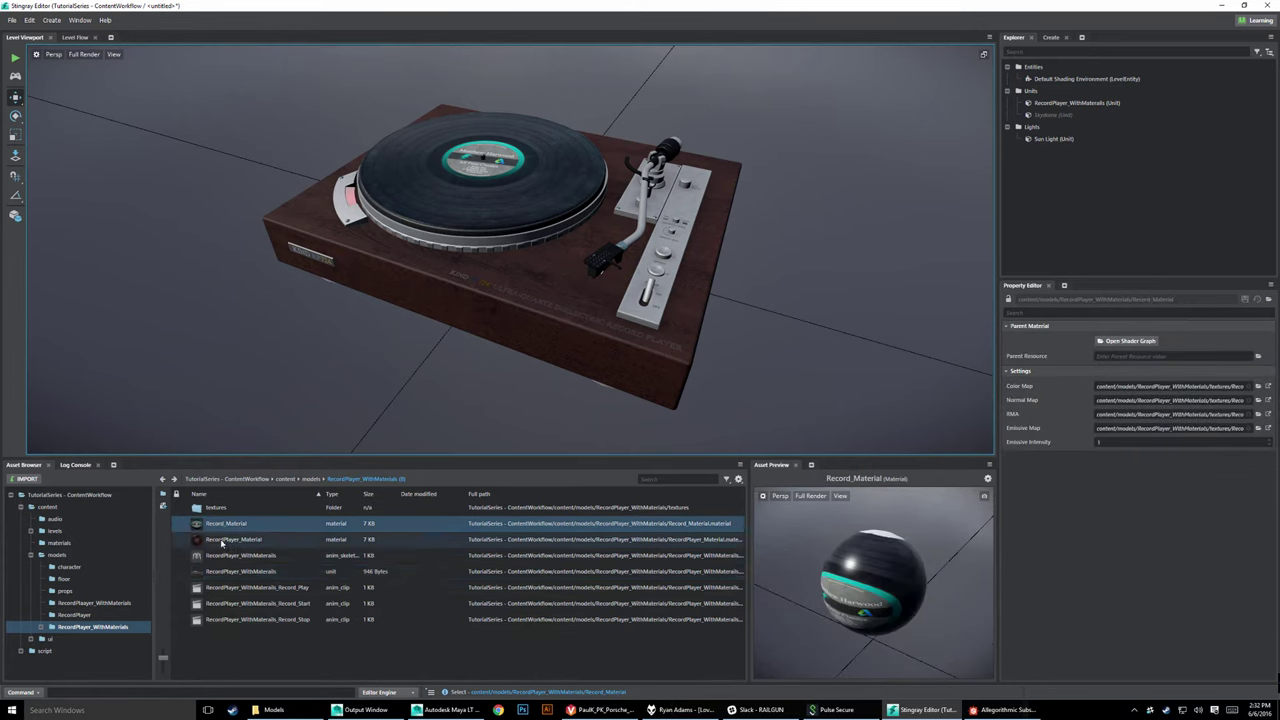
{"action": "left_click", "coordinate": [226, 540]}
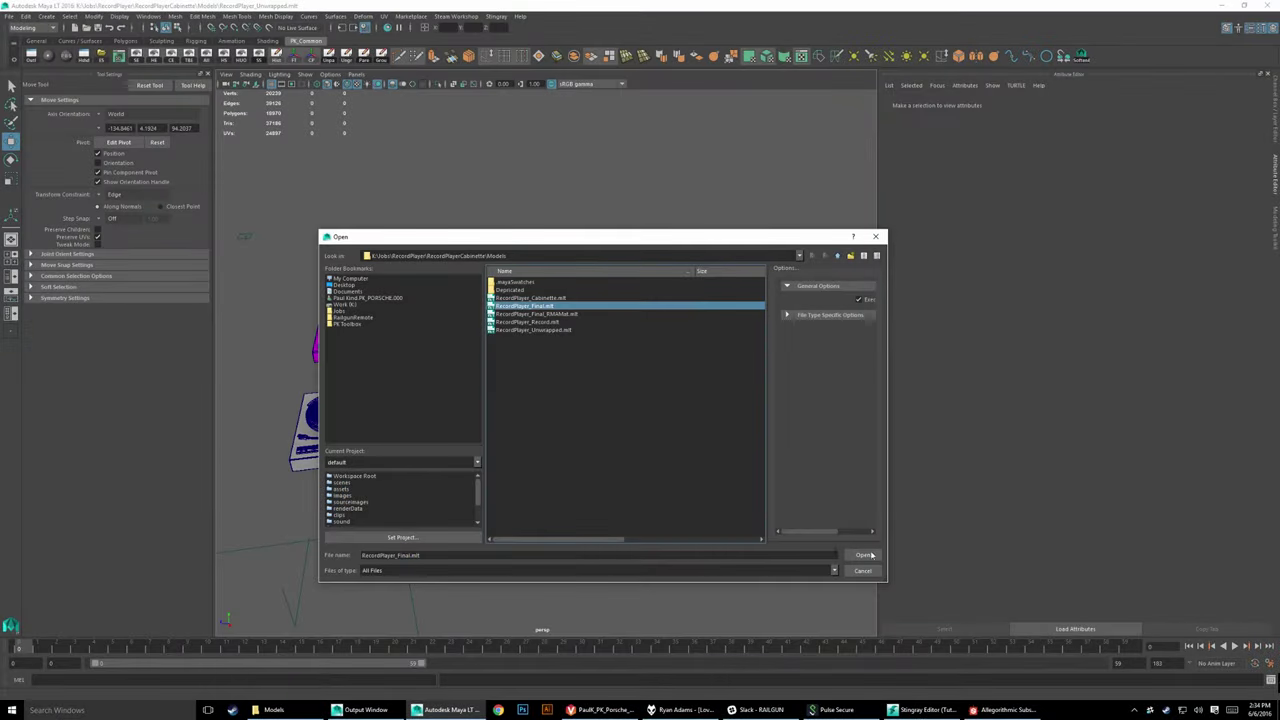
Step: Load RecordPlayer_Final.mb, select the RecordPlayer group and run Delete History from the shelf
{"action": "left_click", "coordinate": [863, 555]}
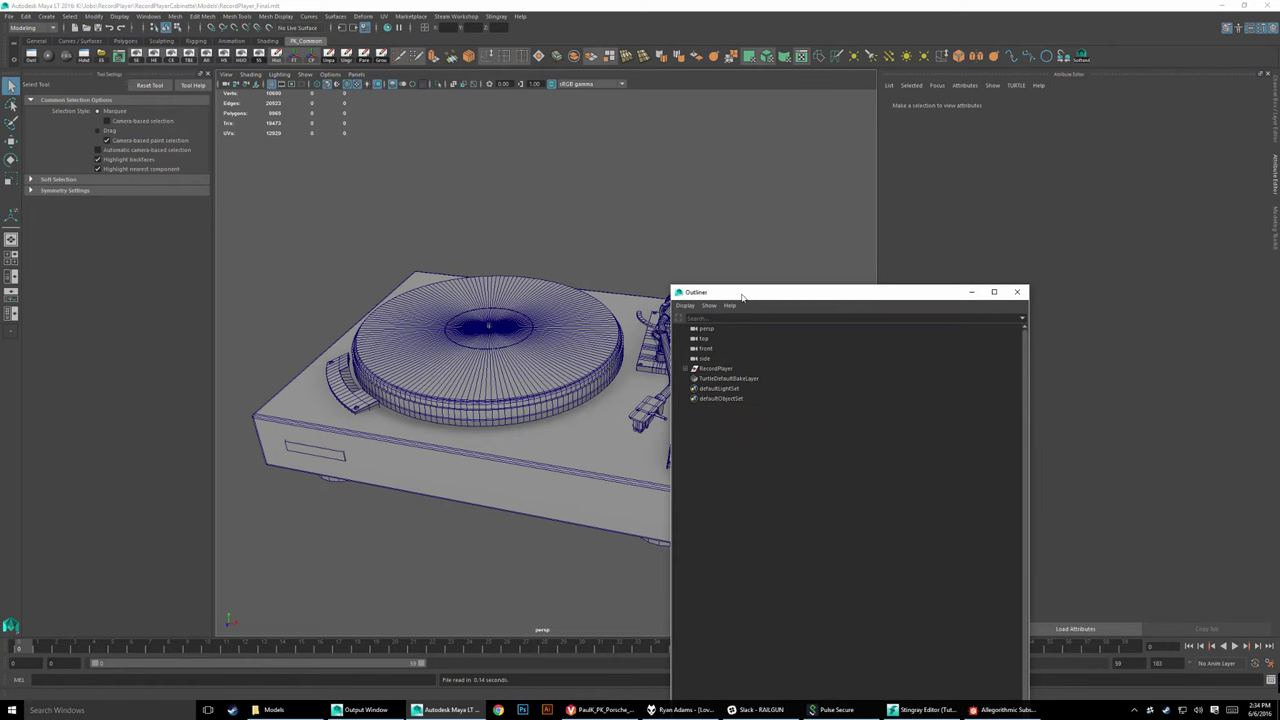
{"action": "left_click_drag", "start_coordinate": [744, 293], "coordinate": [864, 127]}
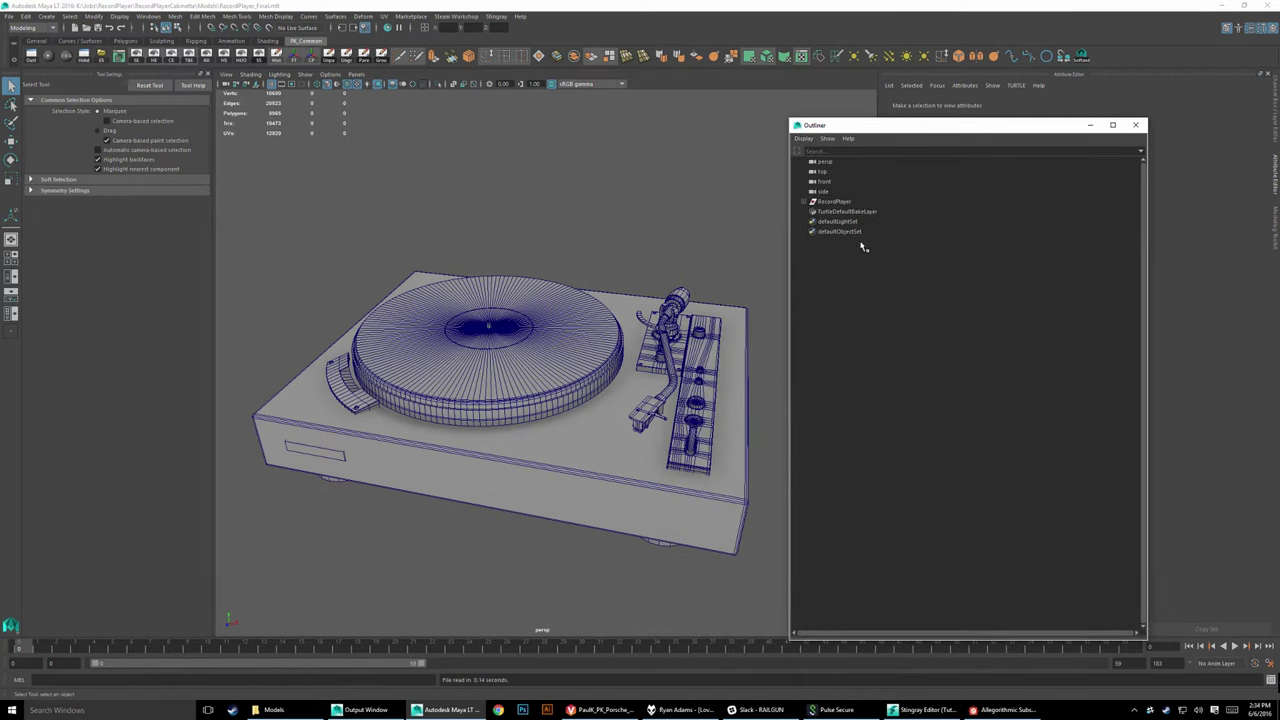
{"action": "left_click", "coordinate": [850, 203]}
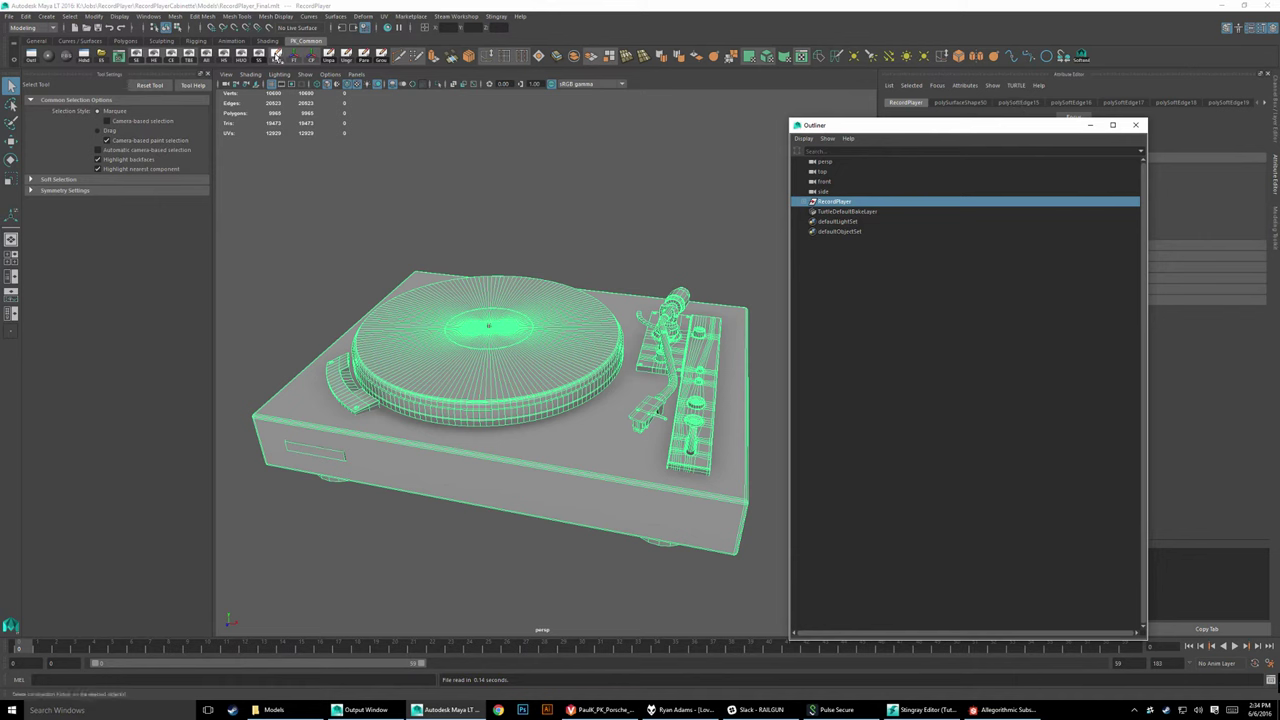
{"action": "left_click", "coordinate": [25, 16]}
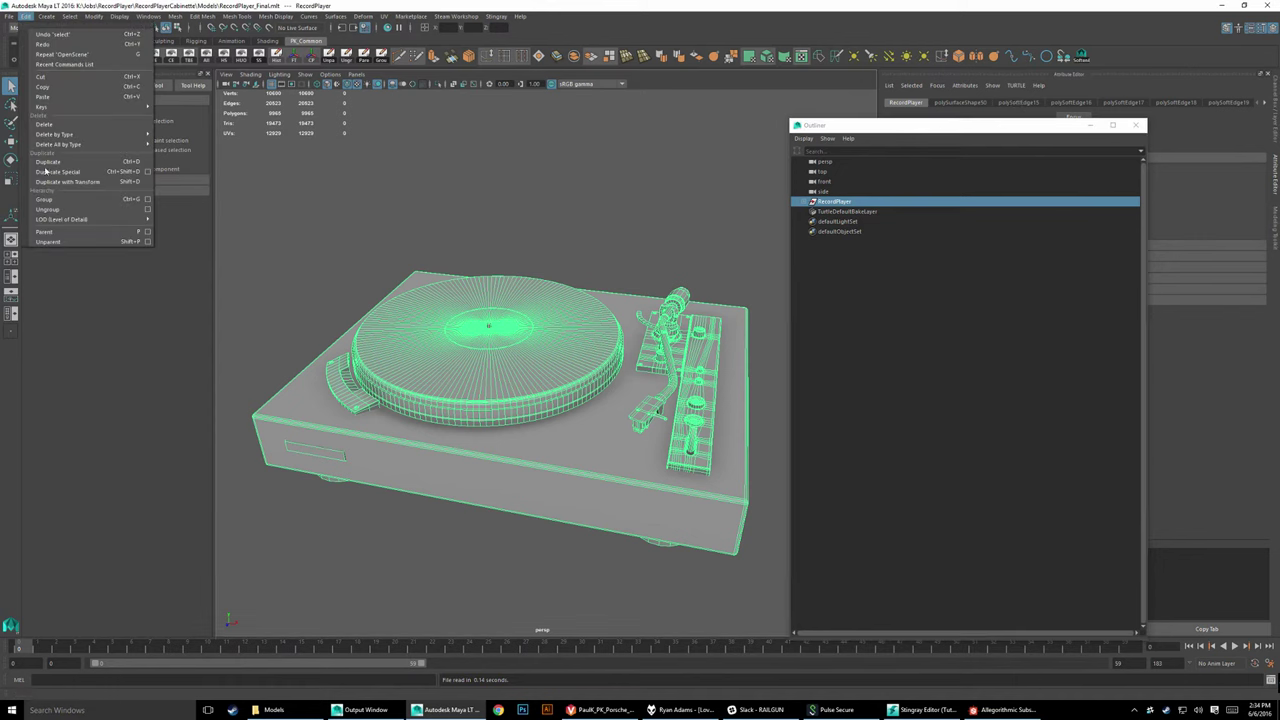
{"action": "mouse_move", "coordinate": [56, 134]}
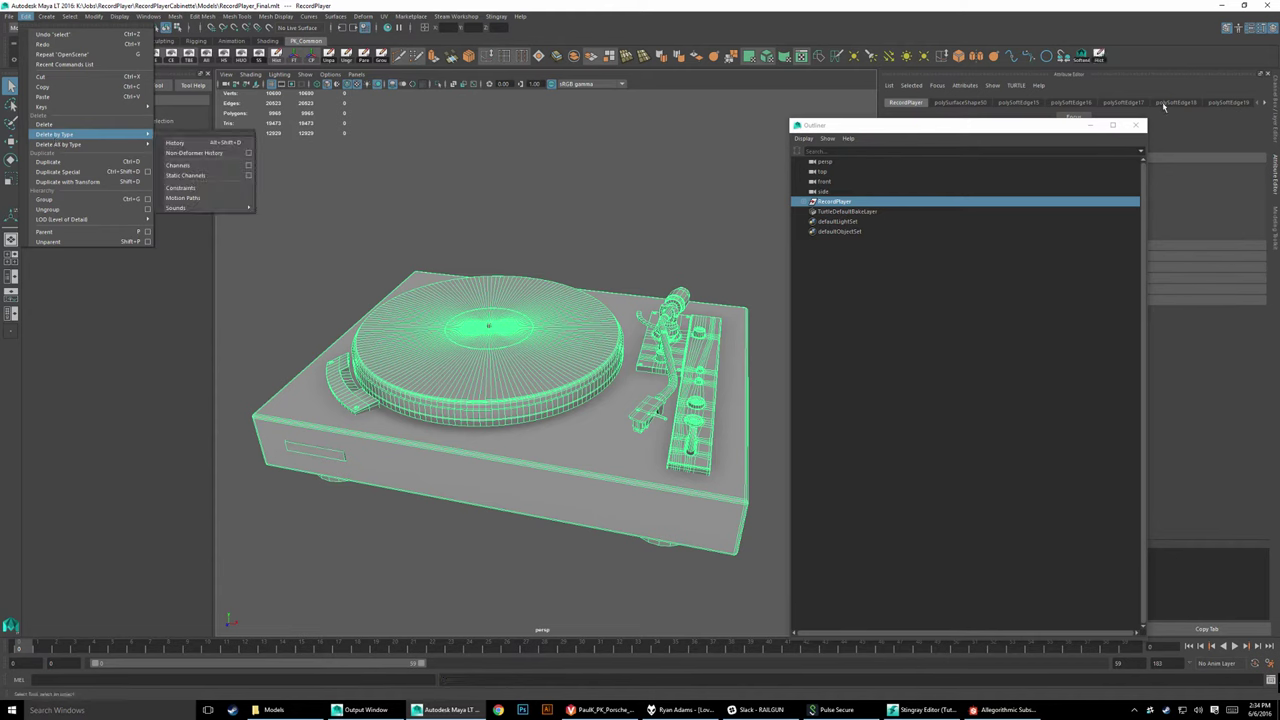
{"action": "left_click", "coordinate": [1103, 60]}
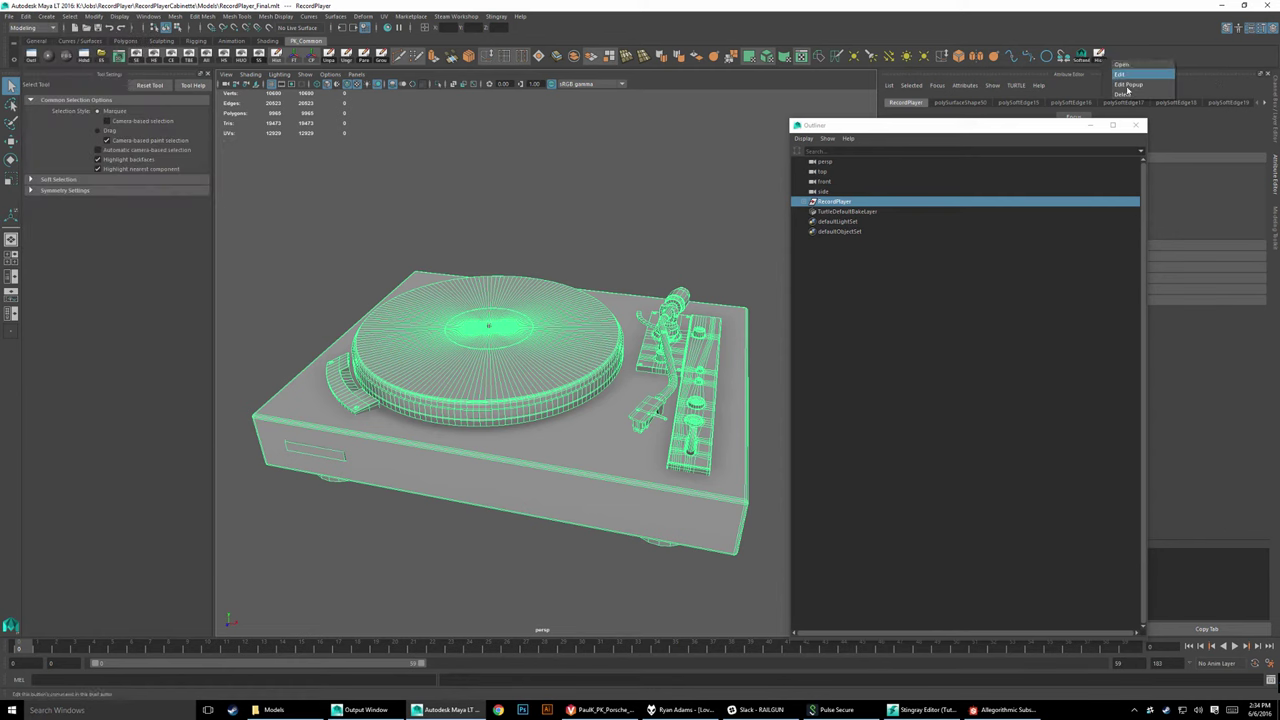
{"action": "left_click", "coordinate": [277, 56]}
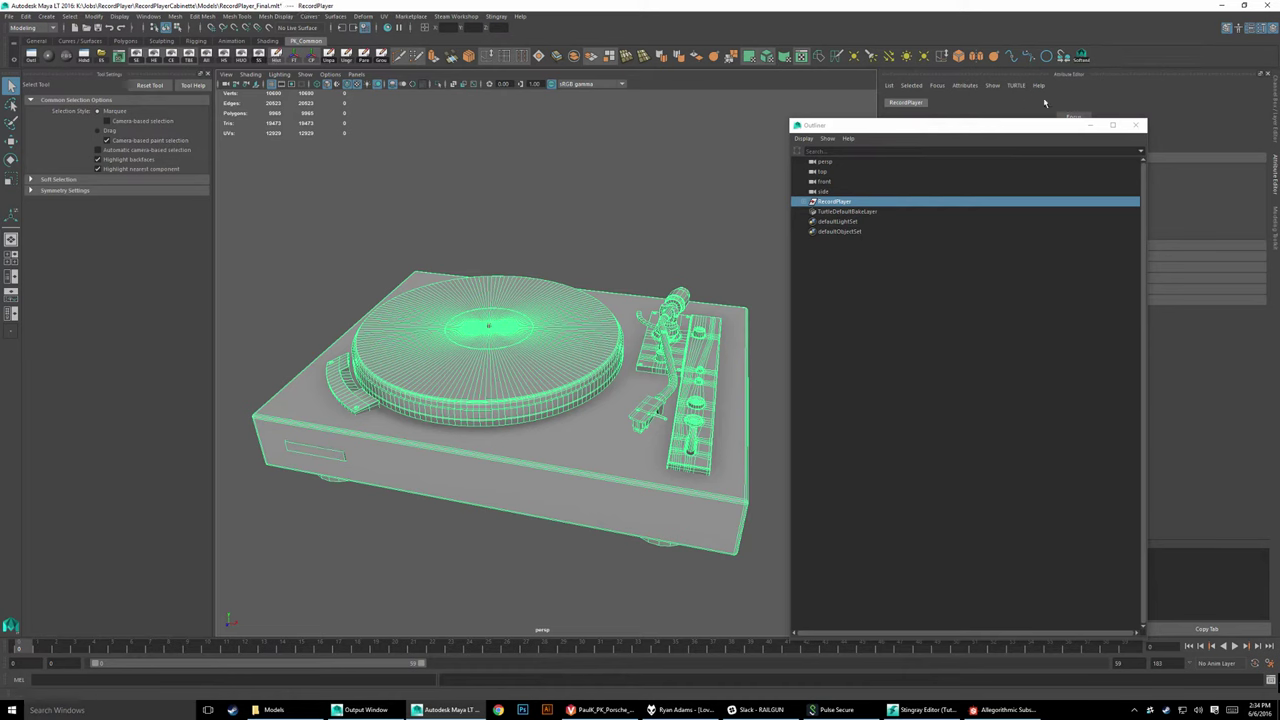
Step: Expand RecordPlayer in the Outliner and step through its Record, Body, Turntable and Tonearm parts
{"action": "left_click", "coordinate": [807, 202]}
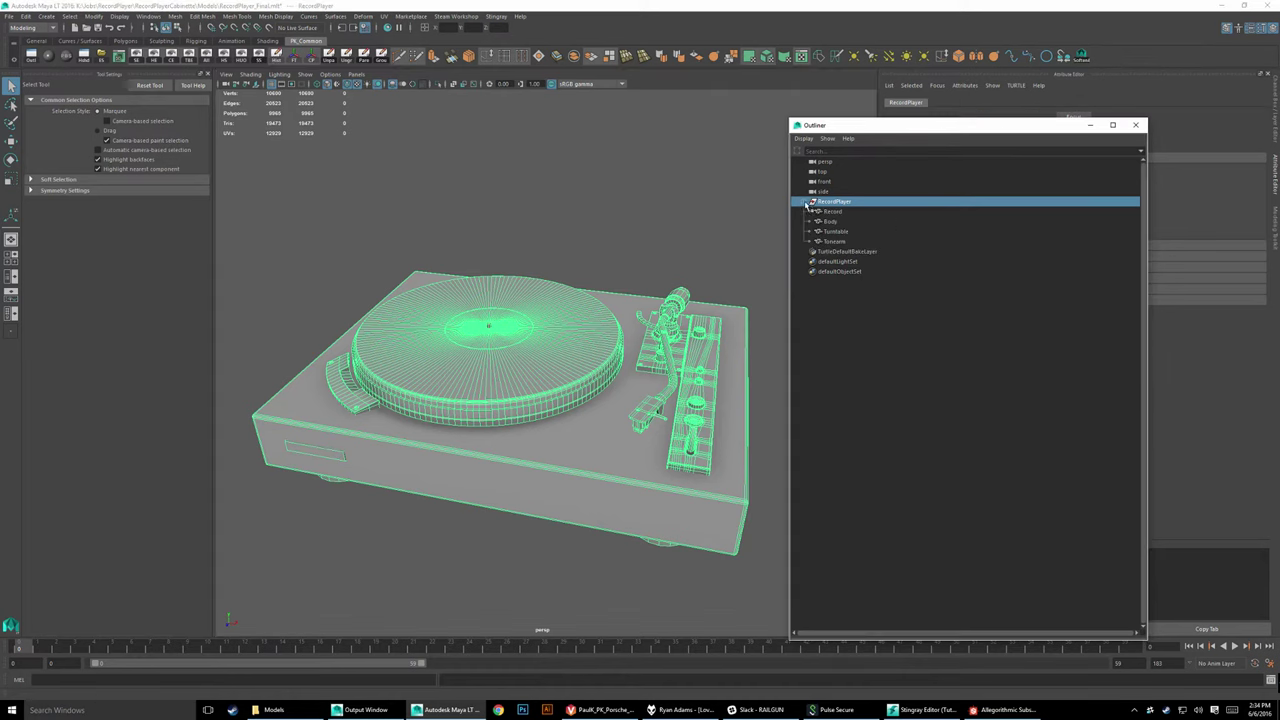
{"action": "left_click", "coordinate": [844, 215]}
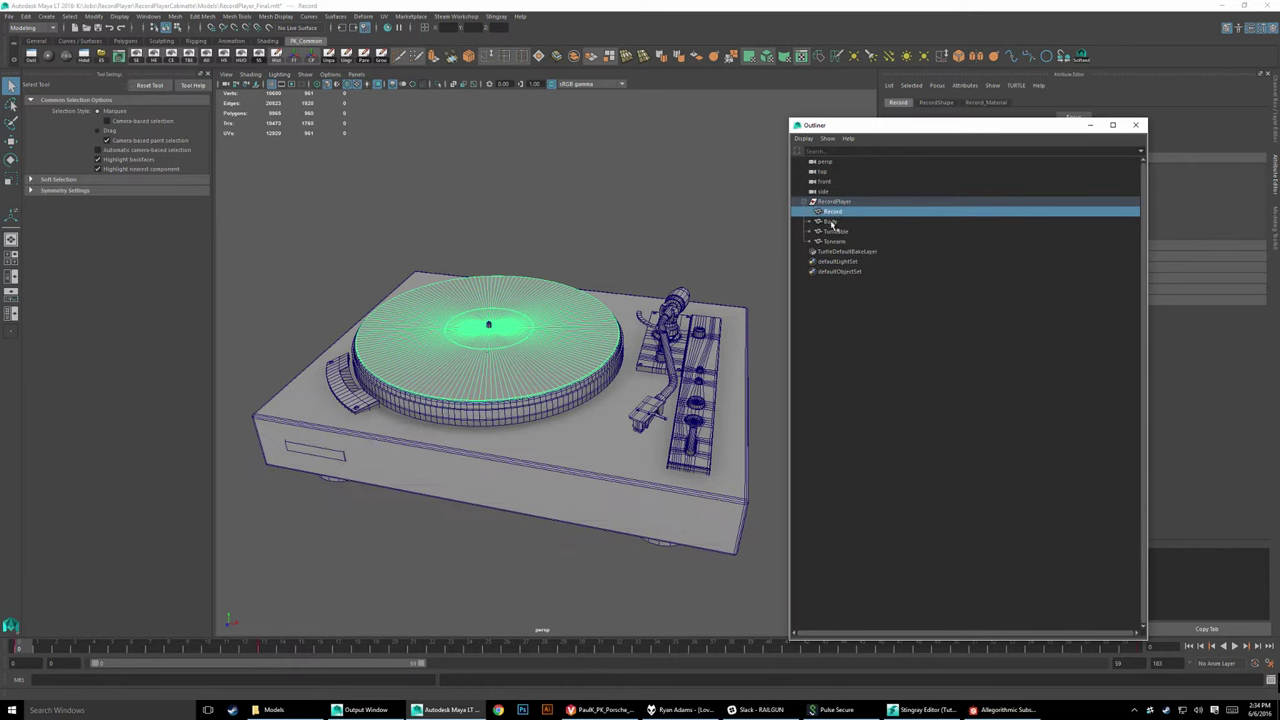
{"action": "left_click", "coordinate": [831, 222]}
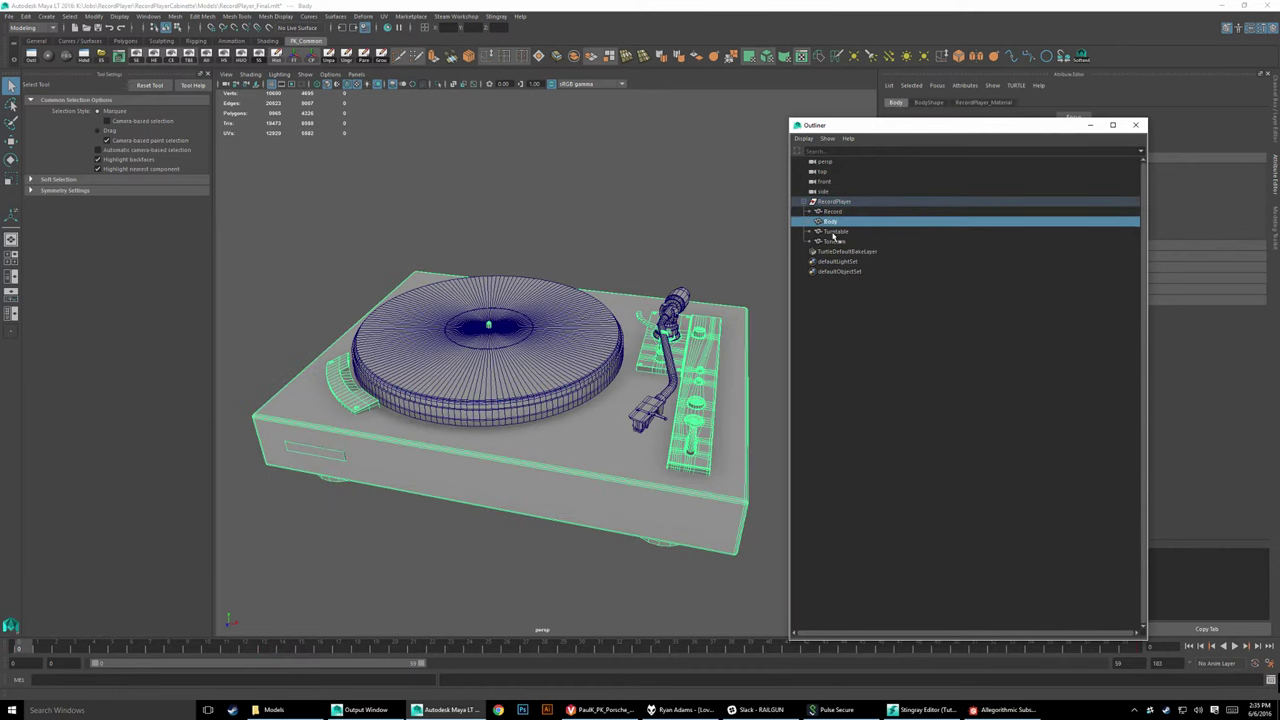
{"action": "left_click", "coordinate": [834, 231]}
{"action": "left_click", "coordinate": [831, 222]}
{"action": "left_click", "coordinate": [836, 231]}
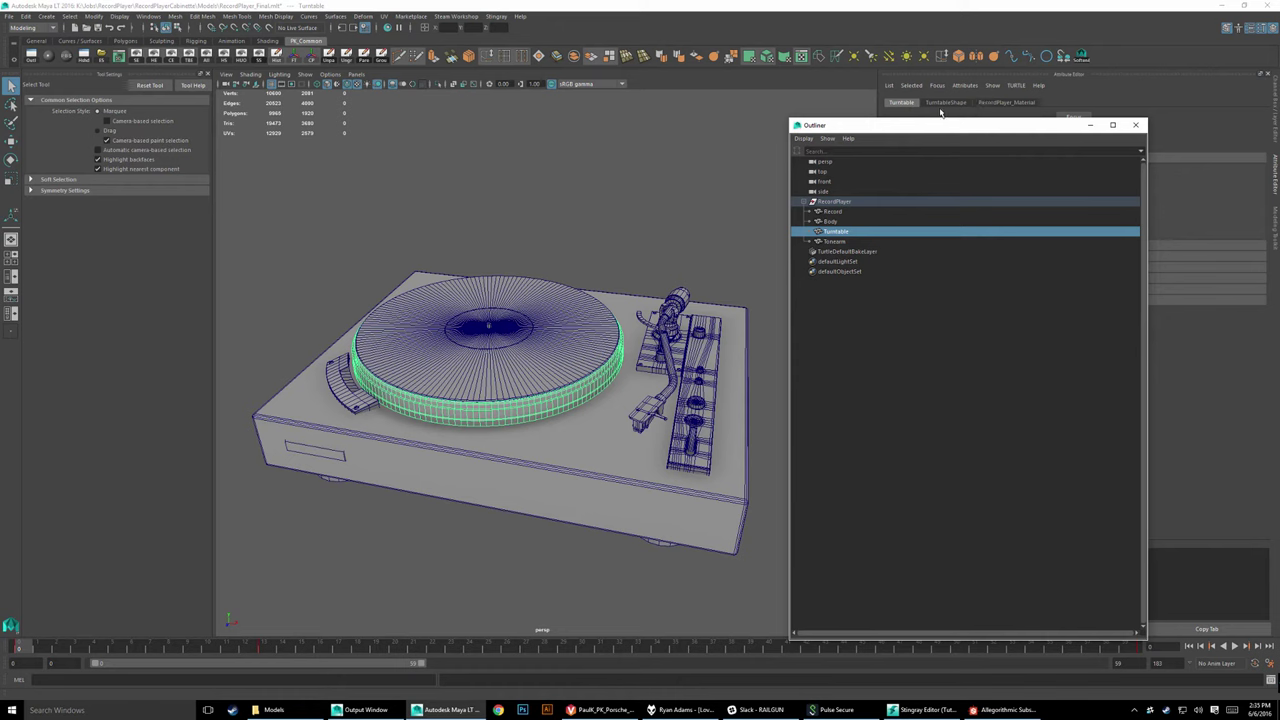
{"action": "left_click", "coordinate": [838, 242]}
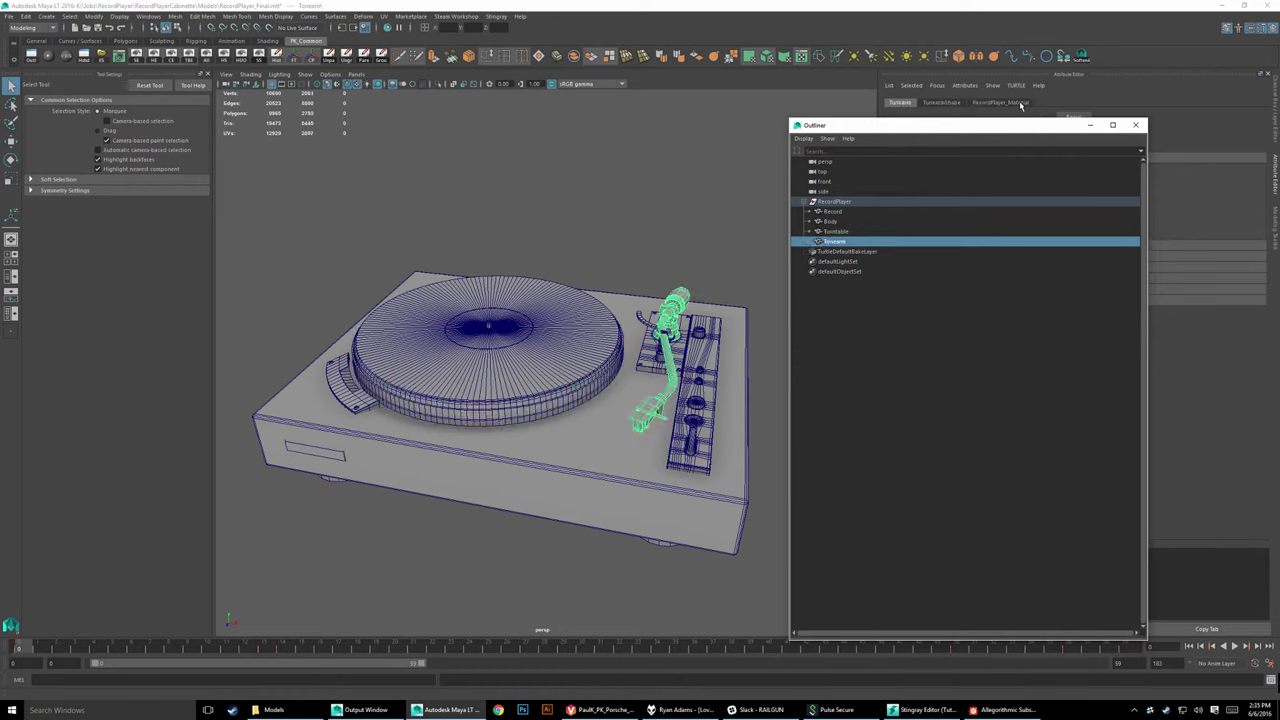
{"action": "left_click", "coordinate": [838, 232]}
{"action": "left_click", "coordinate": [838, 243]}
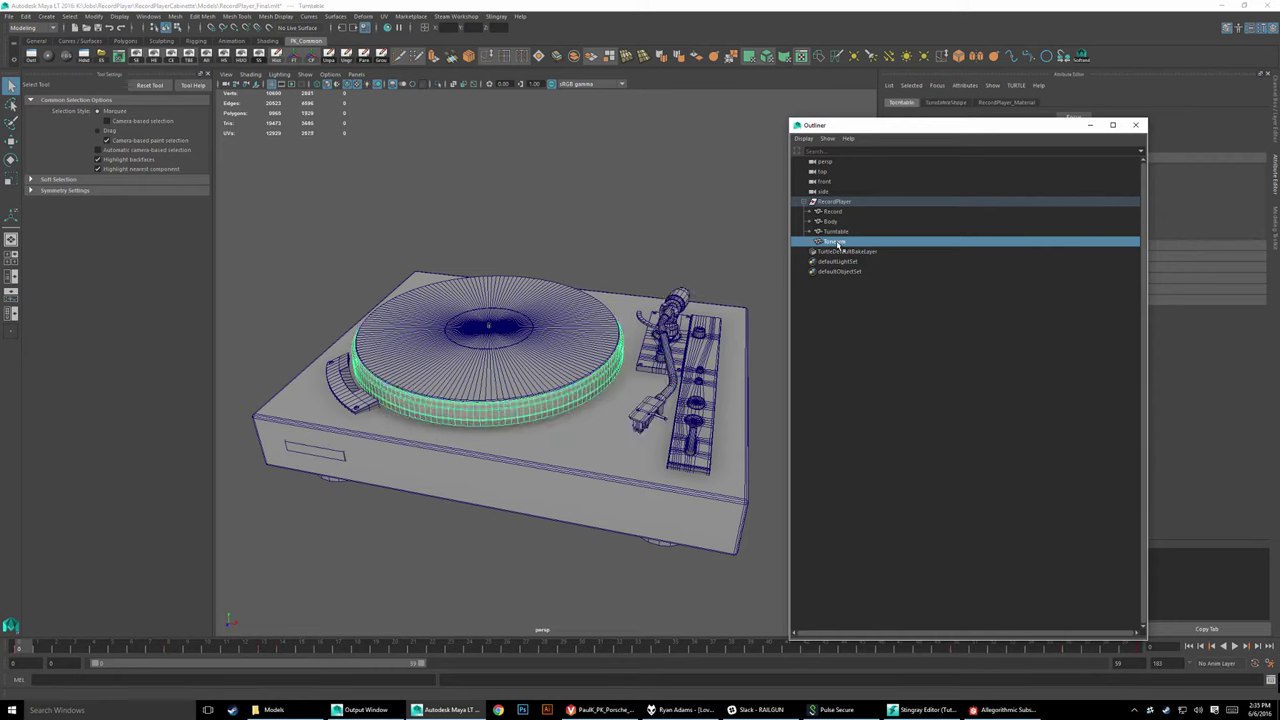
{"action": "left_click", "coordinate": [836, 234]}
Step: Select the whole RecordPlayer group, collapse its hierarchy, then deselect it
{"action": "left_click", "coordinate": [830, 221]}
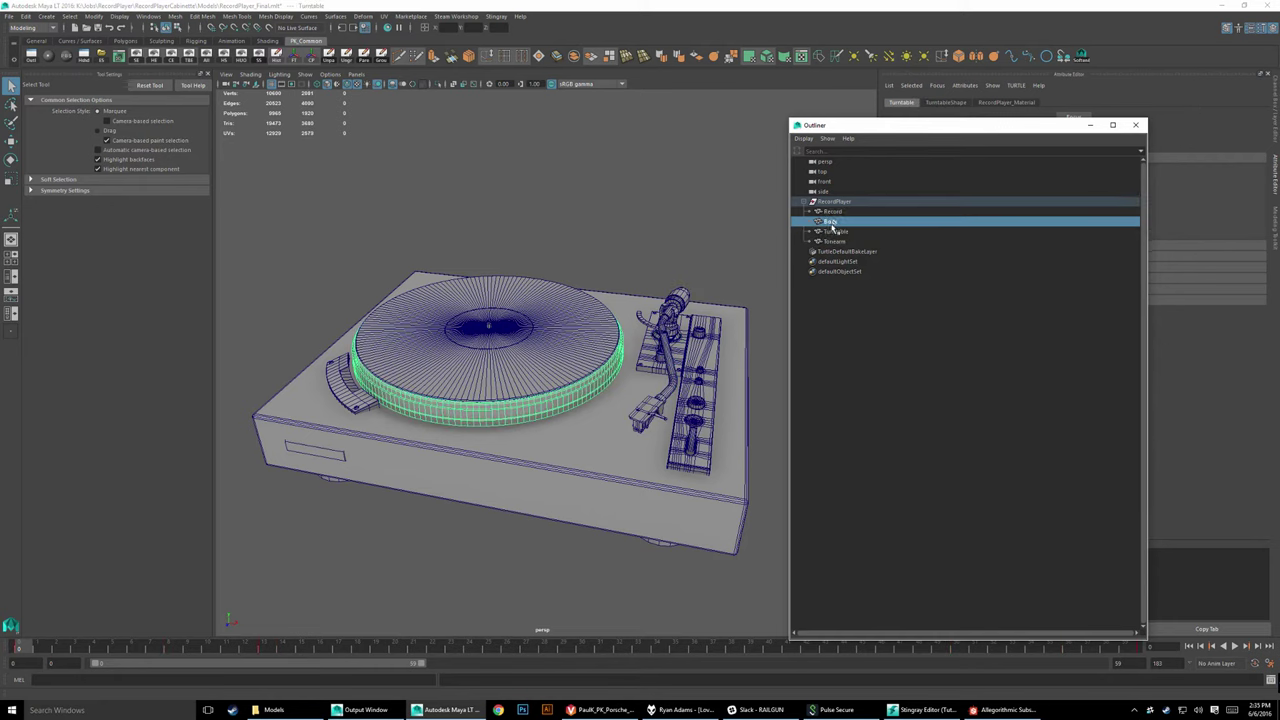
{"action": "left_click", "coordinate": [828, 211]}
{"action": "left_click", "coordinate": [820, 202]}
{"action": "left_click", "coordinate": [811, 203]}
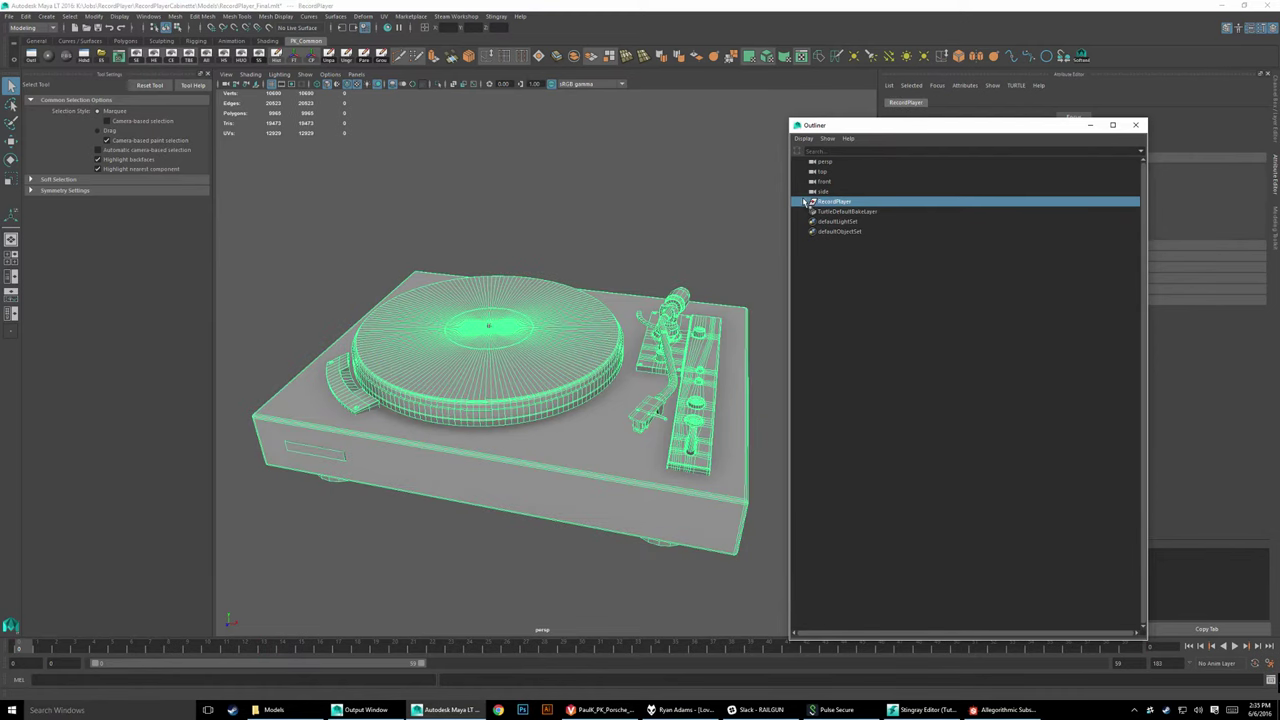
{"action": "left_click", "coordinate": [865, 286]}
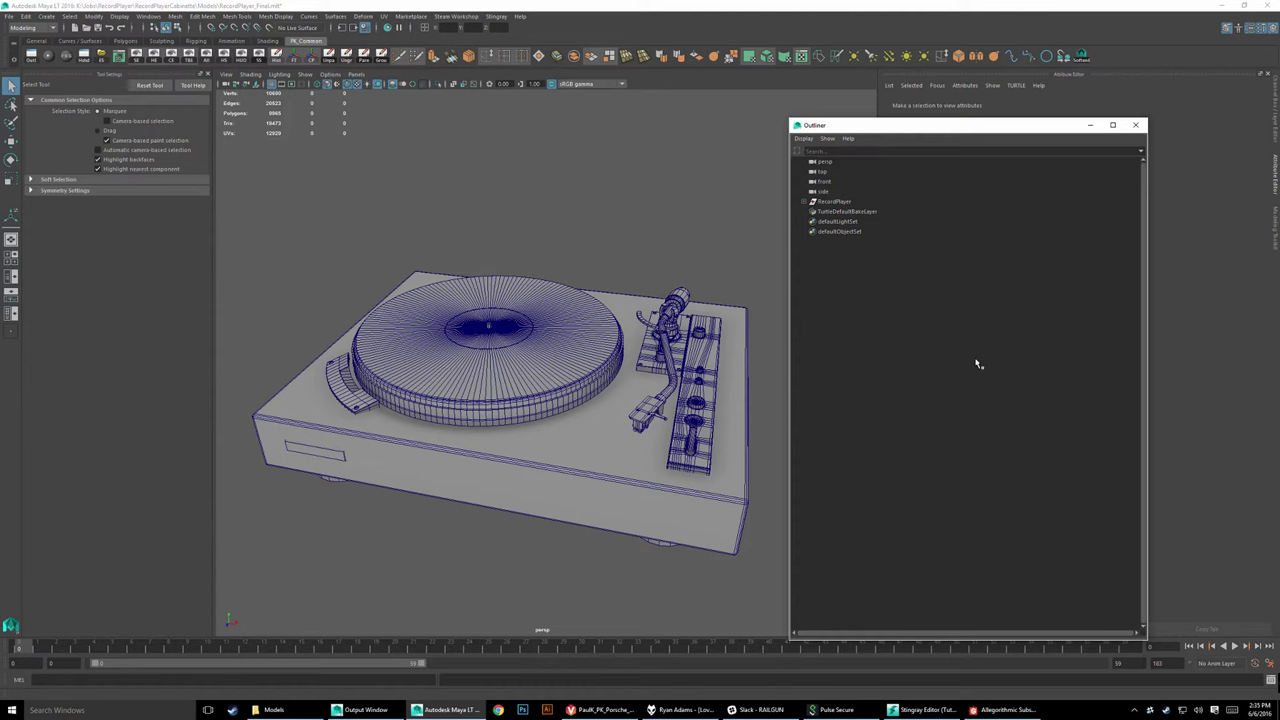
Step: Select the record player in the viewport and click through its Turntable, Tonearm and Body parts
{"action": "left_click", "coordinate": [612, 410]}
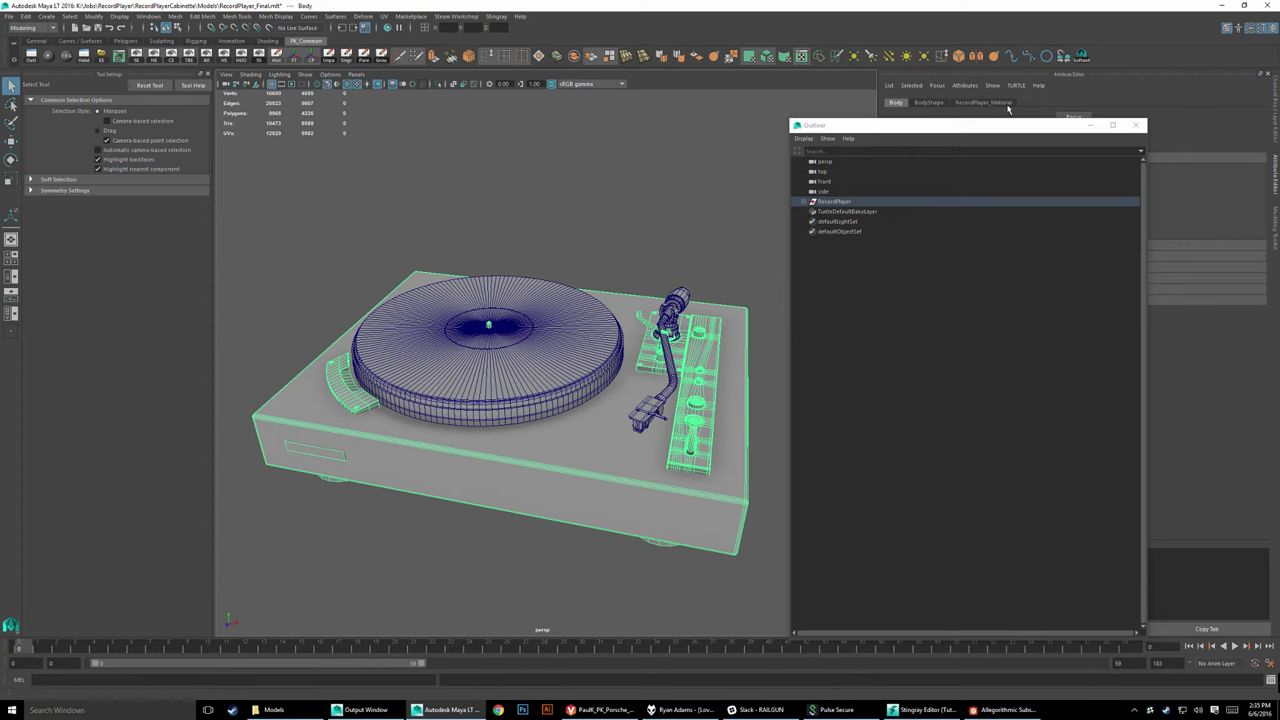
{"action": "left_click", "coordinate": [805, 201]}
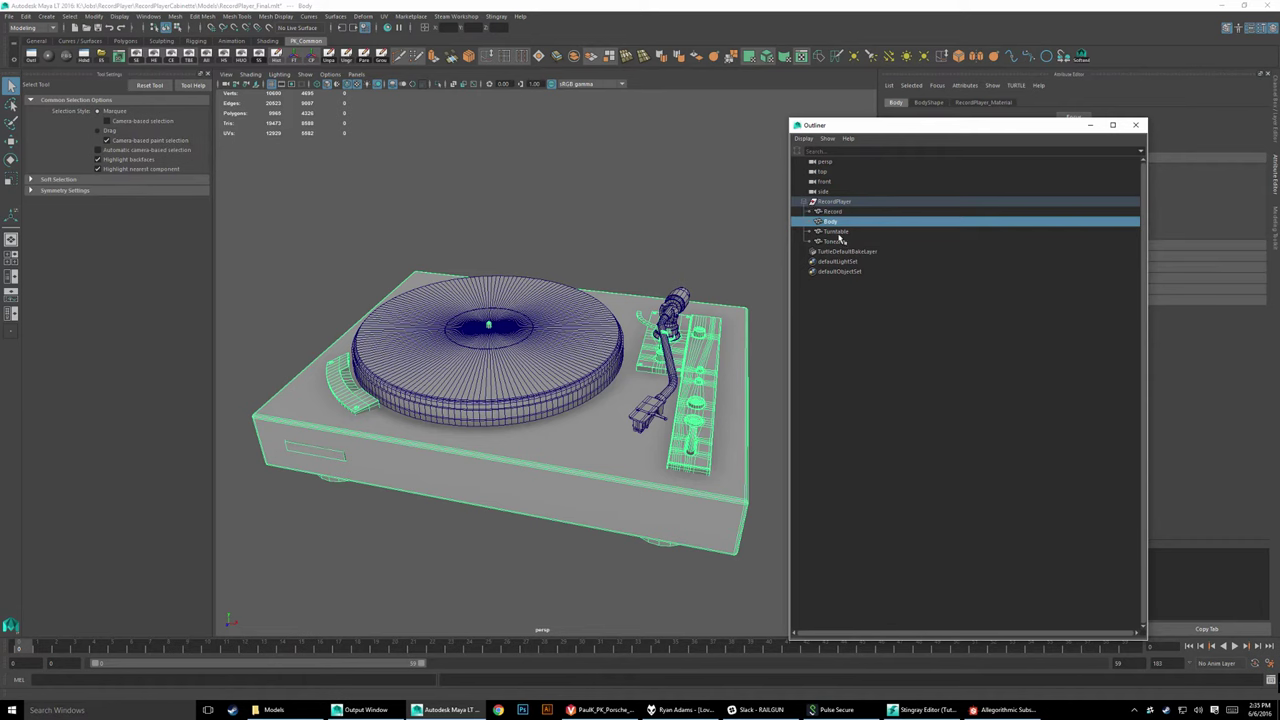
{"action": "left_click", "coordinate": [838, 234]}
{"action": "left_click", "coordinate": [838, 241]}
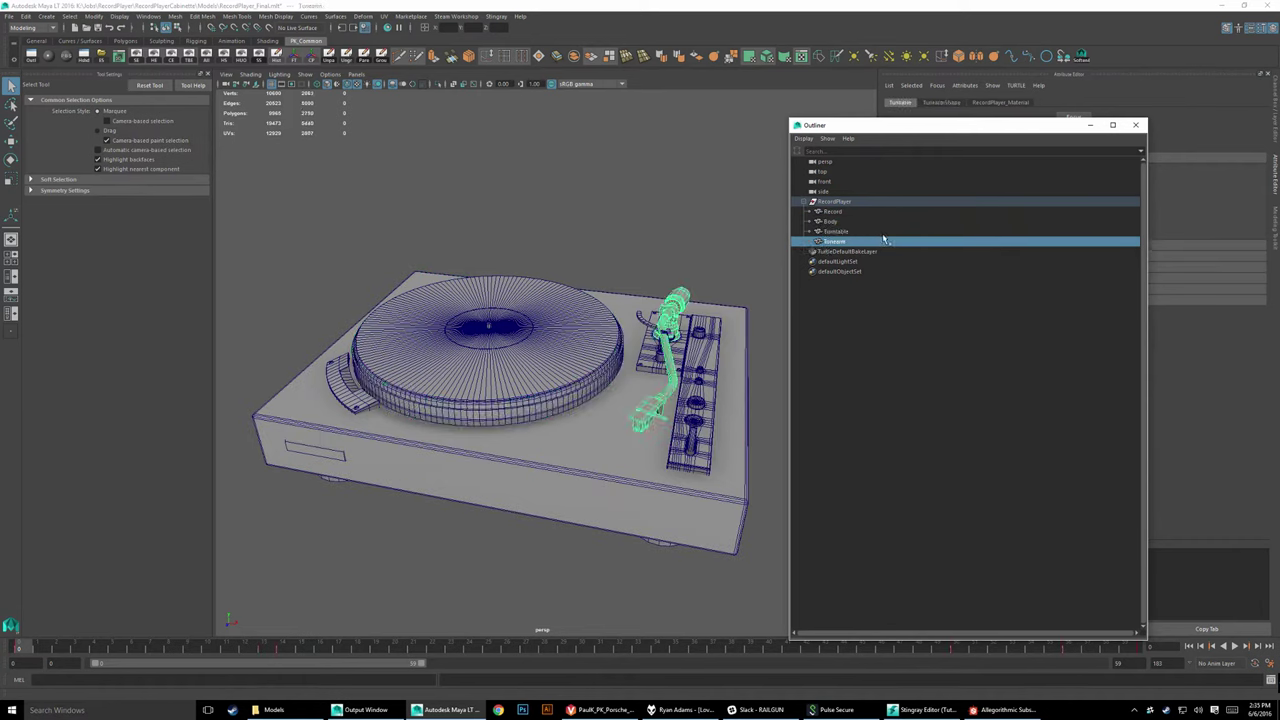
{"action": "left_click", "coordinate": [630, 256]}
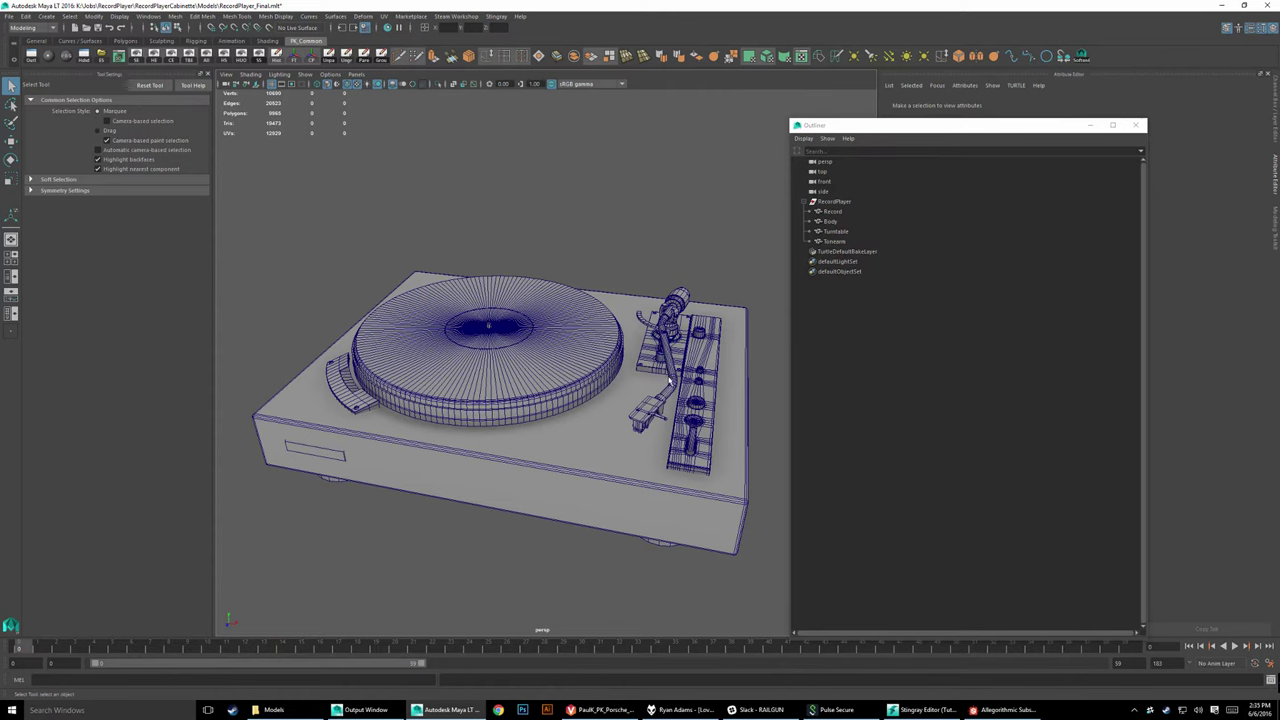
{"action": "left_click", "coordinate": [670, 380]}
{"action": "left_click", "coordinate": [582, 447]}
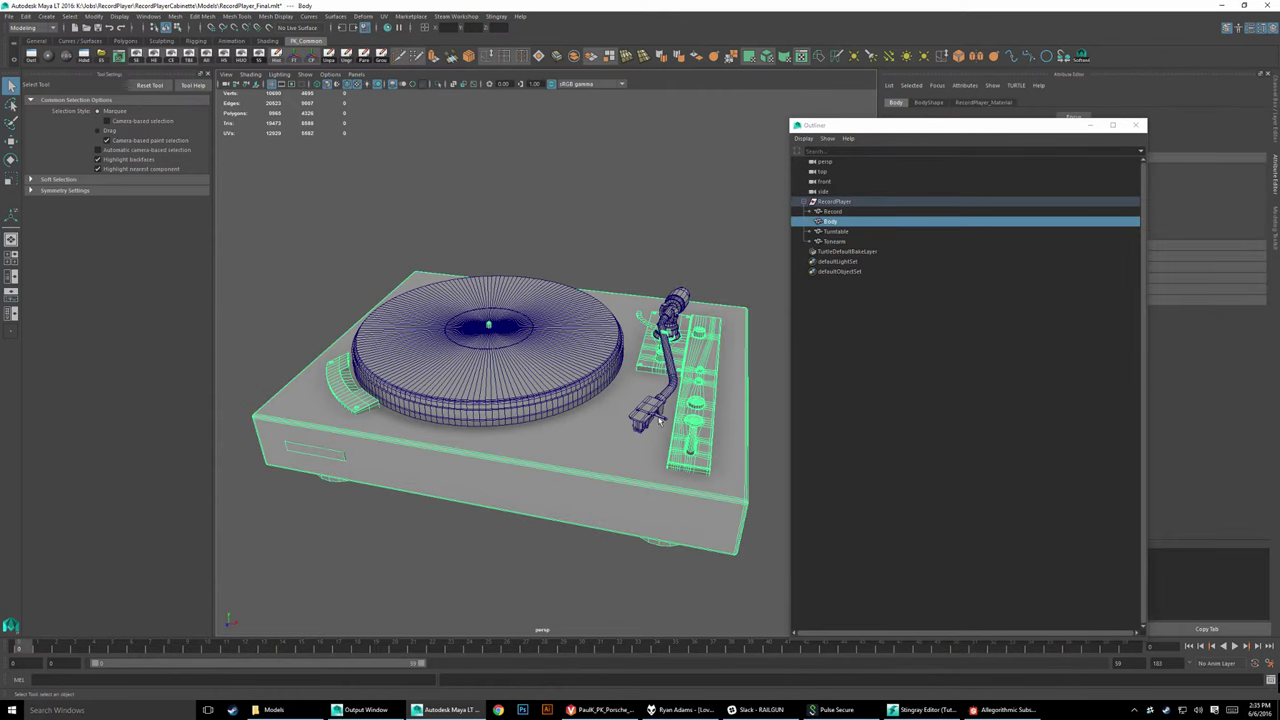
{"action": "left_click", "coordinate": [646, 428]}
{"action": "left_click", "coordinate": [564, 408]}
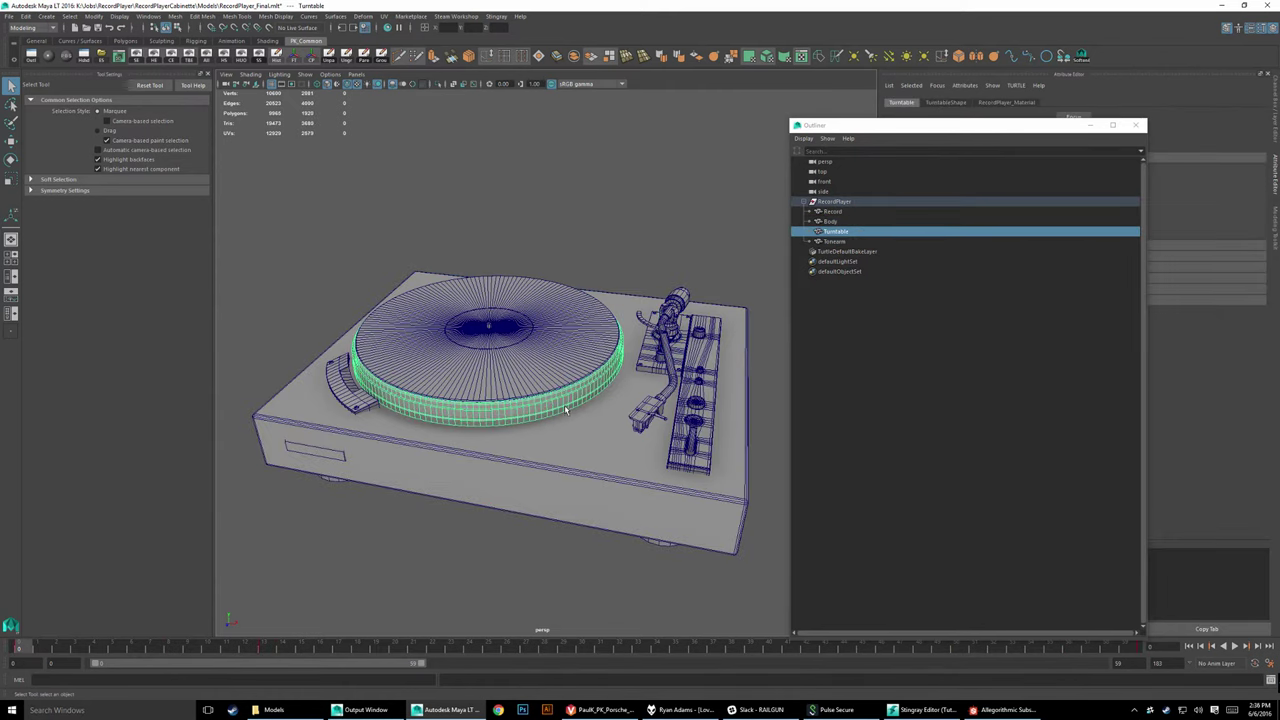
{"action": "left_click", "coordinate": [655, 388]}
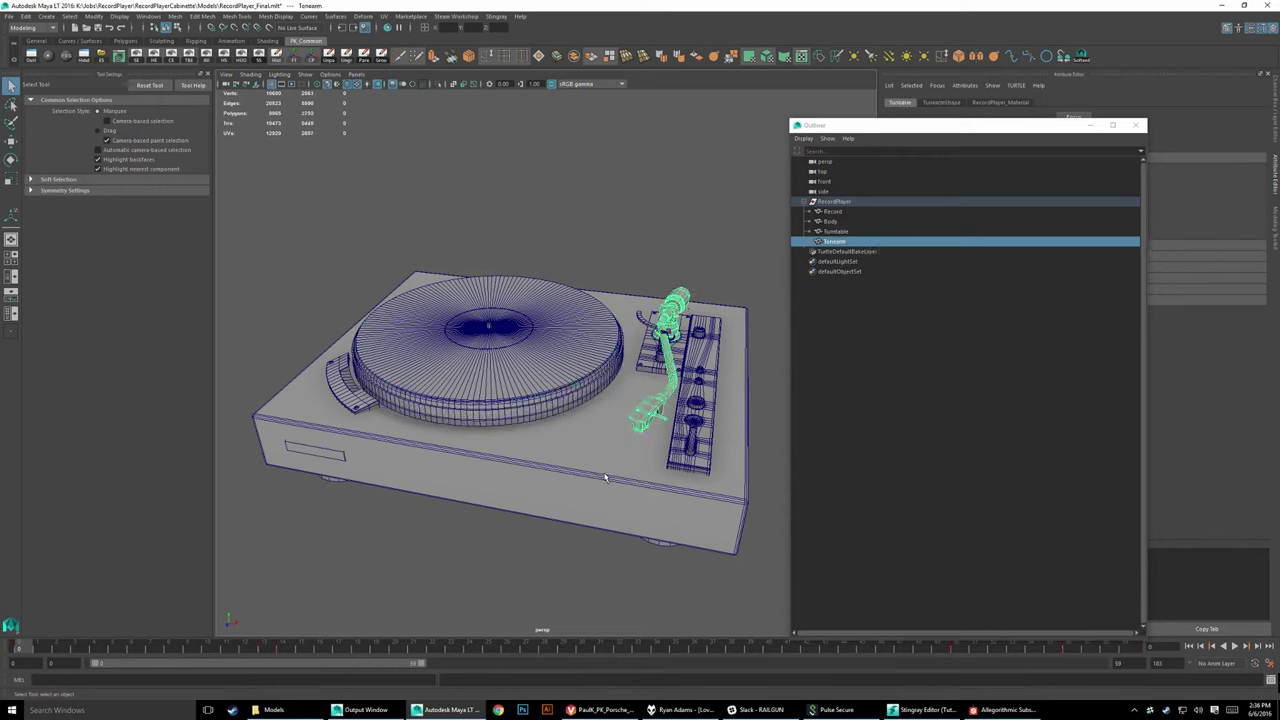
{"action": "left_click", "coordinate": [397, 457]}
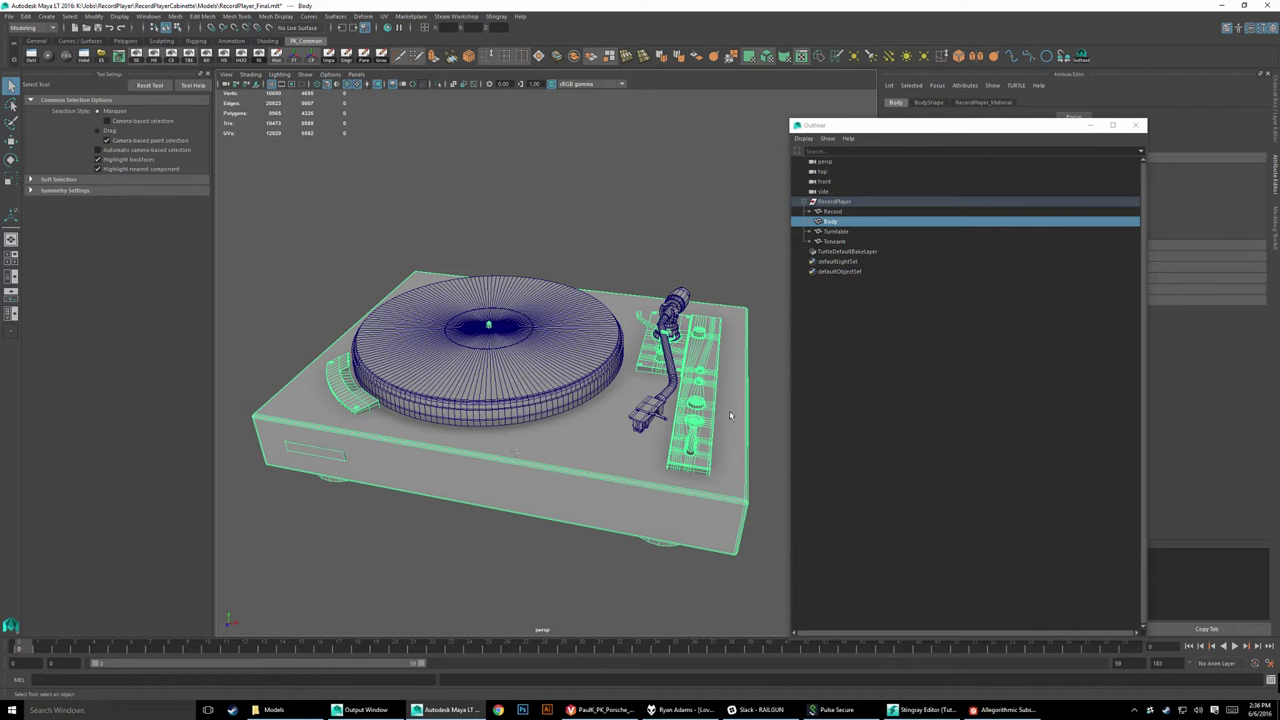
Step: View the Body's RecordPlayer_Material in the Attribute Editor, then check the Tonearm and Turntable
{"action": "left_click", "coordinate": [990, 103]}
{"action": "left_click", "coordinate": [648, 413]}
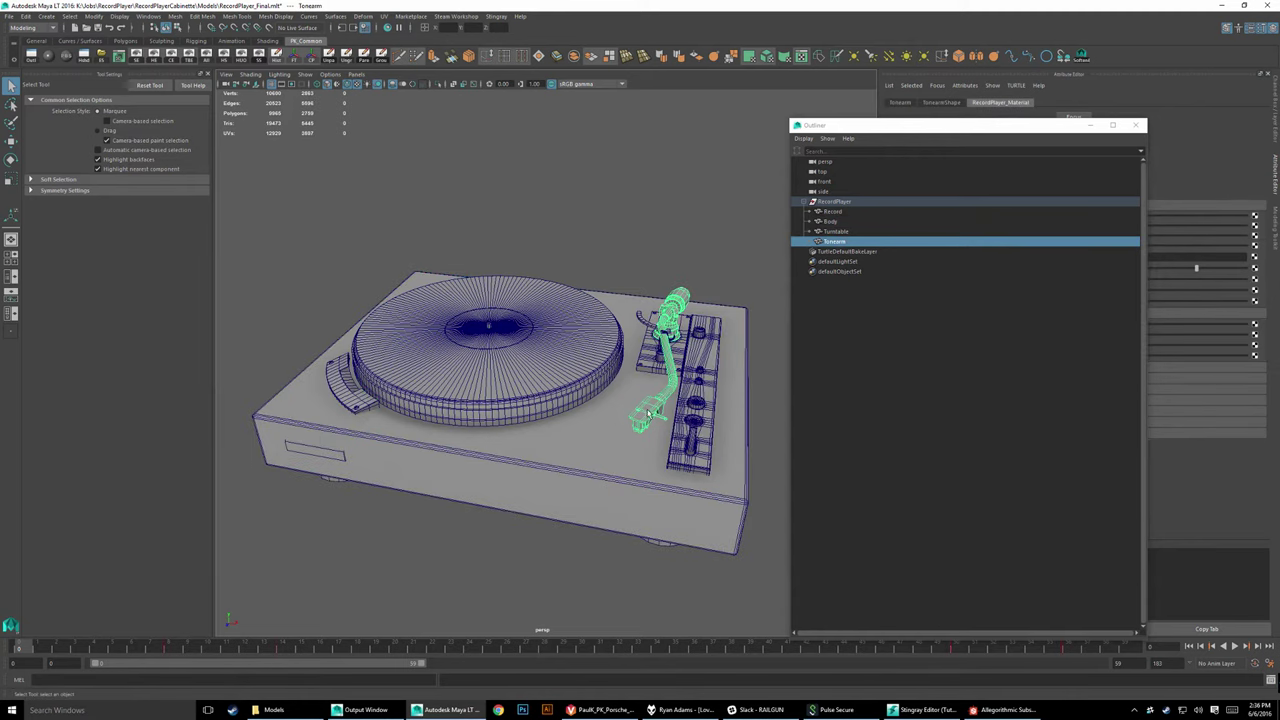
{"action": "key", "text": "Left"}
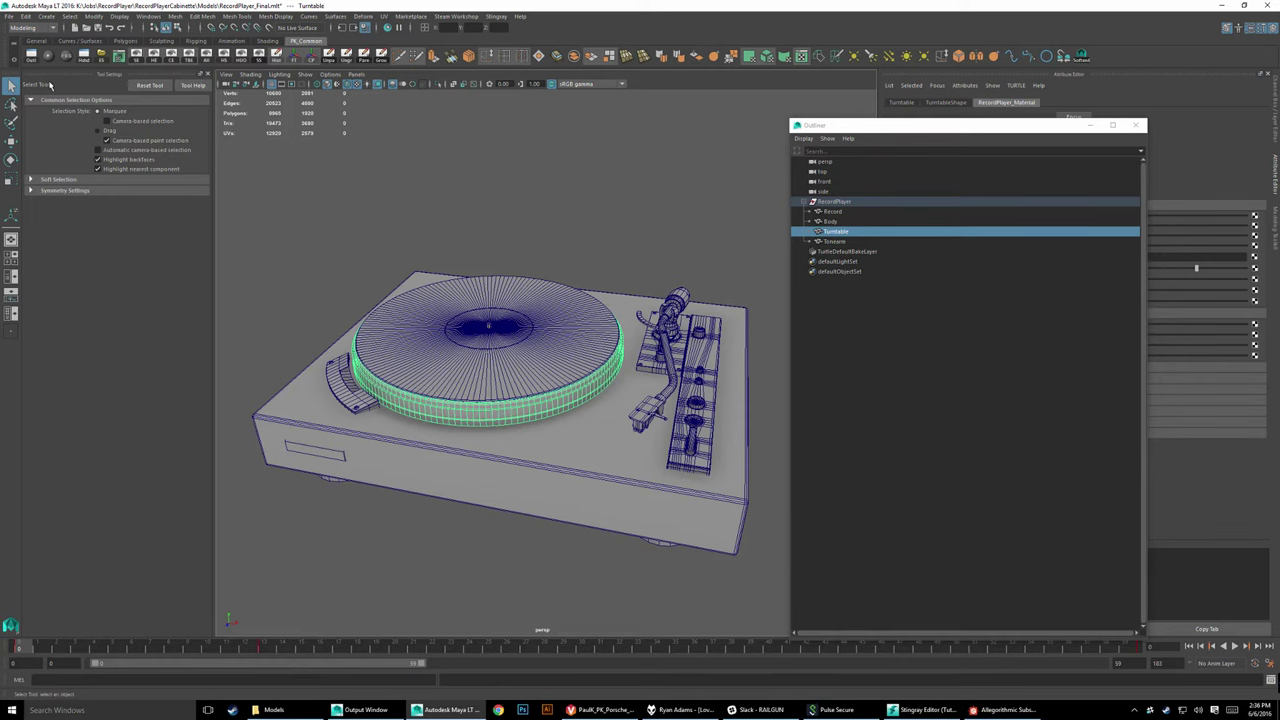
Step: Open the Hypershade and reposition it as a floating window
{"action": "left_click", "coordinate": [86, 56]}
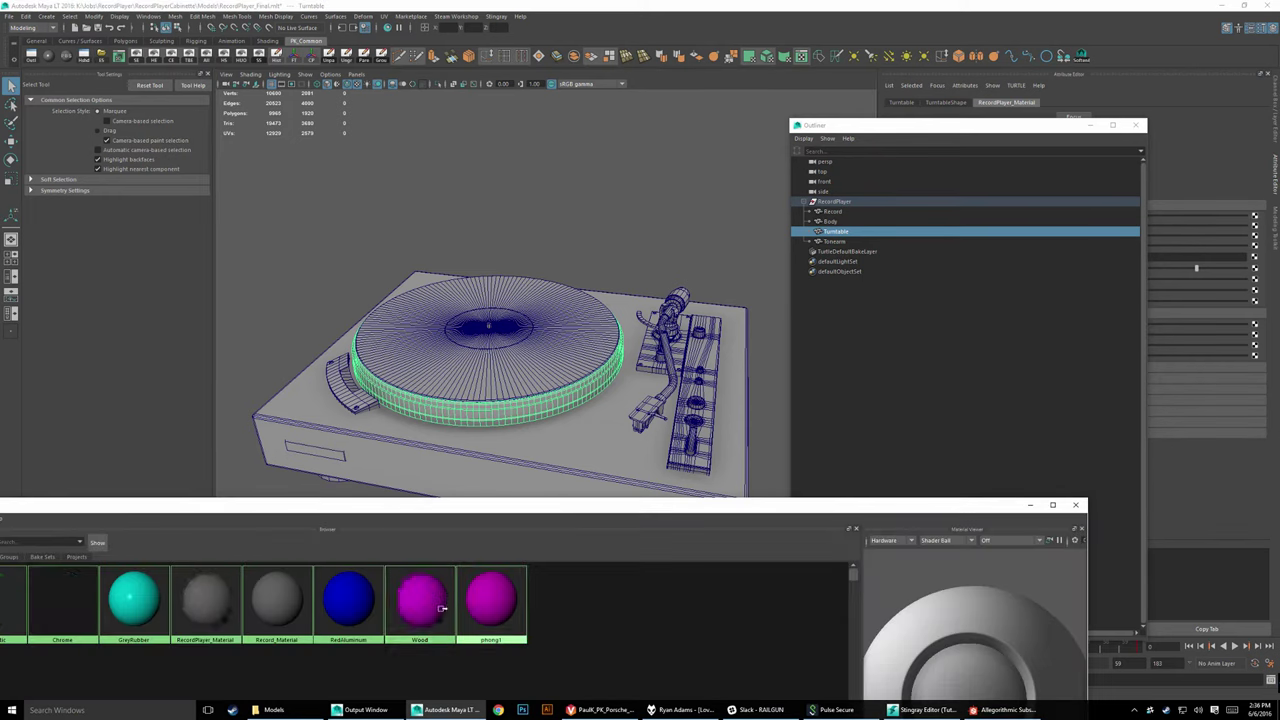
{"action": "left_click_drag", "start_coordinate": [408, 505], "coordinate": [590, 78]}
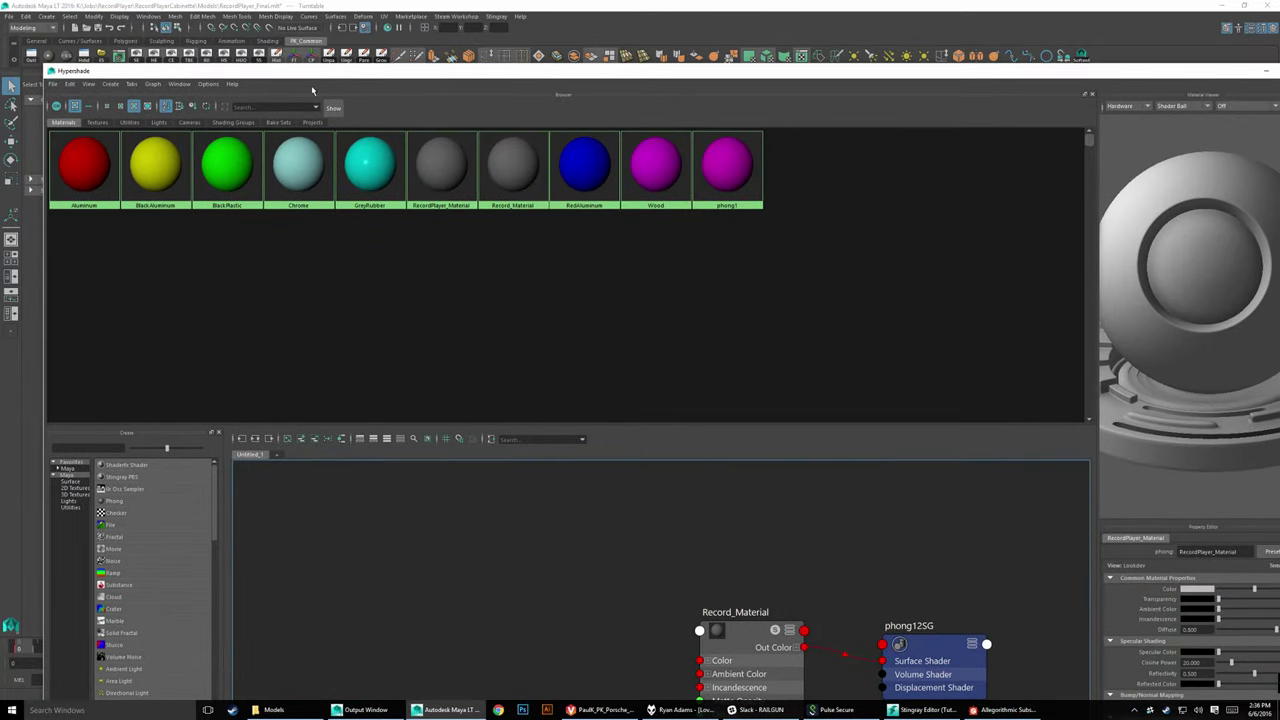
{"action": "mouse_move", "coordinate": [450, 70]}
{"action": "left_mouse_down"}
{"action": "mouse_move", "coordinate": [699, 216]}
{"action": "mouse_move", "coordinate": [611, 189]}
{"action": "left_mouse_up"}
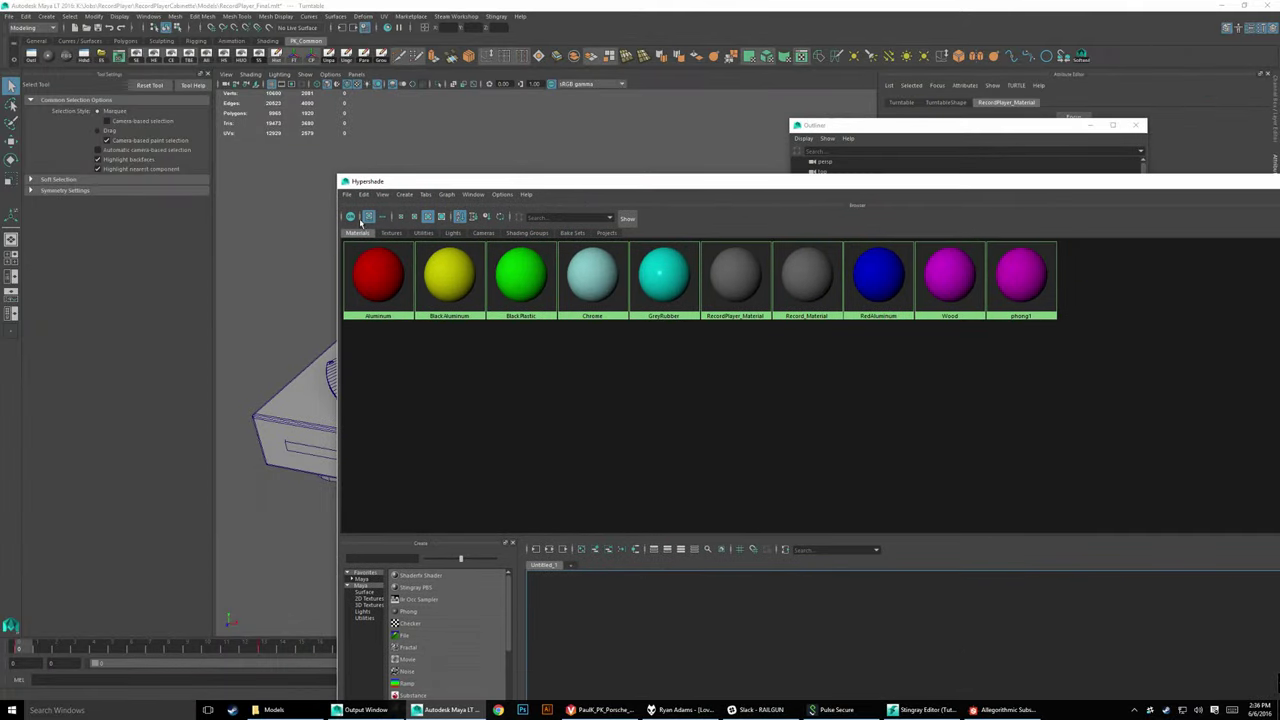
Step: Run Delete Unused Nodes, then select phong1 and move the Hypershade aside
{"action": "left_click", "coordinate": [364, 194]}
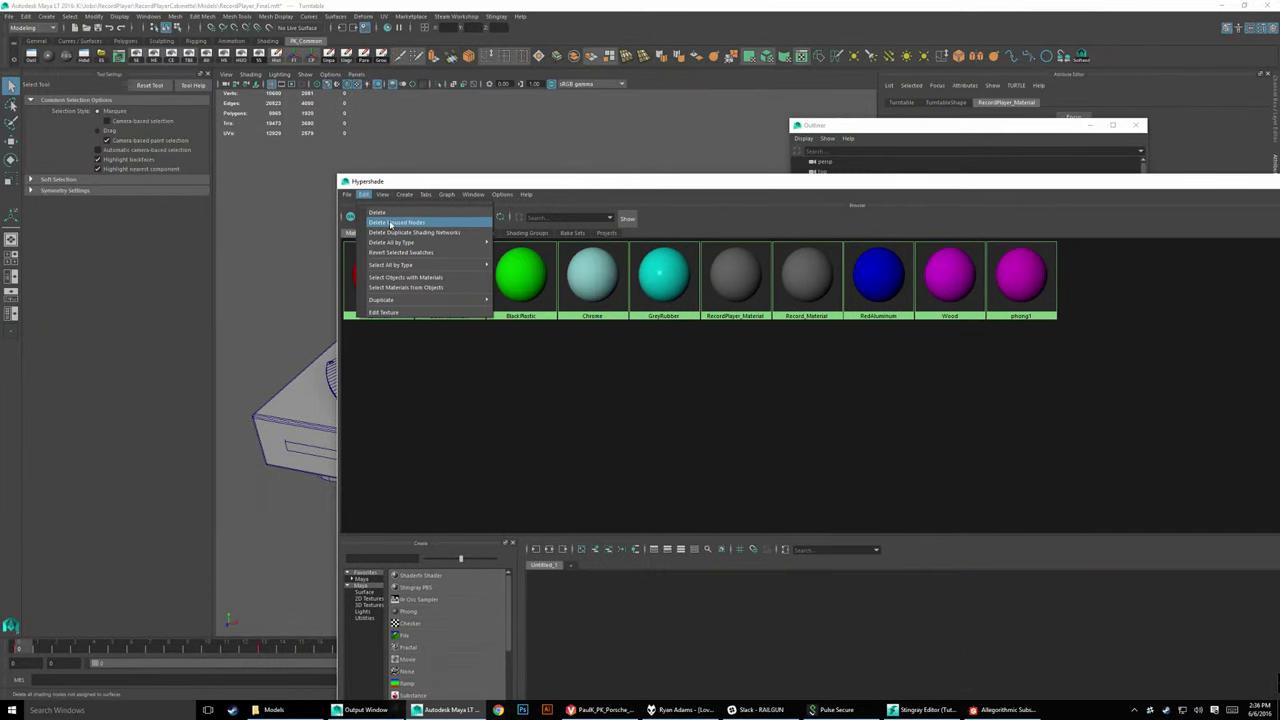
{"action": "left_click", "coordinate": [392, 222]}
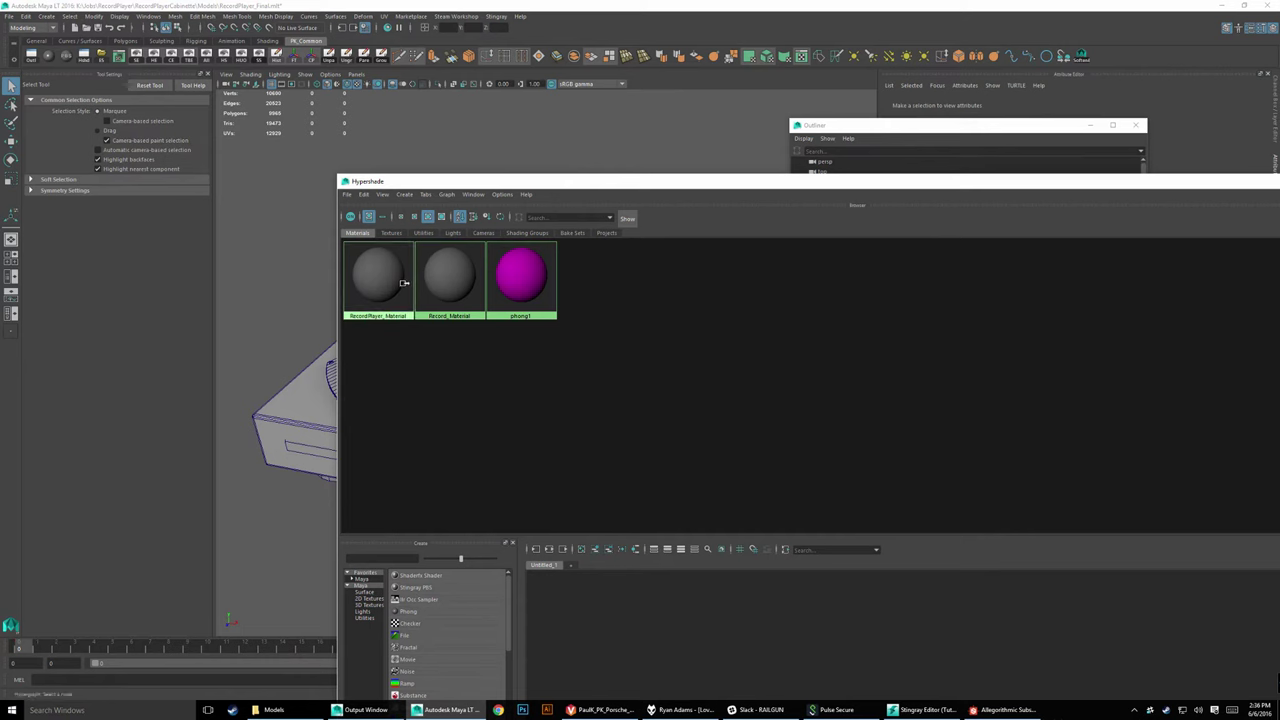
{"action": "left_click", "coordinate": [528, 274]}
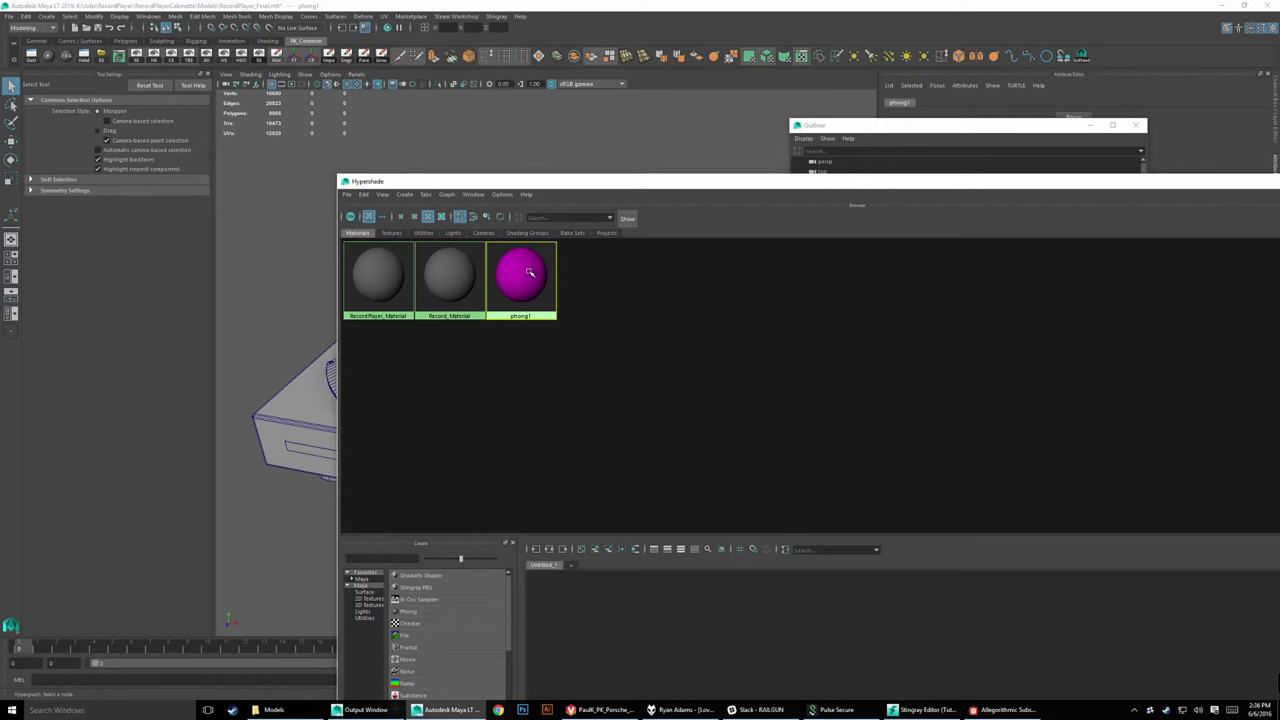
{"action": "left_click_drag", "start_coordinate": [525, 187], "coordinate": [935, 106]}
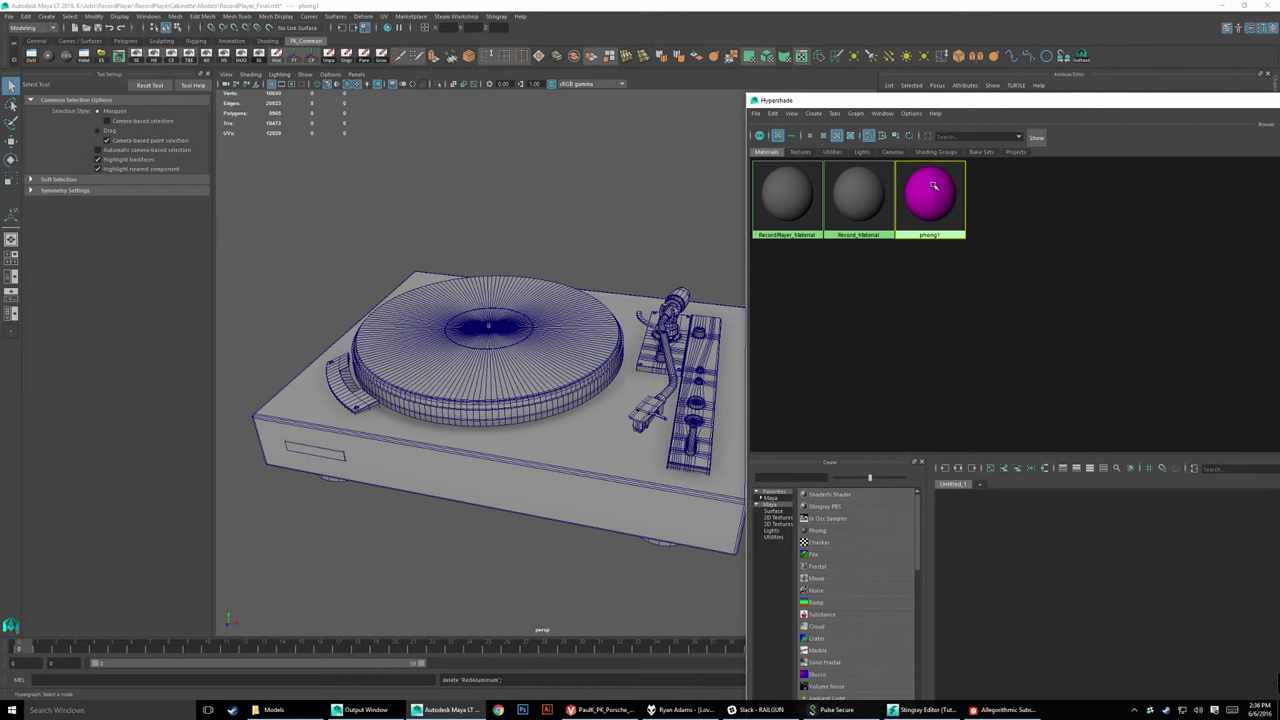
Step: Assign phong1's initialShadingGroup to the record player's Body
{"action": "left_click", "coordinate": [651, 440]}
{"action": "right_click_drag", "start_coordinate": [933, 206], "coordinate": [927, 188]}
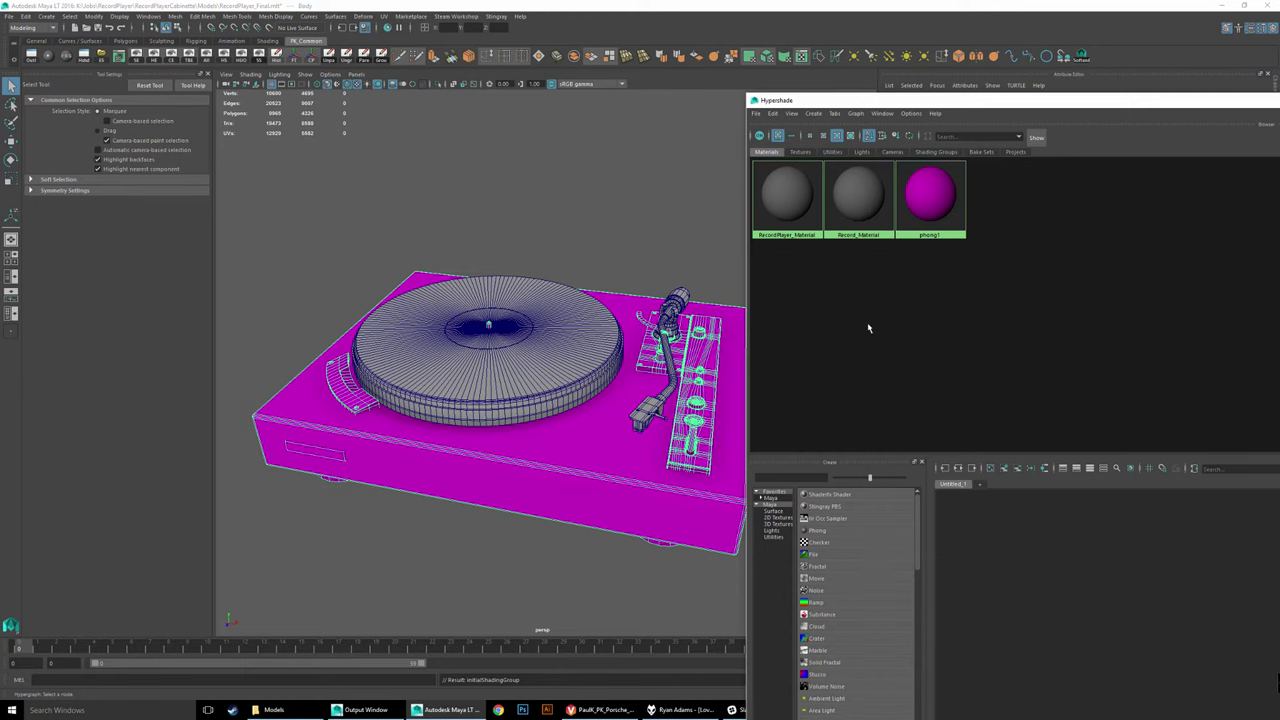
{"action": "left_click", "coordinate": [930, 195]}
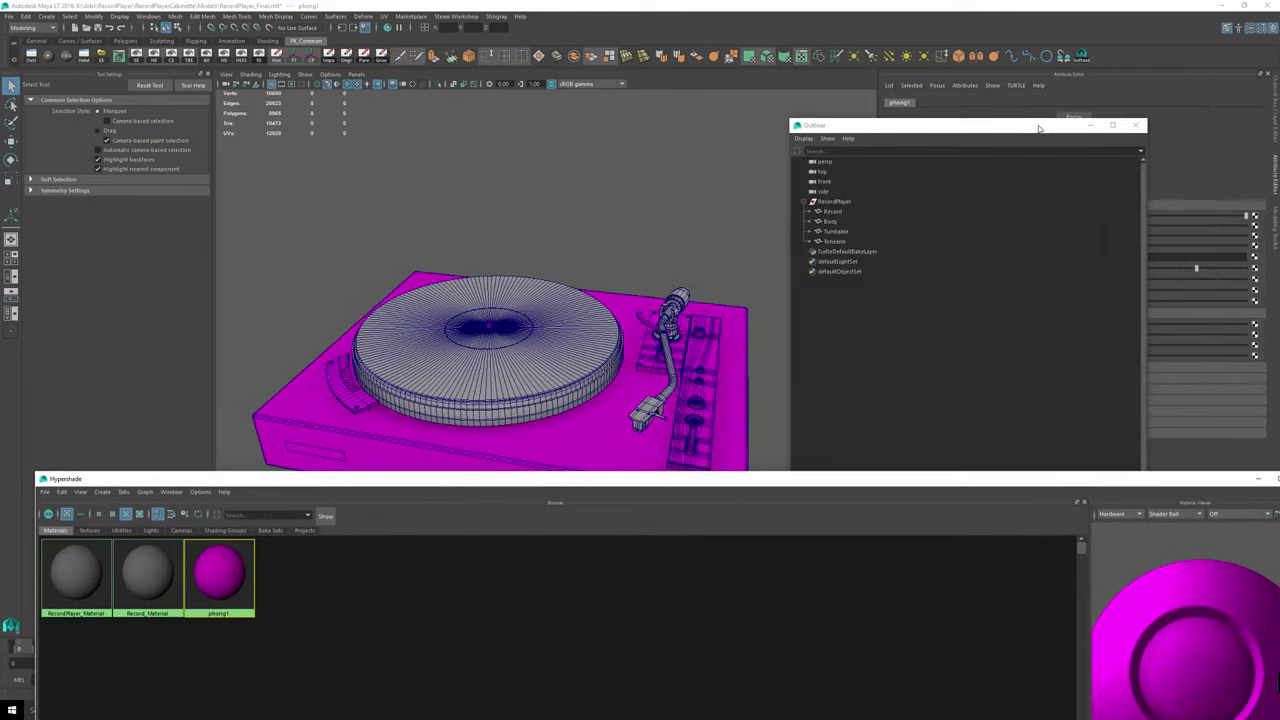
{"action": "left_click_drag", "start_coordinate": [1039, 128], "coordinate": [357, 128]}
{"action": "left_click", "coordinate": [148, 223]}
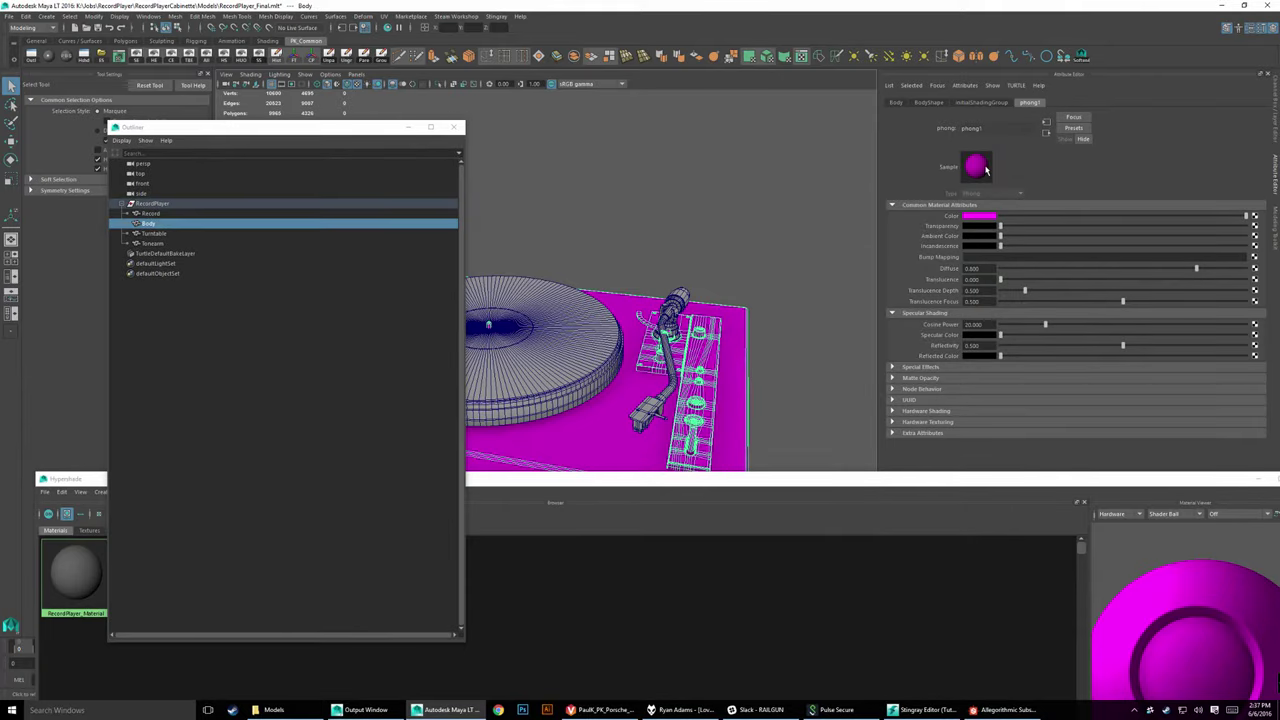
Step: Try another colour for phong1, restore magenta, then dock the Hypershade on the right half
{"action": "left_click", "coordinate": [979, 216]}
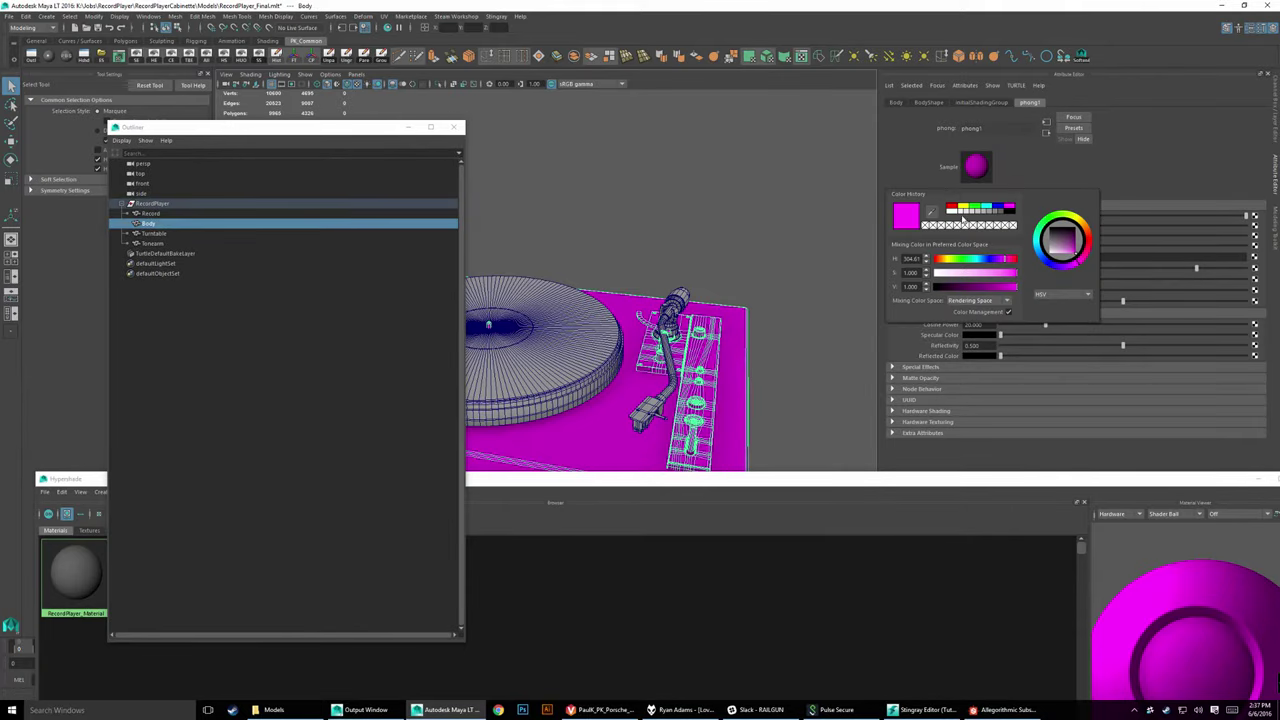
{"action": "left_click", "coordinate": [982, 210]}
{"action": "left_click", "coordinate": [983, 215]}
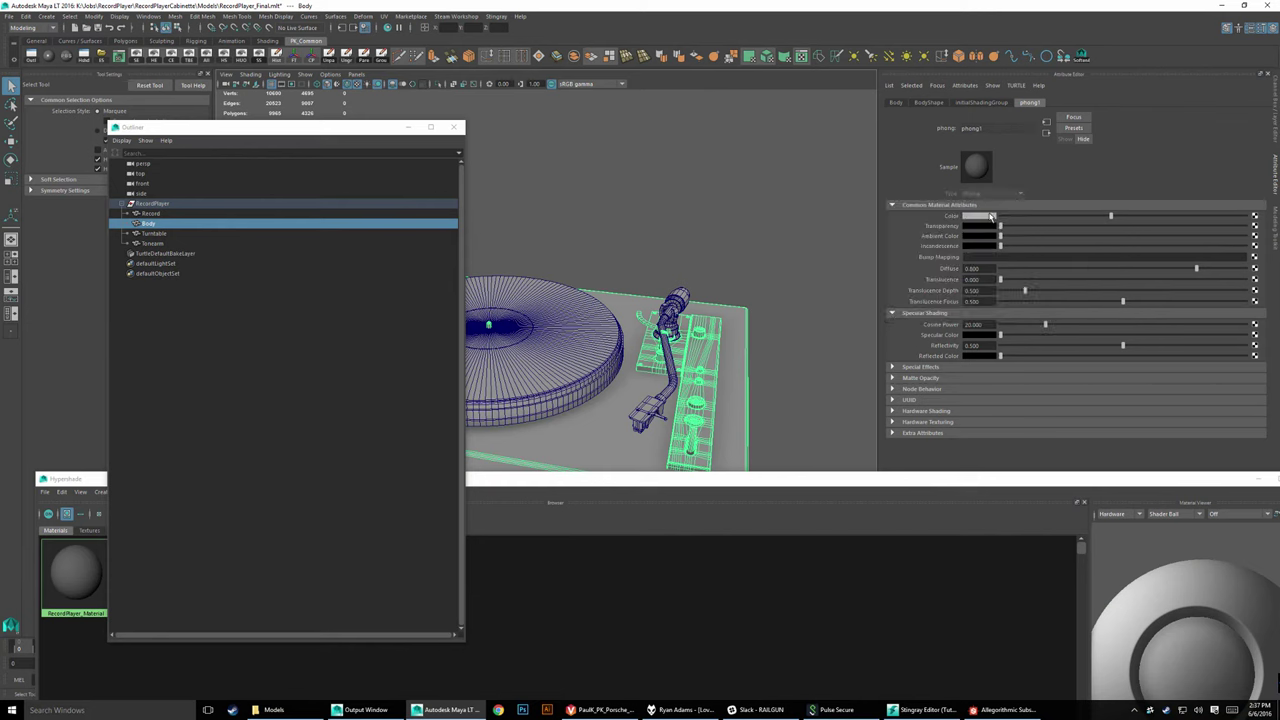
{"action": "left_click", "coordinate": [991, 217]}
{"action": "left_click", "coordinate": [1010, 189]}
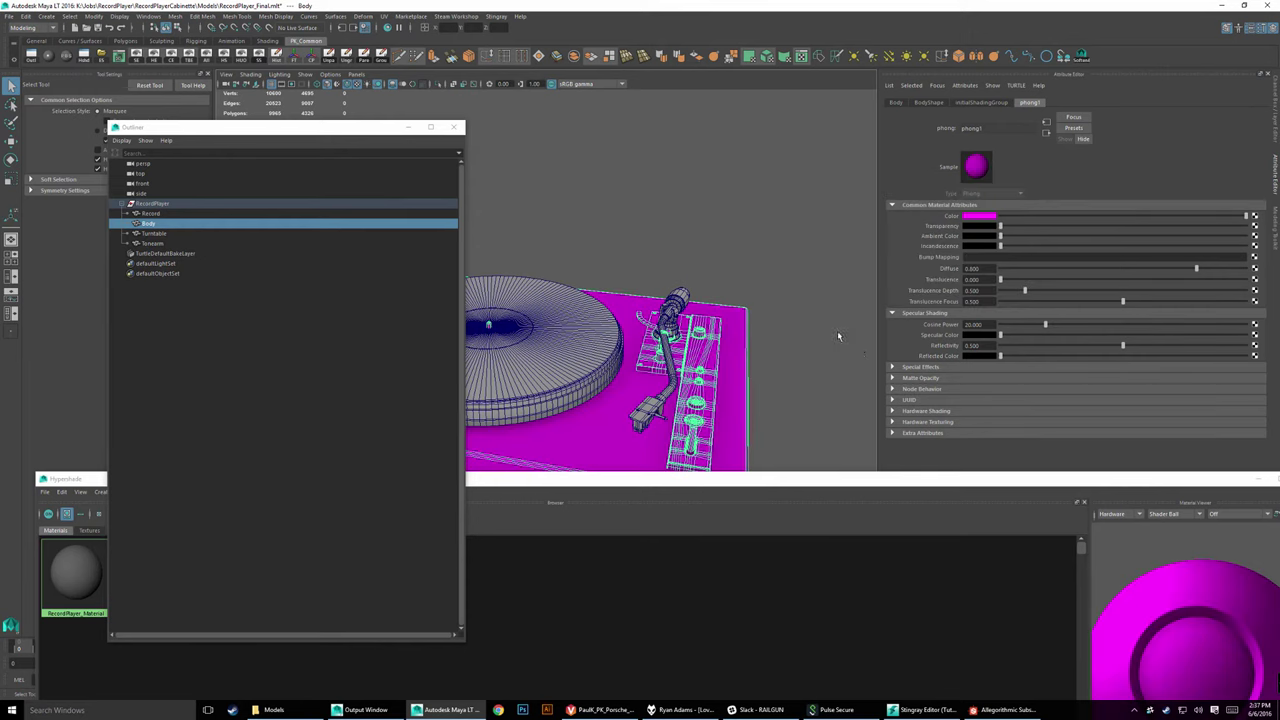
{"action": "left_click", "coordinate": [773, 375]}
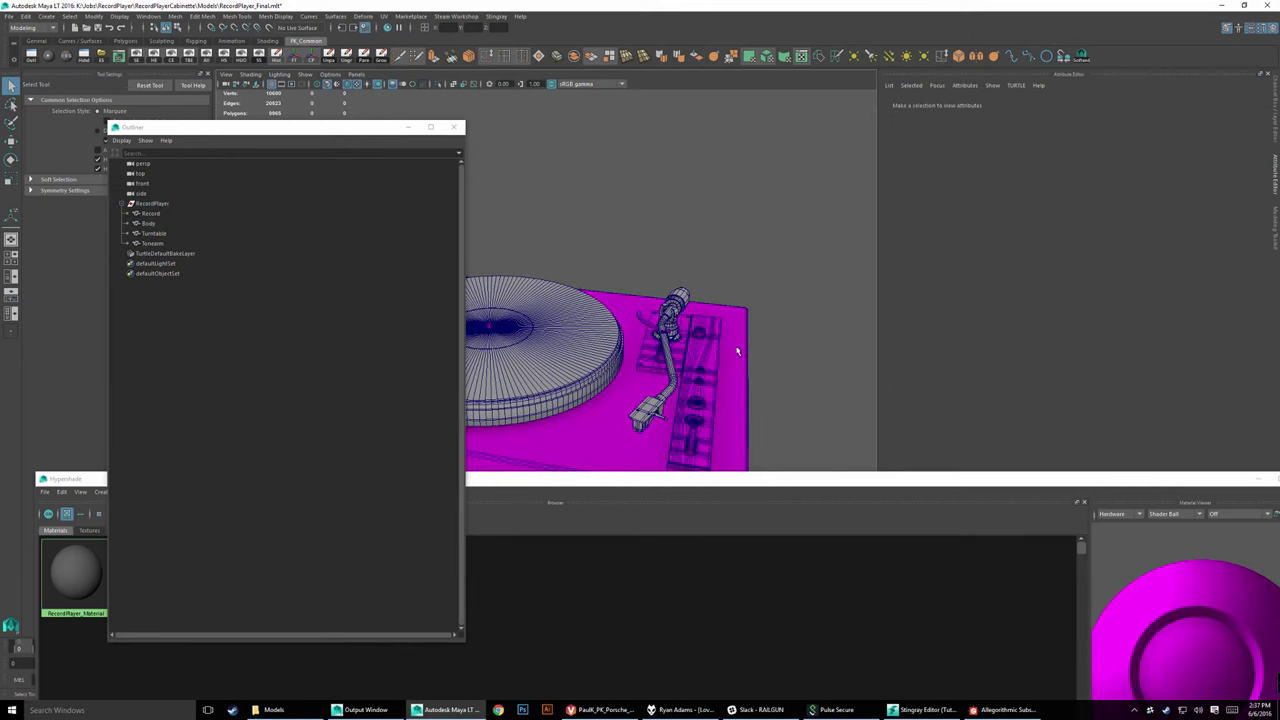
{"action": "mouse_move", "coordinate": [918, 482]}
{"action": "left_mouse_down"}
{"action": "mouse_move", "coordinate": [808, 206]}
{"action": "mouse_move", "coordinate": [695, 226]}
{"action": "mouse_move", "coordinate": [660, 598]}
{"action": "mouse_move", "coordinate": [1276, 165]}
{"action": "left_mouse_up"}
{"action": "left_click", "coordinate": [728, 500]}
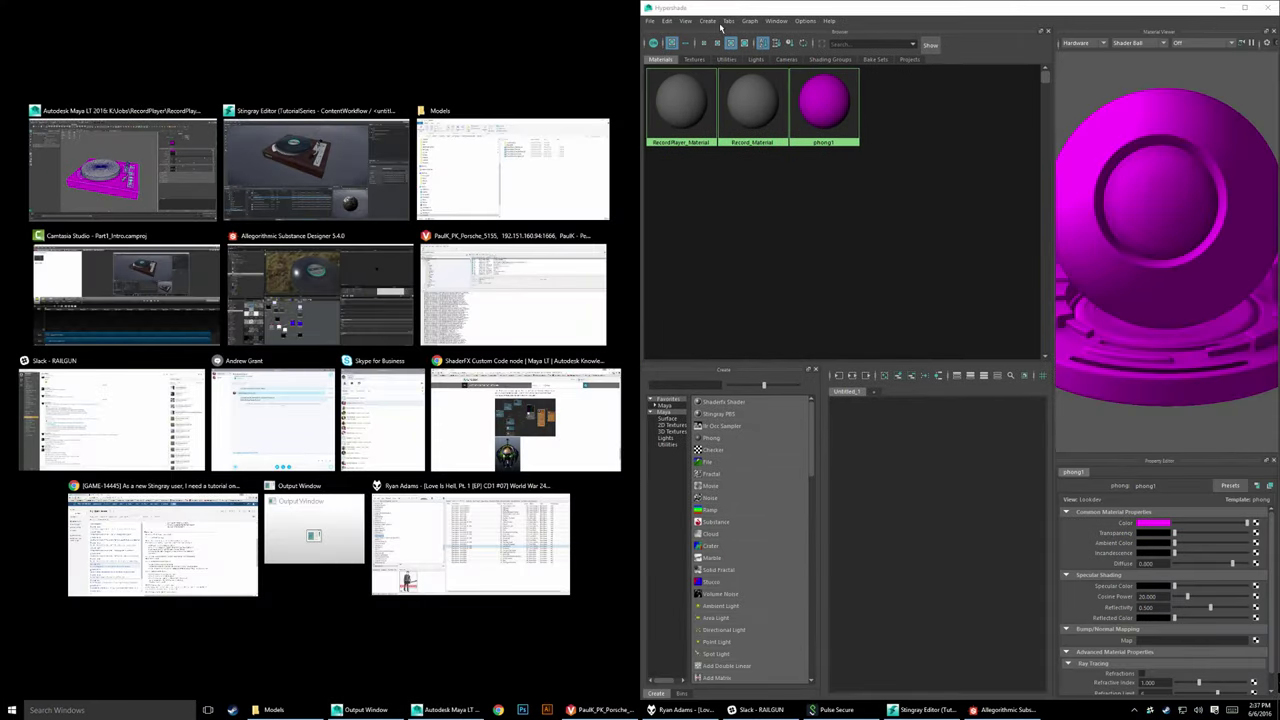
Step: Rearrange the windows and close the Hypershade material browser
{"action": "left_click", "coordinate": [720, 27]}
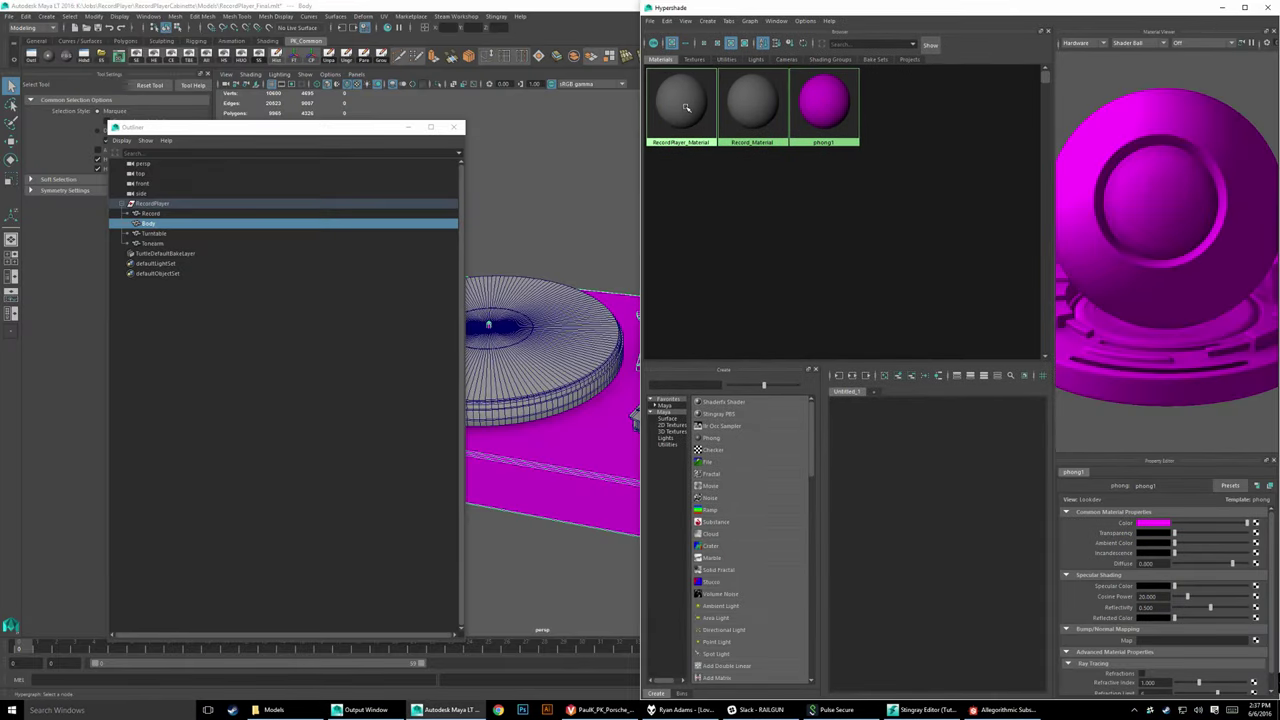
{"action": "right_click_drag", "start_coordinate": [686, 107], "coordinate": [686, 70]}
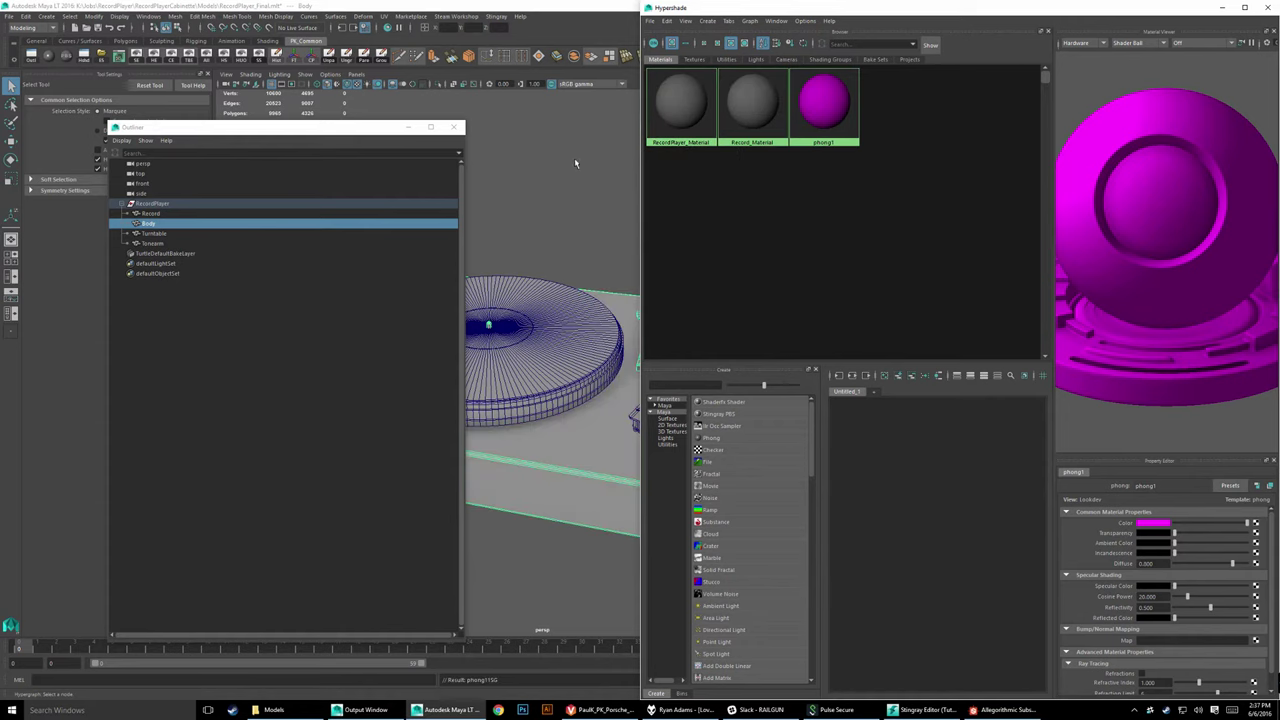
{"action": "left_click_drag", "start_coordinate": [980, 7], "coordinate": [598, 190]}
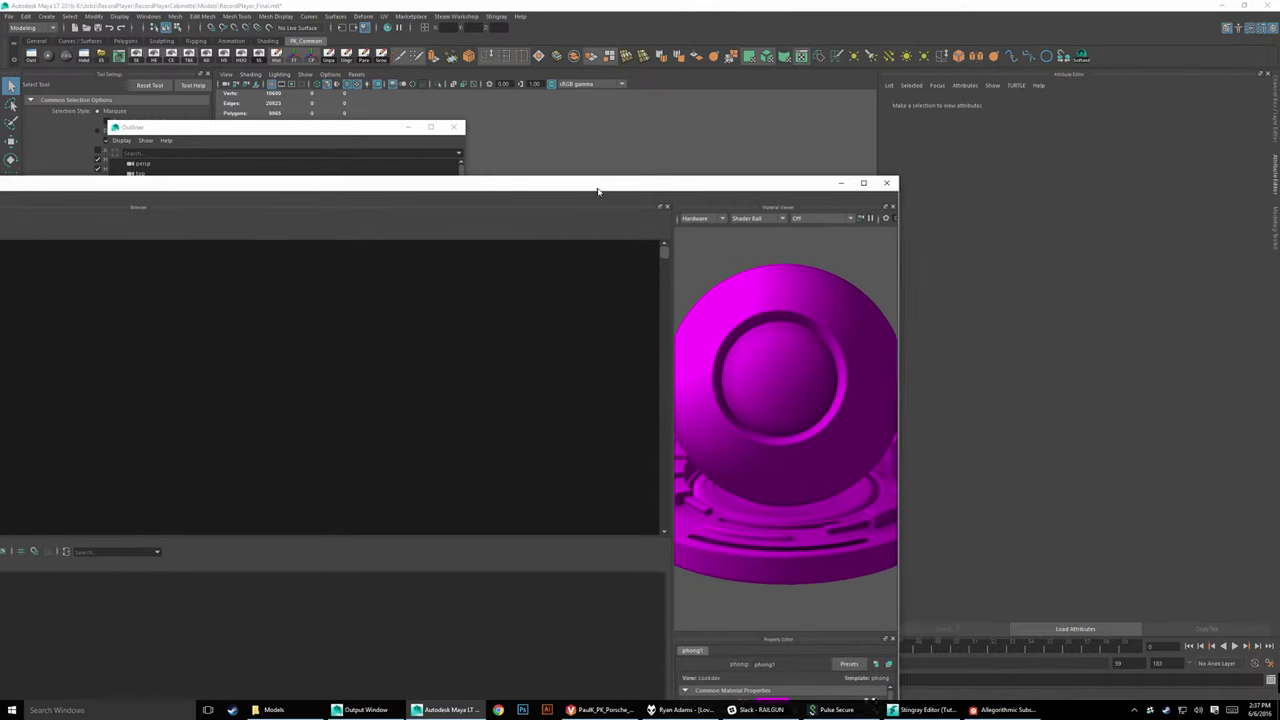
{"action": "left_click", "coordinate": [886, 183]}
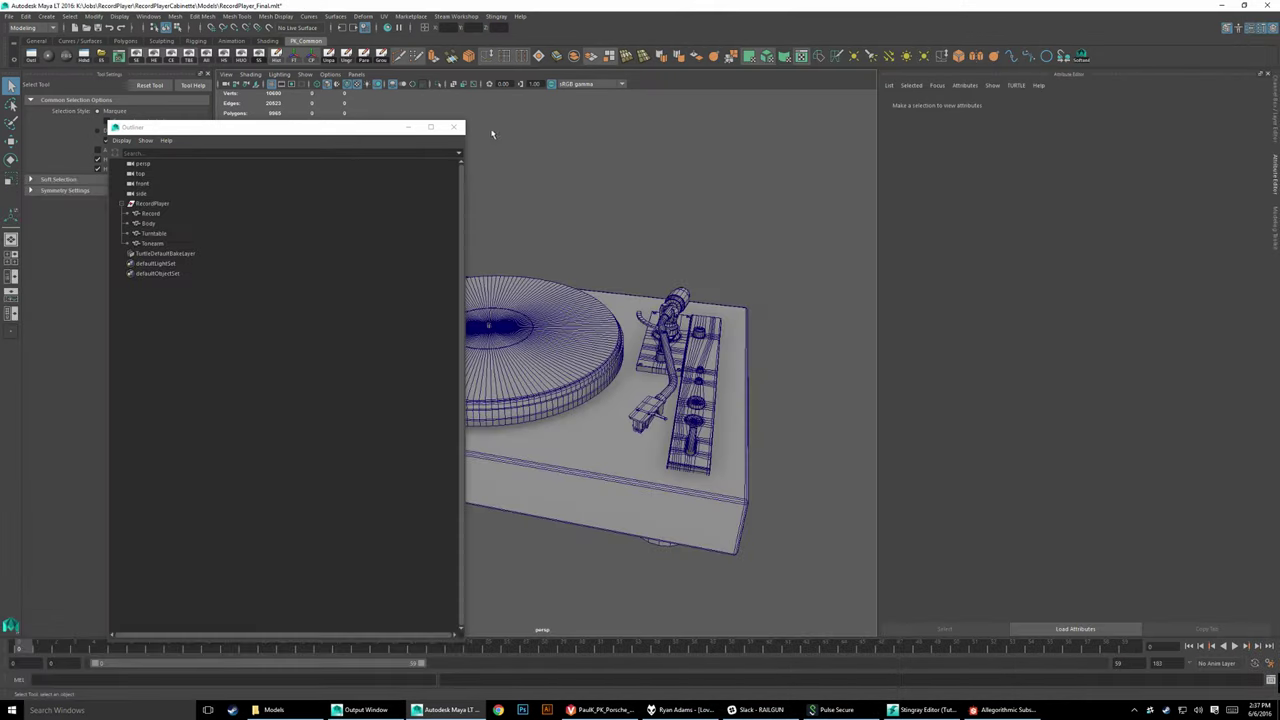
Step: Check the Body and Record materials, then close the Outliner and clear the selection
{"action": "left_click_drag", "start_coordinate": [380, 127], "coordinate": [200, 272]}
{"action": "left_click", "coordinate": [634, 440]}
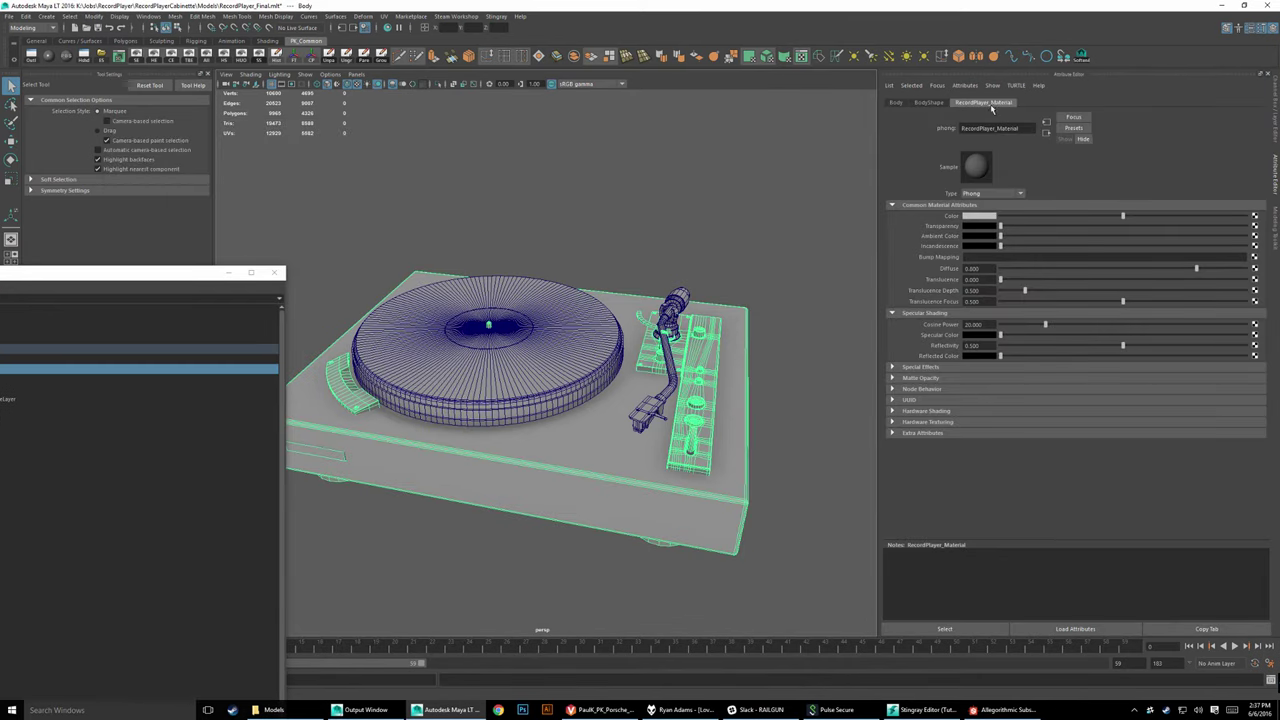
{"action": "left_click", "coordinate": [570, 402]}
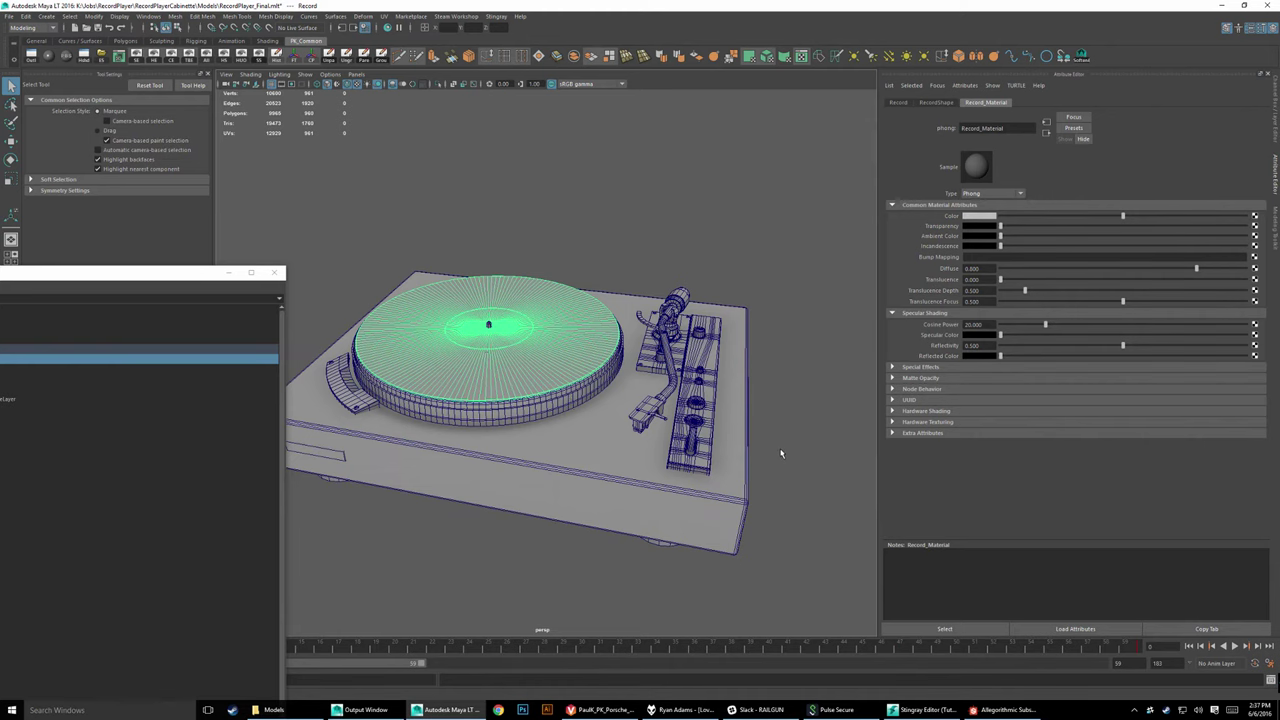
{"action": "left_click_drag", "start_coordinate": [180, 274], "coordinate": [545, 157]}
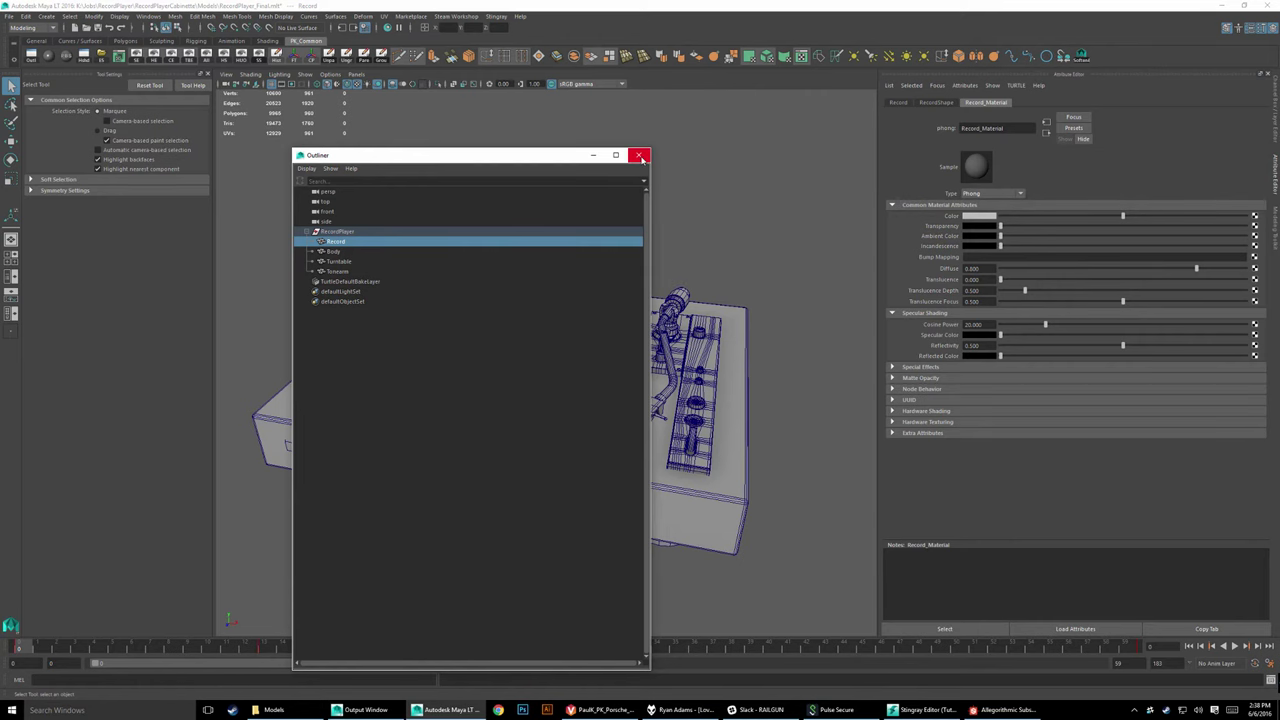
{"action": "left_click_drag", "start_coordinate": [526, 158], "coordinate": [1059, 114]}
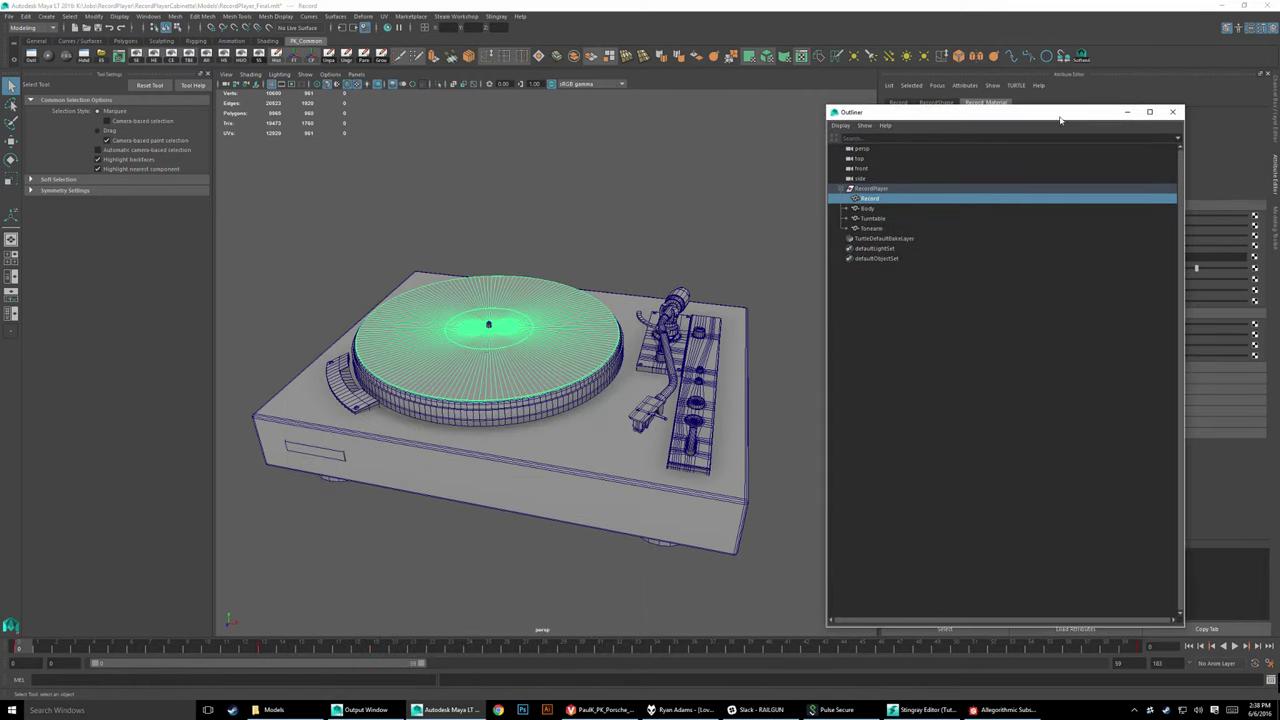
{"action": "left_click", "coordinate": [1172, 111]}
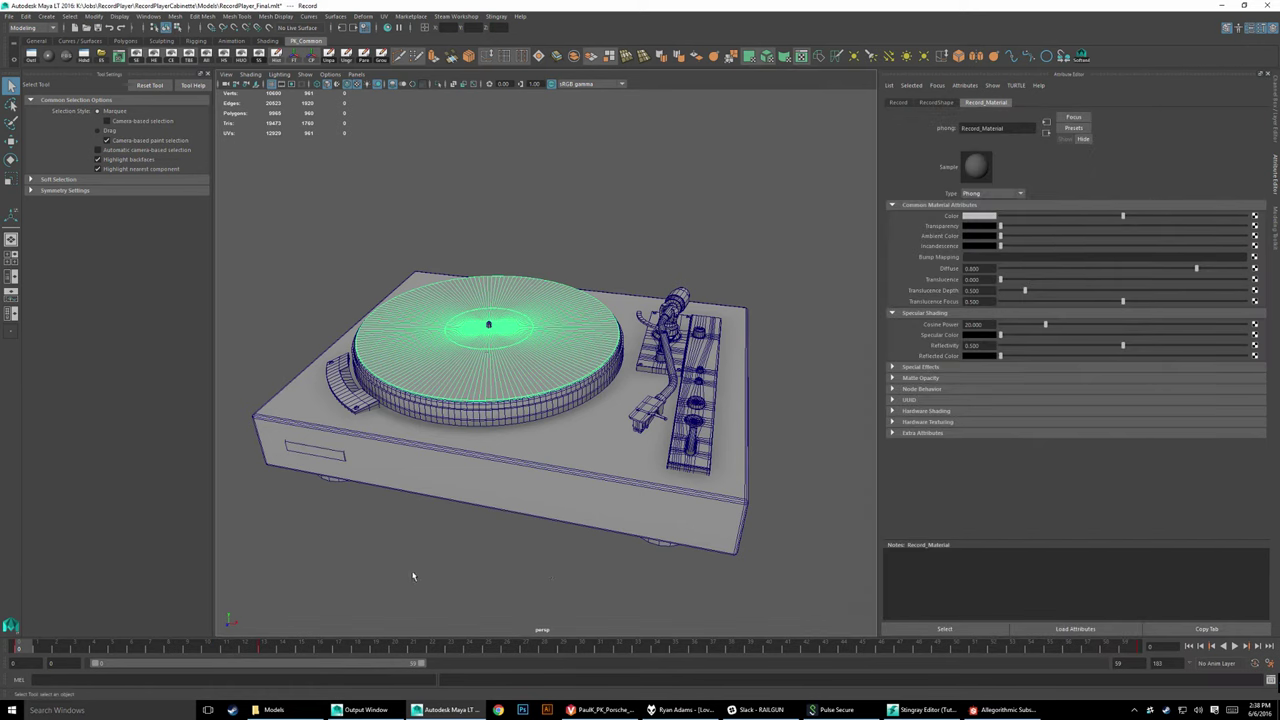
{"action": "left_click", "coordinate": [331, 545]}
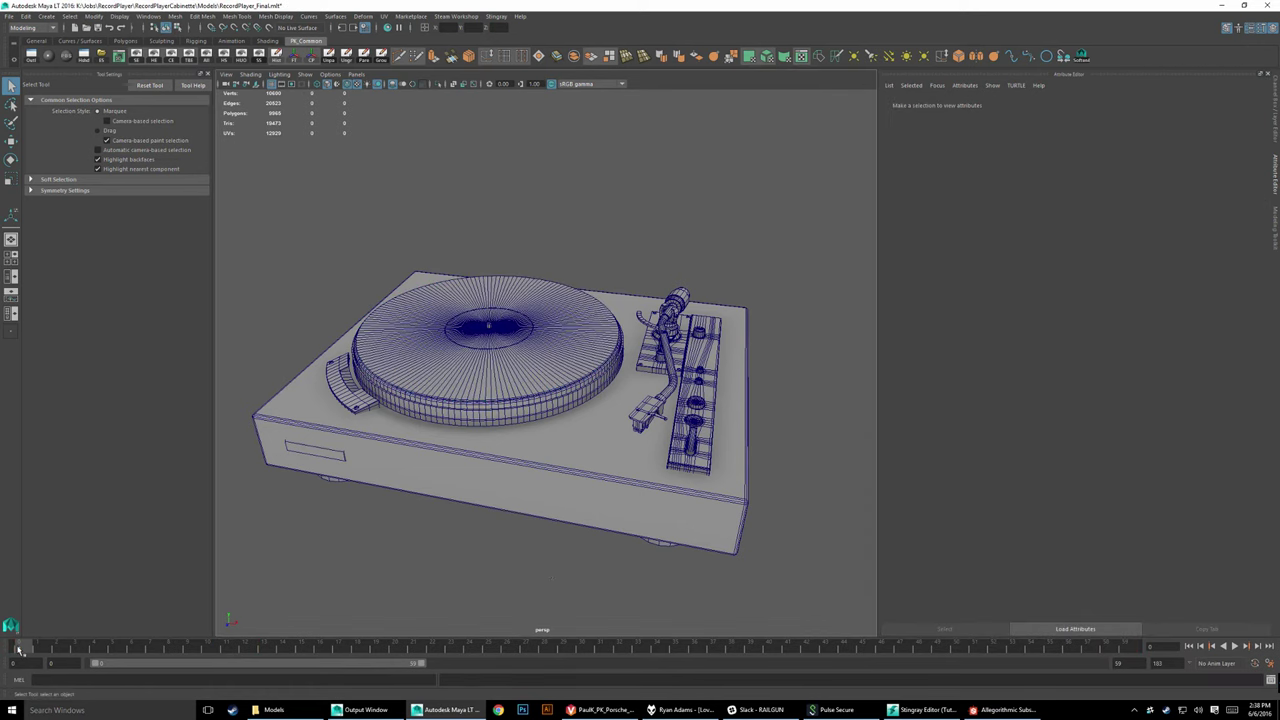
{"action": "key", "text": "alt+v"}
{"action": "key", "text": "alt+v"}
{"action": "left_click_drag", "start_coordinate": [768, 430], "coordinate": [760, 428], "text": "alt"}
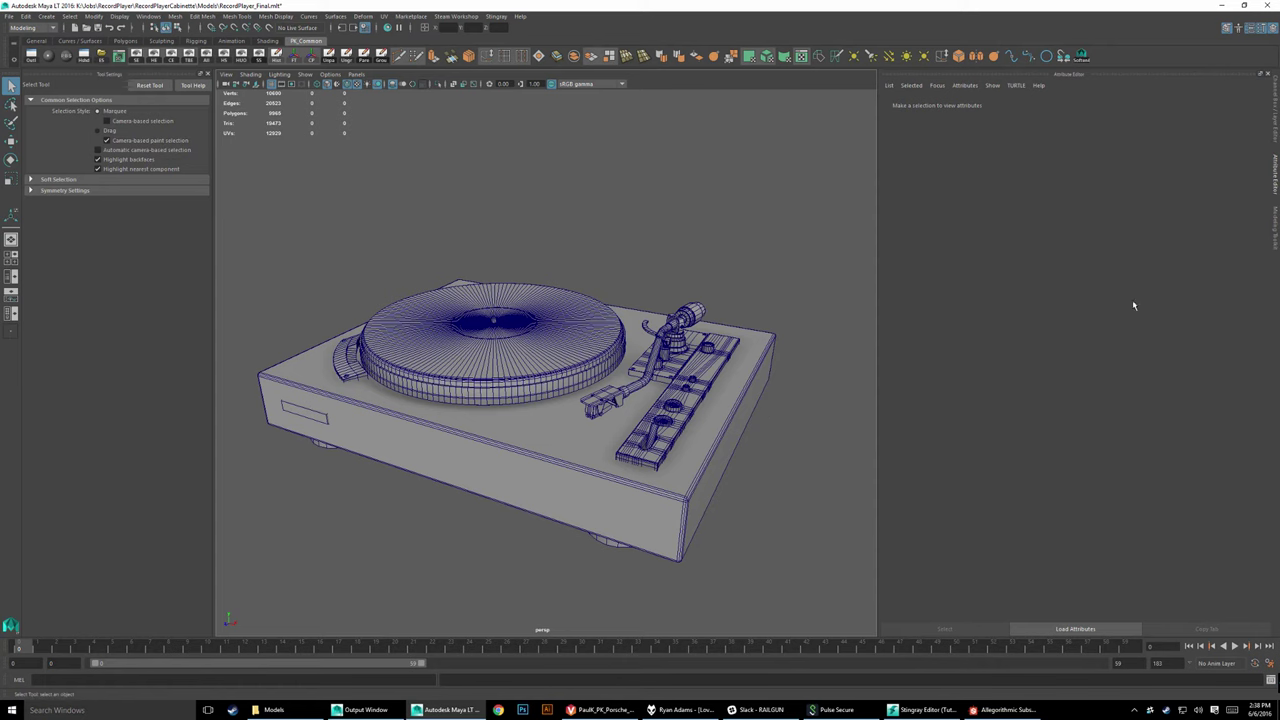
{"action": "left_click", "coordinate": [9, 16]}
{"action": "mouse_move", "coordinate": [40, 146]}
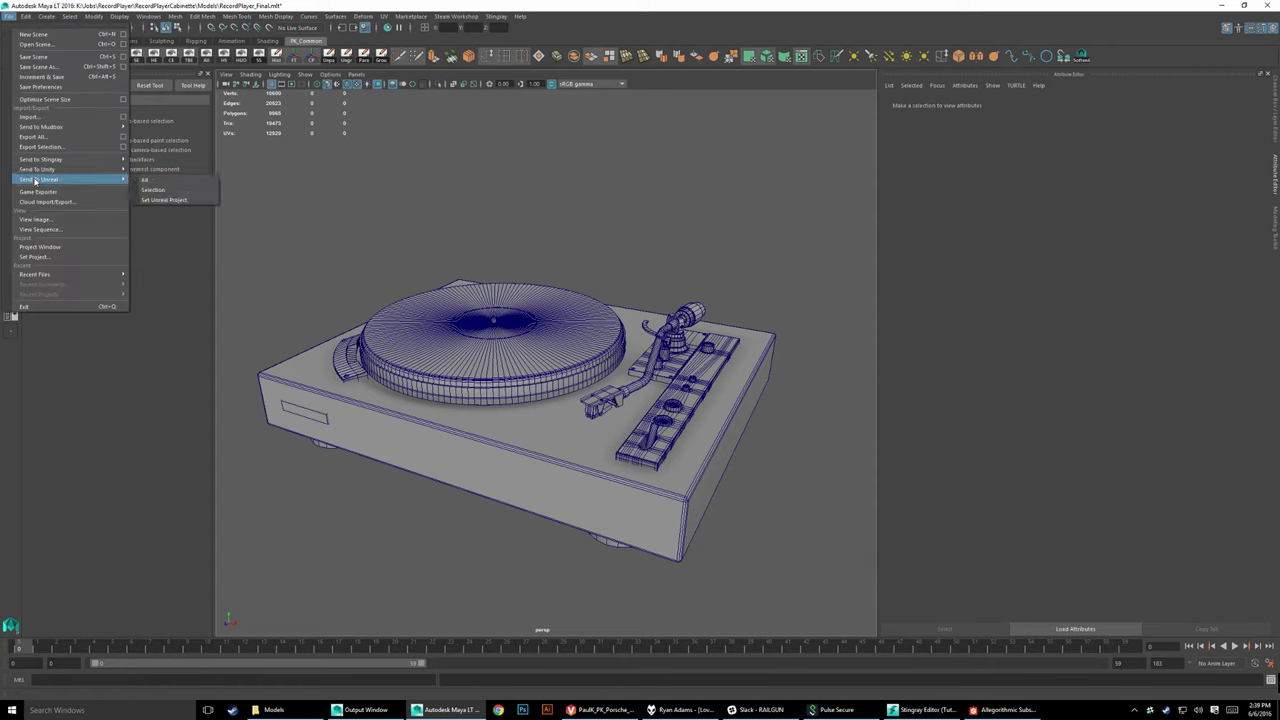
{"action": "left_click", "coordinate": [32, 136]}
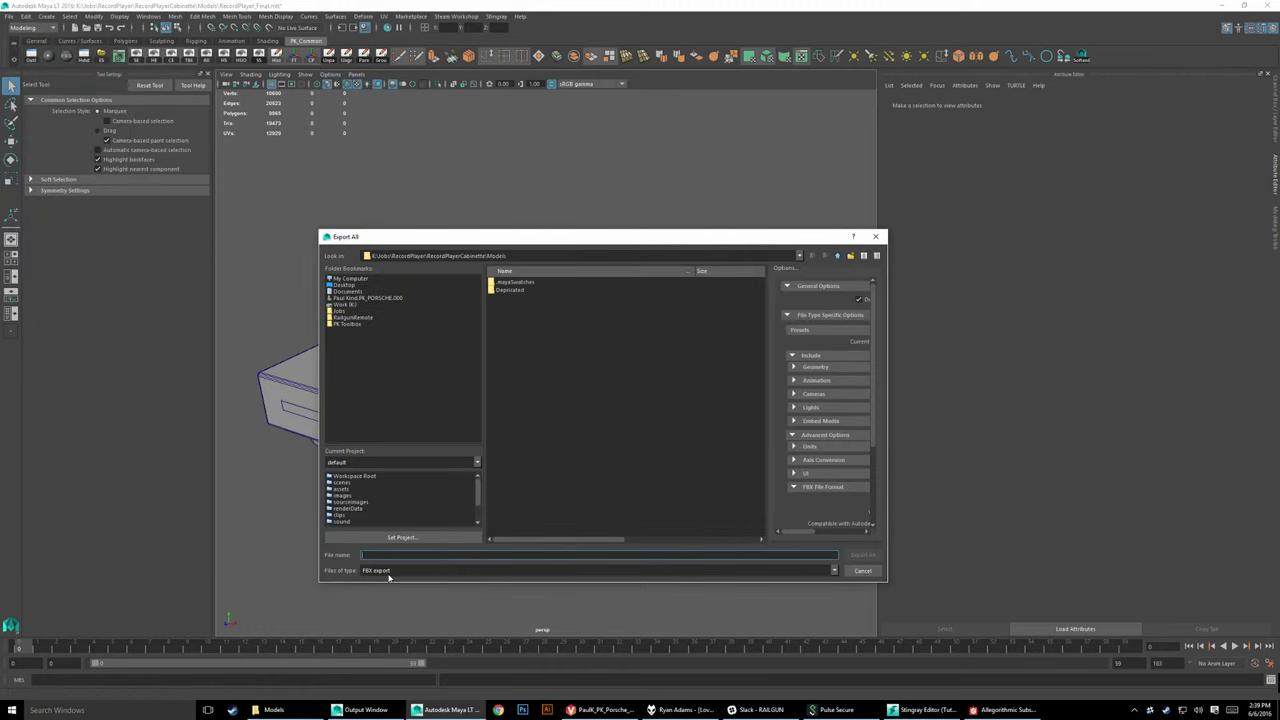
{"action": "left_click", "coordinate": [385, 572]}
{"action": "left_click", "coordinate": [349, 566]}
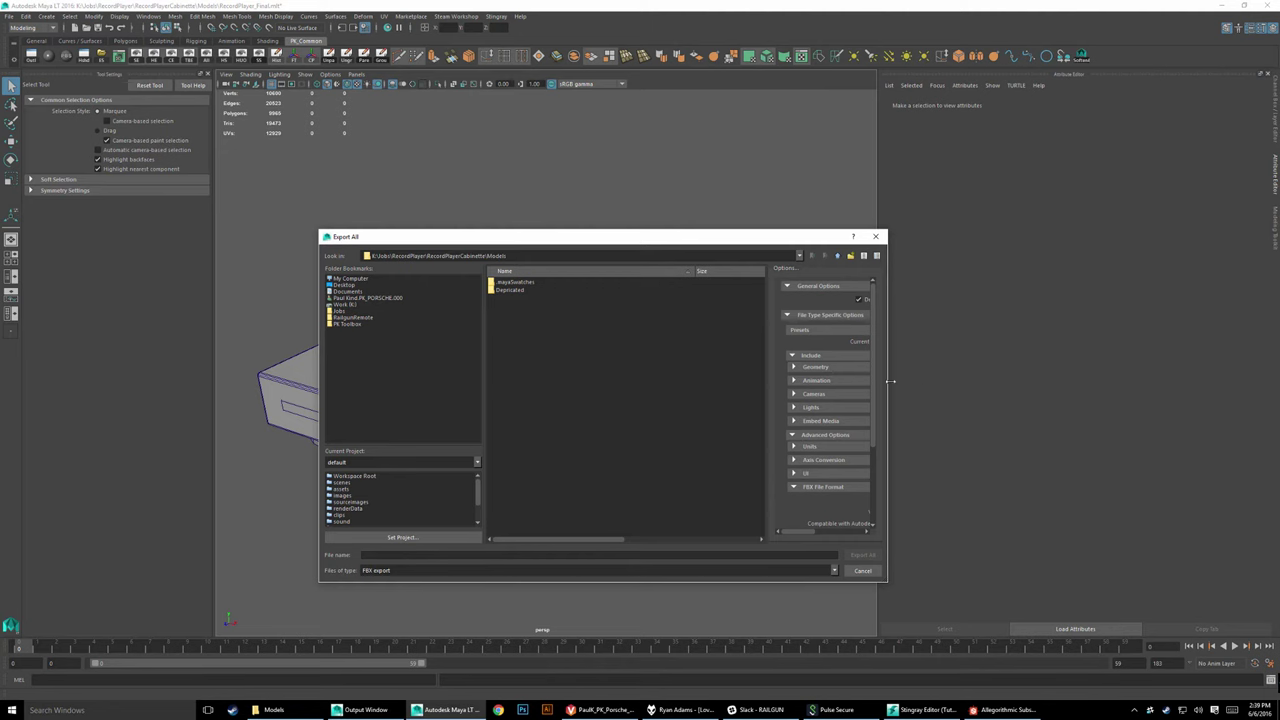
{"action": "left_click_drag", "start_coordinate": [889, 386], "coordinate": [1222, 388]}
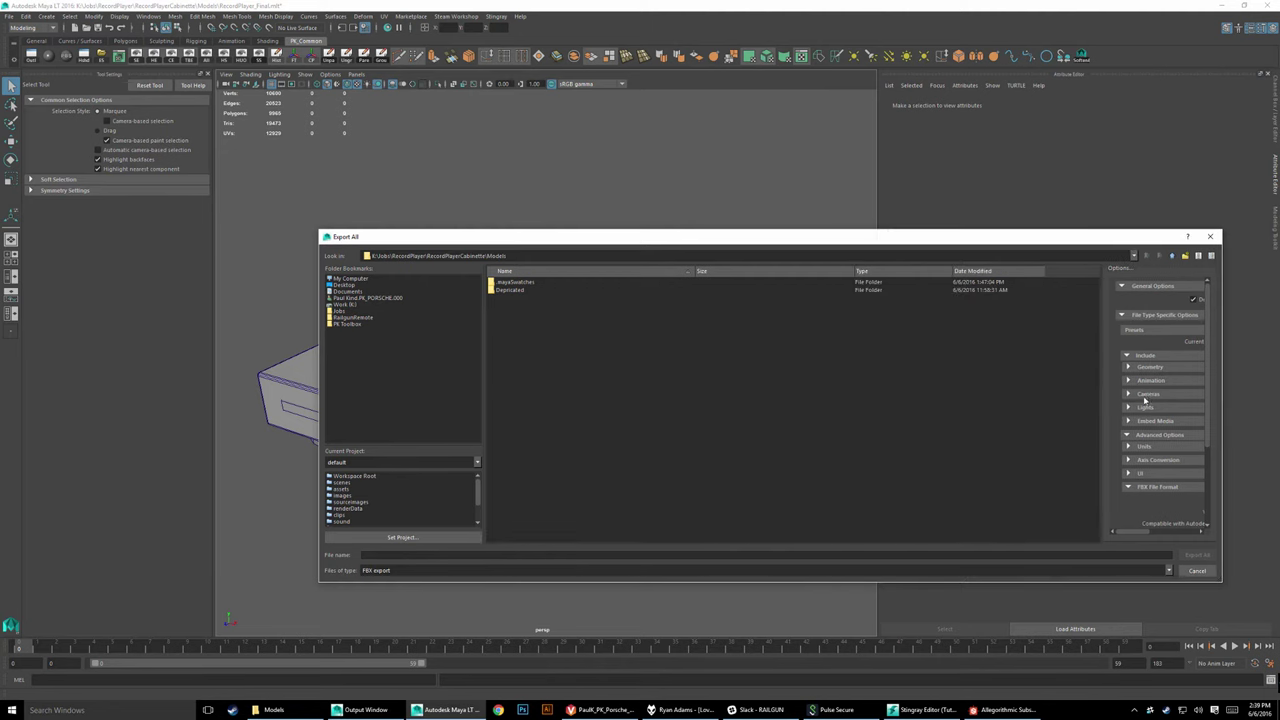
{"action": "left_click_drag", "start_coordinate": [1107, 399], "coordinate": [830, 399]}
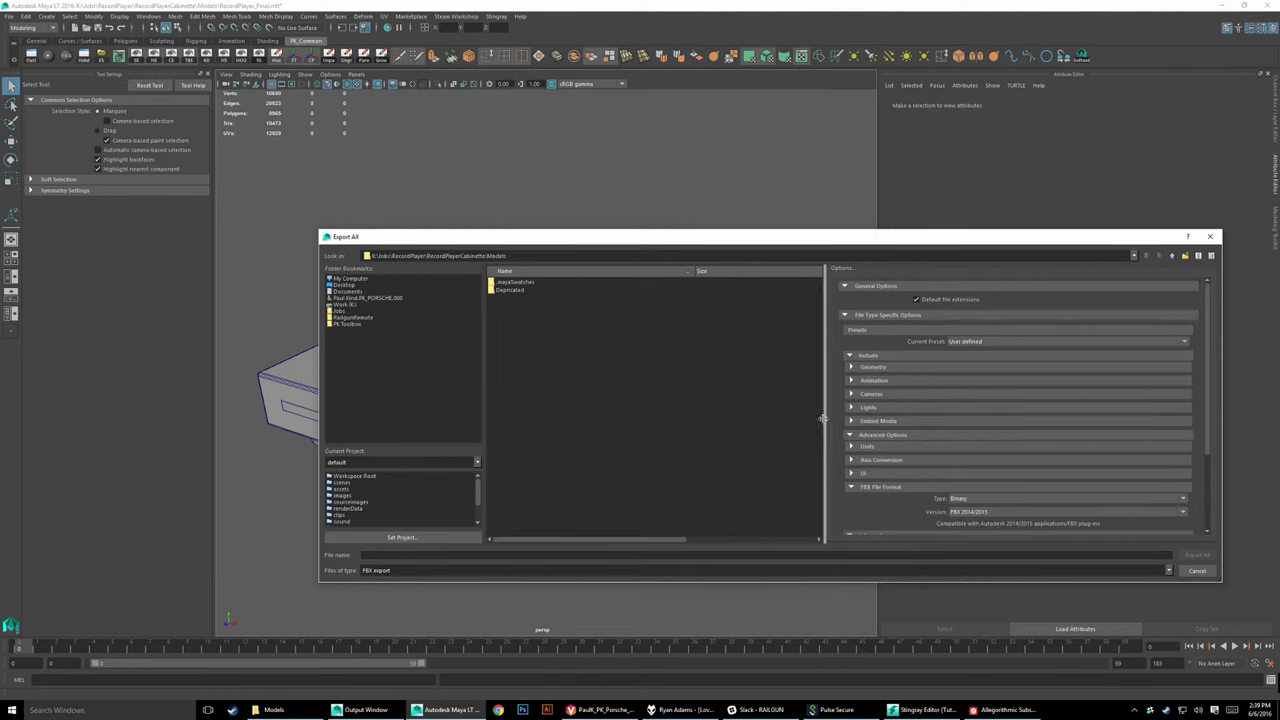
{"action": "left_click", "coordinate": [852, 381]}
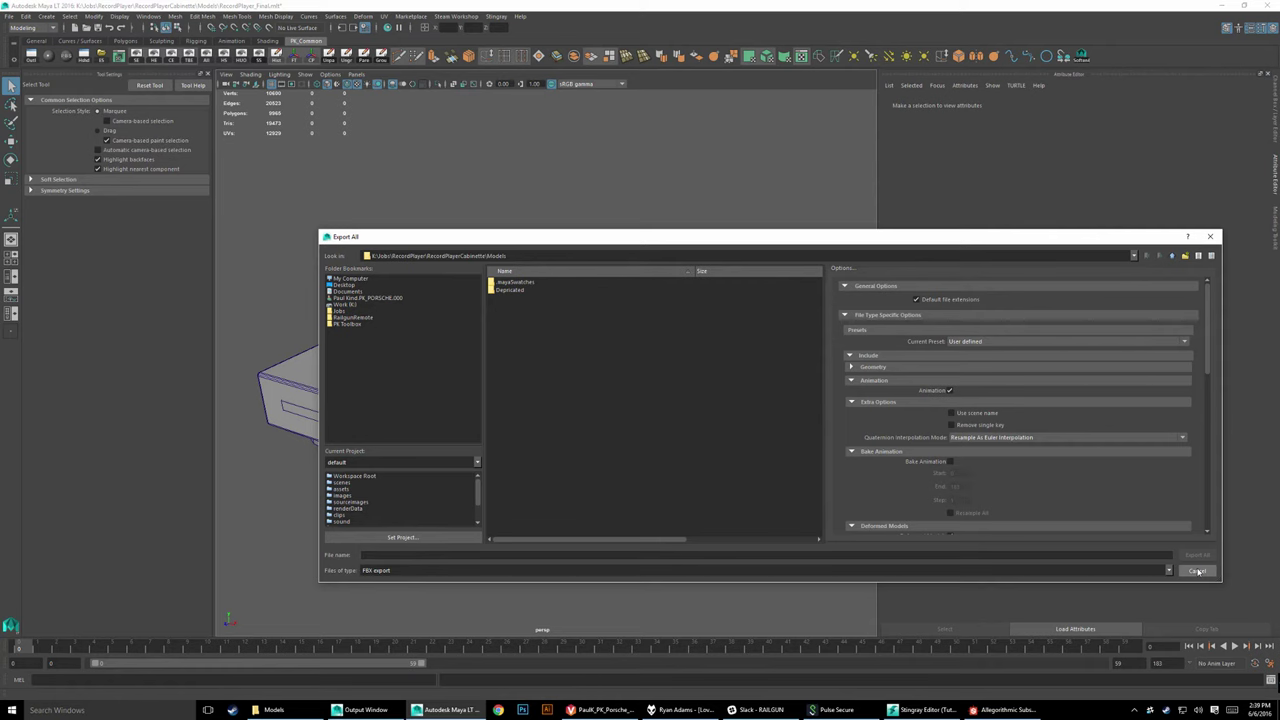
{"action": "left_click", "coordinate": [1198, 571]}
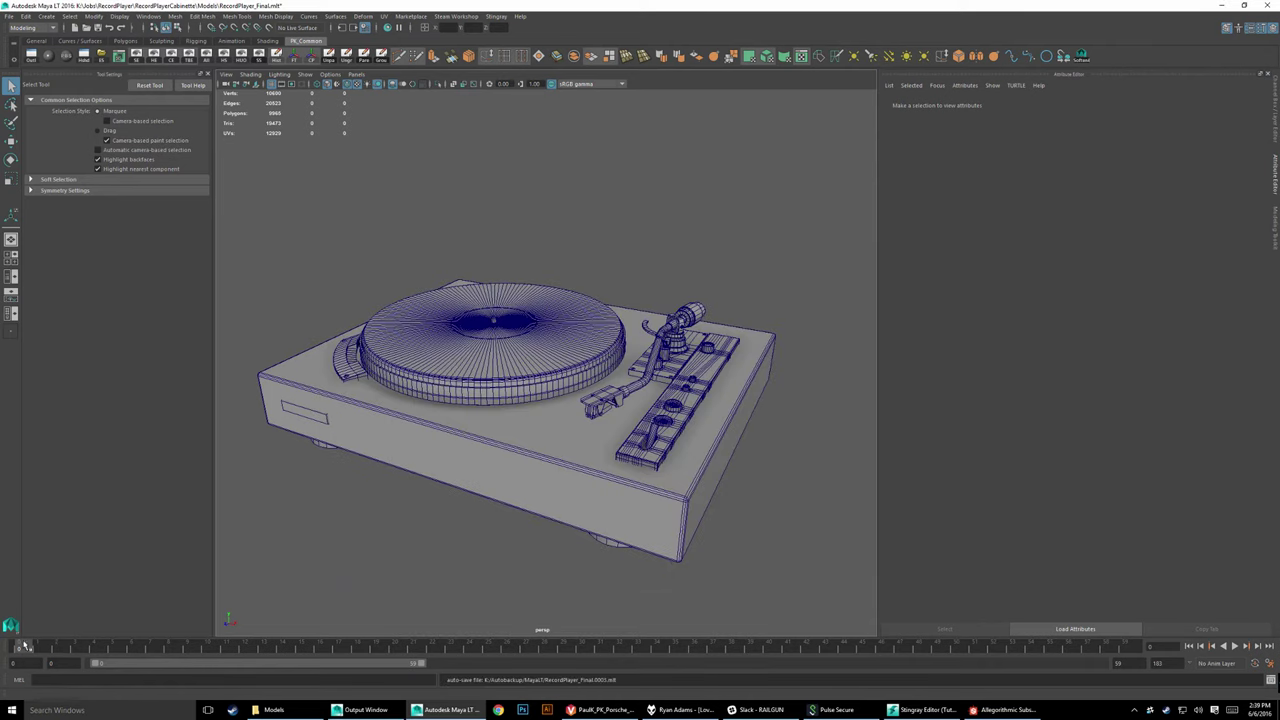
{"action": "key", "text": "alt+v"}
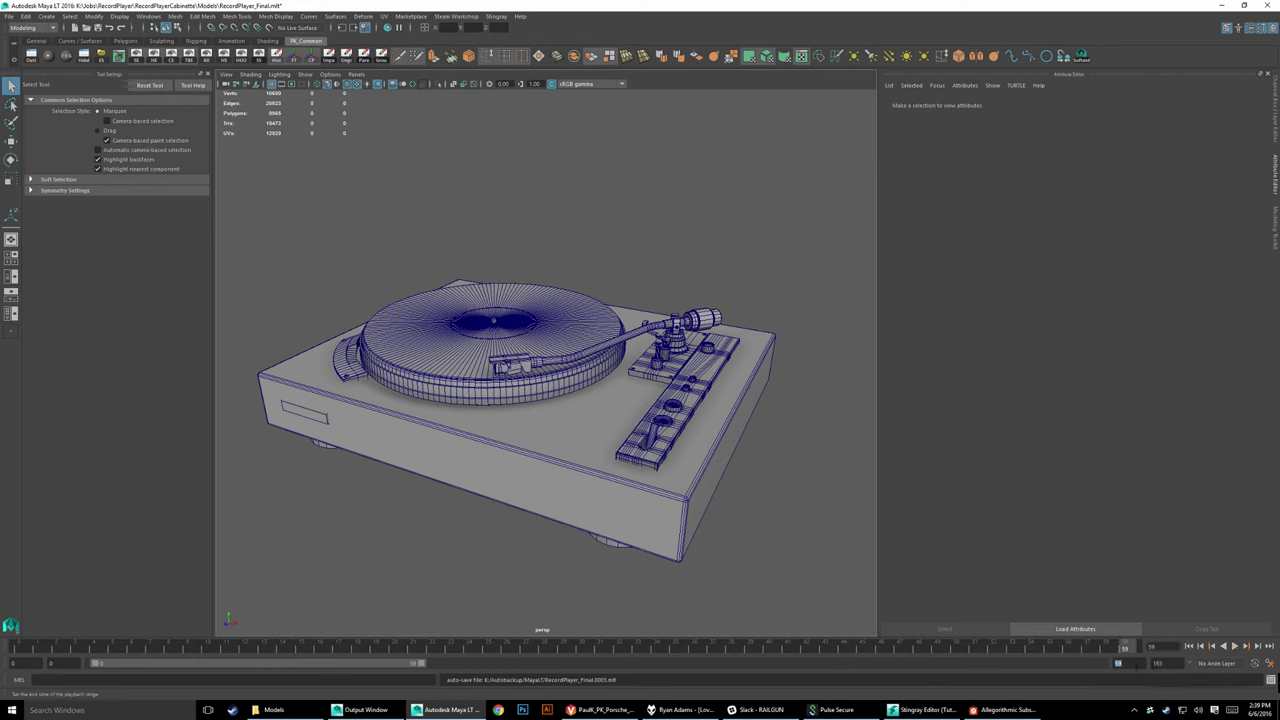
Step: Set the playback end frame to 200 and play the animation through from the start
{"action": "type", "text": "200"}
{"action": "key", "text": "Return"}
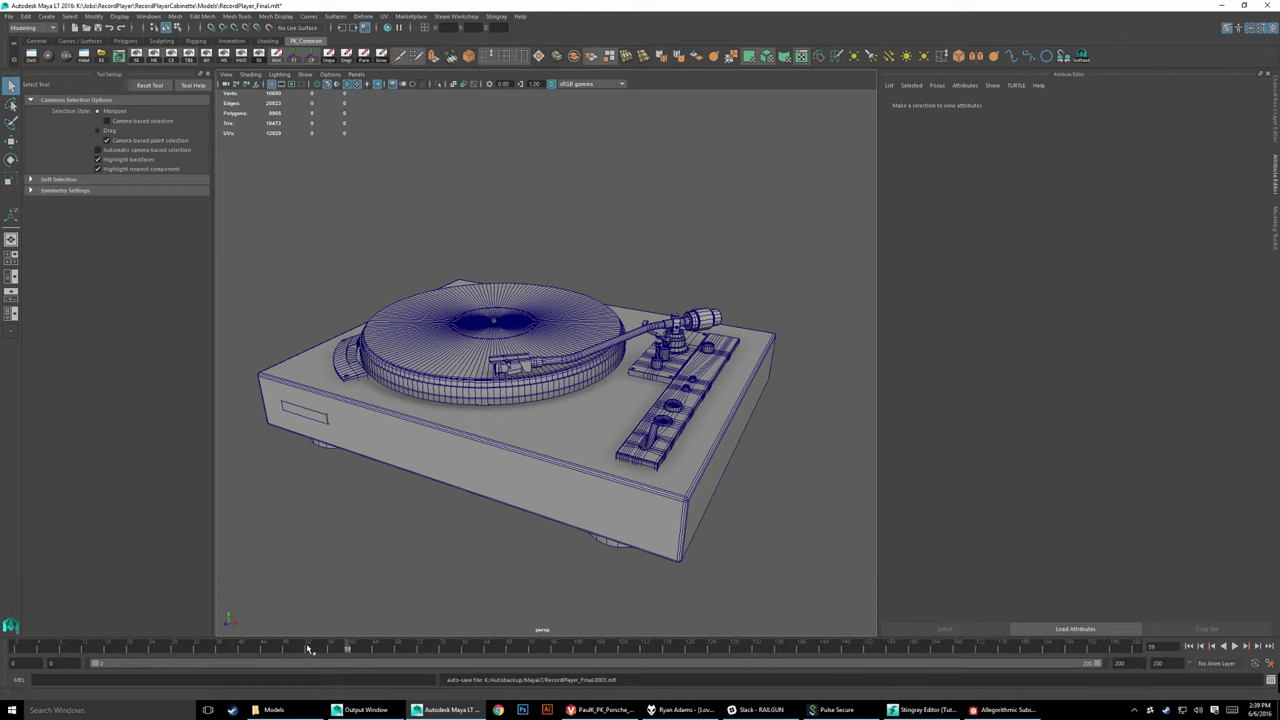
{"action": "key", "text": "alt+v"}
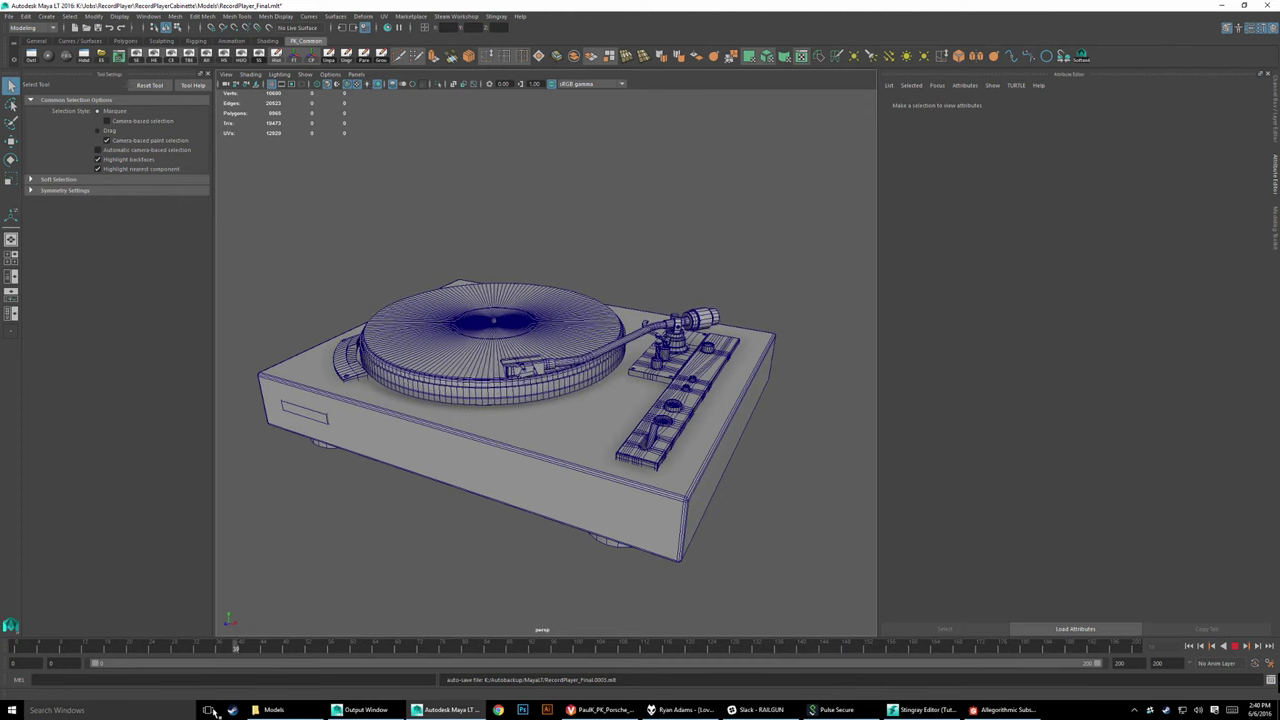
{"action": "key", "text": "alt+shift+v"}
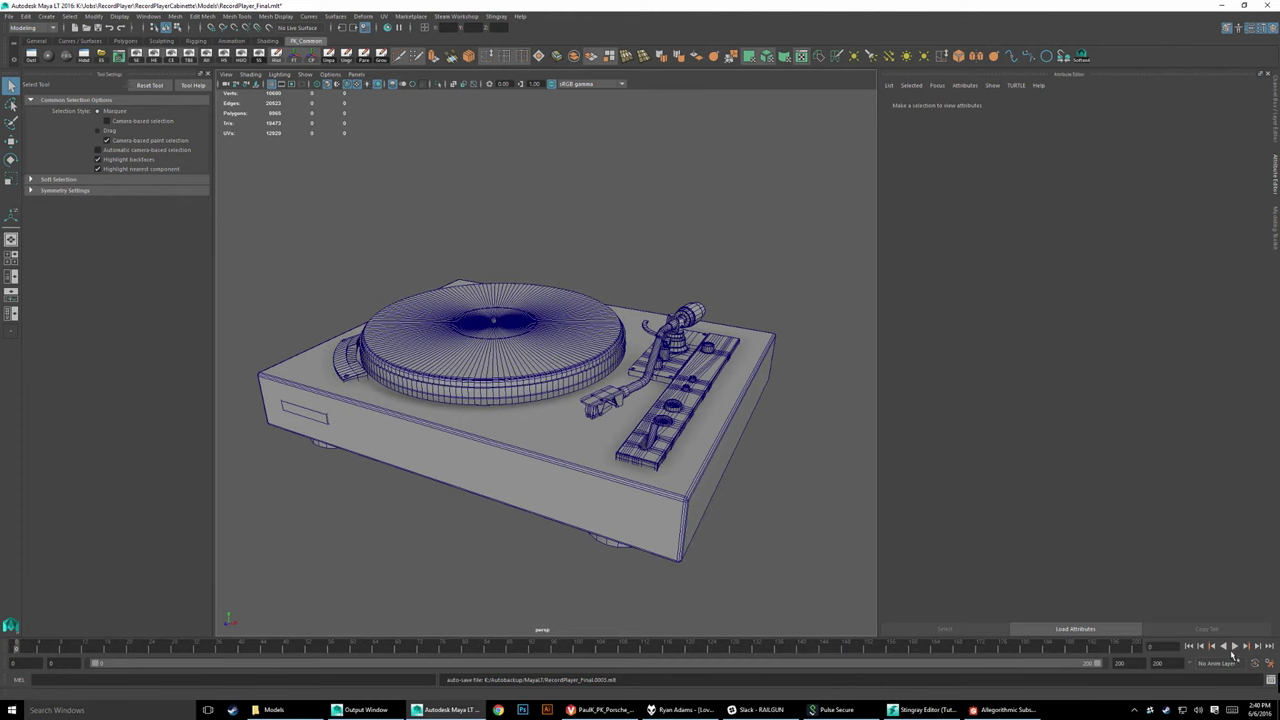
{"action": "left_click", "coordinate": [1237, 647]}
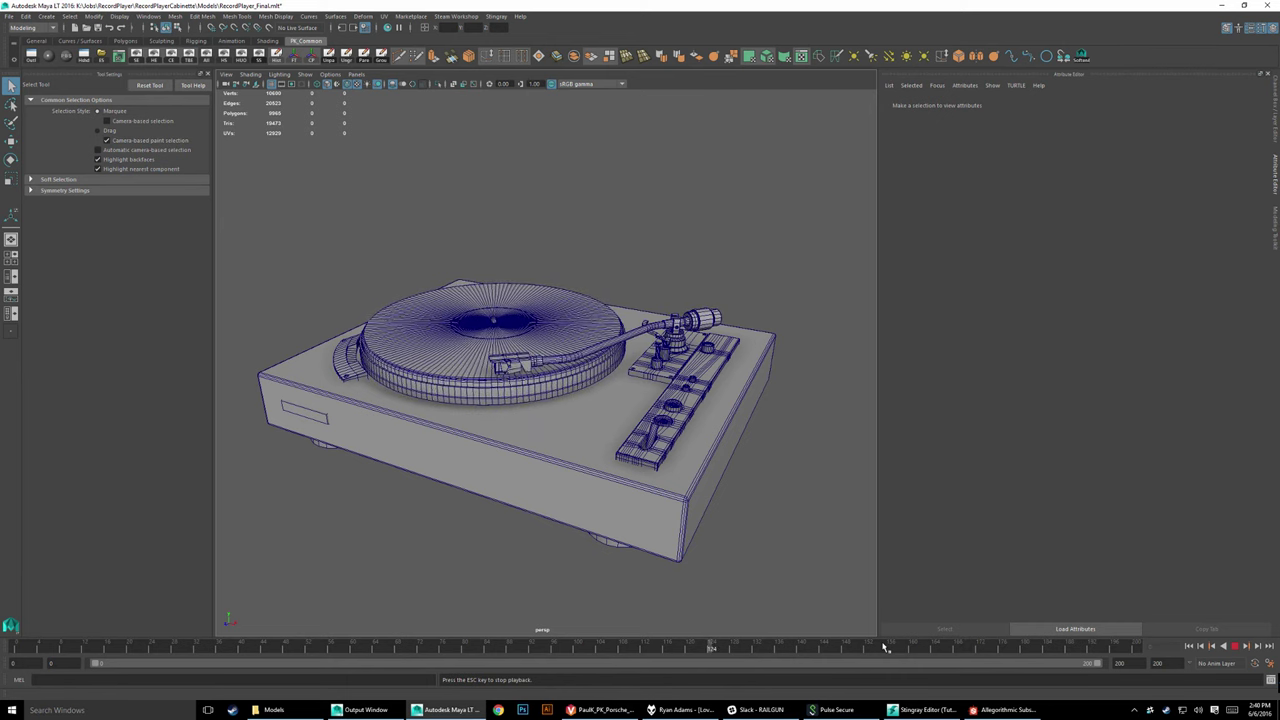
{"action": "left_click", "coordinate": [1236, 647]}
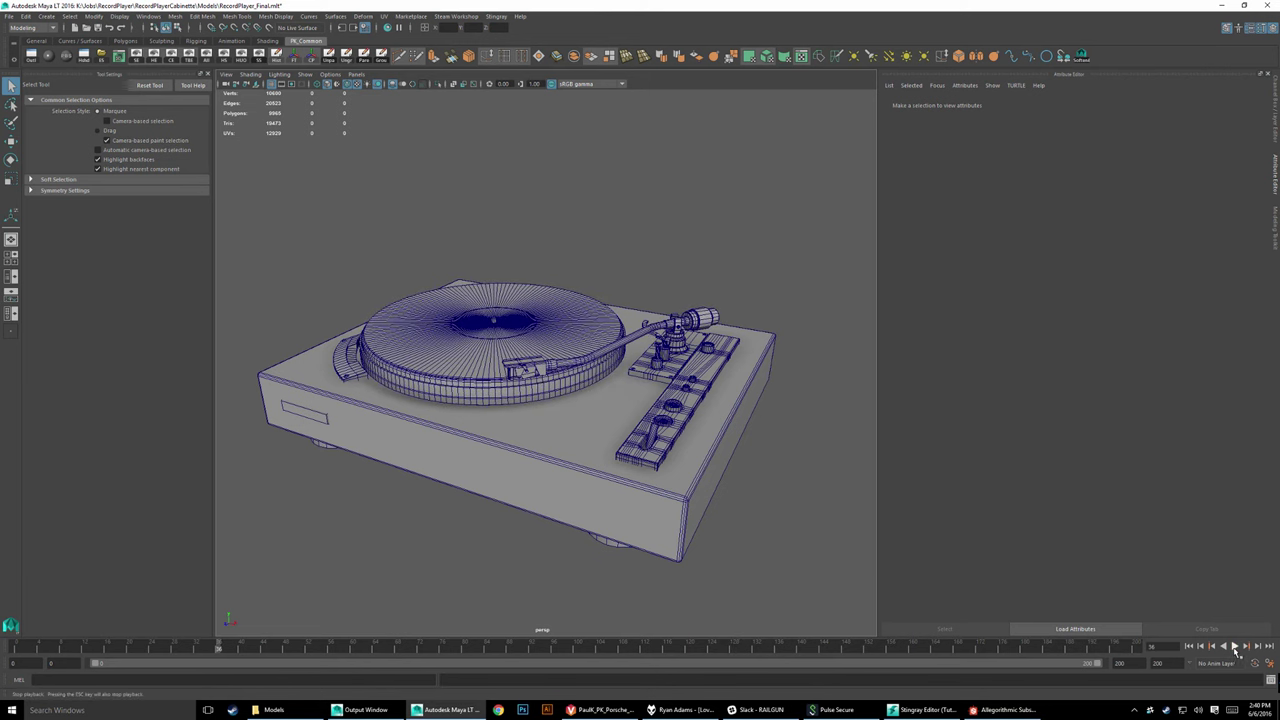
{"action": "left_click", "coordinate": [10, 17]}
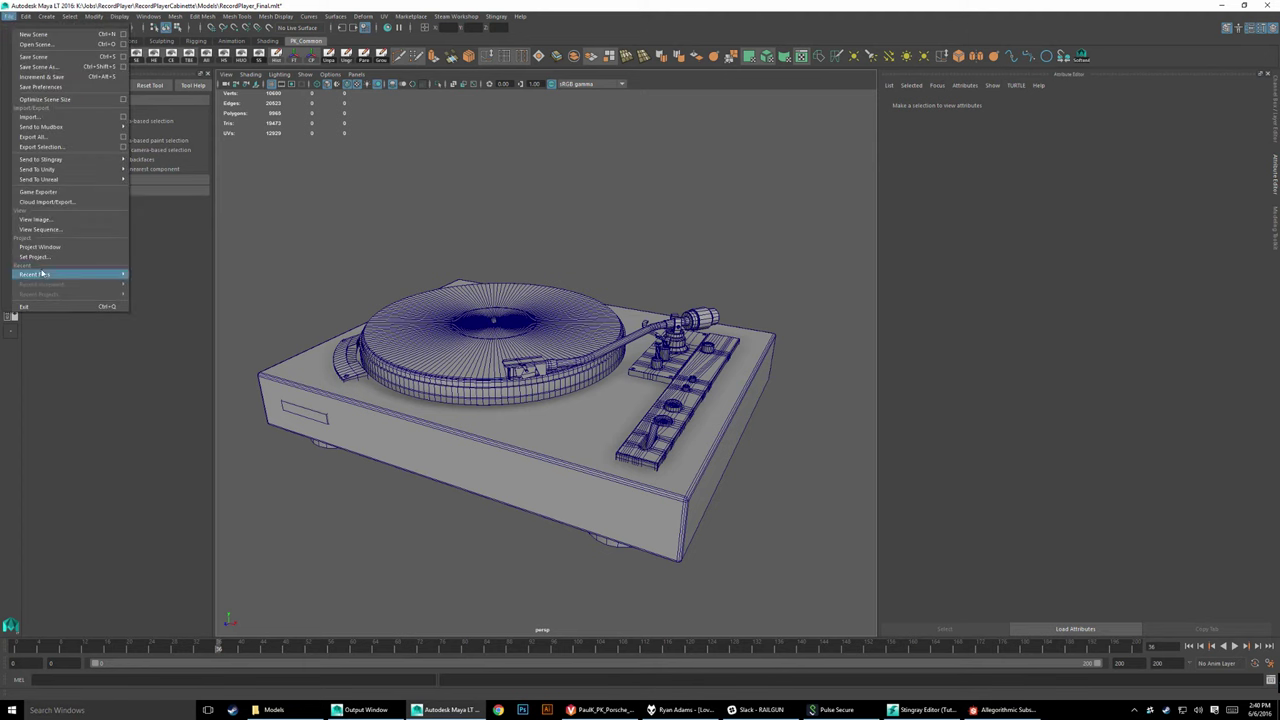
Step: Open File > Game Exporter, centre it and enlarge it to show the three clips
{"action": "left_click", "coordinate": [43, 192]}
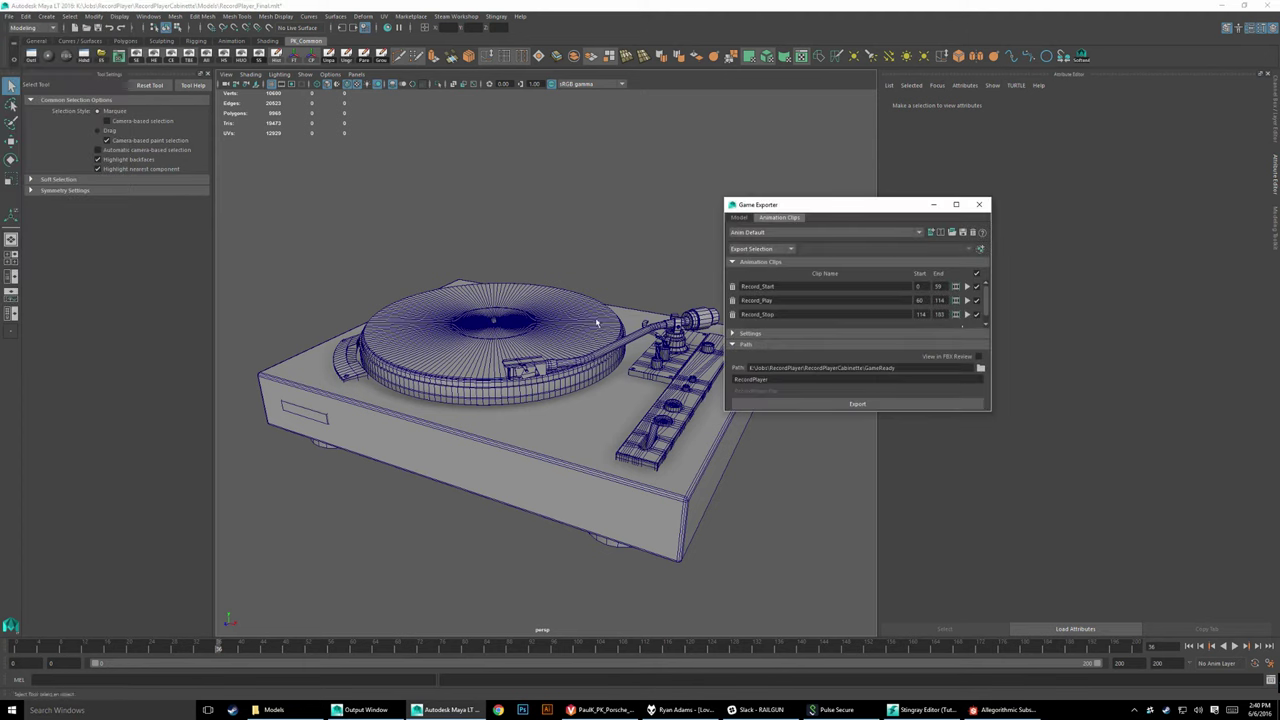
{"action": "left_click_drag", "start_coordinate": [876, 207], "coordinate": [546, 175]}
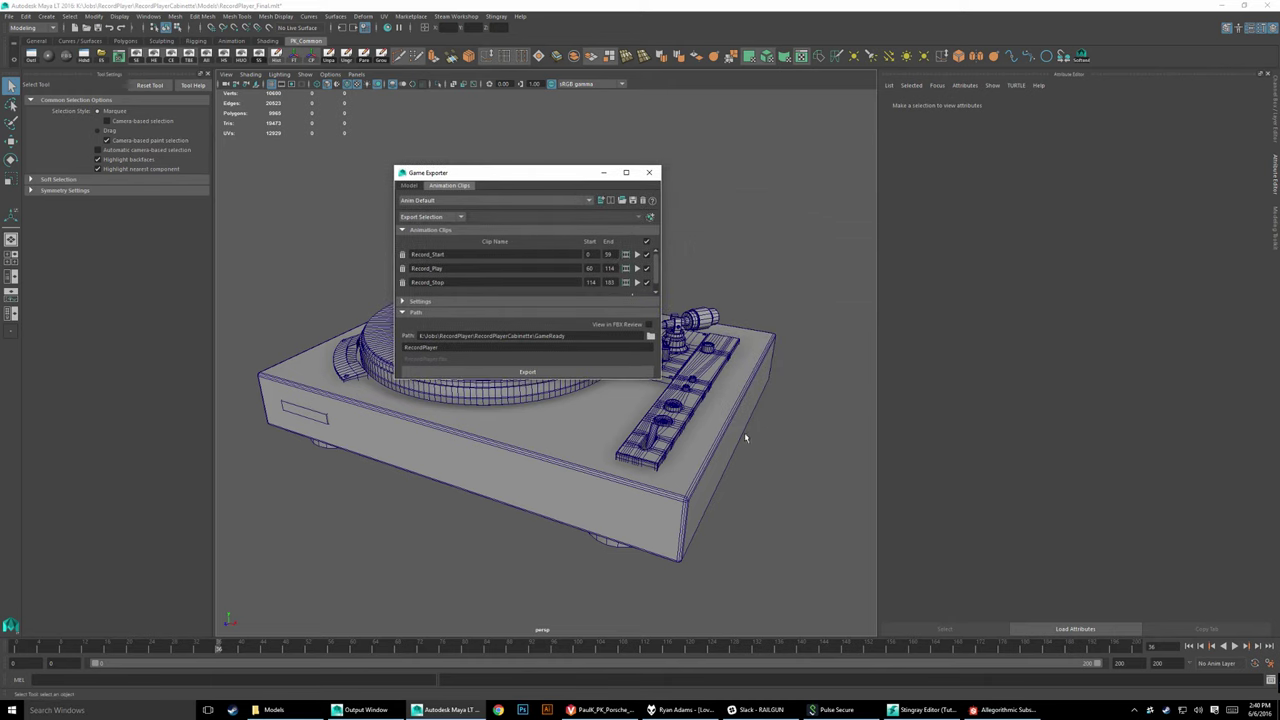
{"action": "left_click_drag", "start_coordinate": [660, 381], "coordinate": [958, 497]}
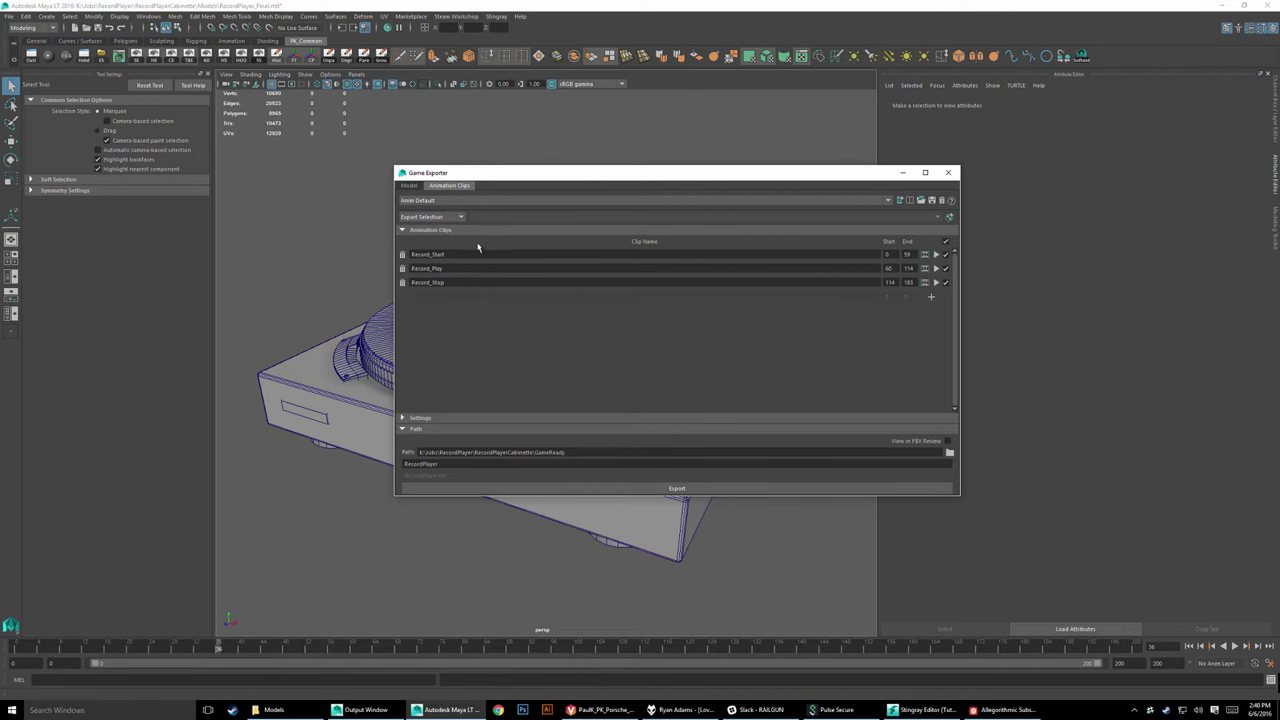
{"action": "left_click", "coordinate": [411, 187]}
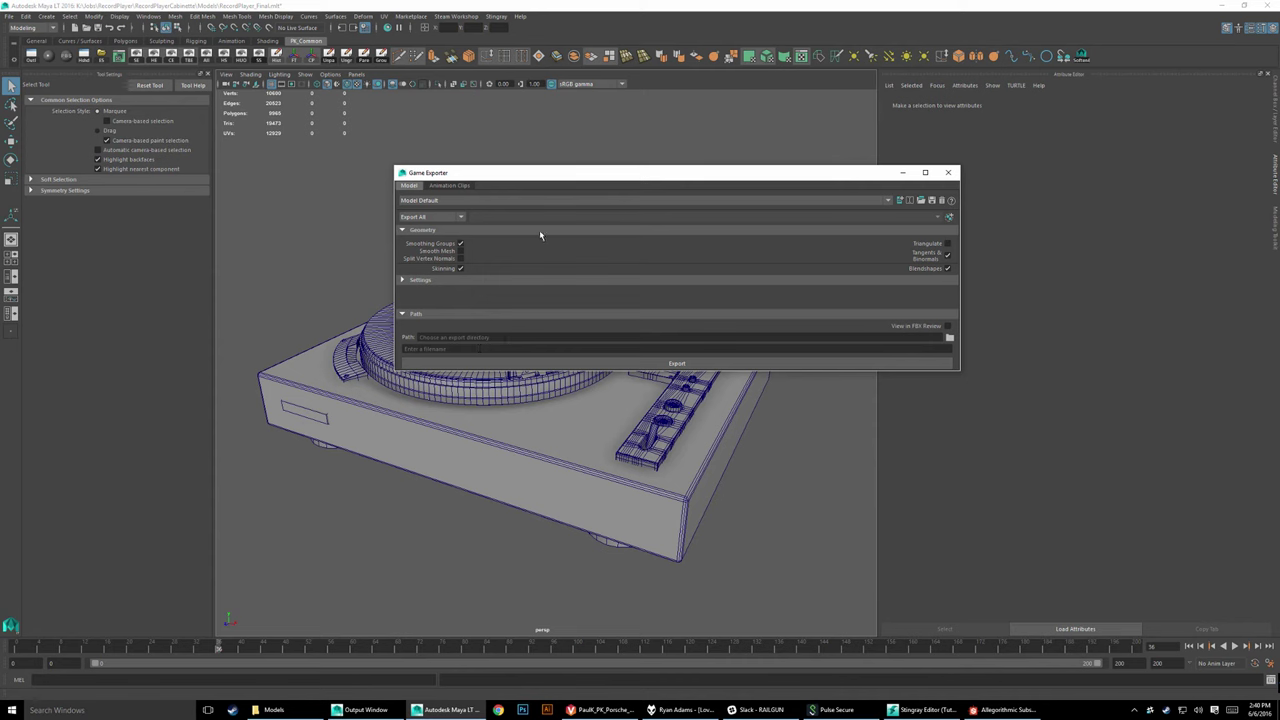
{"action": "left_click", "coordinate": [447, 188]}
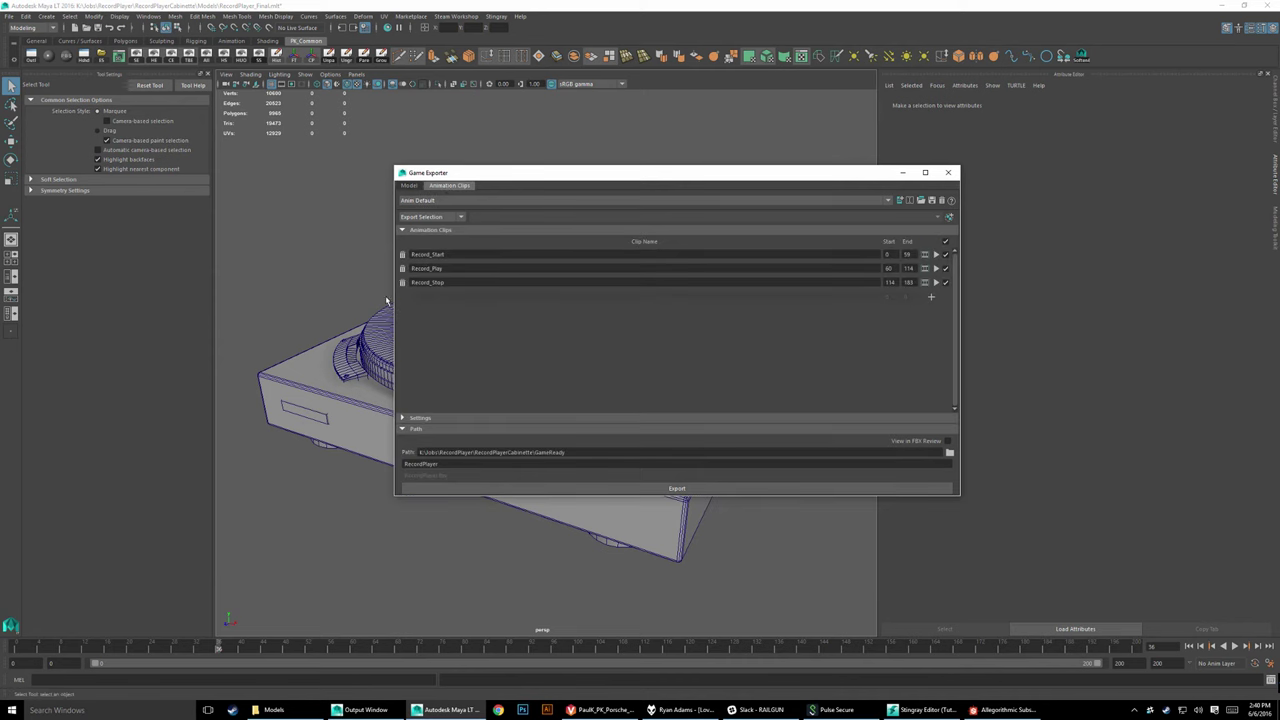
{"action": "left_click", "coordinate": [931, 296]}
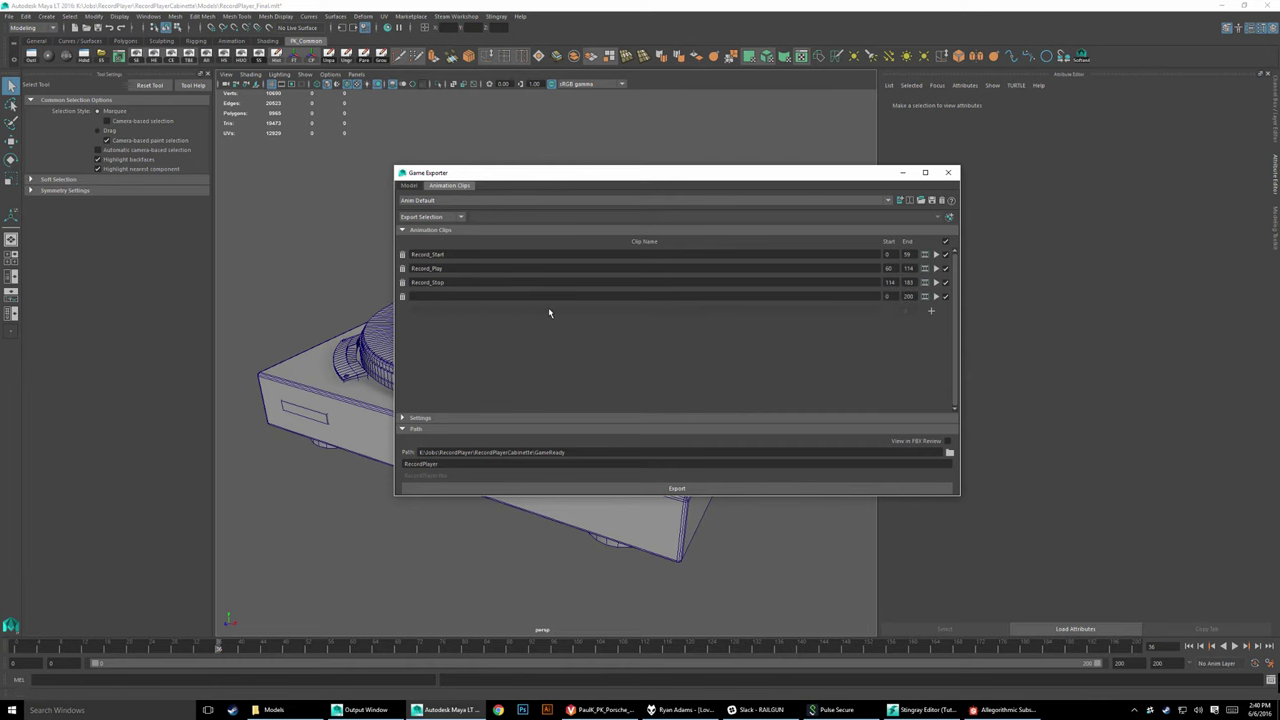
{"action": "type", "text": "whatever"}
{"action": "left_click", "coordinate": [912, 298]}
{"action": "key", "text": "BackSpace"}
{"action": "key", "text": "Return"}
{"action": "left_click", "coordinate": [402, 296]}
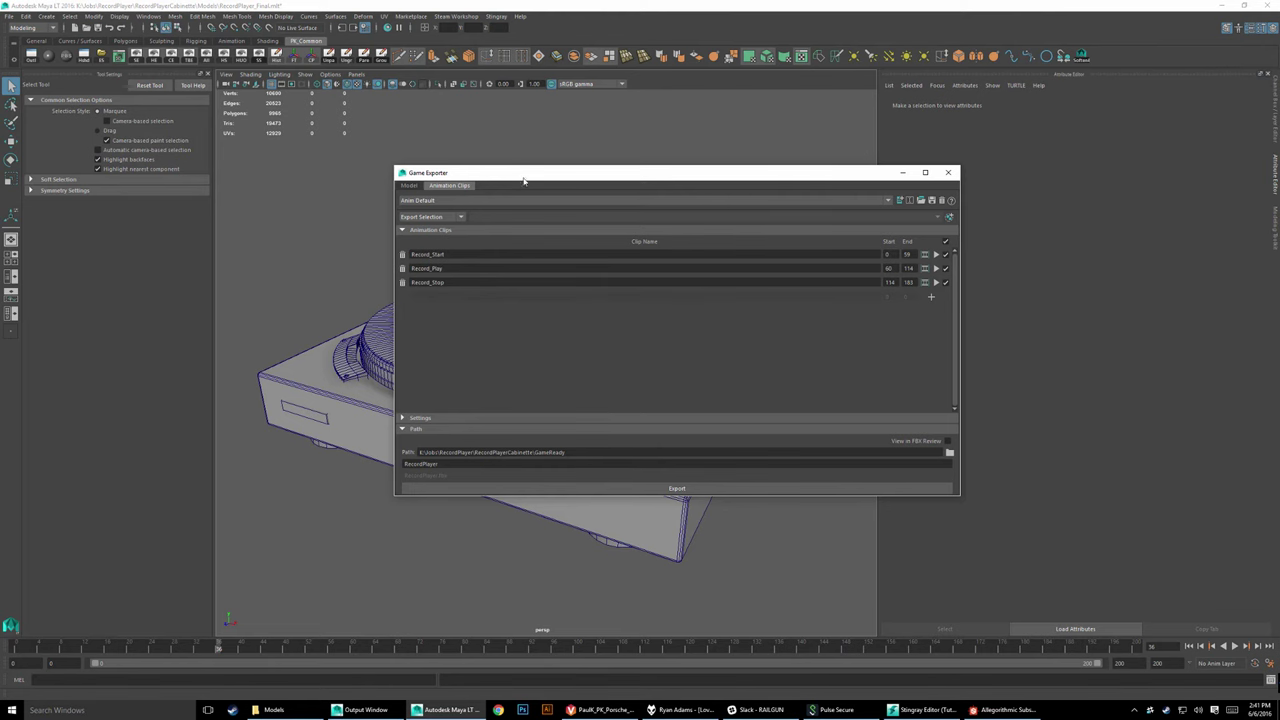
Step: Preview the Record_Start, Record_Play and Record_Stop clips, then stop playback
{"action": "left_click_drag", "start_coordinate": [502, 176], "coordinate": [732, 172]}
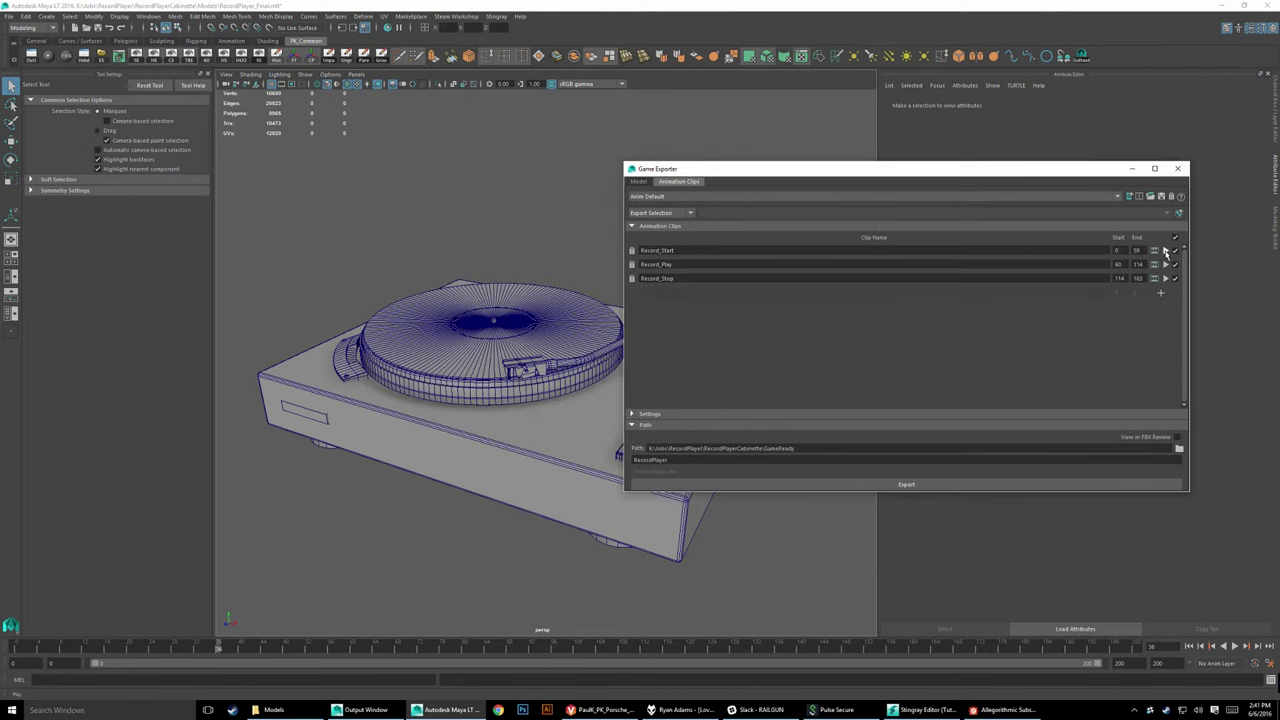
{"action": "left_click", "coordinate": [1165, 250]}
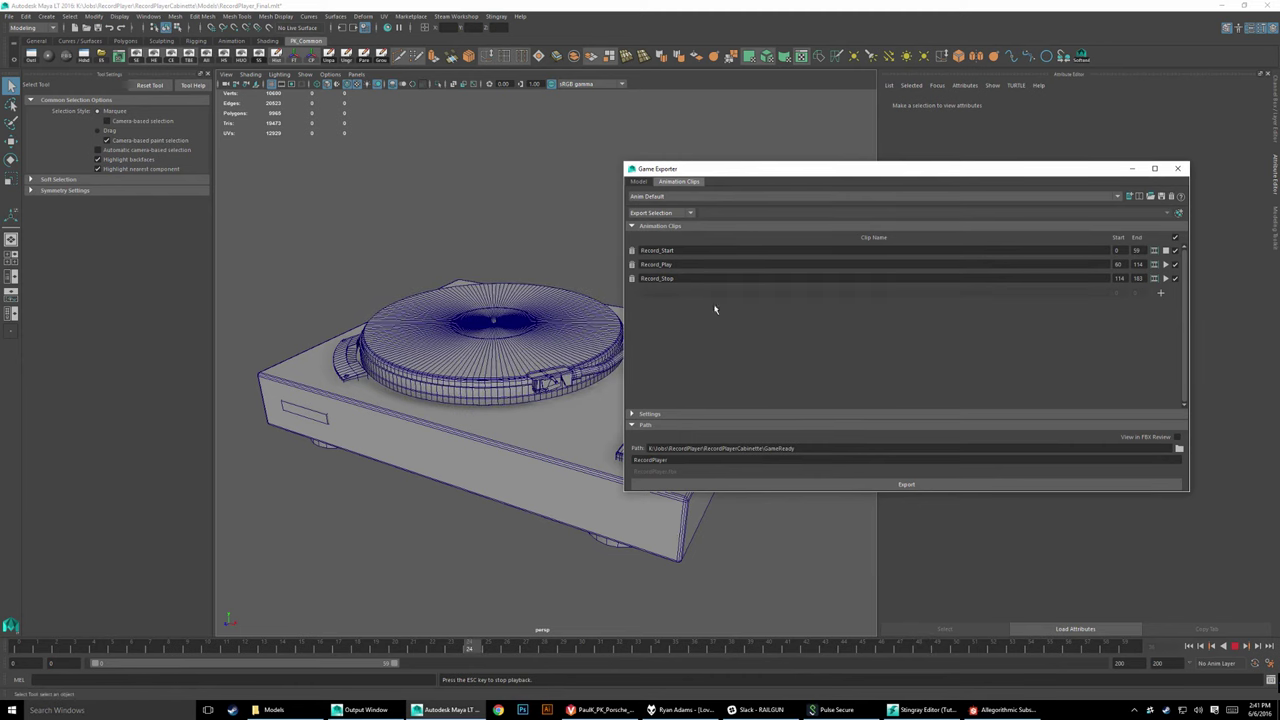
{"action": "left_click", "coordinate": [1165, 250]}
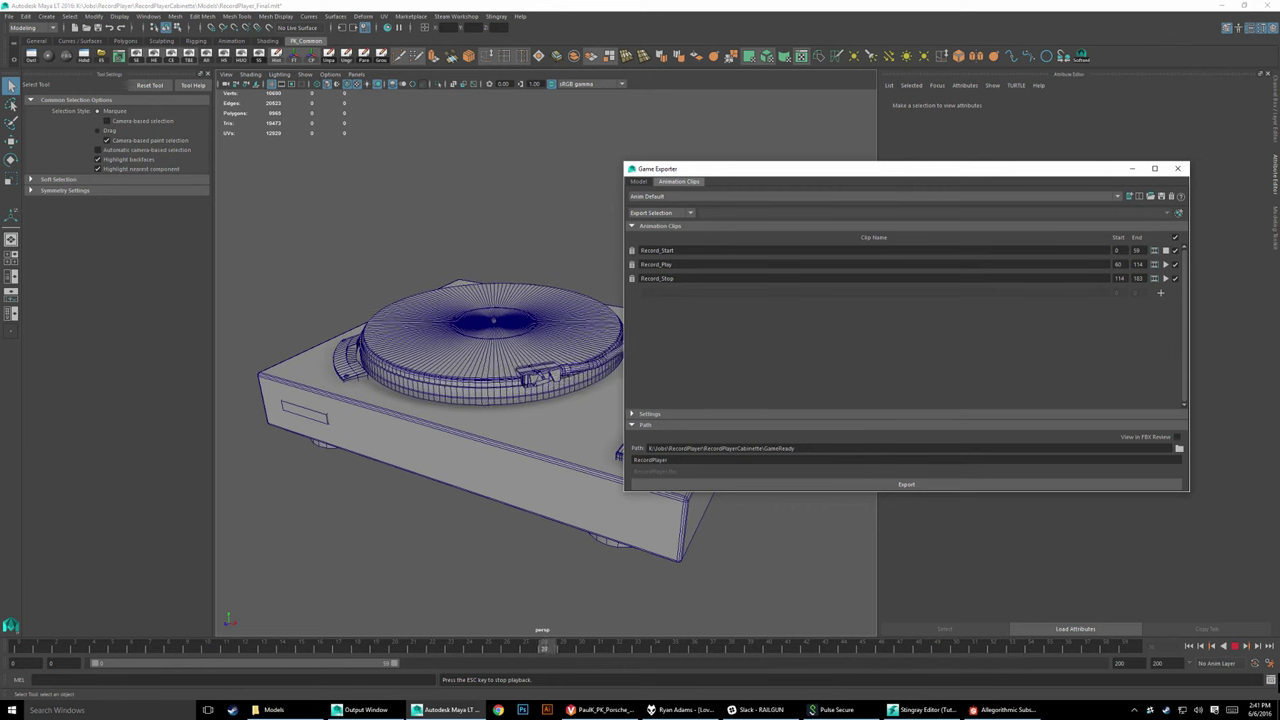
{"action": "left_click", "coordinate": [1165, 264]}
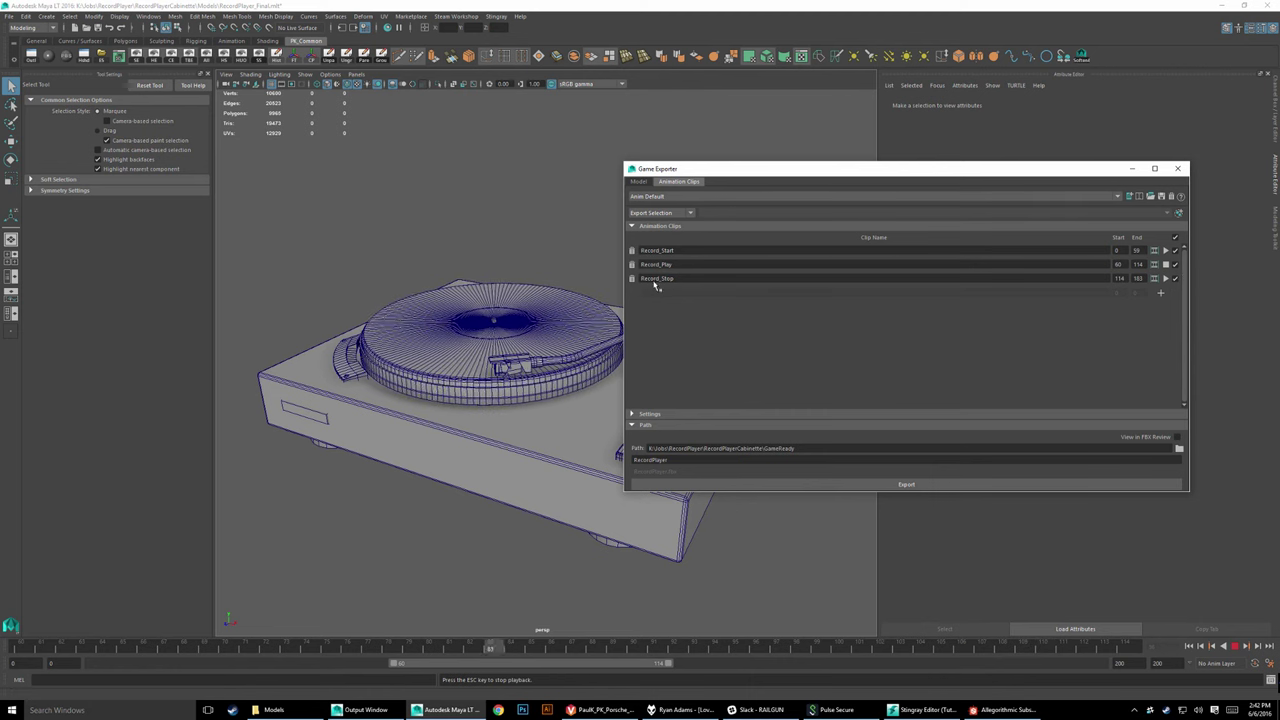
{"action": "left_click", "coordinate": [1165, 278]}
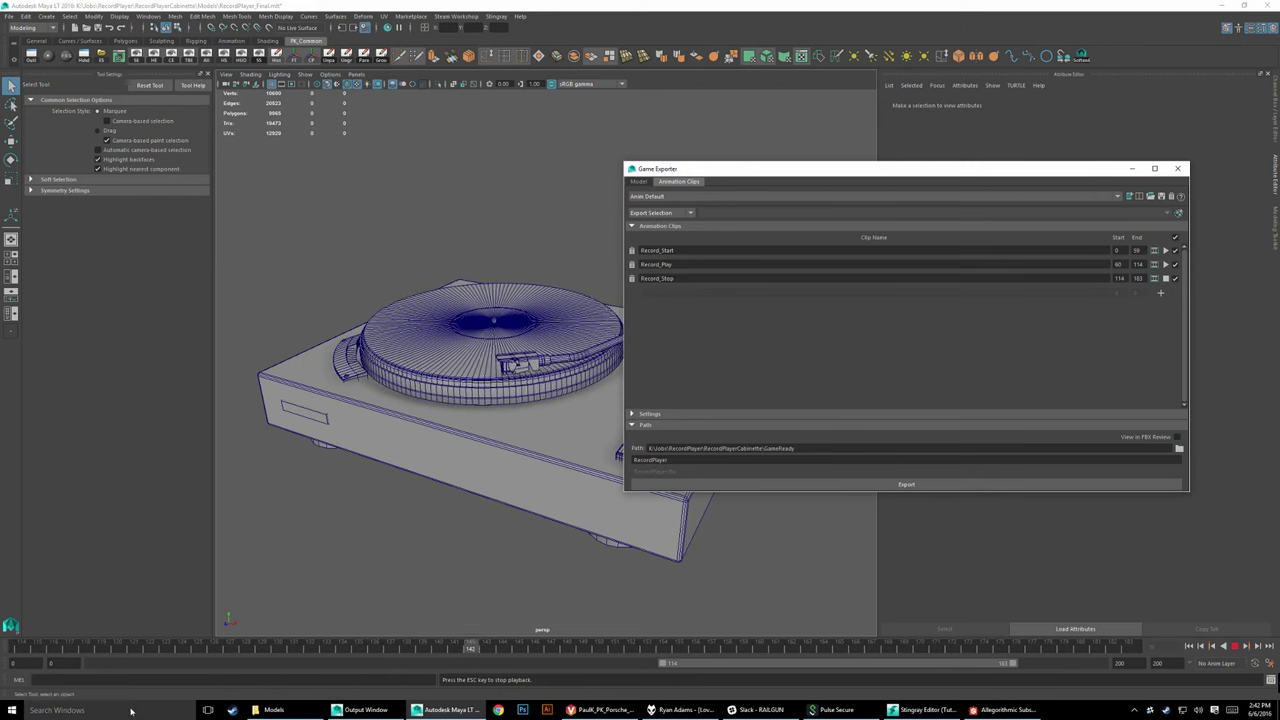
{"action": "left_click", "coordinate": [1236, 646]}
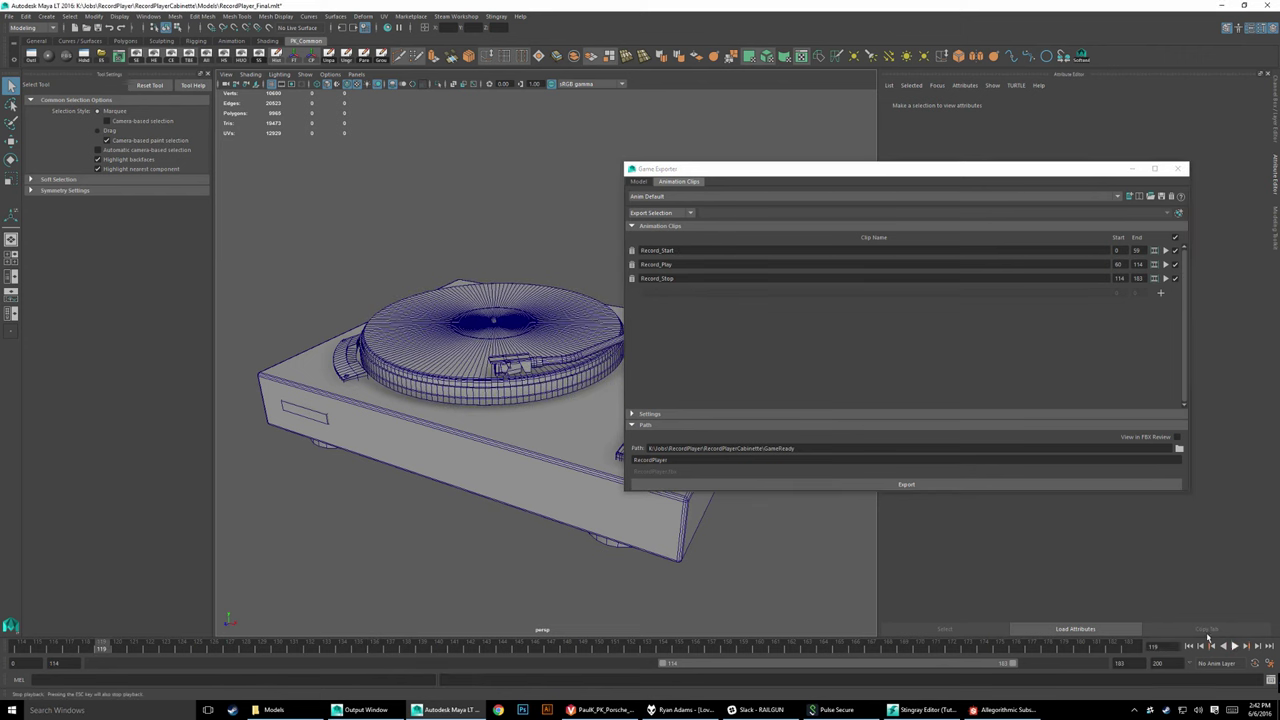
Step: Expand exporter Settings, try Save Multiple Clip Files, then revert to Save Clips to Single File
{"action": "left_click", "coordinate": [633, 414]}
{"action": "left_click", "coordinate": [633, 414]}
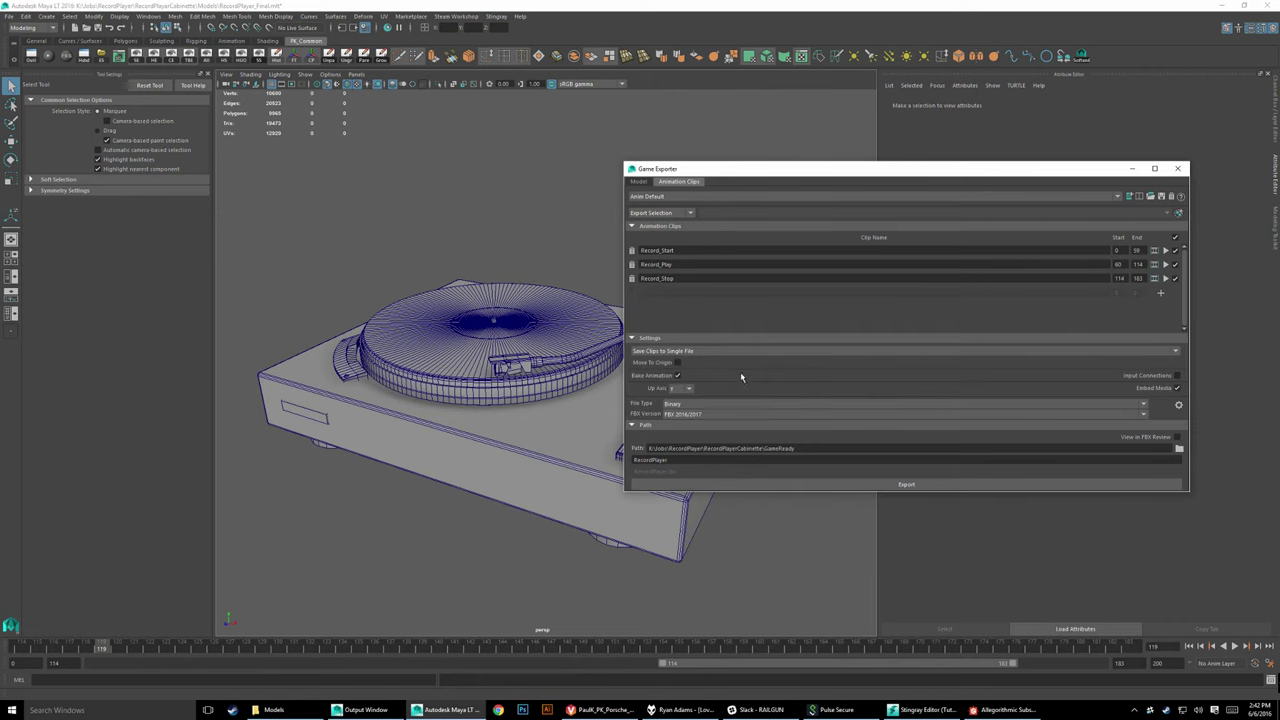
{"action": "left_click", "coordinate": [672, 352]}
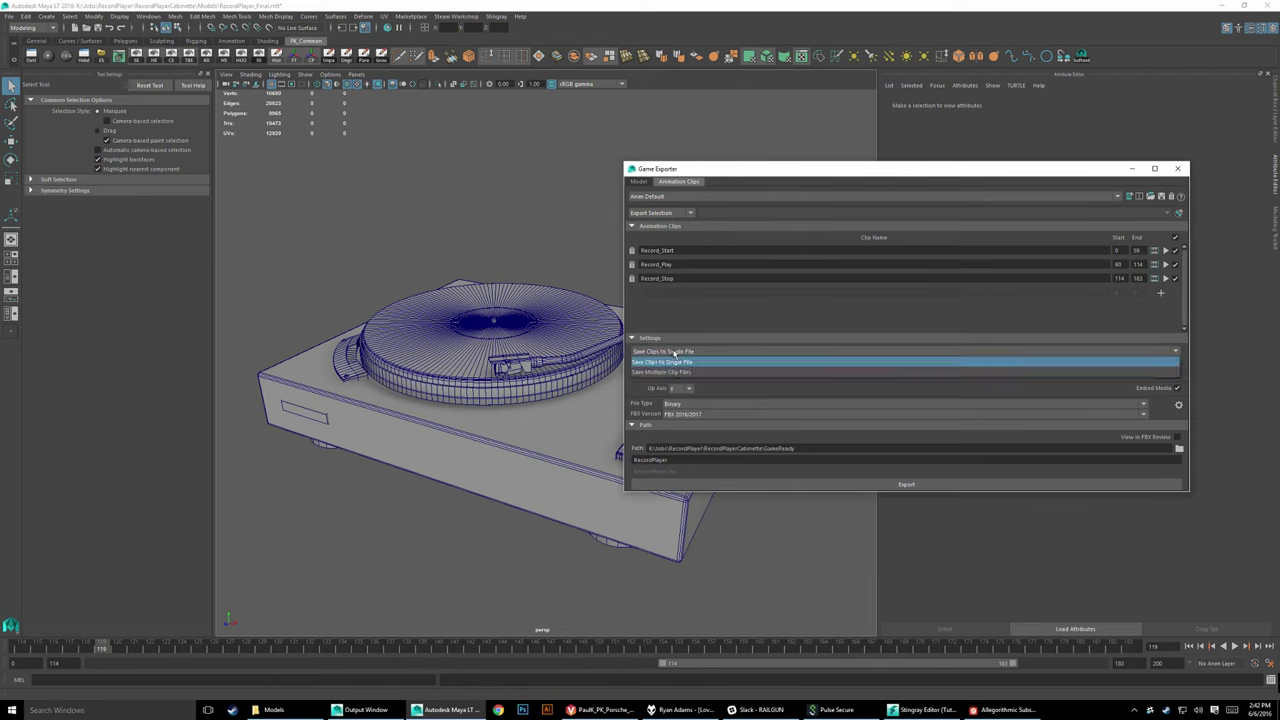
{"action": "left_click", "coordinate": [688, 373]}
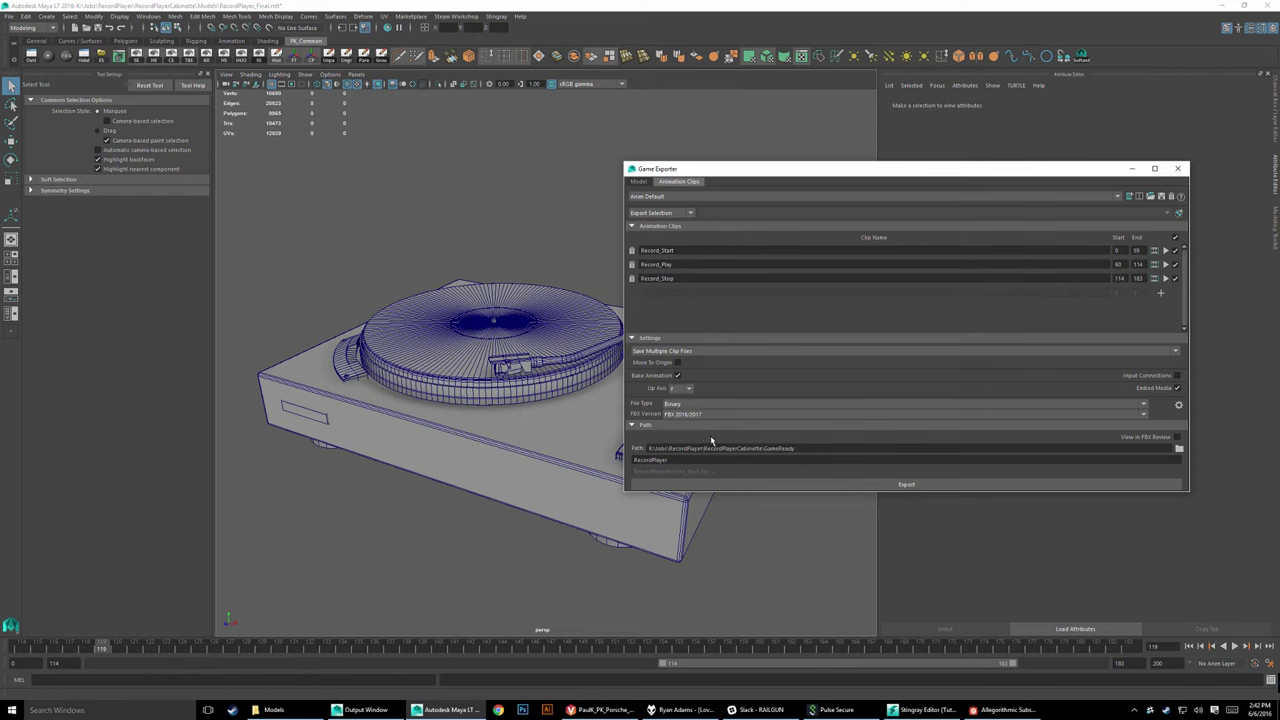
{"action": "left_click", "coordinate": [697, 352]}
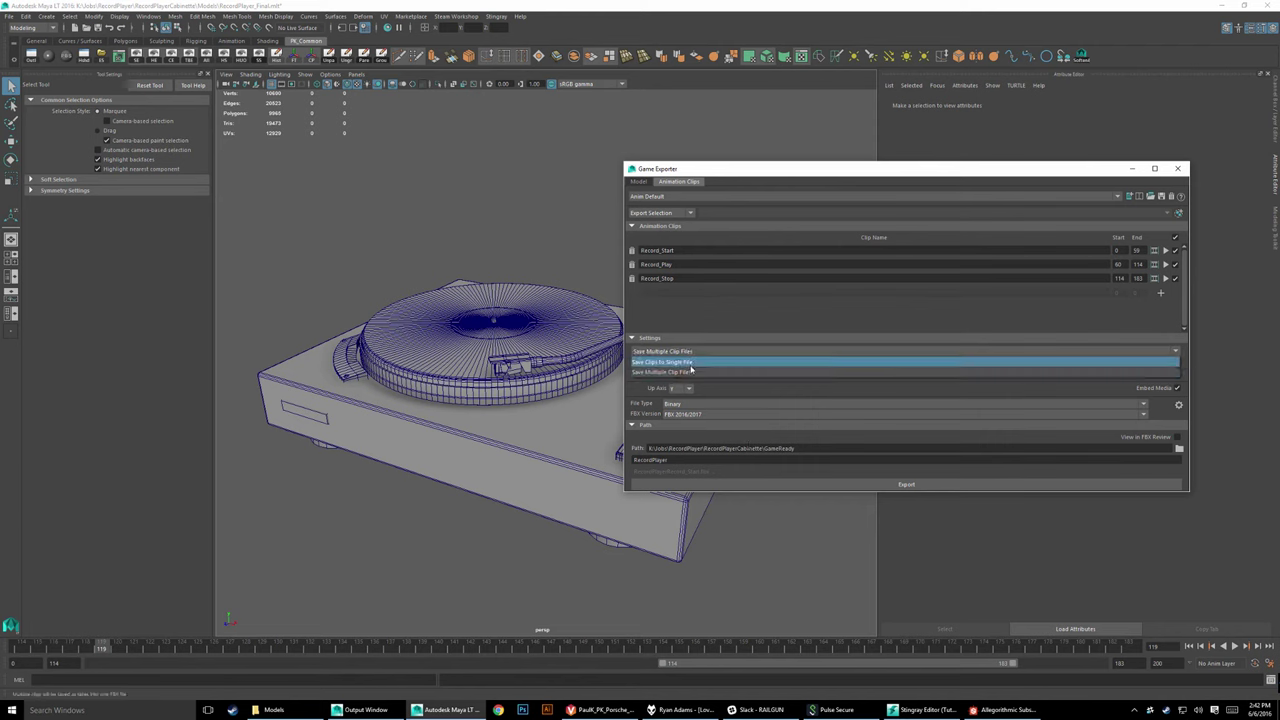
{"action": "left_click", "coordinate": [690, 364]}
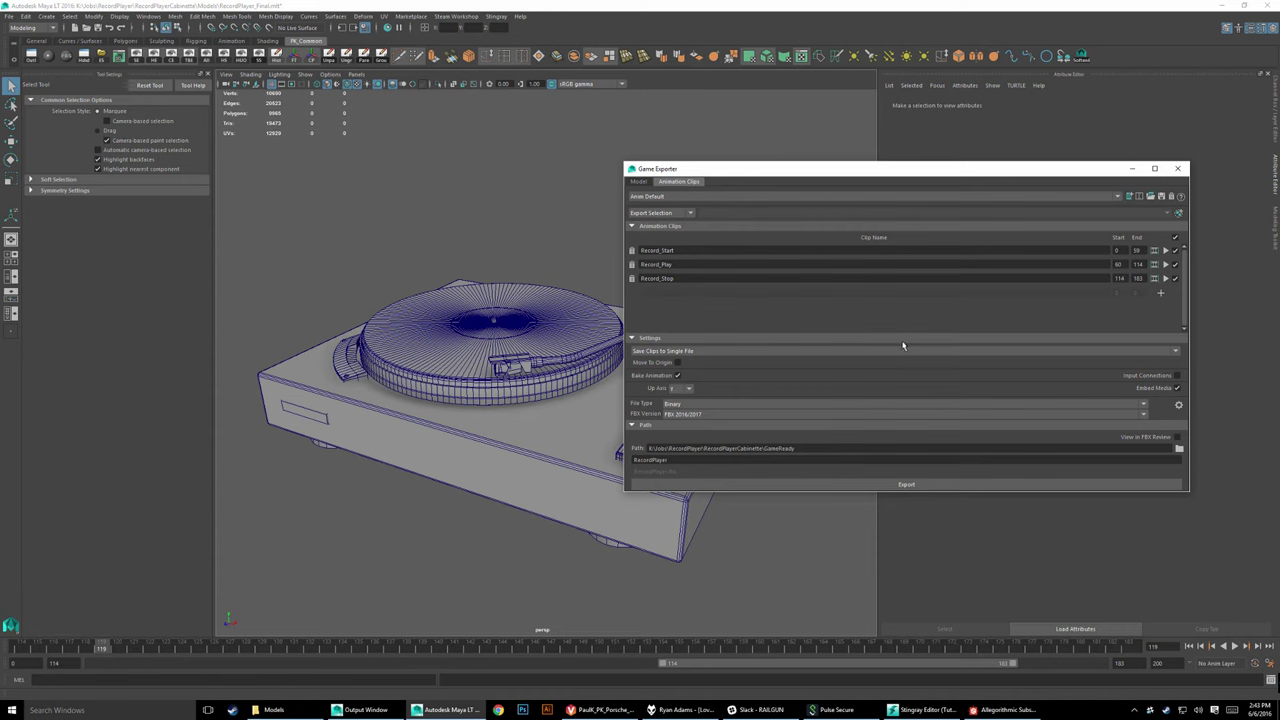
Step: Collapse Settings, check the GameReady export path and attempt an Export Selection export
{"action": "left_click", "coordinate": [633, 340]}
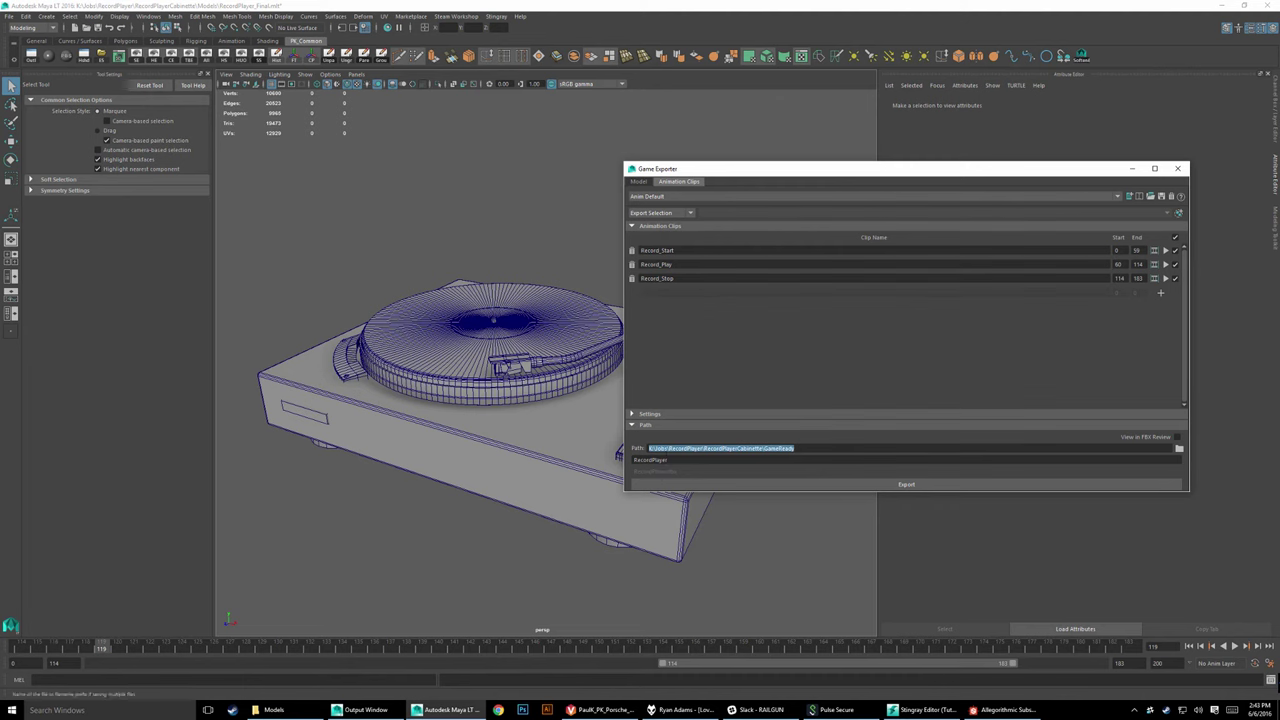
{"action": "left_click", "coordinate": [796, 448]}
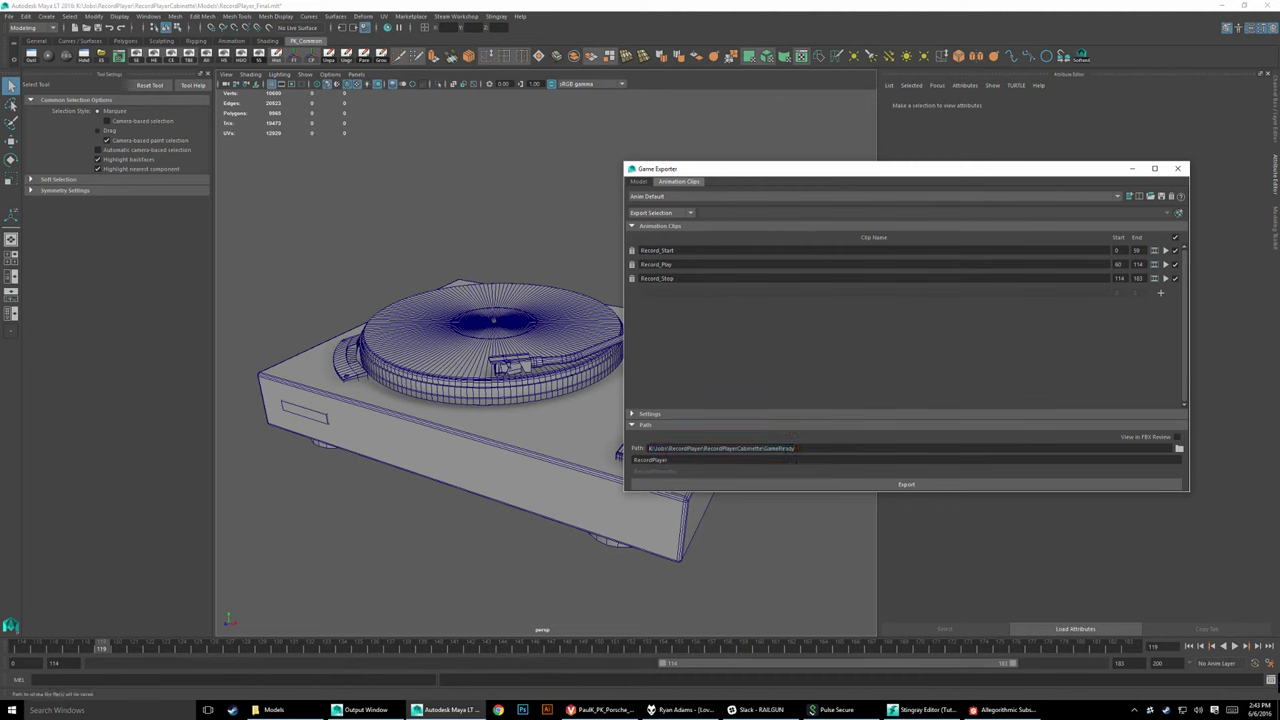
{"action": "left_click_drag", "start_coordinate": [796, 448], "coordinate": [764, 448]}
{"action": "key", "text": "Tab"}
{"action": "left_click", "coordinate": [905, 485]}
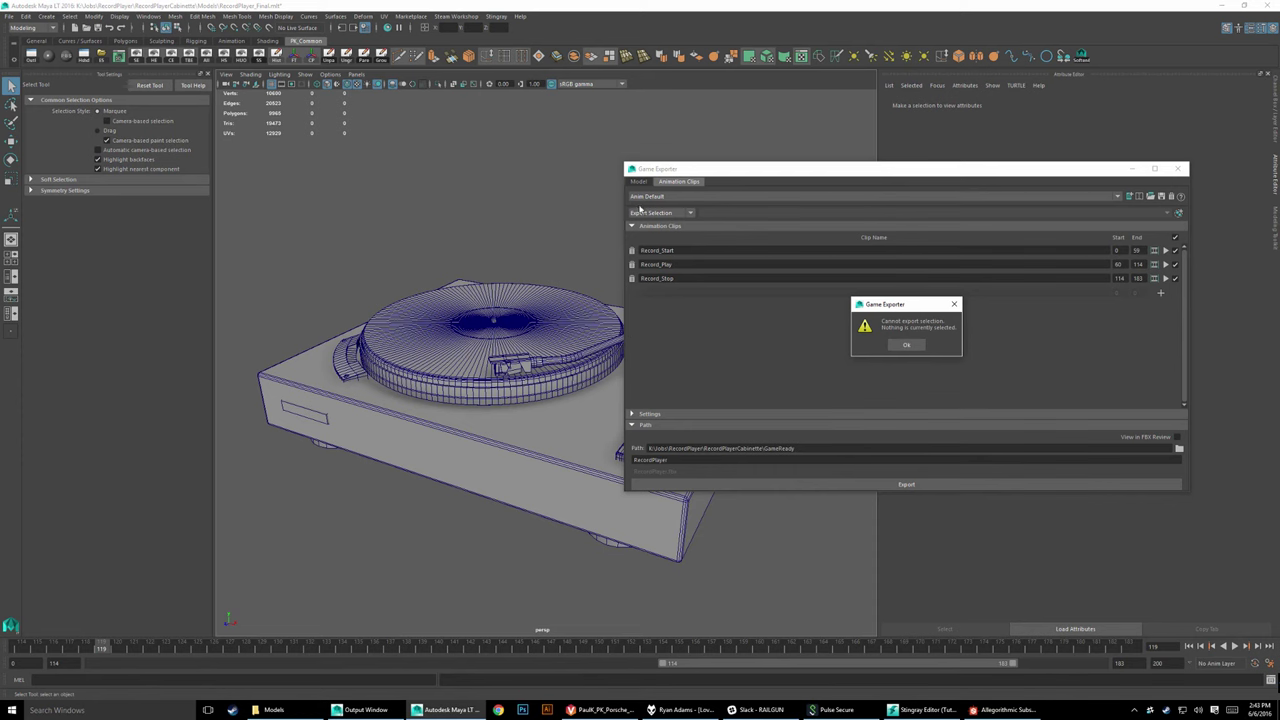
{"action": "left_click", "coordinate": [906, 345]}
Step: Switch to Export All and export RecordPlayer.fbx, confirming replacement of the existing file
{"action": "left_click", "coordinate": [660, 213]}
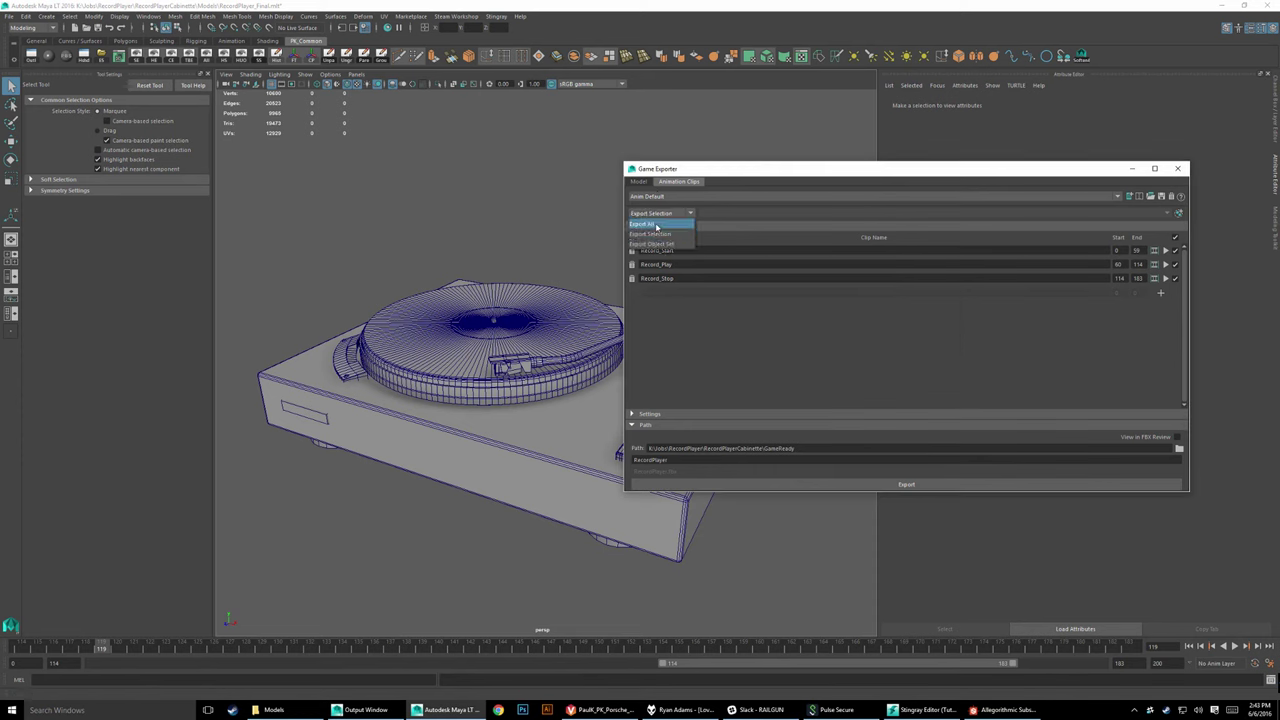
{"action": "left_click", "coordinate": [659, 234]}
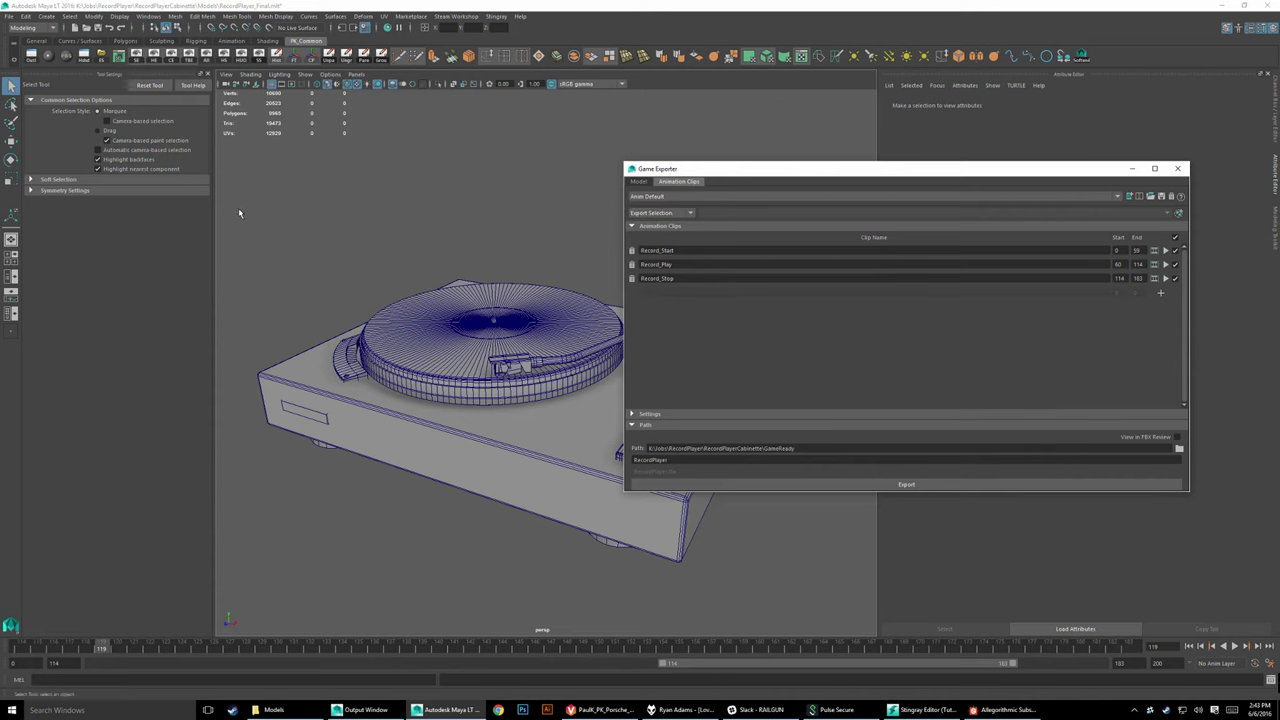
{"action": "left_click_drag", "start_coordinate": [232, 190], "coordinate": [565, 518]}
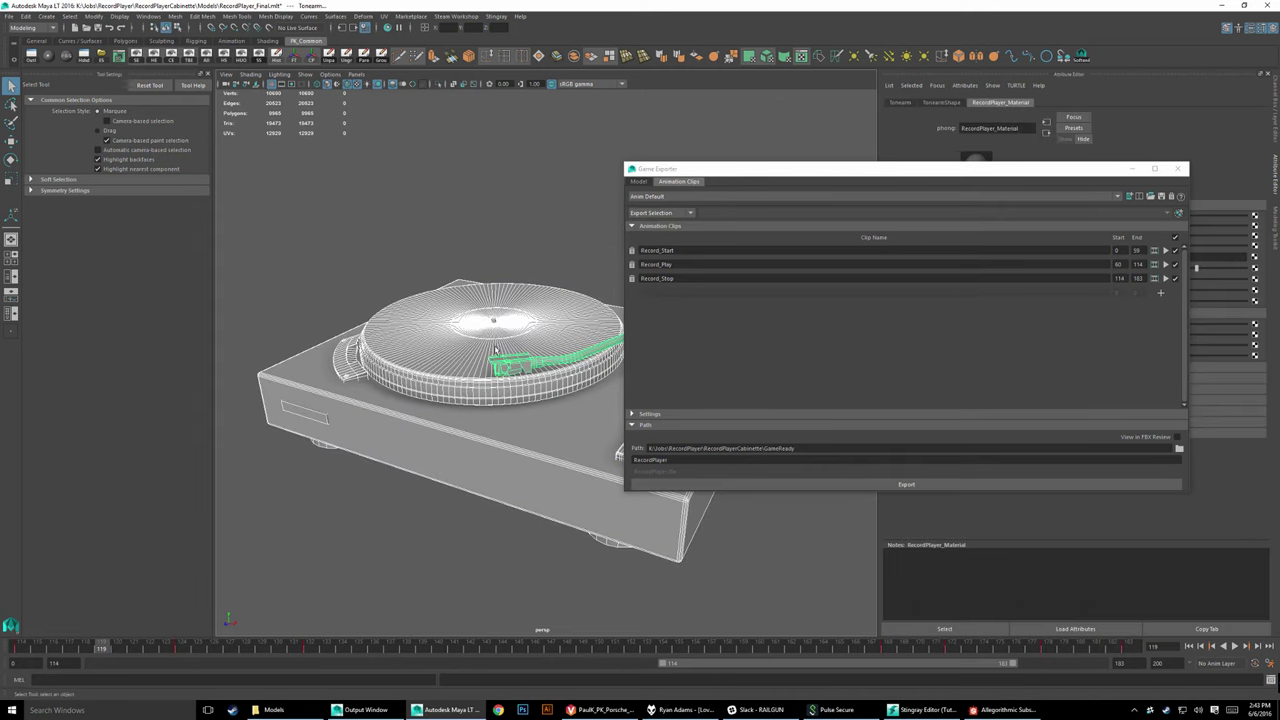
{"action": "left_click", "coordinate": [660, 212]}
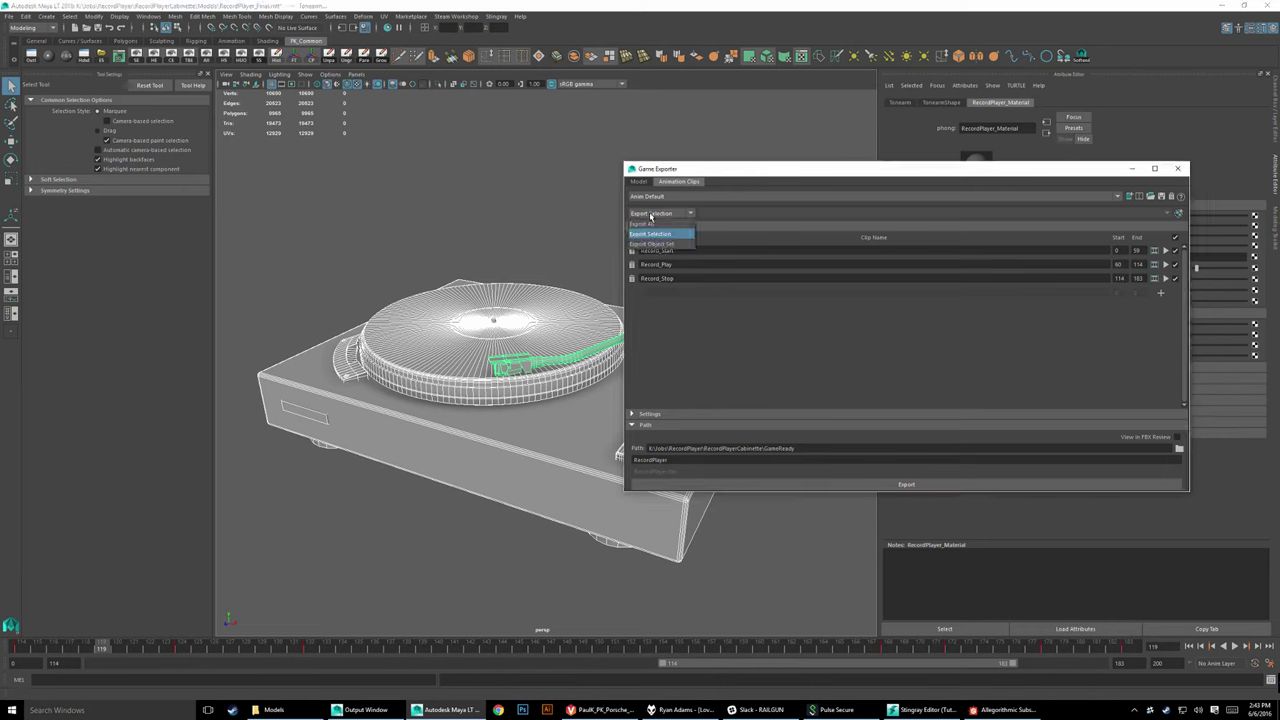
{"action": "left_click", "coordinate": [650, 222]}
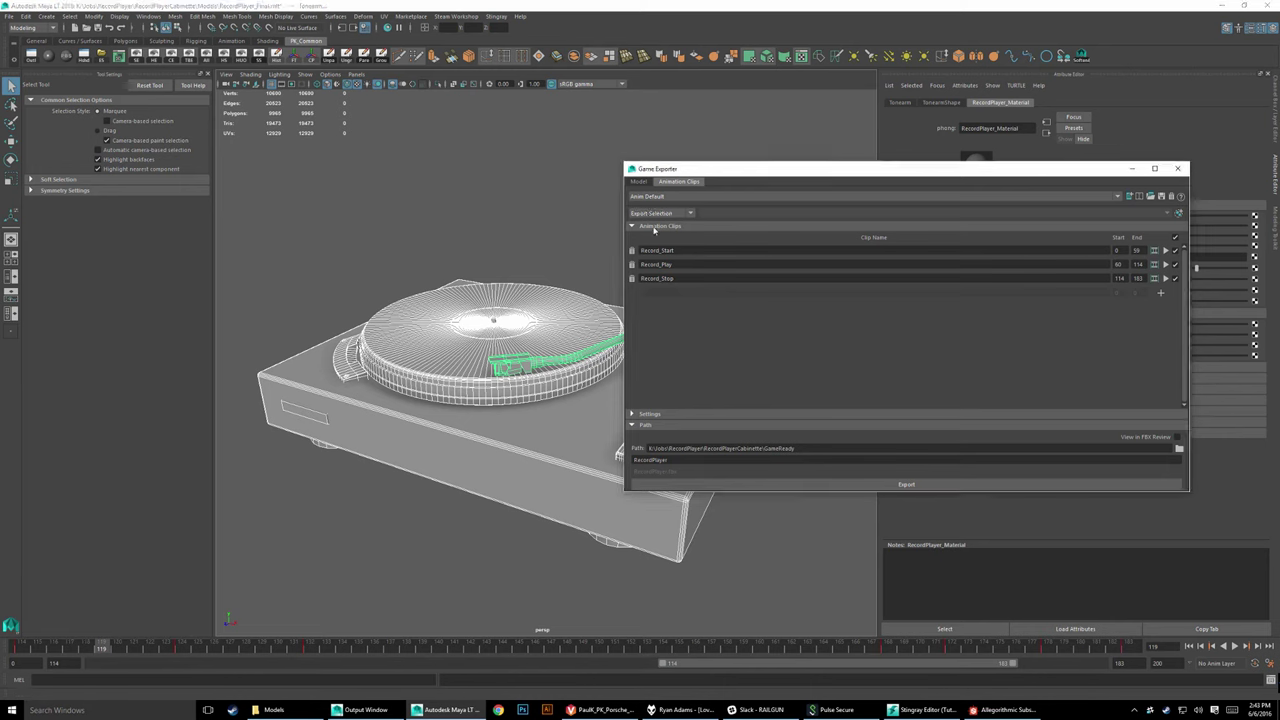
{"action": "left_click", "coordinate": [964, 484]}
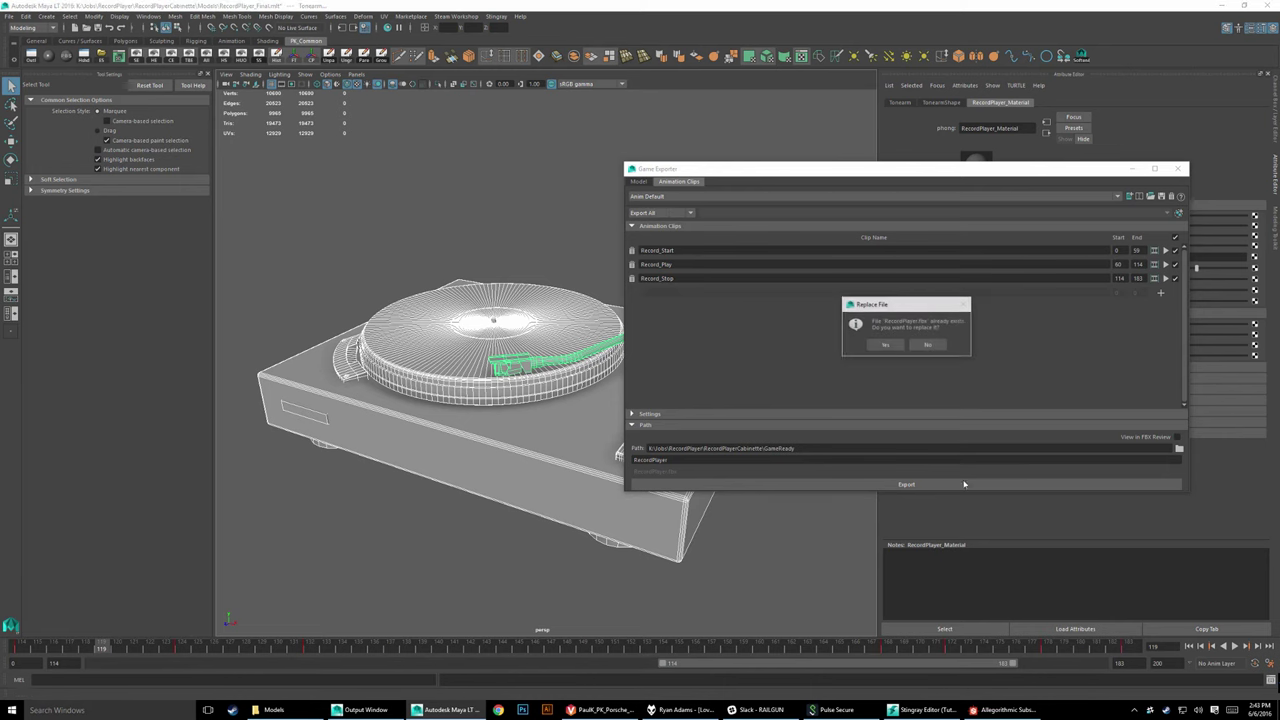
{"action": "left_click", "coordinate": [886, 344]}
{"action": "left_click", "coordinate": [907, 345]}
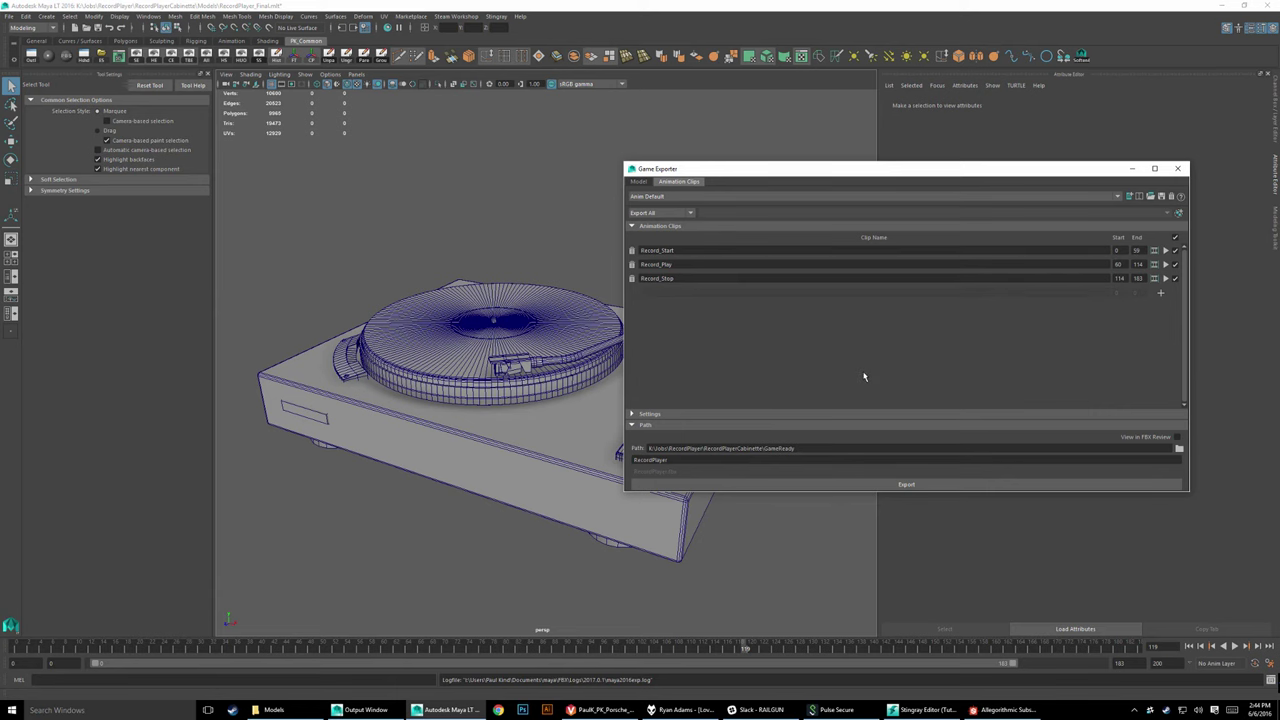
Step: Close the Game Exporter, find RecordPlayer.fbx (778 KB) in GameReady, and minimise Maya LT
{"action": "left_click", "coordinate": [1177, 168]}
{"action": "left_click", "coordinate": [273, 709]}
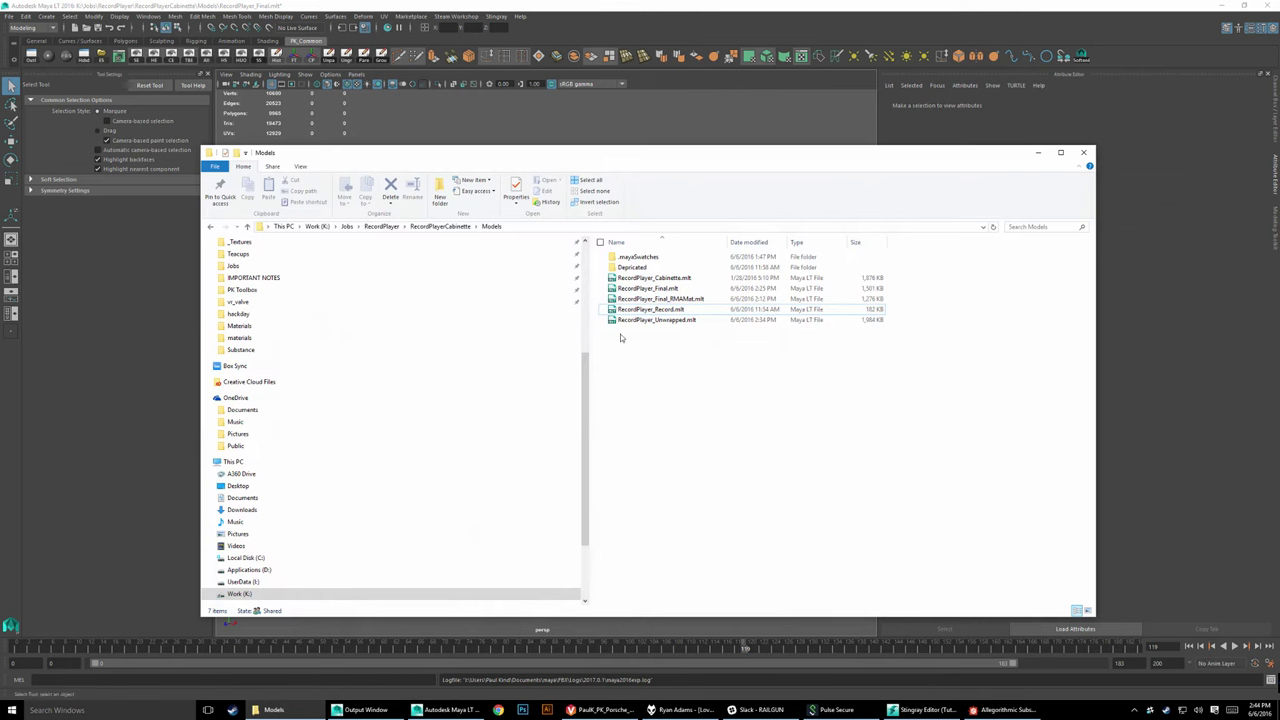
{"action": "left_click", "coordinate": [440, 226]}
{"action": "left_click", "coordinate": [638, 258]}
{"action": "double_click", "coordinate": [640, 261]}
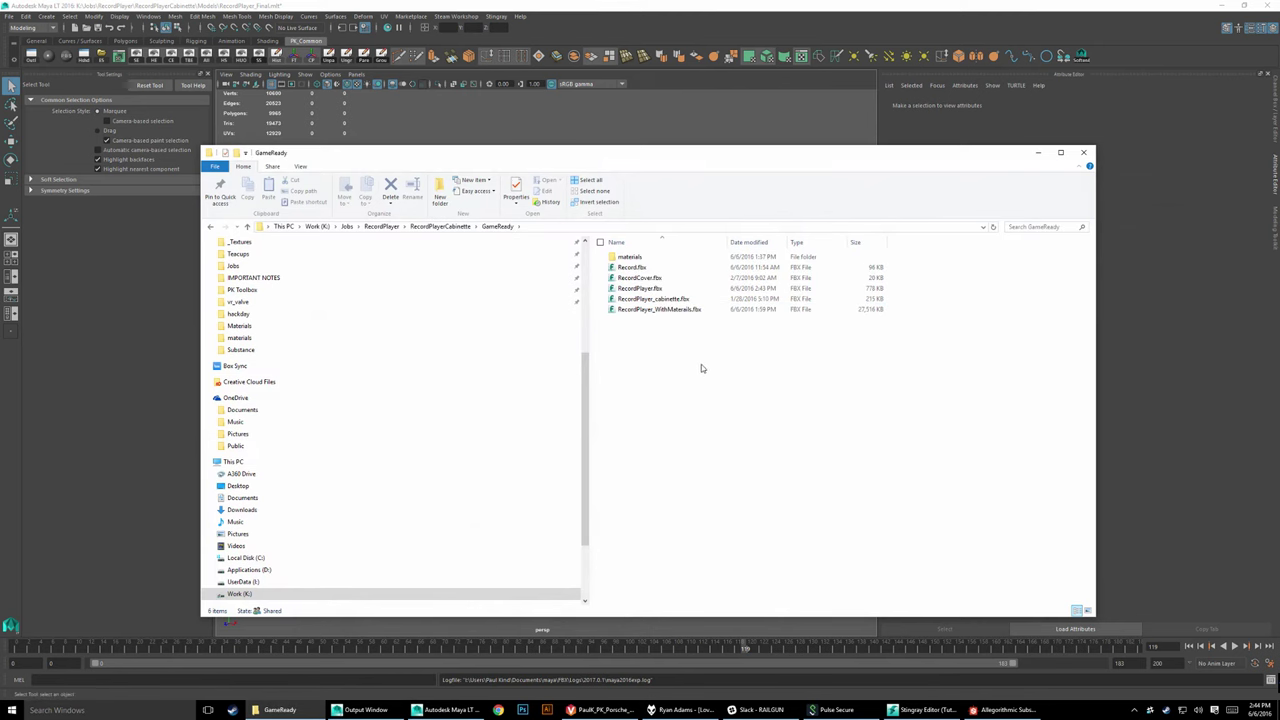
{"action": "left_click", "coordinate": [635, 291]}
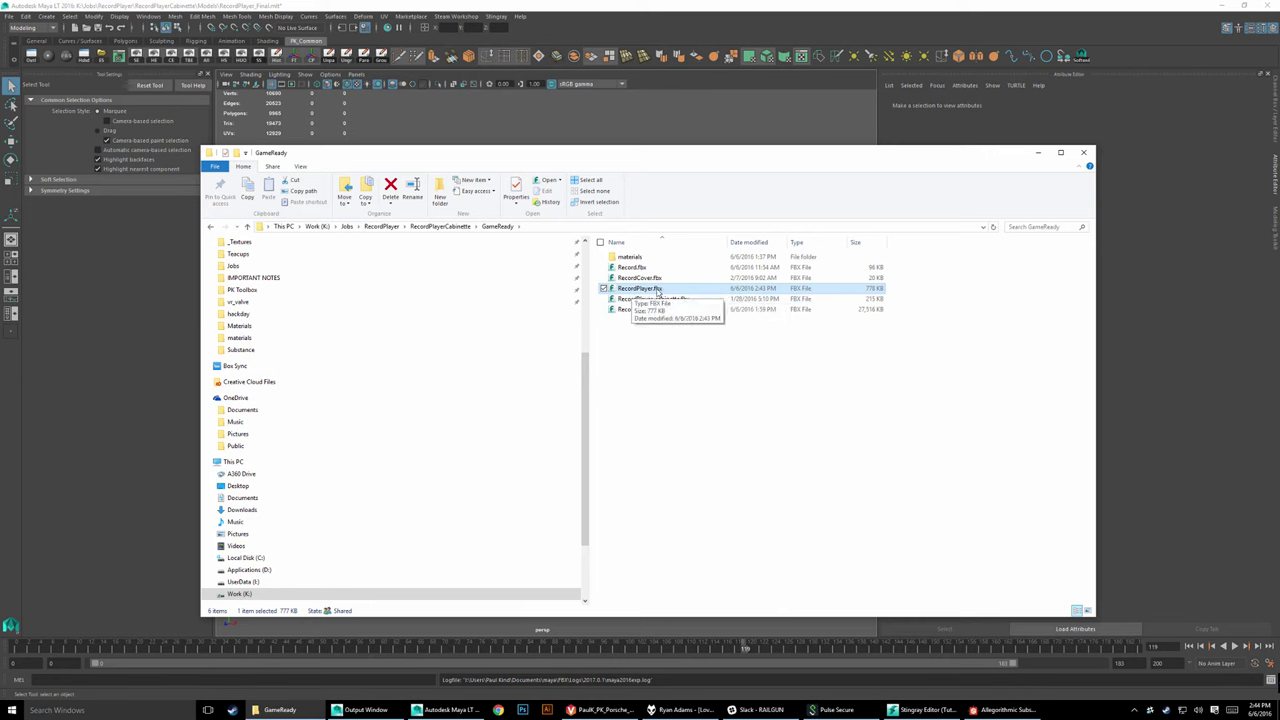
{"action": "left_click", "coordinate": [727, 420]}
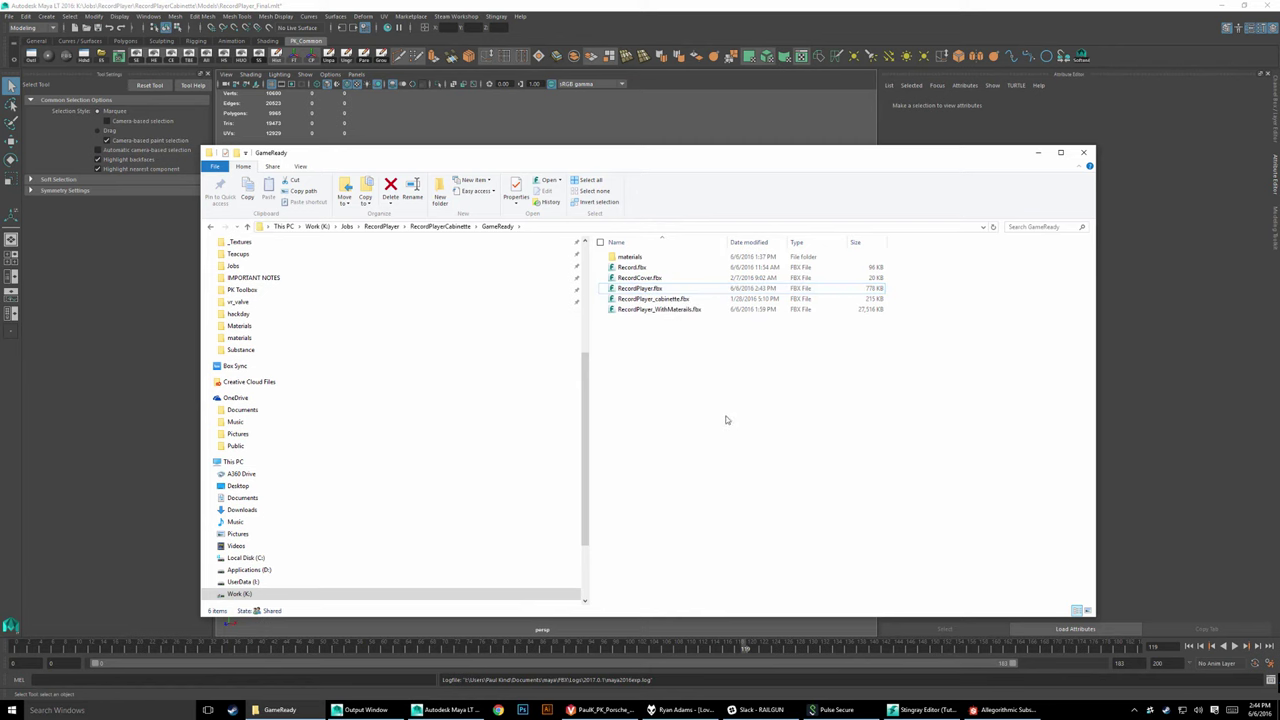
{"action": "left_click", "coordinate": [436, 710]}
{"action": "left_click", "coordinate": [436, 710]}
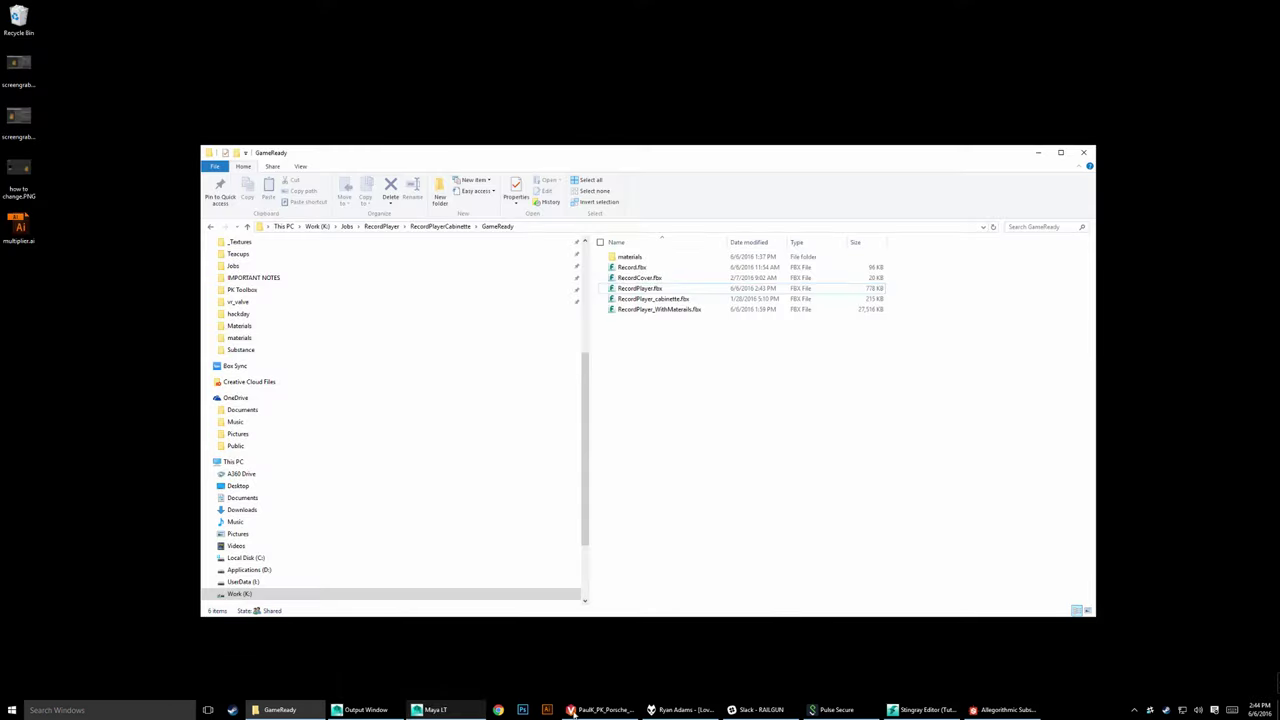
Step: In Stingray's Asset Browser, start importing RecordPlayer.fbx into models/RecordPlayer, bringing up the FBX Import dialog
{"action": "left_click", "coordinate": [920, 710]}
{"action": "left_click", "coordinate": [311, 479]}
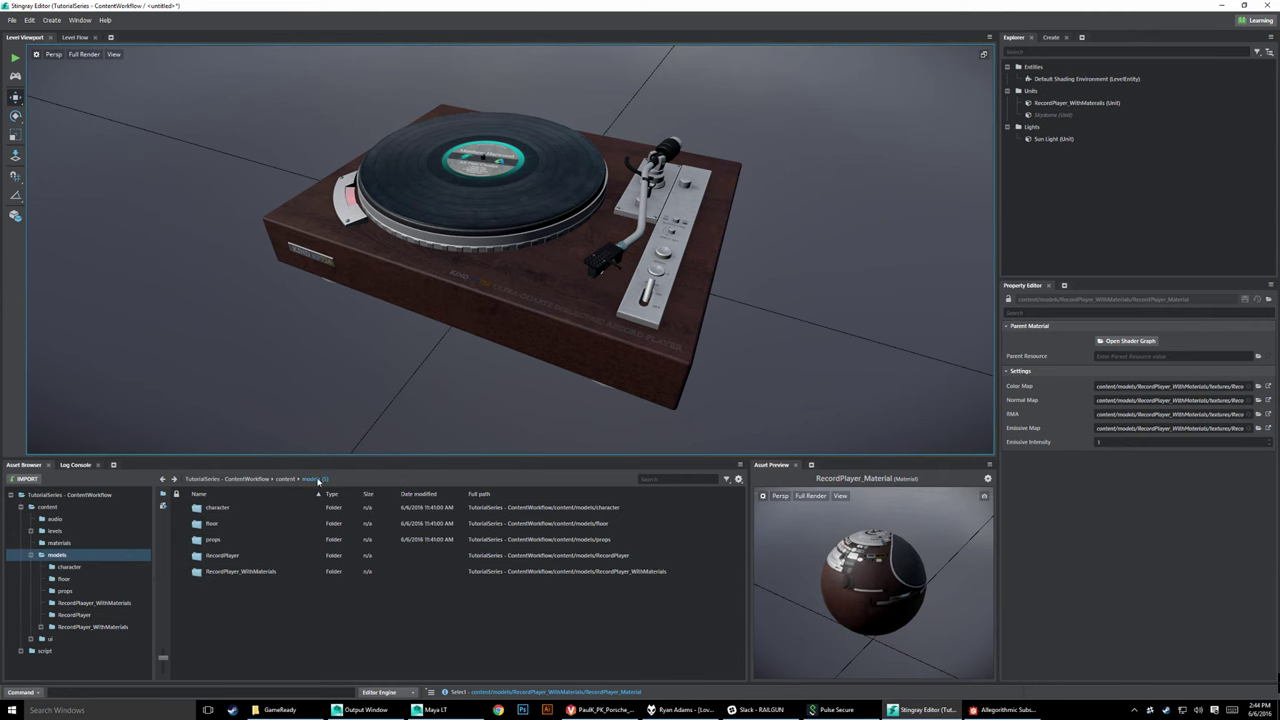
{"action": "double_click", "coordinate": [222, 555]}
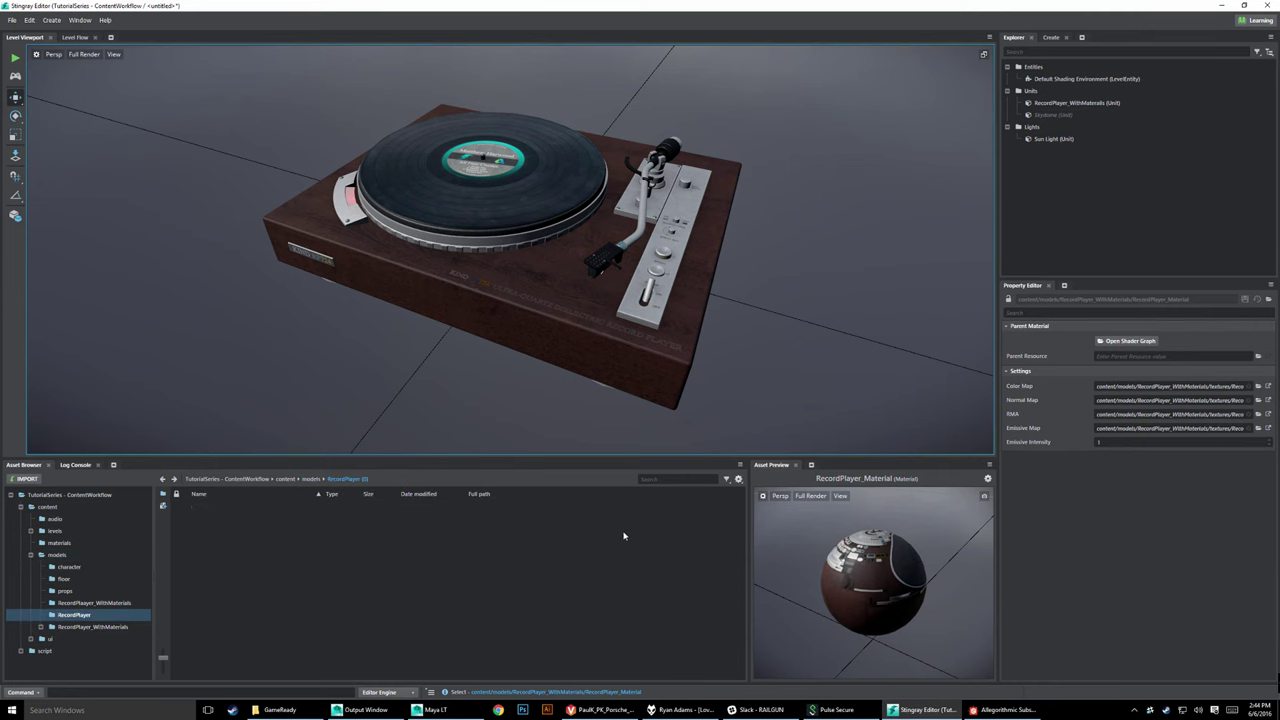
{"action": "left_click", "coordinate": [26, 479]}
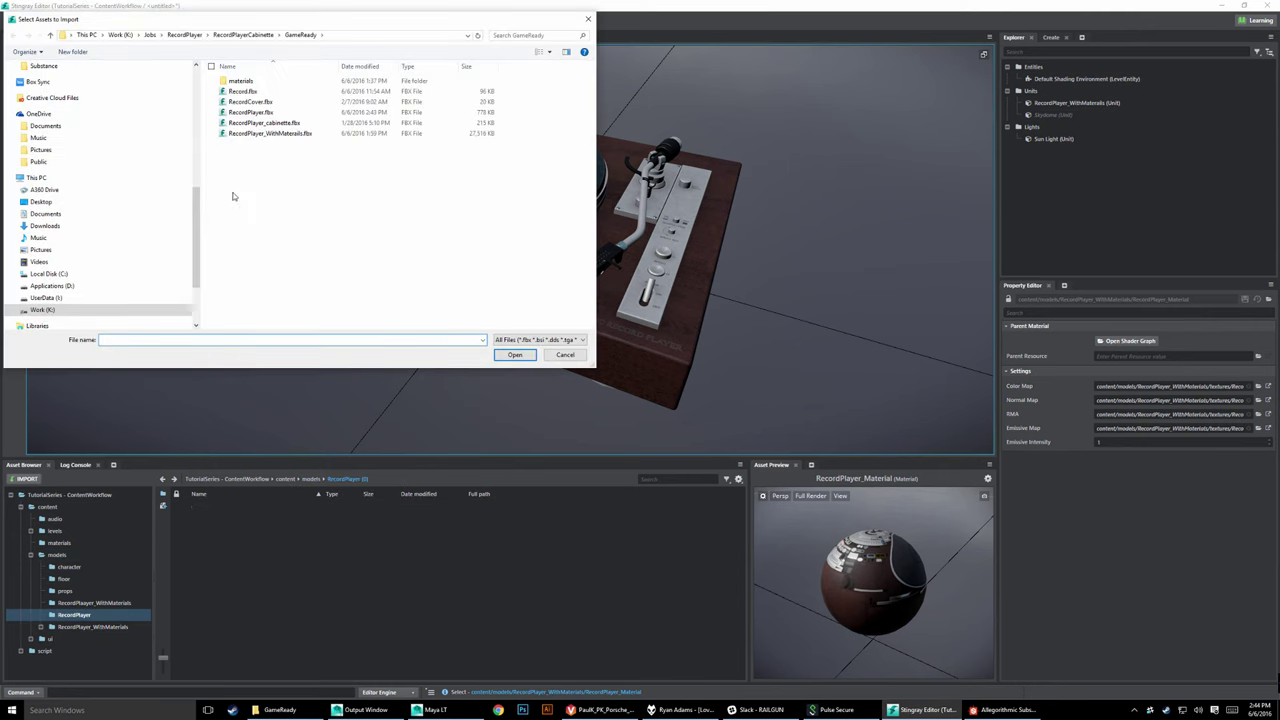
{"action": "left_click", "coordinate": [250, 112]}
{"action": "left_click", "coordinate": [515, 356]}
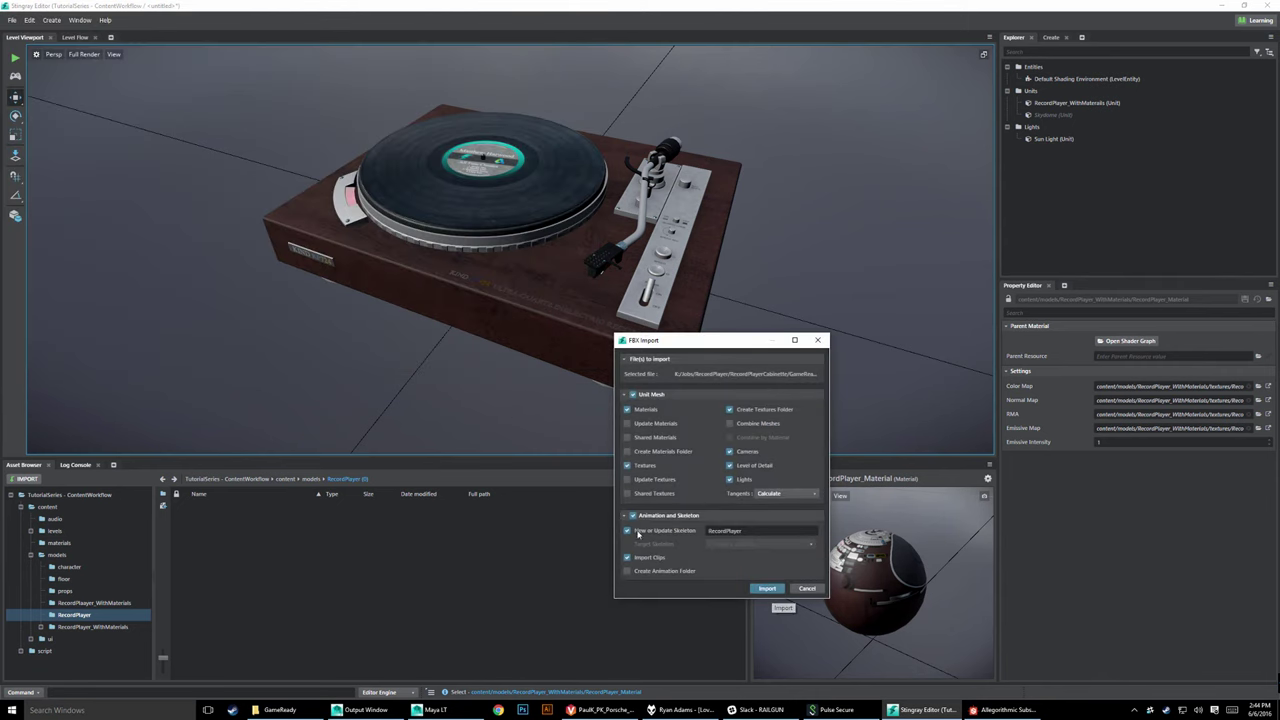
{"action": "mouse_move", "coordinate": [687, 345]}
{"action": "left_mouse_down"}
{"action": "mouse_move", "coordinate": [716, 270]}
{"action": "mouse_move", "coordinate": [653, 283]}
{"action": "left_mouse_up"}
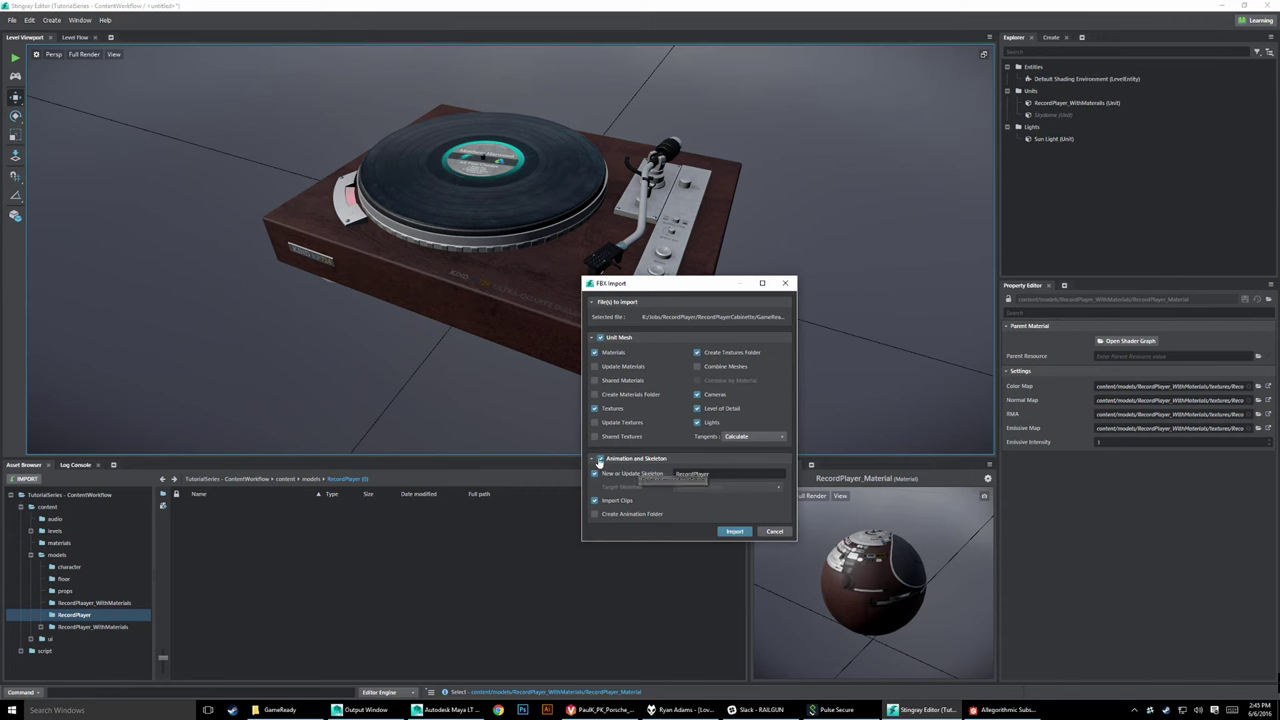
Step: Import the record player FBX with both Animation and Skeleton enabled
{"action": "left_click", "coordinate": [600, 458]}
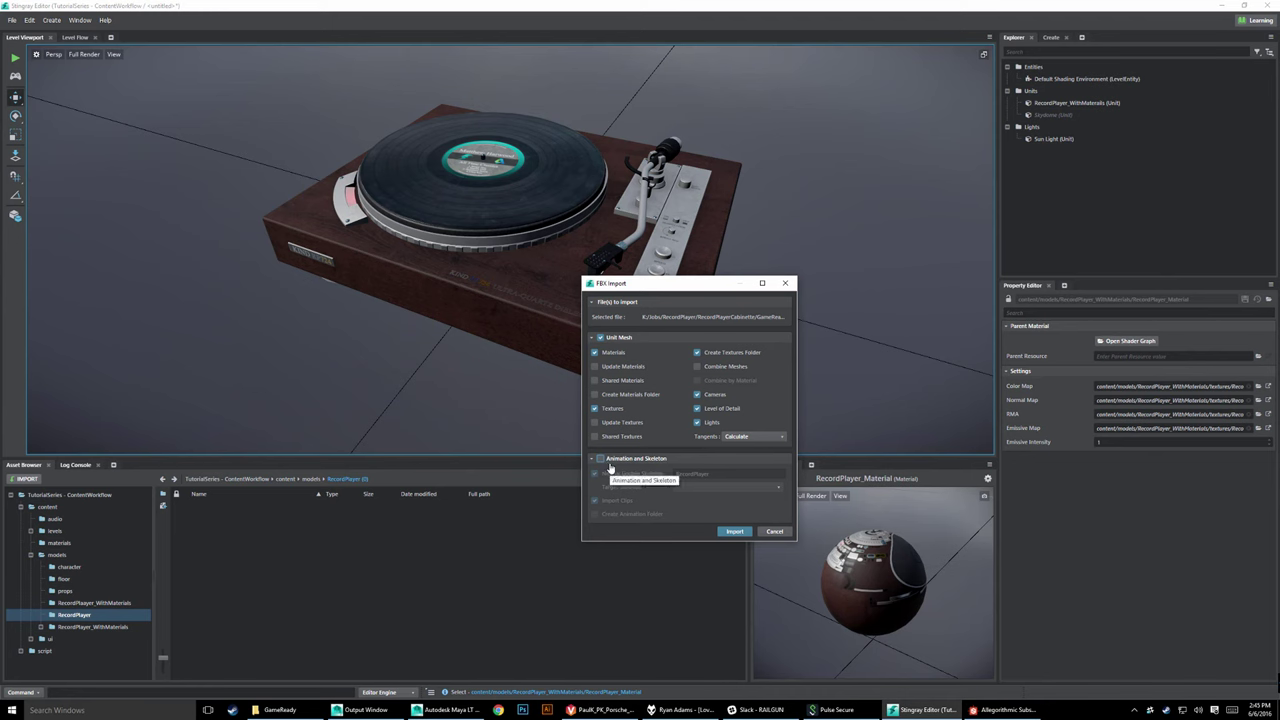
{"action": "left_click", "coordinate": [600, 458]}
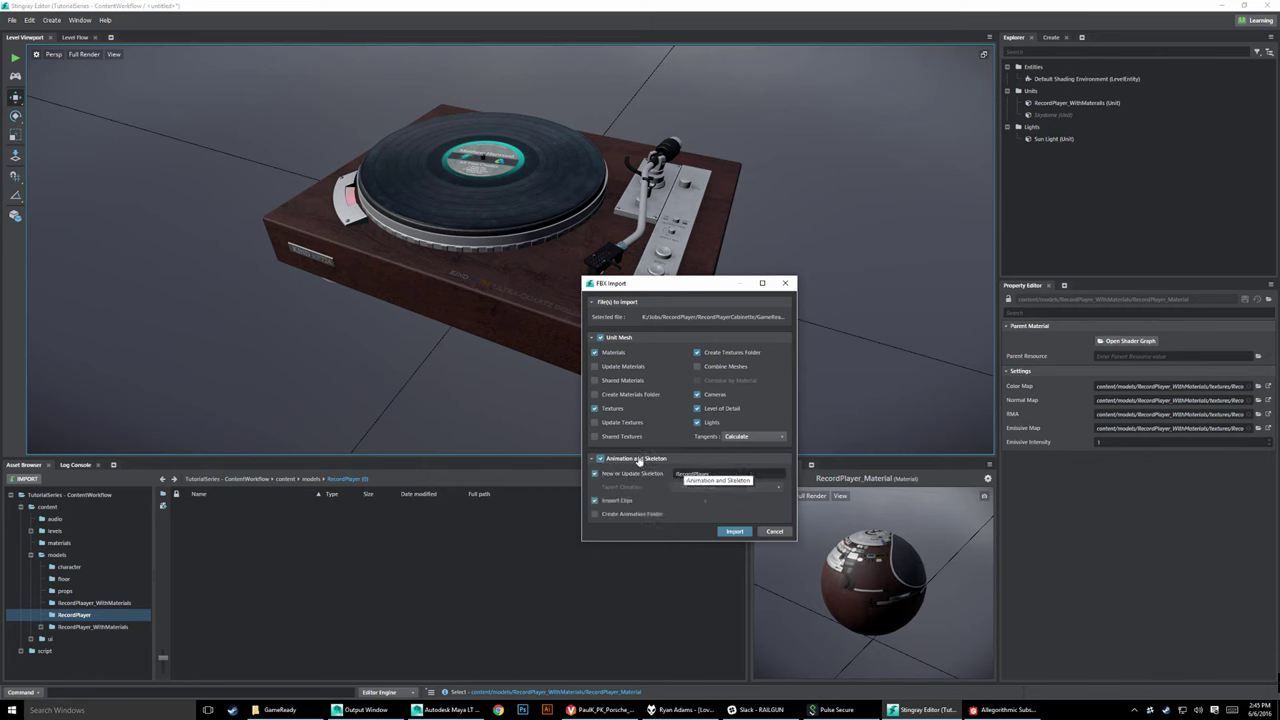
{"action": "left_click", "coordinate": [735, 531]}
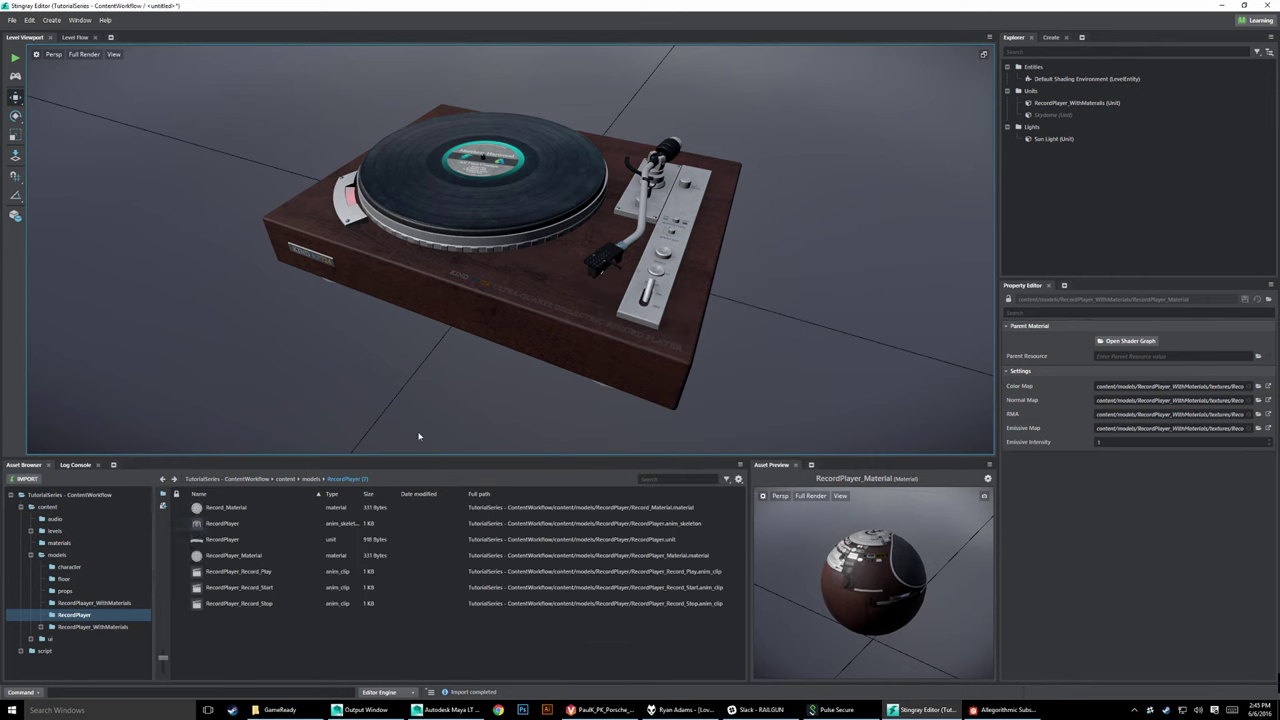
Step: Enlarge the asset list and preview the Play, Start and Stop animation clips
{"action": "left_click_drag", "start_coordinate": [425, 457], "coordinate": [466, 310]}
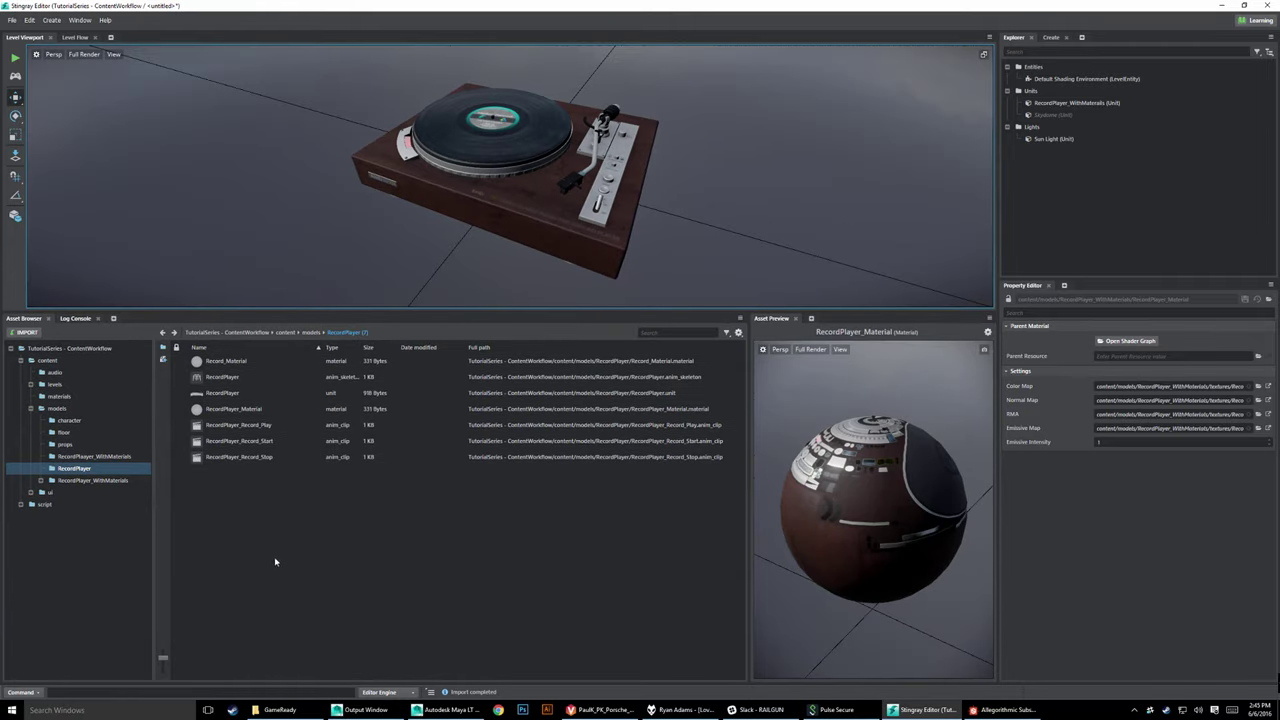
{"action": "left_click", "coordinate": [240, 425]}
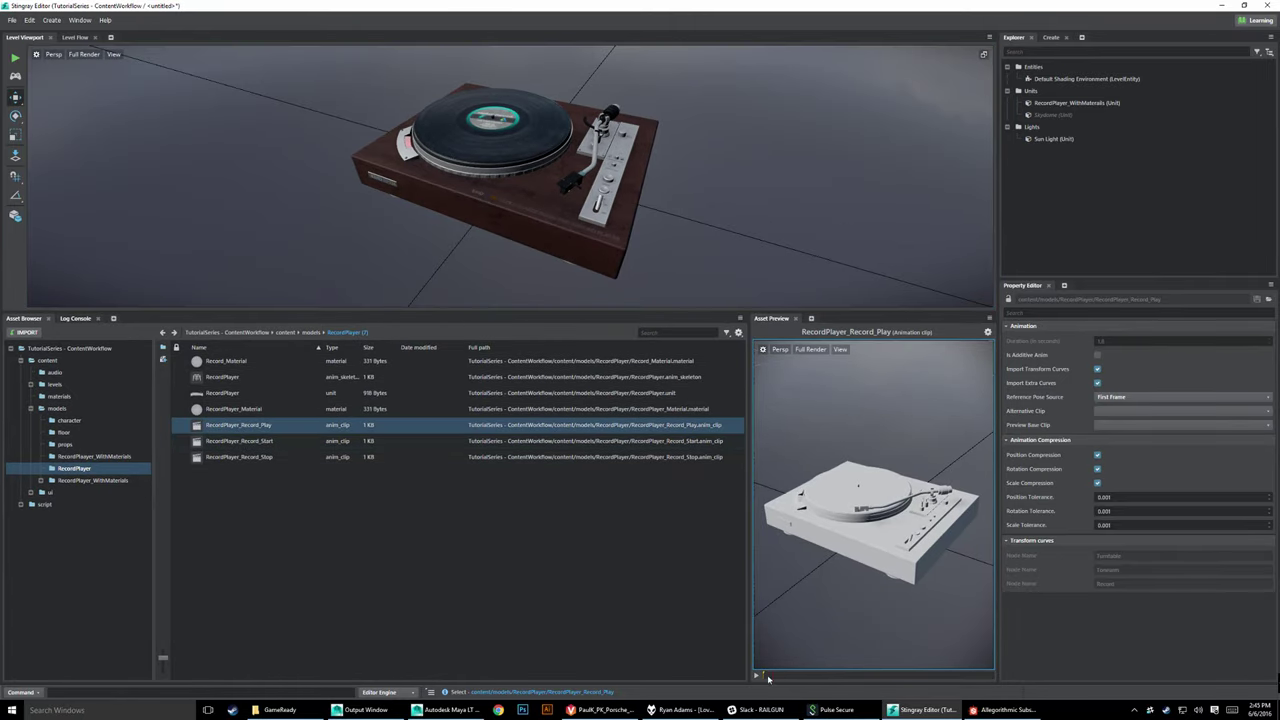
{"action": "left_click", "coordinate": [757, 676]}
{"action": "left_click", "coordinate": [240, 441]}
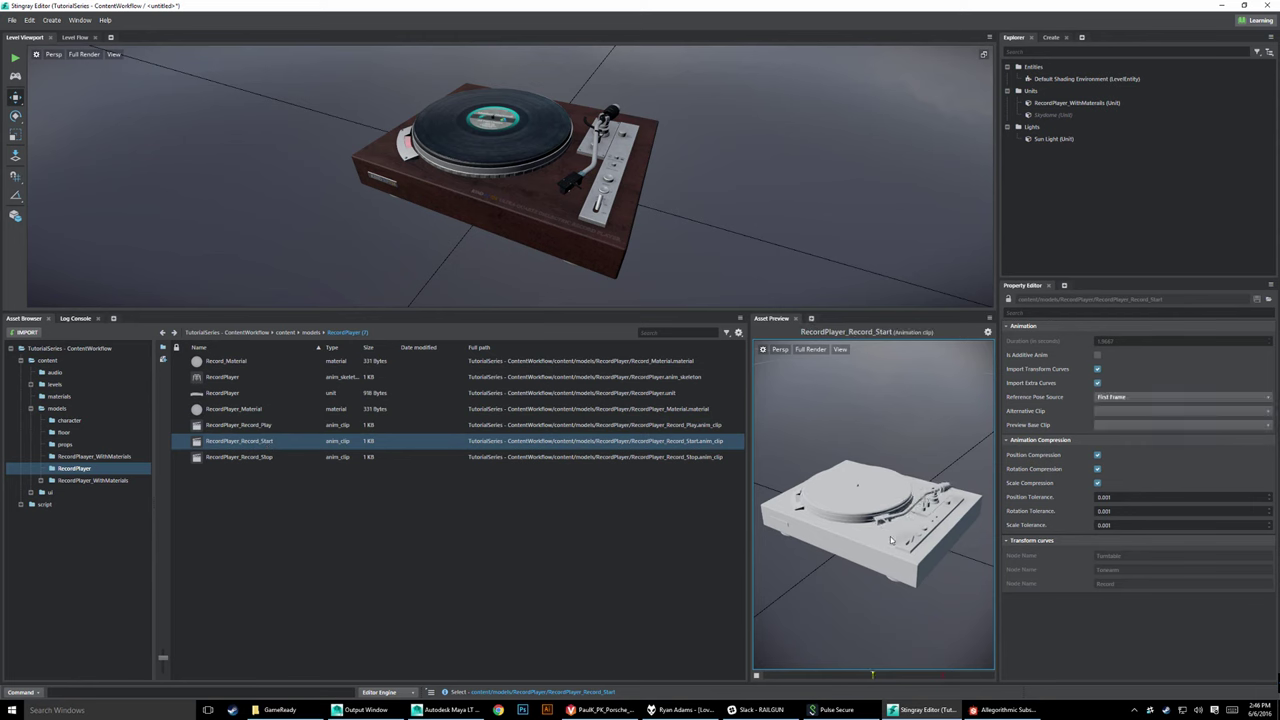
{"action": "left_click", "coordinate": [280, 457]}
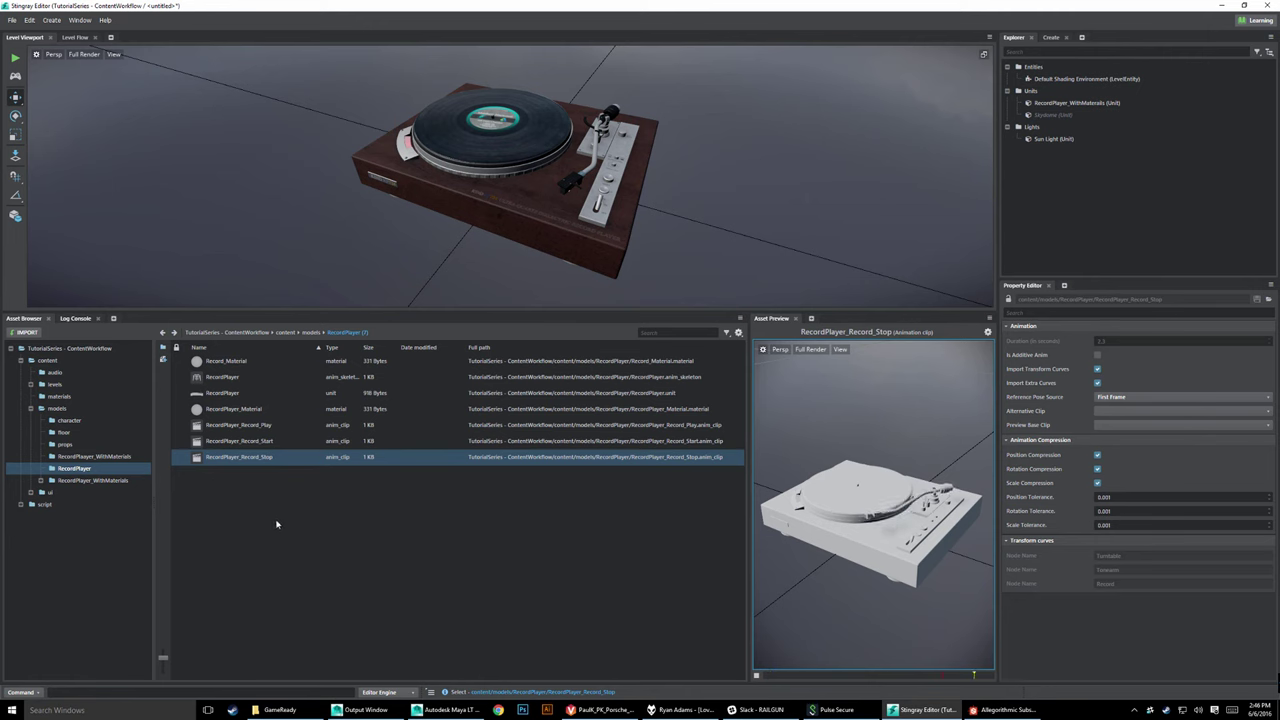
Step: Inspect the RecordPlayer and Record materials, the RecordPlayer skeleton and the RecordPlayer unit
{"action": "key", "text": "Up"}
{"action": "key", "text": "Up"}
{"action": "key", "text": "Up"}
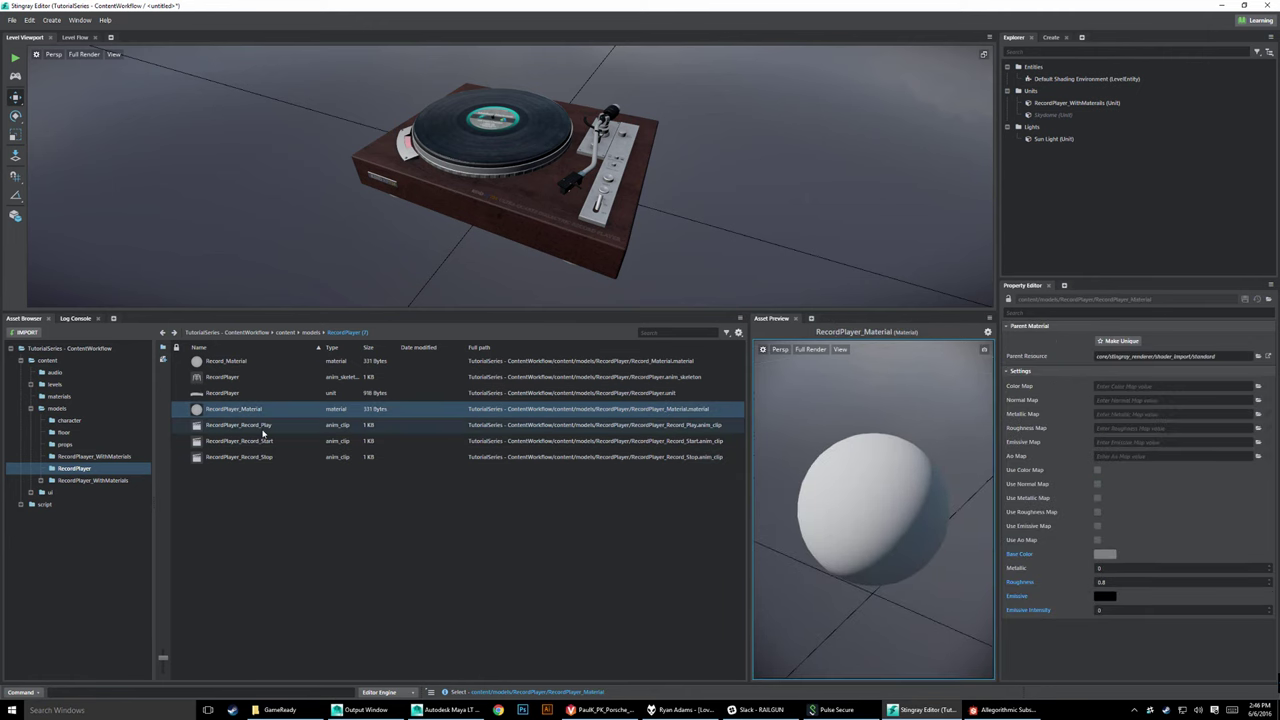
{"action": "key", "text": "Up"}
{"action": "key", "text": "Up"}
{"action": "key", "text": "Up"}
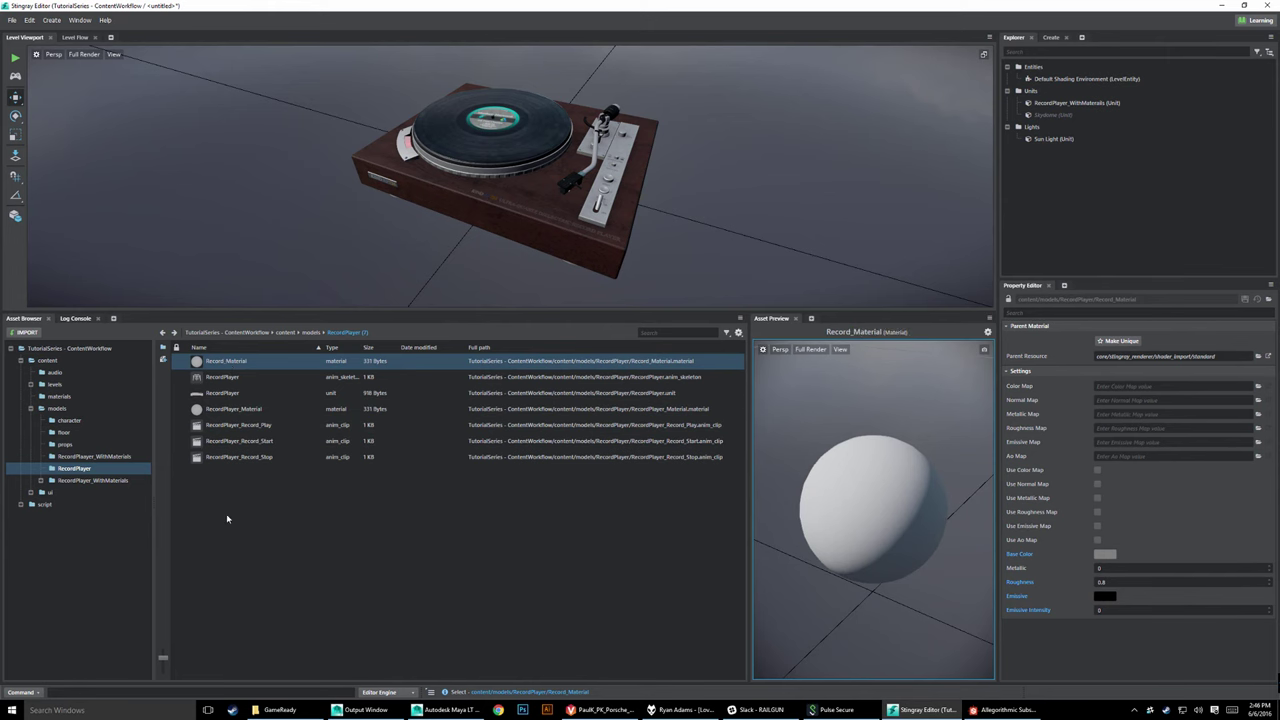
{"action": "left_click", "coordinate": [218, 377]}
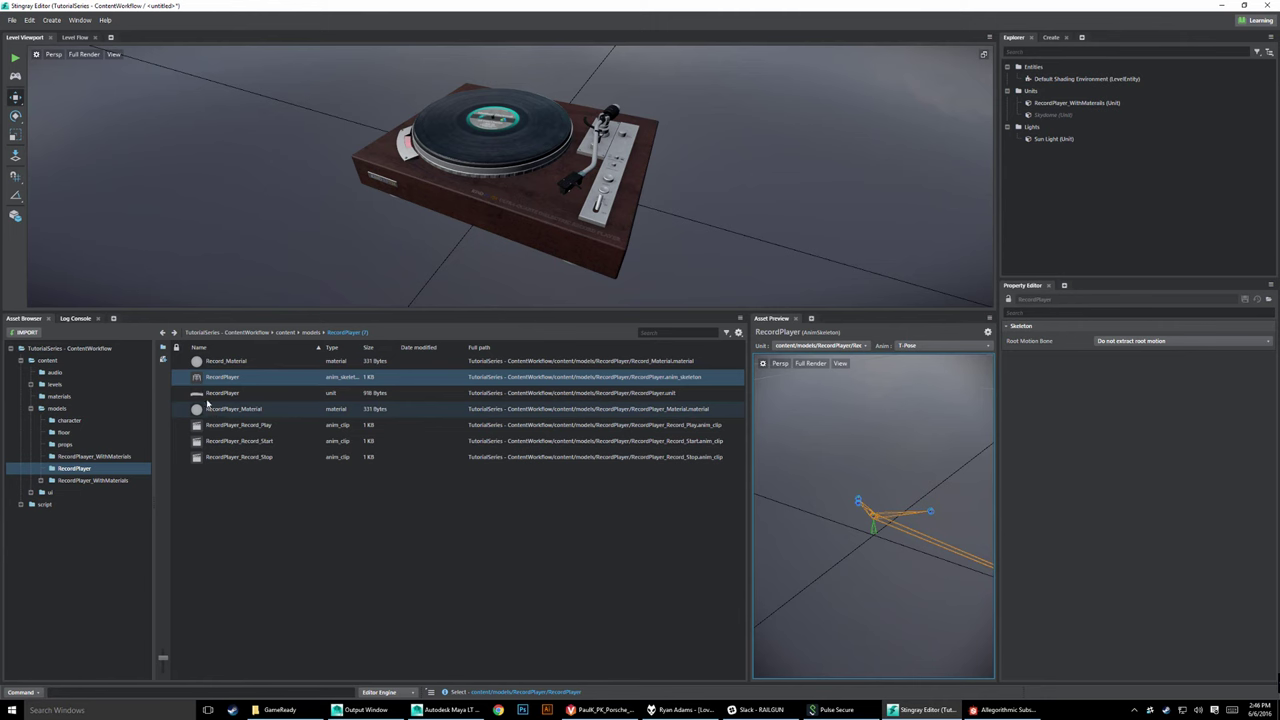
{"action": "left_click", "coordinate": [275, 394]}
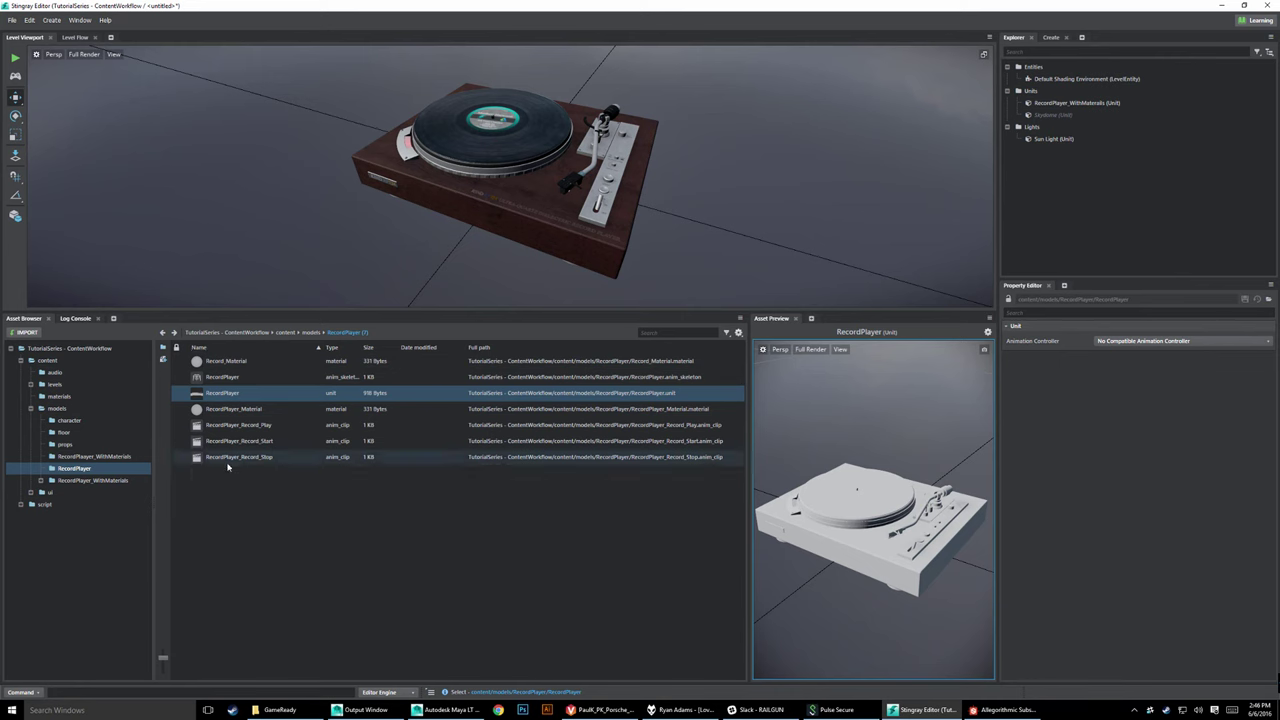
{"action": "double_click", "coordinate": [201, 394]}
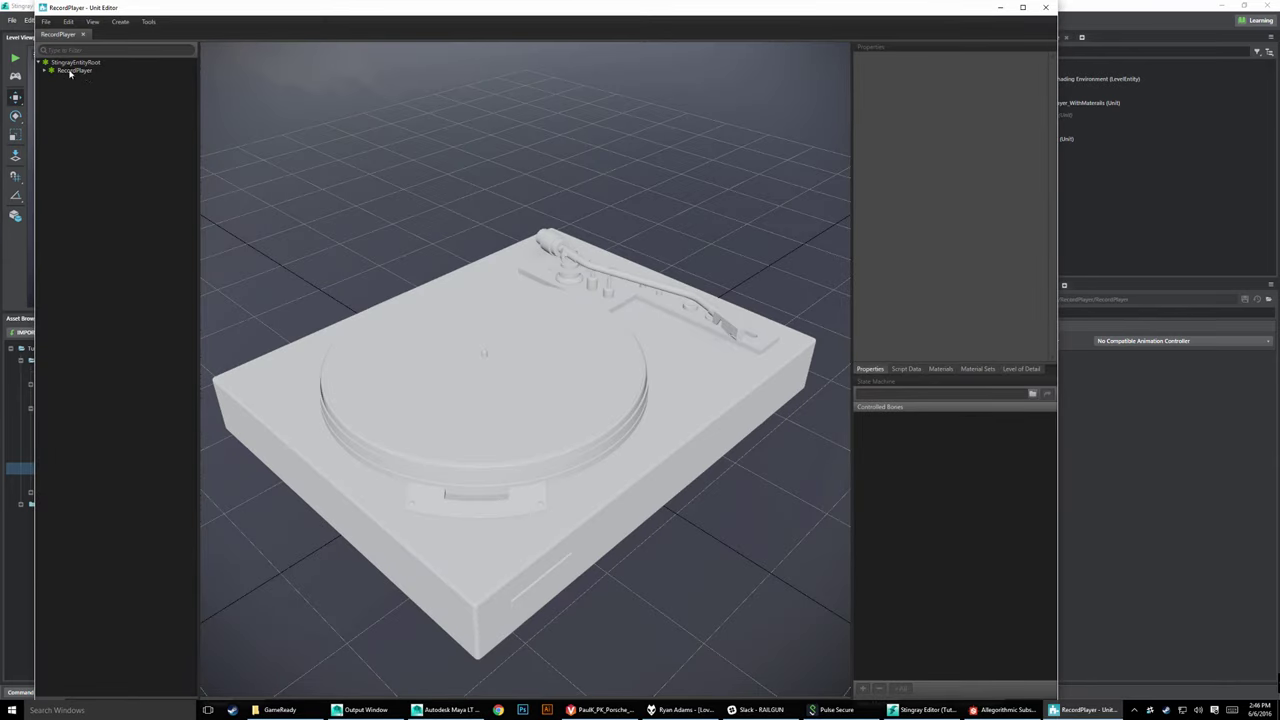
{"action": "left_click", "coordinate": [44, 71]}
{"action": "left_click", "coordinate": [80, 79]}
{"action": "left_click", "coordinate": [80, 88]}
{"action": "left_click", "coordinate": [81, 95]}
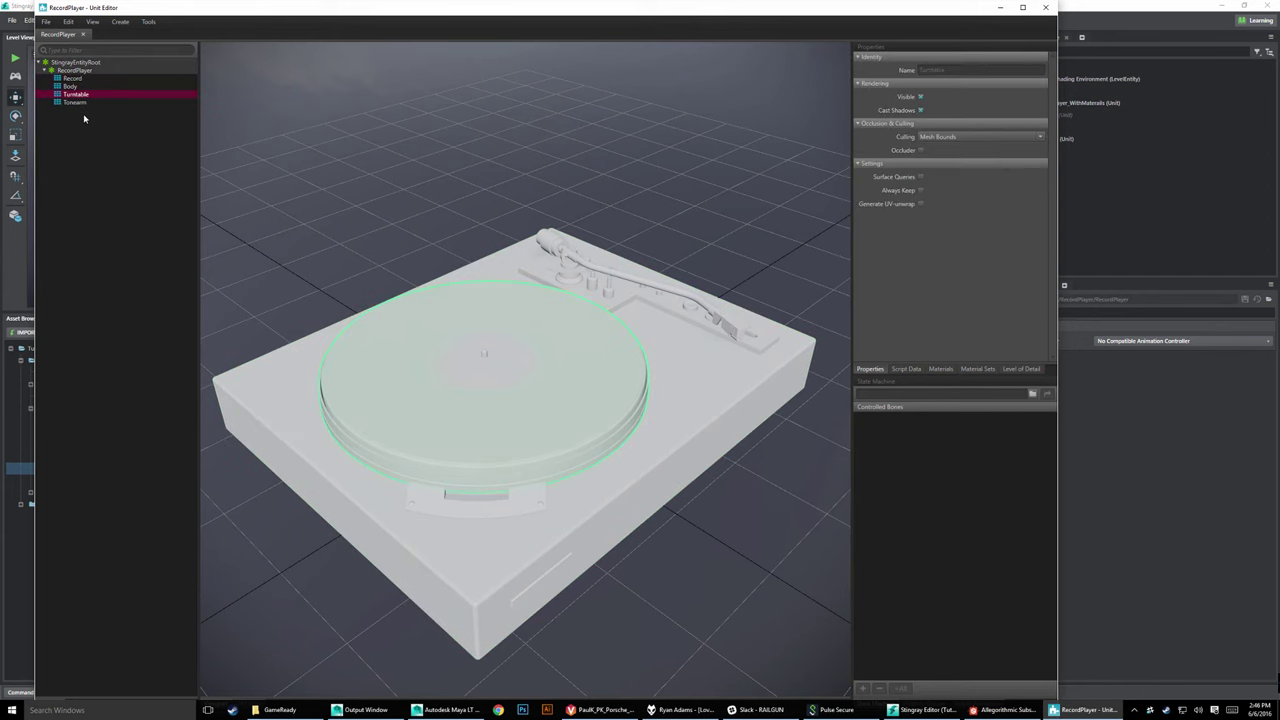
{"action": "left_click", "coordinate": [76, 103]}
{"action": "left_click", "coordinate": [73, 79]}
{"action": "left_click", "coordinate": [44, 70]}
{"action": "left_click", "coordinate": [101, 235]}
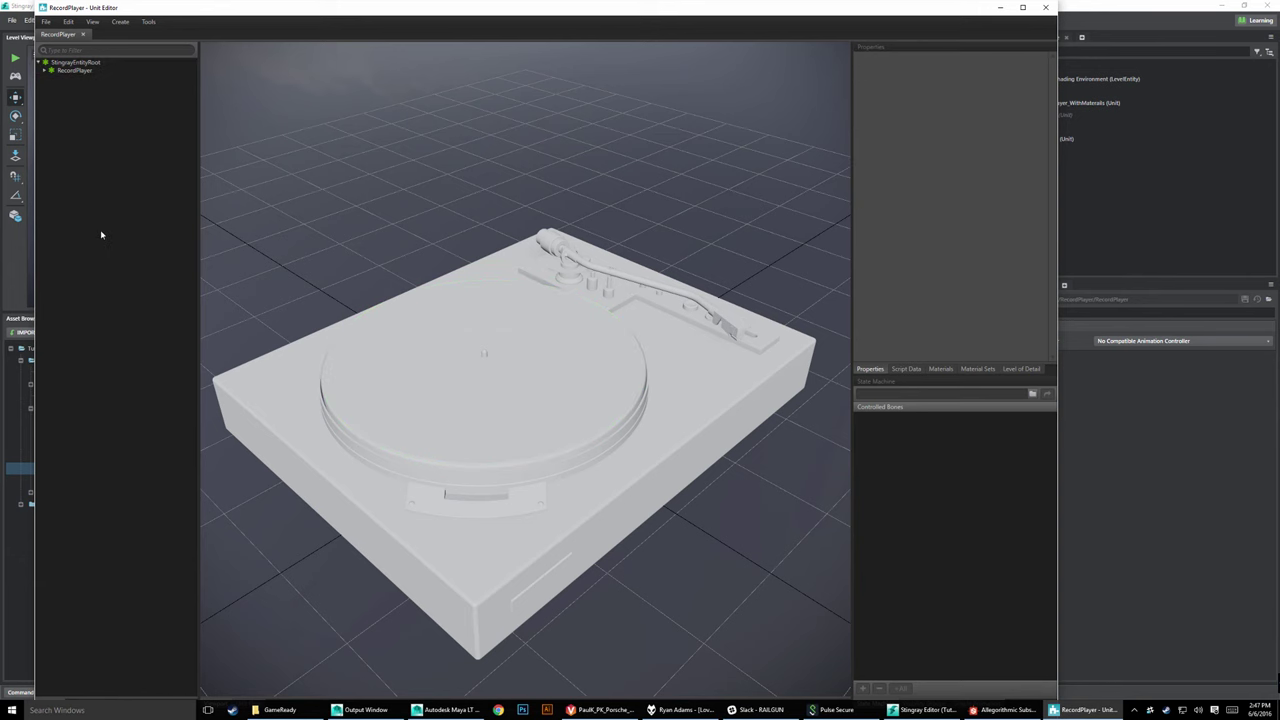
{"action": "left_click", "coordinate": [1045, 8]}
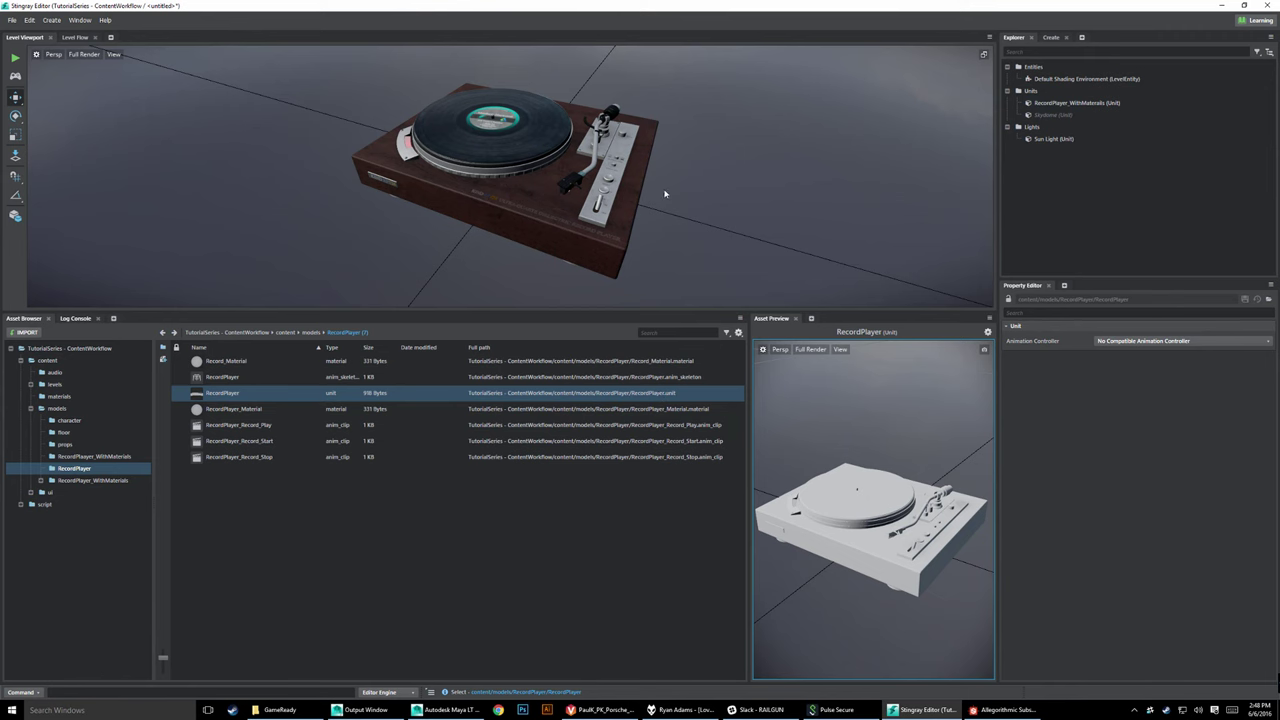
Step: Orbit the Level Viewport camera low around the turntable to view it edge-on and from above
{"action": "mouse_move", "coordinate": [665, 193]}
{"action": "left_mouse_down", "text": "alt"}
{"action": "mouse_move", "coordinate": [455, 55]}
{"action": "mouse_move", "coordinate": [22, 57]}
{"action": "left_mouse_up", "text": "alt"}
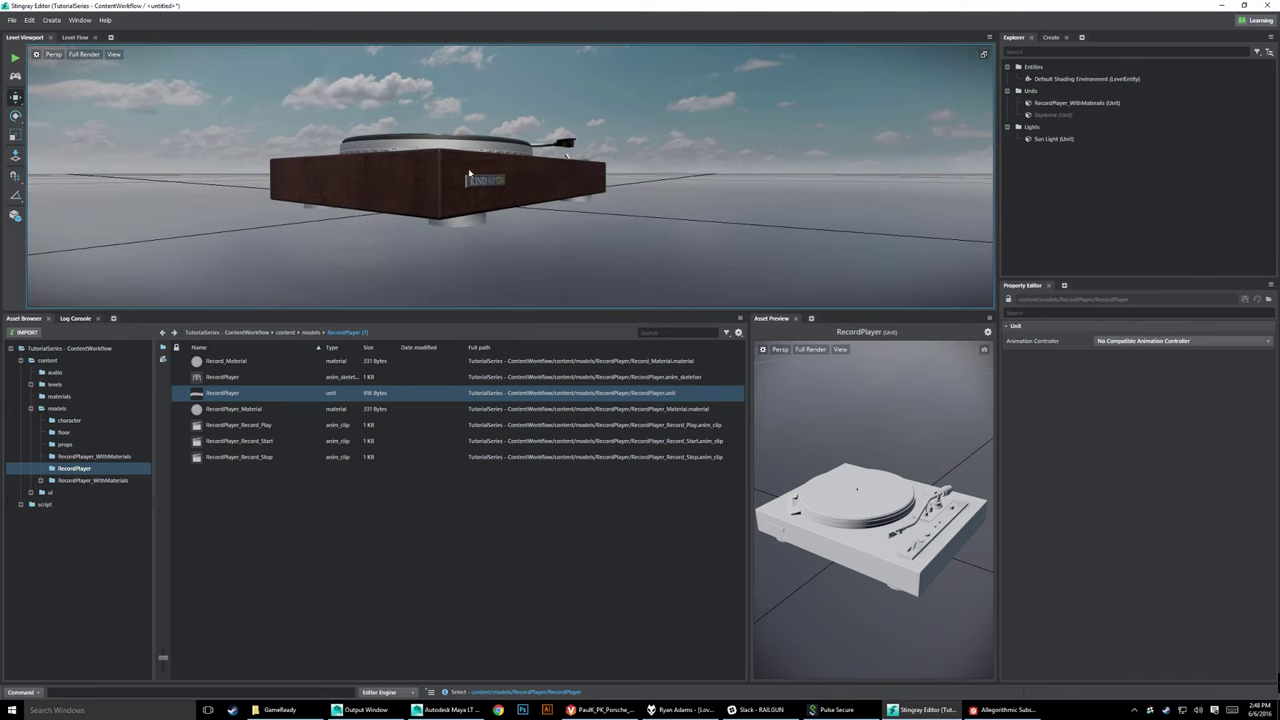
{"action": "mouse_move", "coordinate": [477, 185]}
{"action": "left_mouse_down", "text": "alt"}
{"action": "mouse_move", "coordinate": [824, 218]}
{"action": "mouse_move", "coordinate": [951, 211]}
{"action": "mouse_move", "coordinate": [793, 250]}
{"action": "left_mouse_up", "text": "alt"}
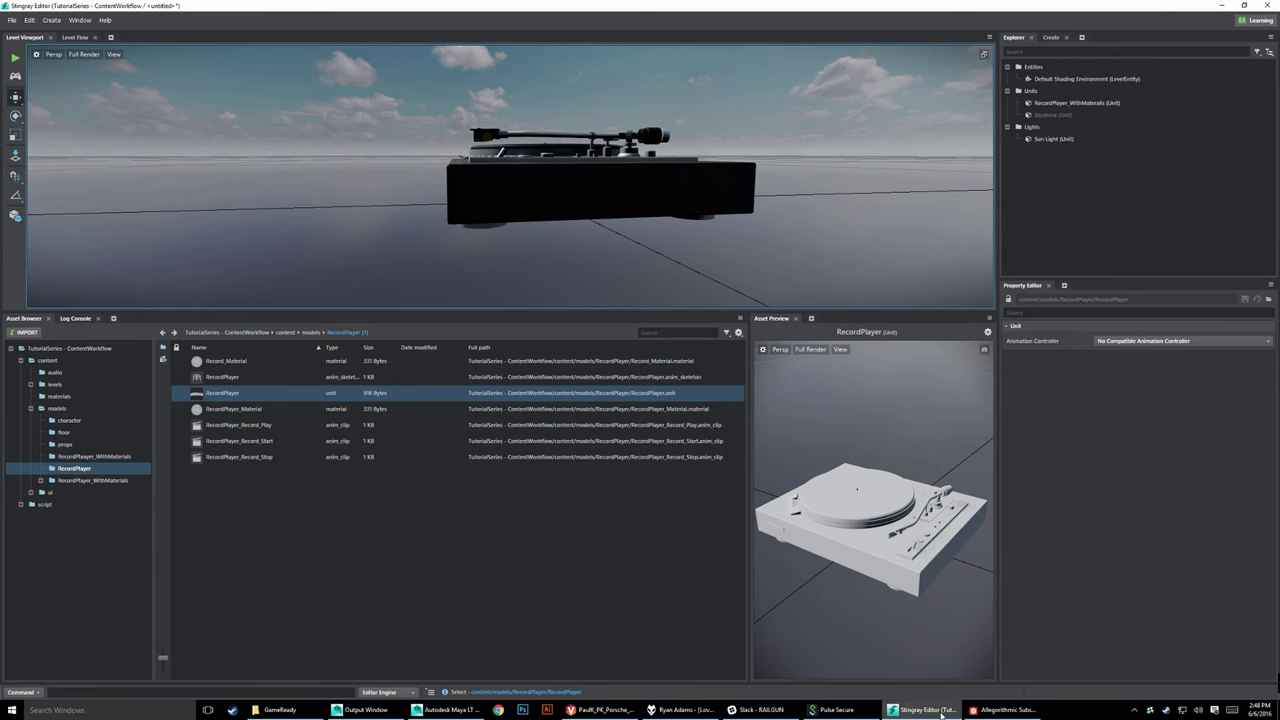
Step: Switch to Maya LT and view the turntable straight from the side
{"action": "left_click", "coordinate": [441, 711]}
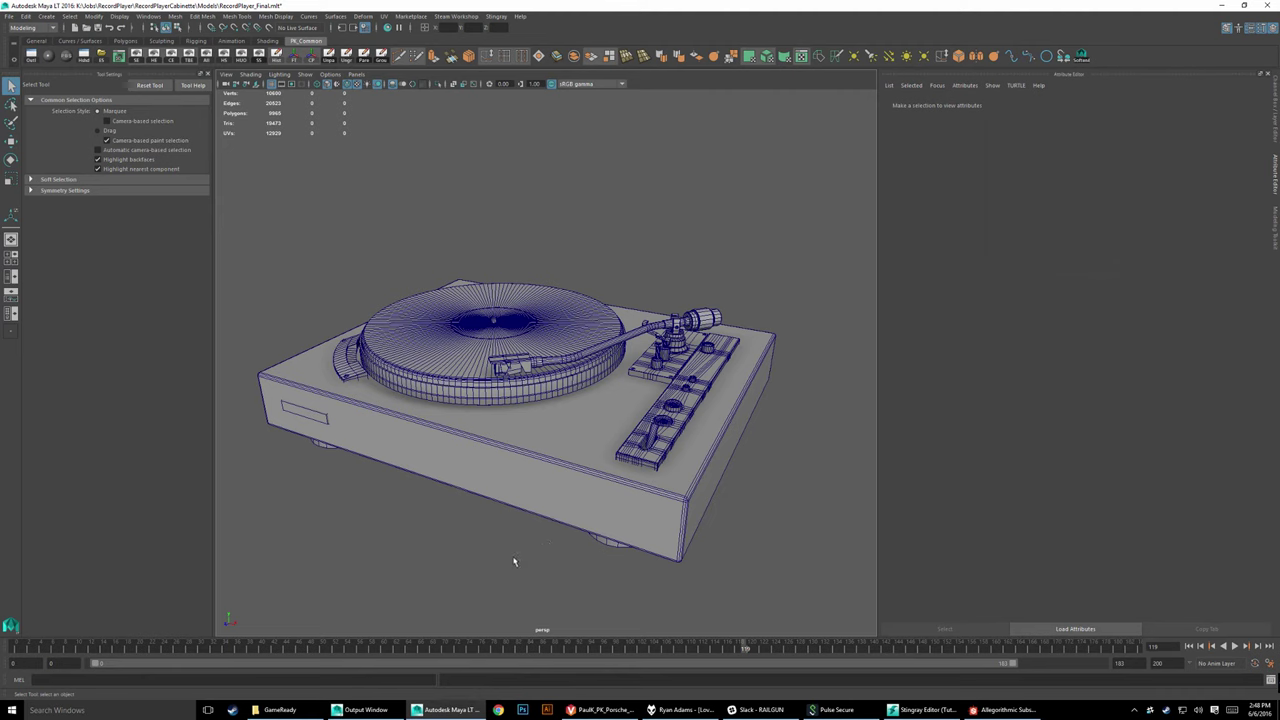
{"action": "mouse_move", "coordinate": [514, 561]}
{"action": "left_mouse_down", "text": "alt"}
{"action": "mouse_move", "coordinate": [591, 517]}
{"action": "mouse_move", "coordinate": [713, 537]}
{"action": "left_mouse_up", "text": "alt"}
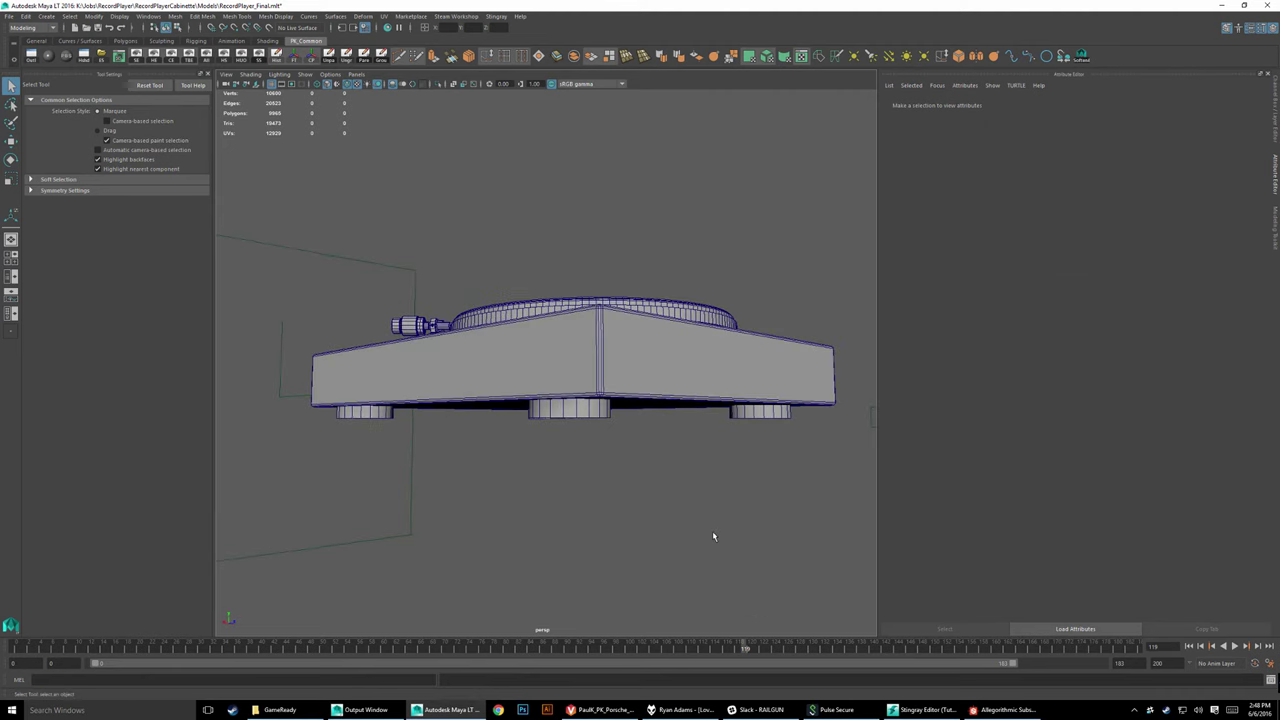
{"action": "left_click_drag", "start_coordinate": [577, 451], "coordinate": [608, 443], "text": "alt"}
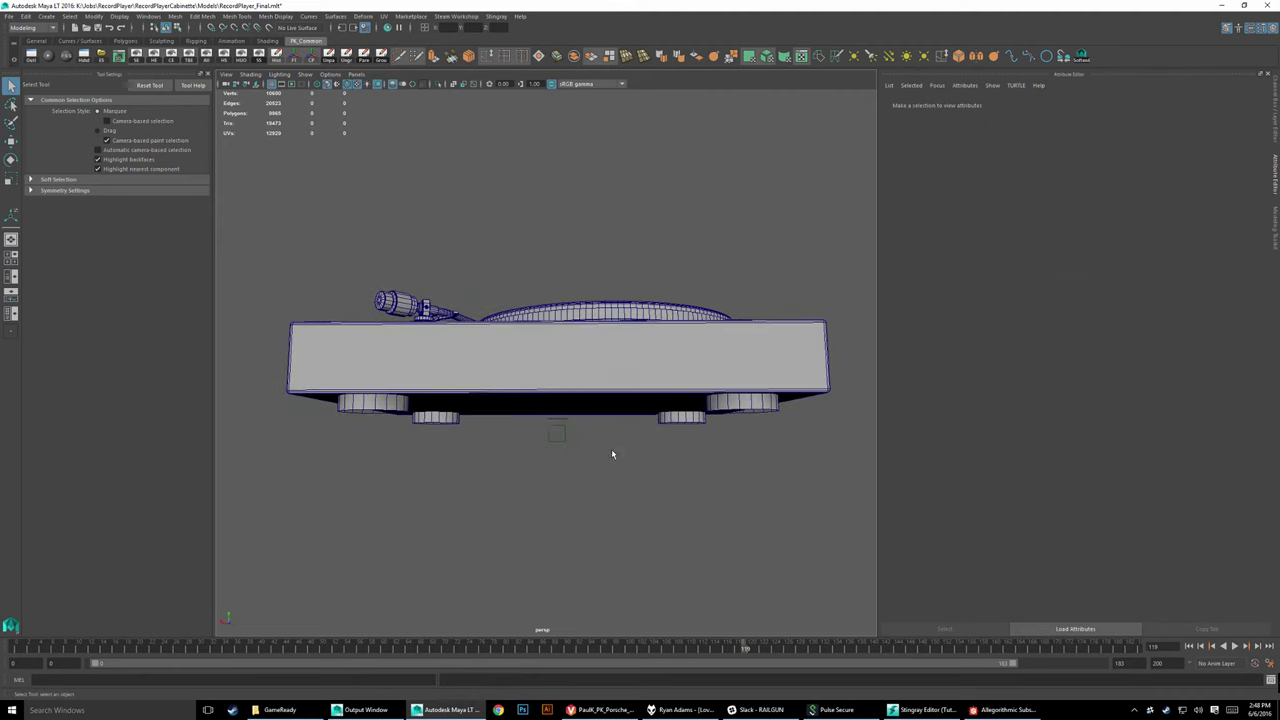
Step: Change the linear working unit from millimeter to inch in Preferences and save
{"action": "left_click", "coordinate": [152, 18]}
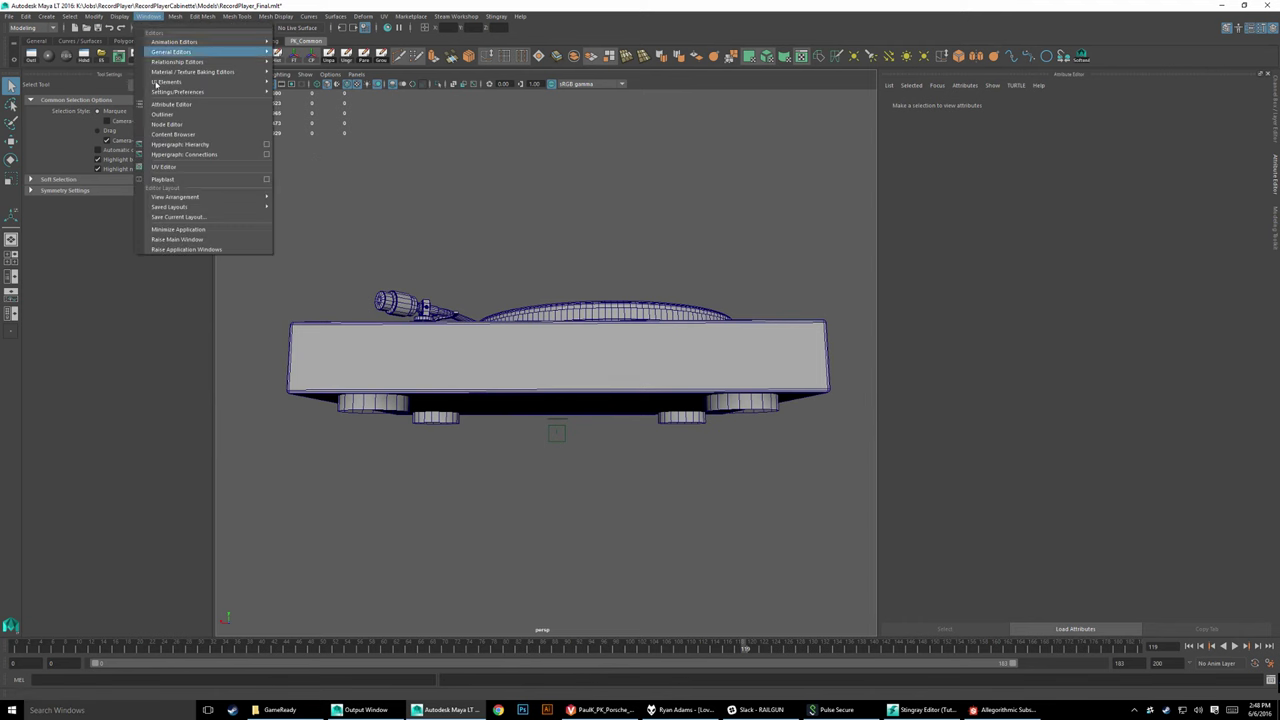
{"action": "mouse_move", "coordinate": [178, 92]}
{"action": "left_click", "coordinate": [308, 106]}
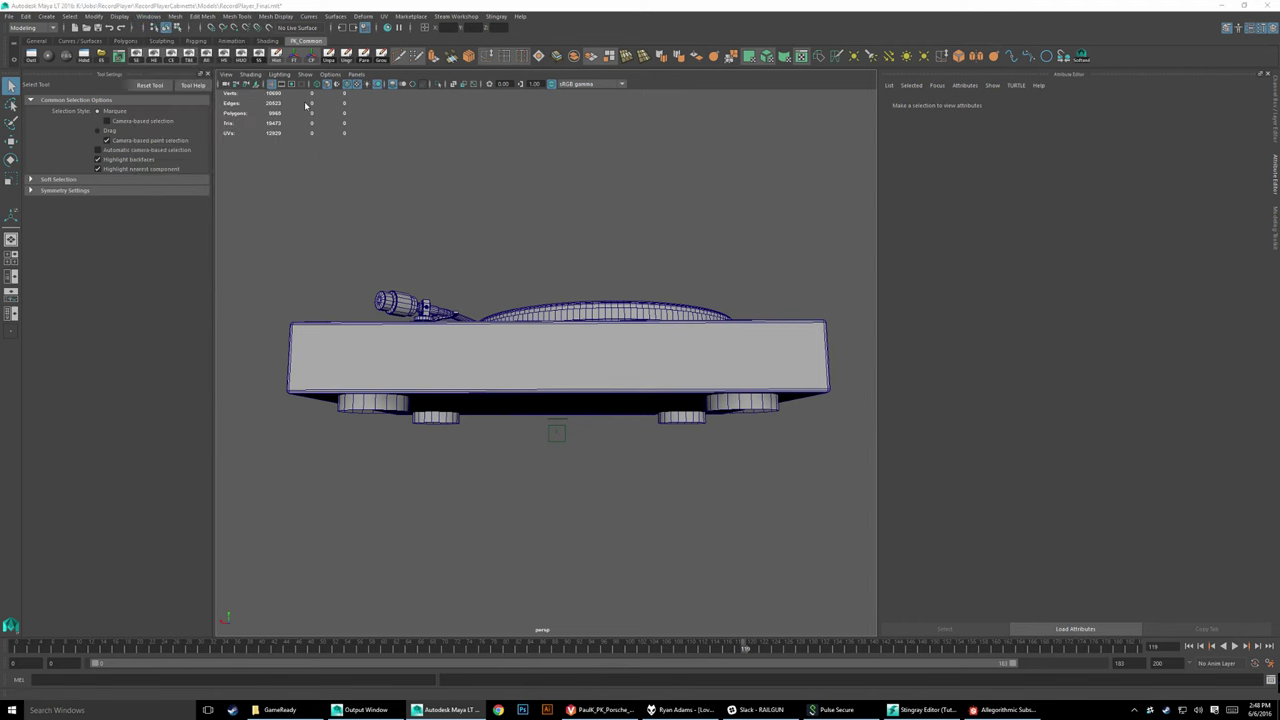
{"action": "left_click", "coordinate": [218, 220]}
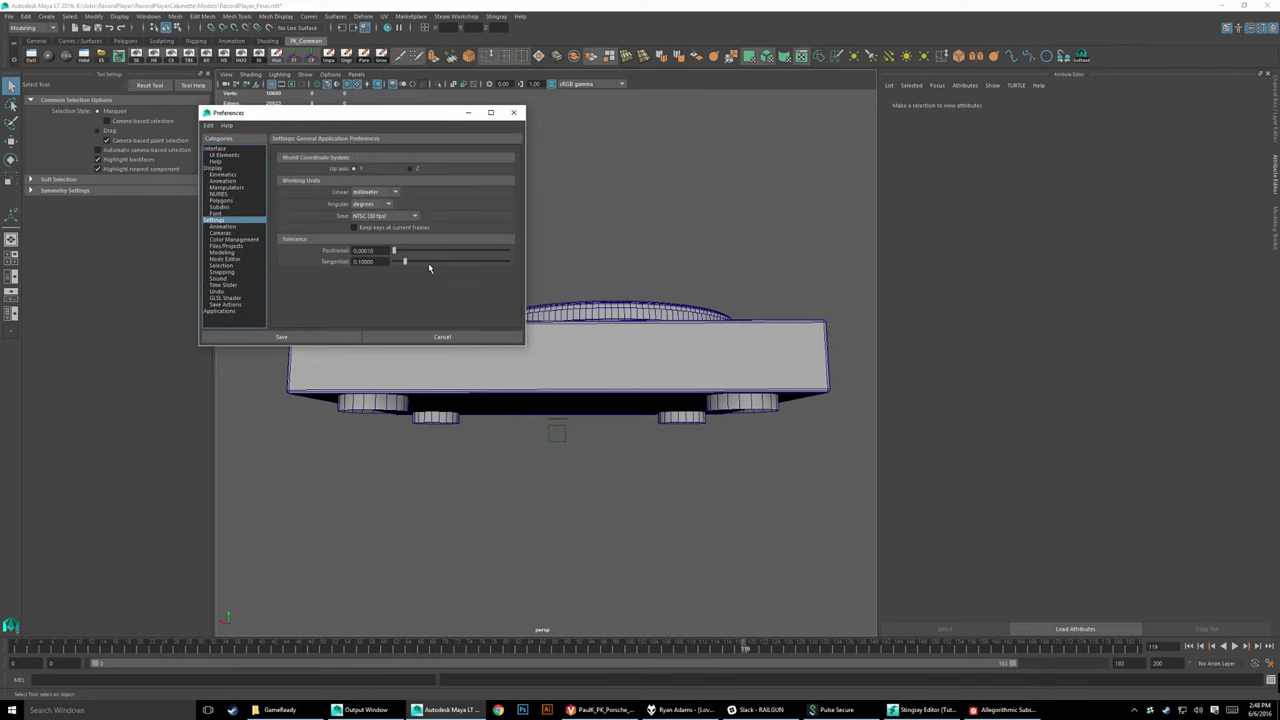
{"action": "left_click", "coordinate": [375, 193]}
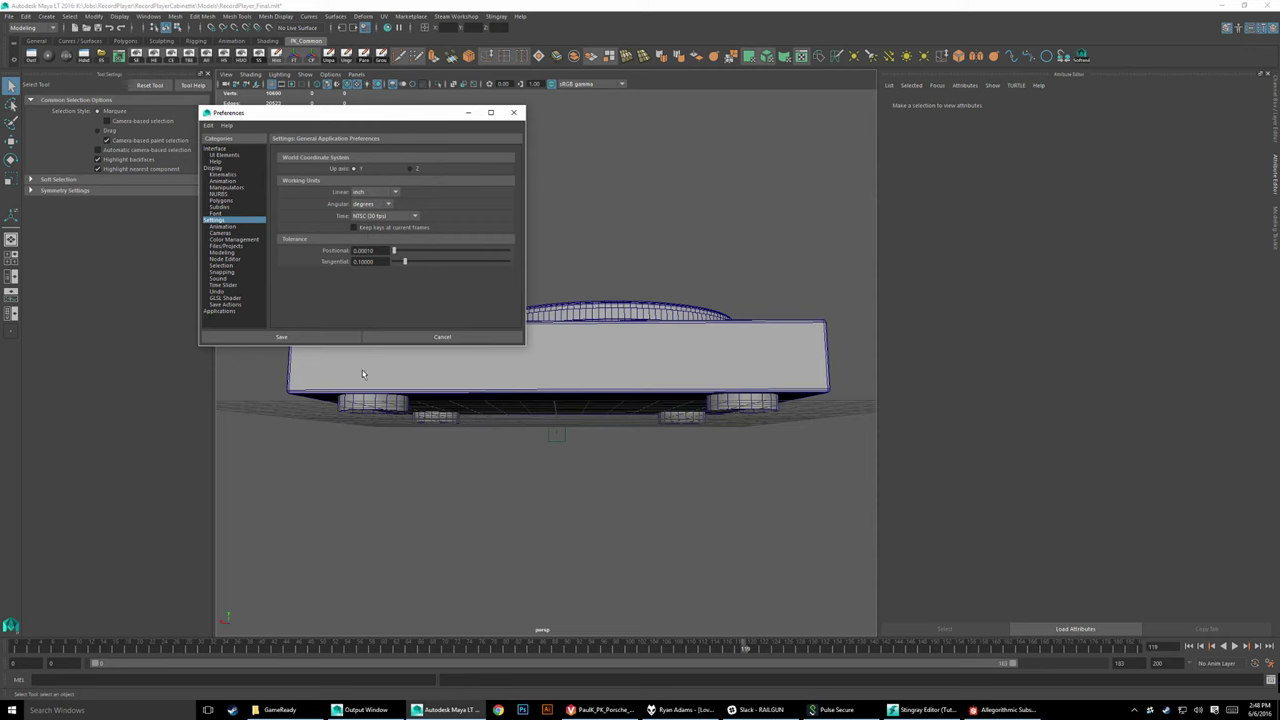
{"action": "left_click", "coordinate": [337, 338]}
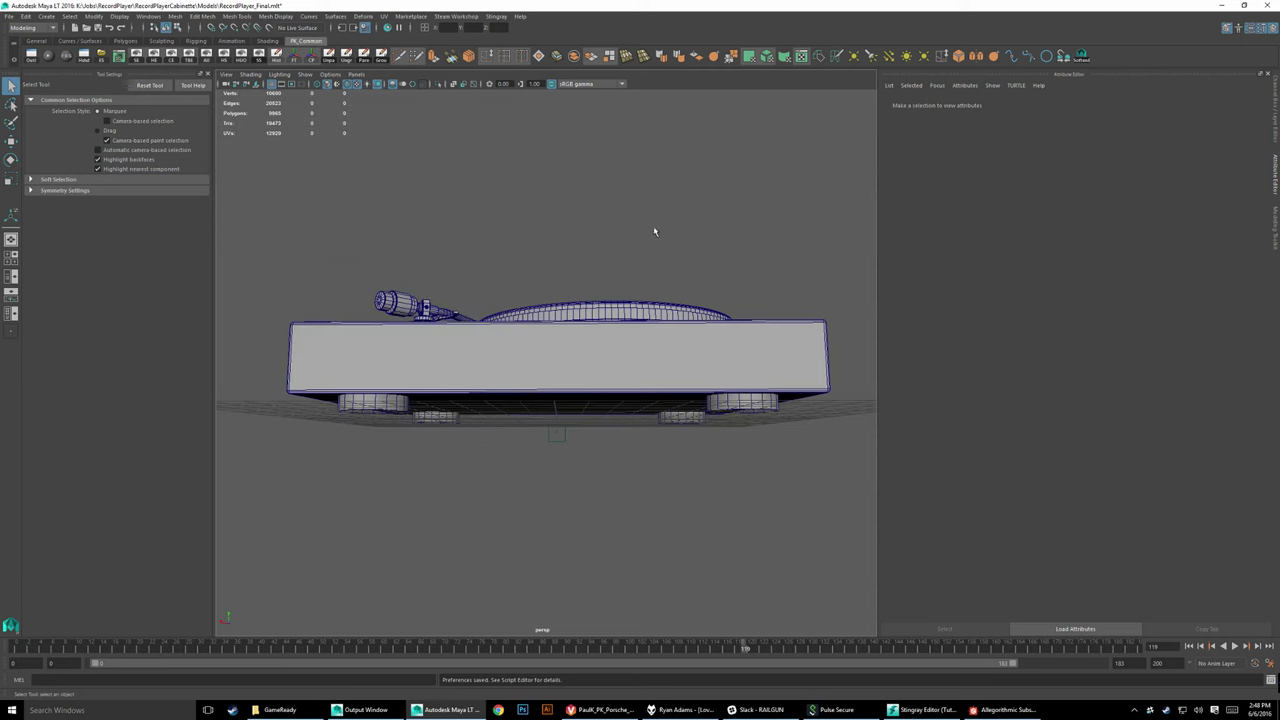
Step: Select the whole turntable model and lift it above the grid
{"action": "mouse_move", "coordinate": [654, 232]}
{"action": "left_mouse_down", "text": "alt"}
{"action": "mouse_move", "coordinate": [543, 313]}
{"action": "mouse_move", "coordinate": [473, 450]}
{"action": "left_mouse_up", "text": "alt"}
{"action": "scroll", "coordinate": [600, 280], "scroll_direction": "down", "scroll_amount": 5}
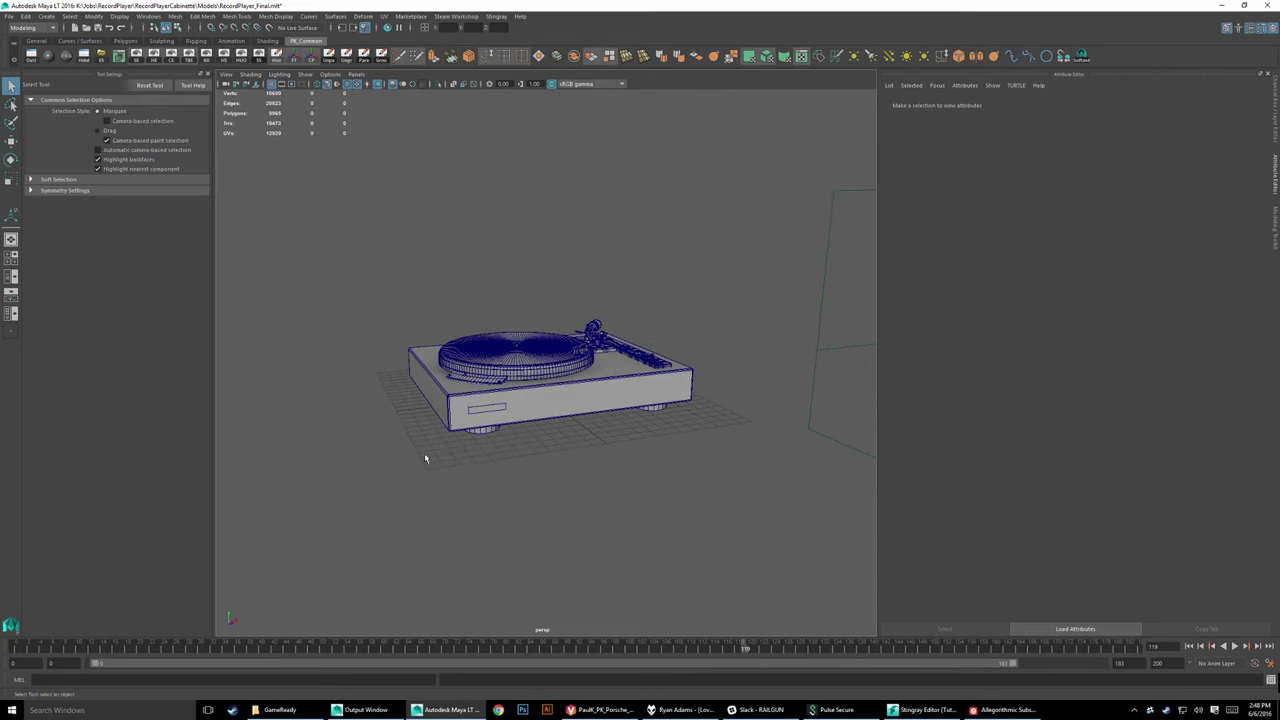
{"action": "scroll", "coordinate": [612, 437], "scroll_direction": "up", "scroll_amount": 3}
{"action": "scroll", "coordinate": [714, 380], "scroll_direction": "up", "scroll_amount": 3}
{"action": "scroll", "coordinate": [714, 380], "scroll_direction": "down", "scroll_amount": 3}
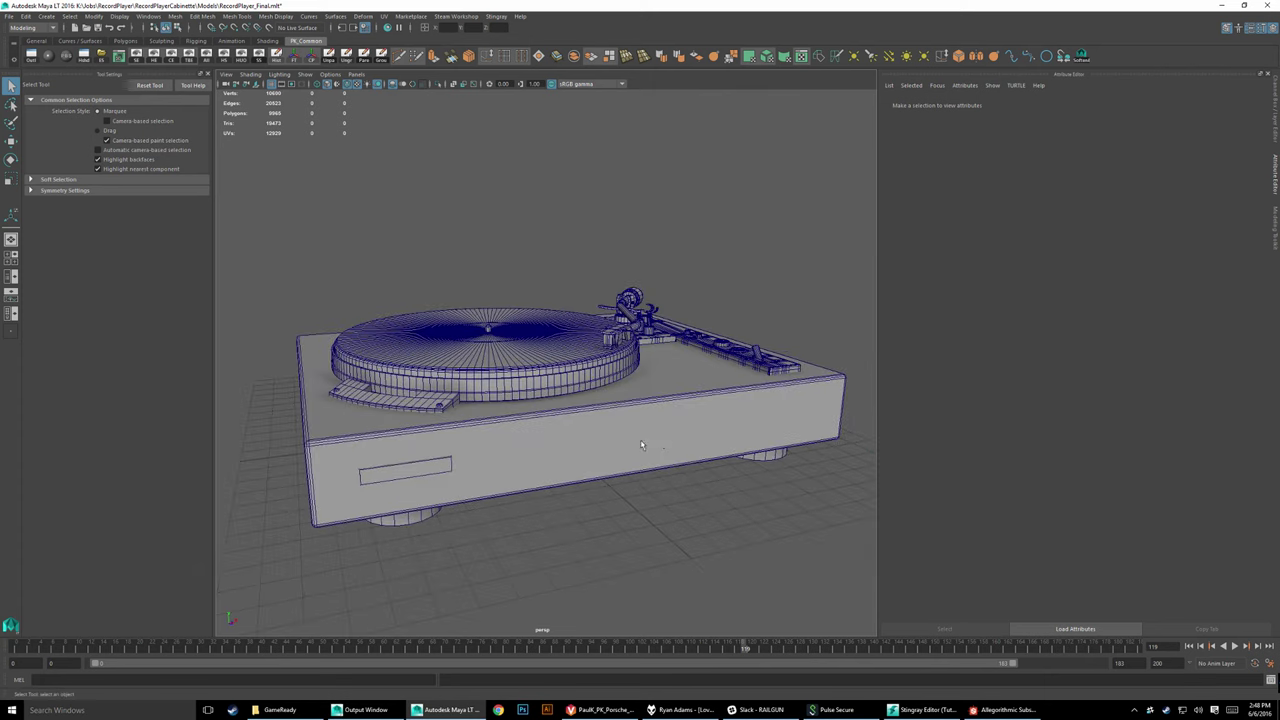
{"action": "mouse_move", "coordinate": [640, 400]}
{"action": "left_mouse_down", "text": "alt"}
{"action": "mouse_move", "coordinate": [535, 424]}
{"action": "mouse_move", "coordinate": [572, 447]}
{"action": "mouse_move", "coordinate": [660, 443]}
{"action": "mouse_move", "coordinate": [637, 439]}
{"action": "left_mouse_up", "text": "alt"}
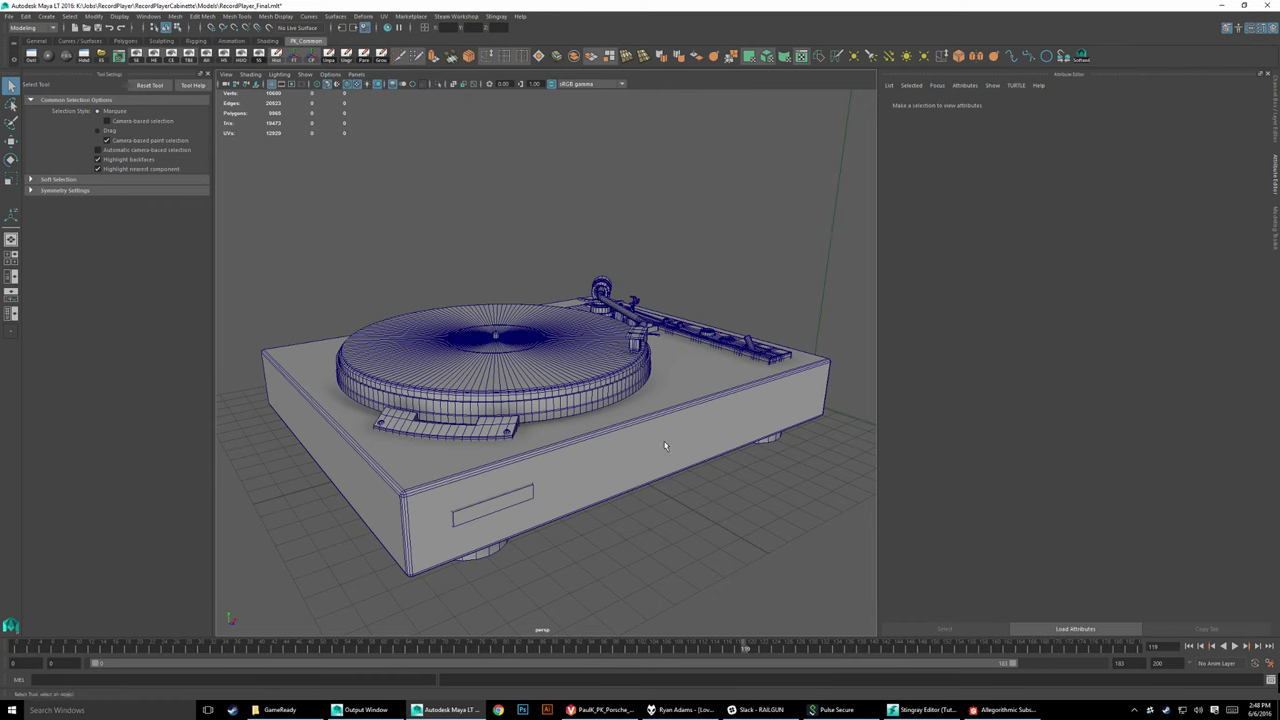
{"action": "scroll", "coordinate": [637, 439], "scroll_direction": "down", "scroll_amount": 5}
{"action": "mouse_move", "coordinate": [333, 268]}
{"action": "left_mouse_down"}
{"action": "mouse_move", "coordinate": [750, 502]}
{"action": "mouse_move", "coordinate": [704, 502]}
{"action": "left_mouse_up"}
{"action": "key", "text": "w"}
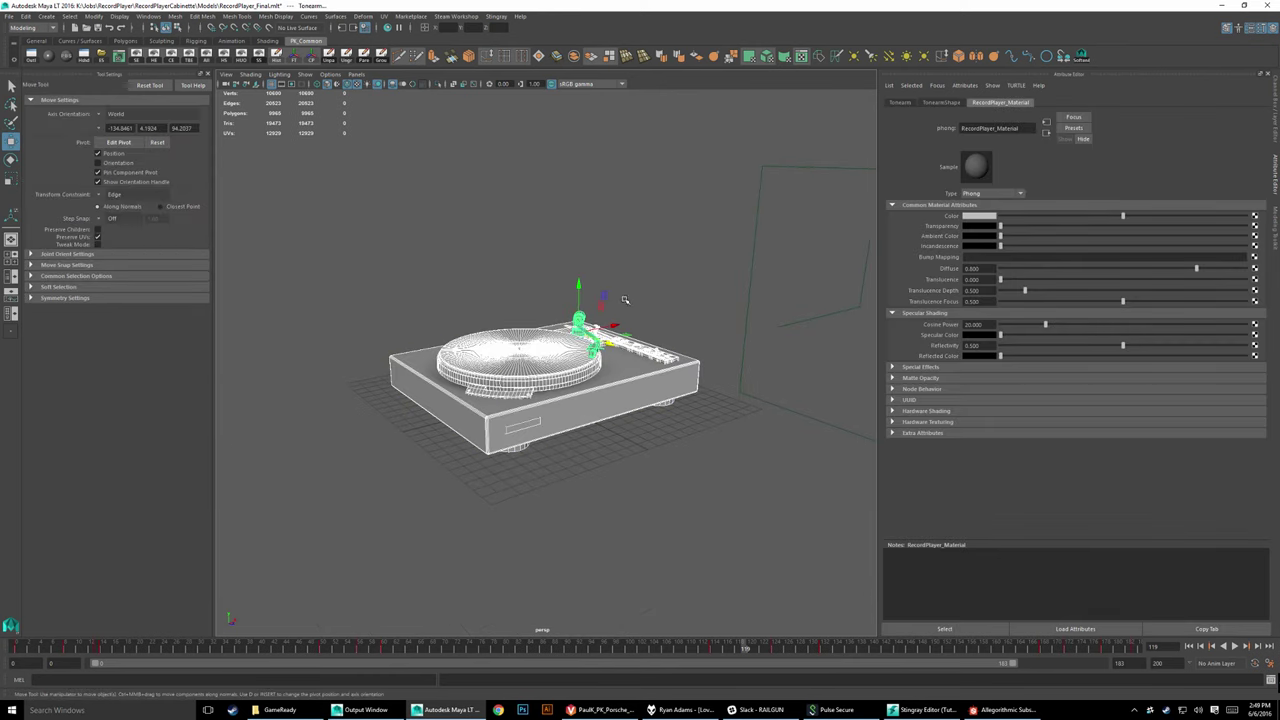
{"action": "left_click_drag", "start_coordinate": [581, 288], "coordinate": [590, 148]}
{"action": "left_click", "coordinate": [624, 362]}
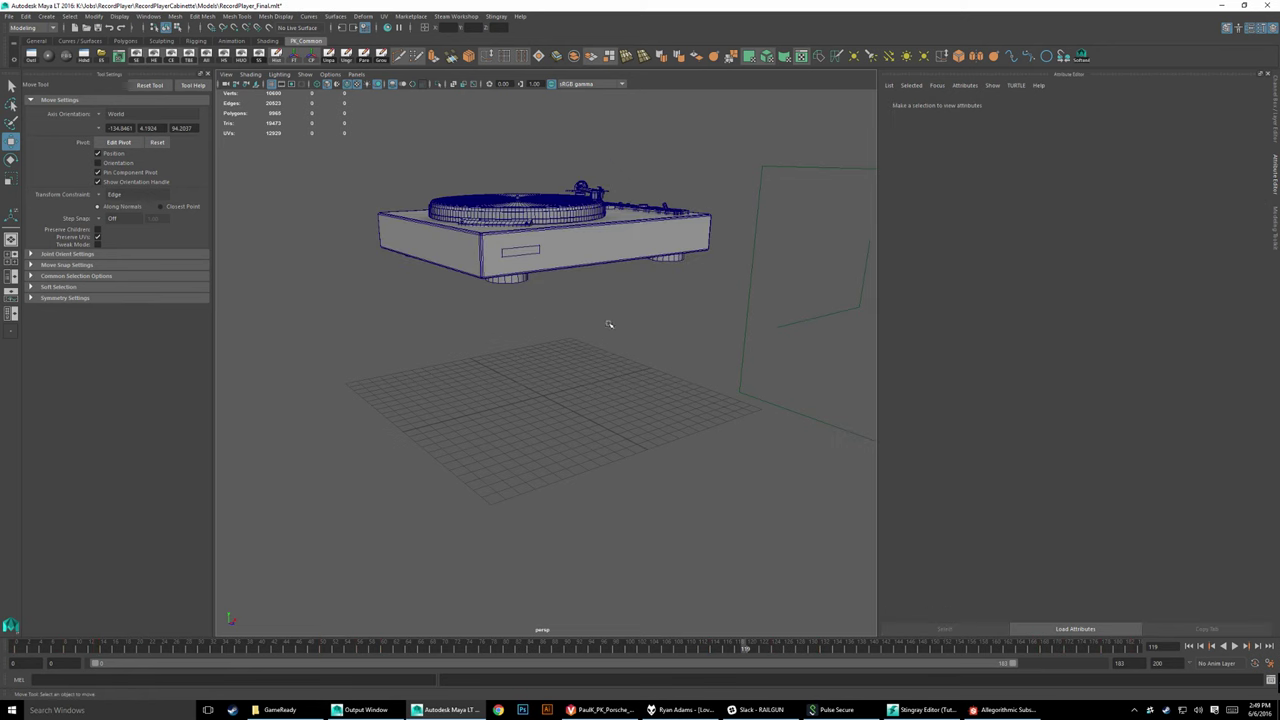
{"action": "left_click_drag", "start_coordinate": [606, 323], "coordinate": [592, 256], "text": "alt"}
{"action": "left_click", "coordinate": [592, 256]}
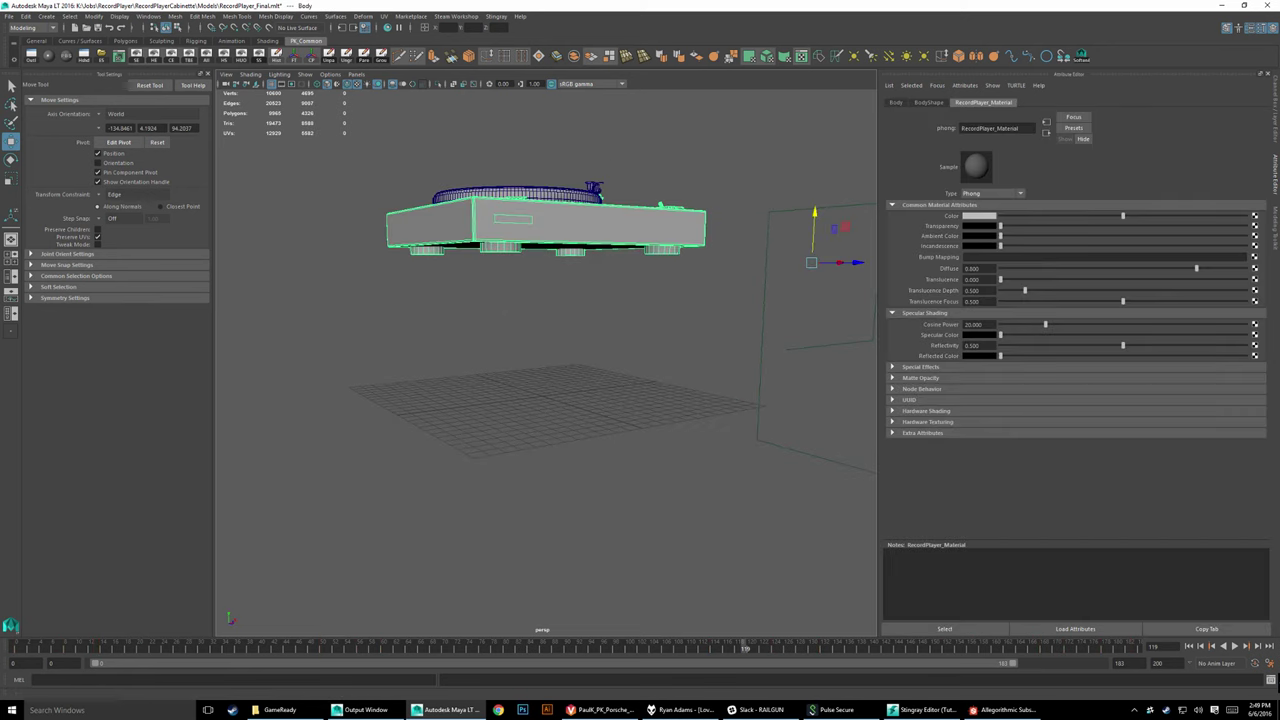
Step: Select the RecordPlayer group in the Outliner and move its pivot to the base
{"action": "left_click", "coordinate": [33, 57]}
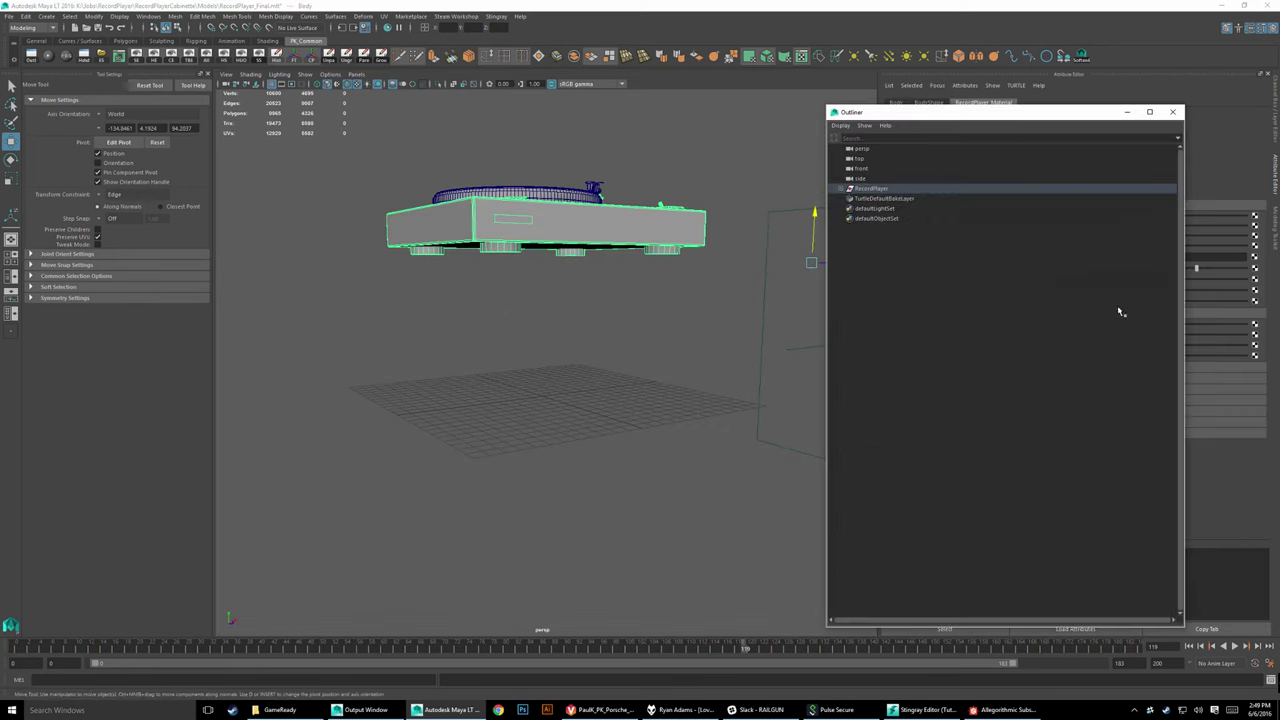
{"action": "left_click", "coordinate": [872, 189]}
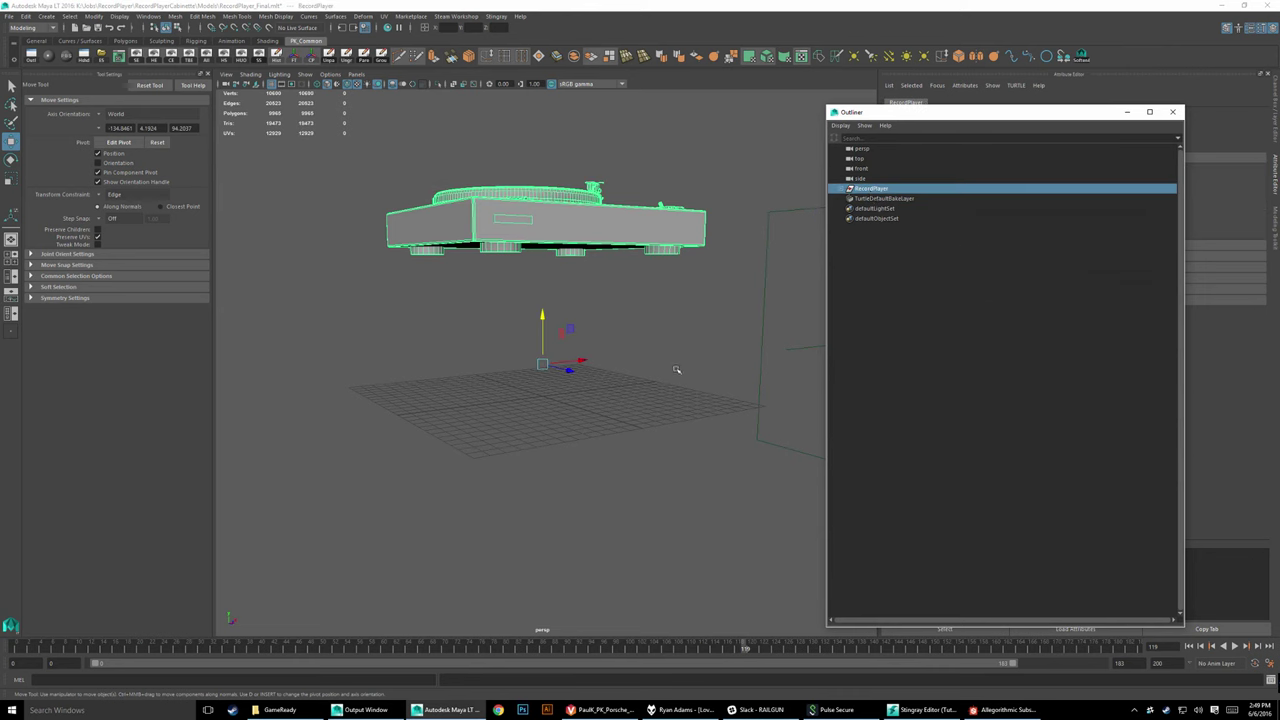
{"action": "key", "text": "d"}
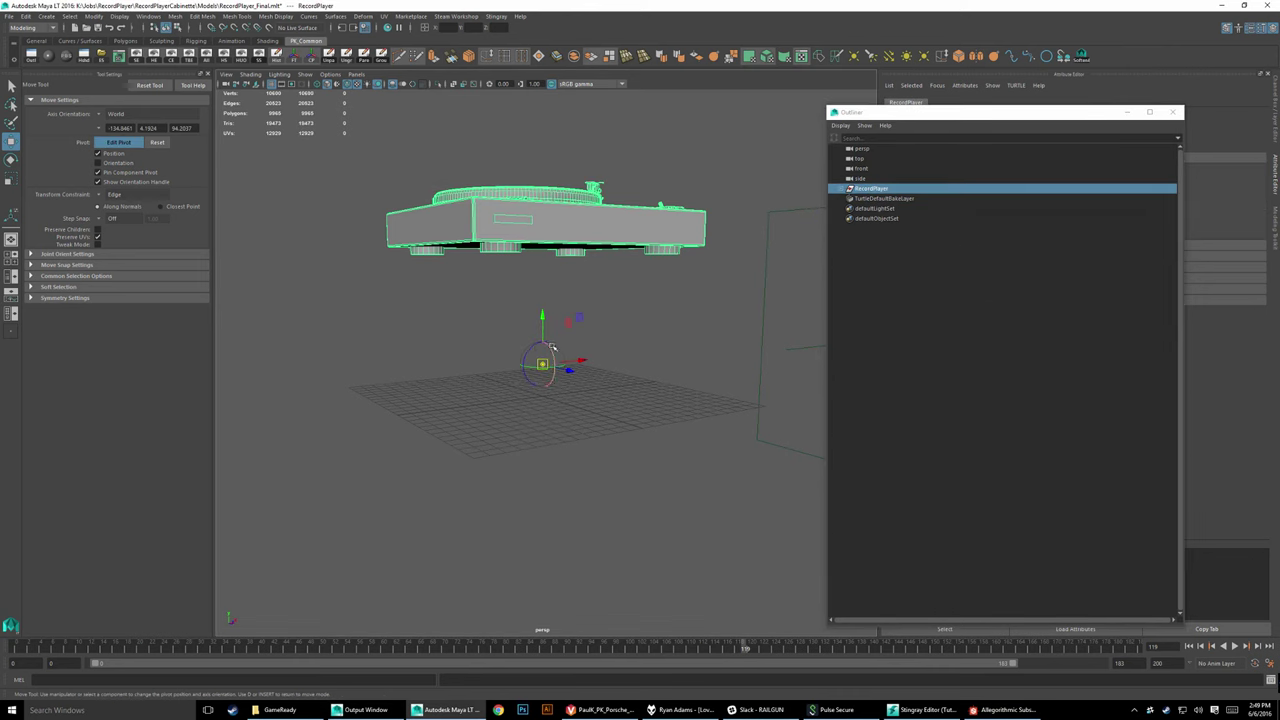
{"action": "left_click_drag", "start_coordinate": [542, 320], "coordinate": [500, 246]}
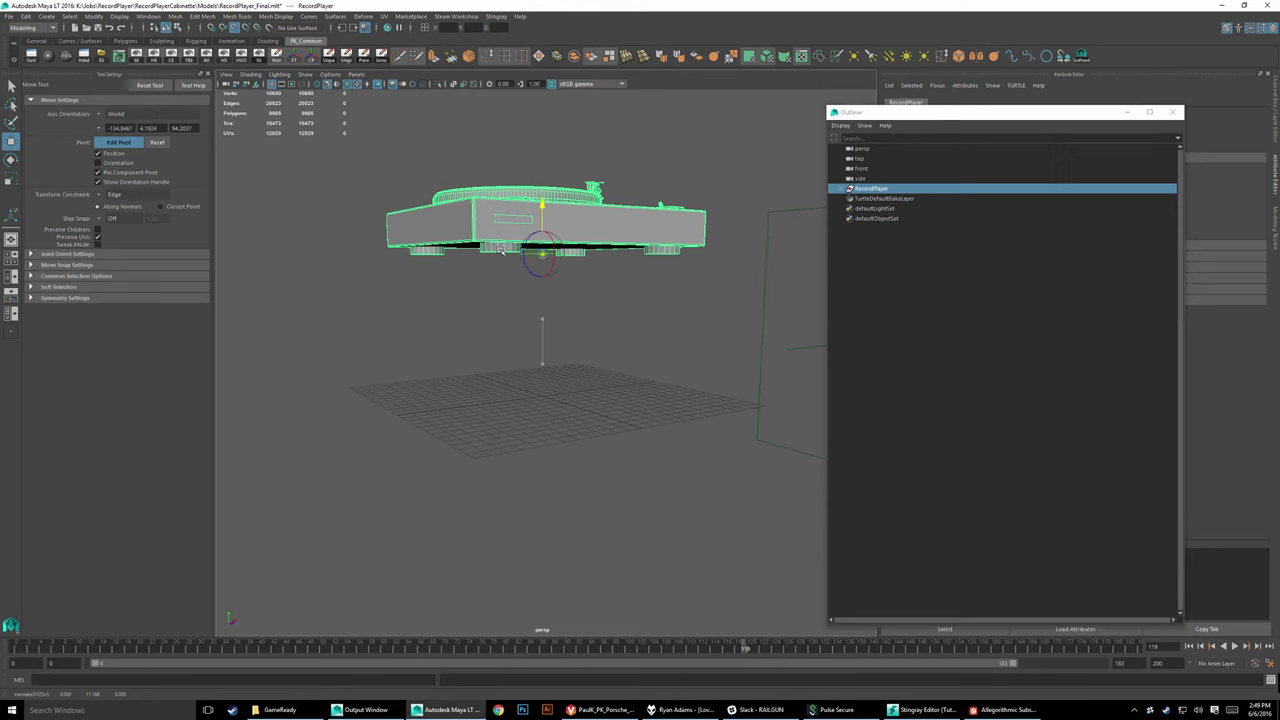
{"action": "left_click", "coordinate": [653, 375]}
{"action": "left_click", "coordinate": [568, 233]}
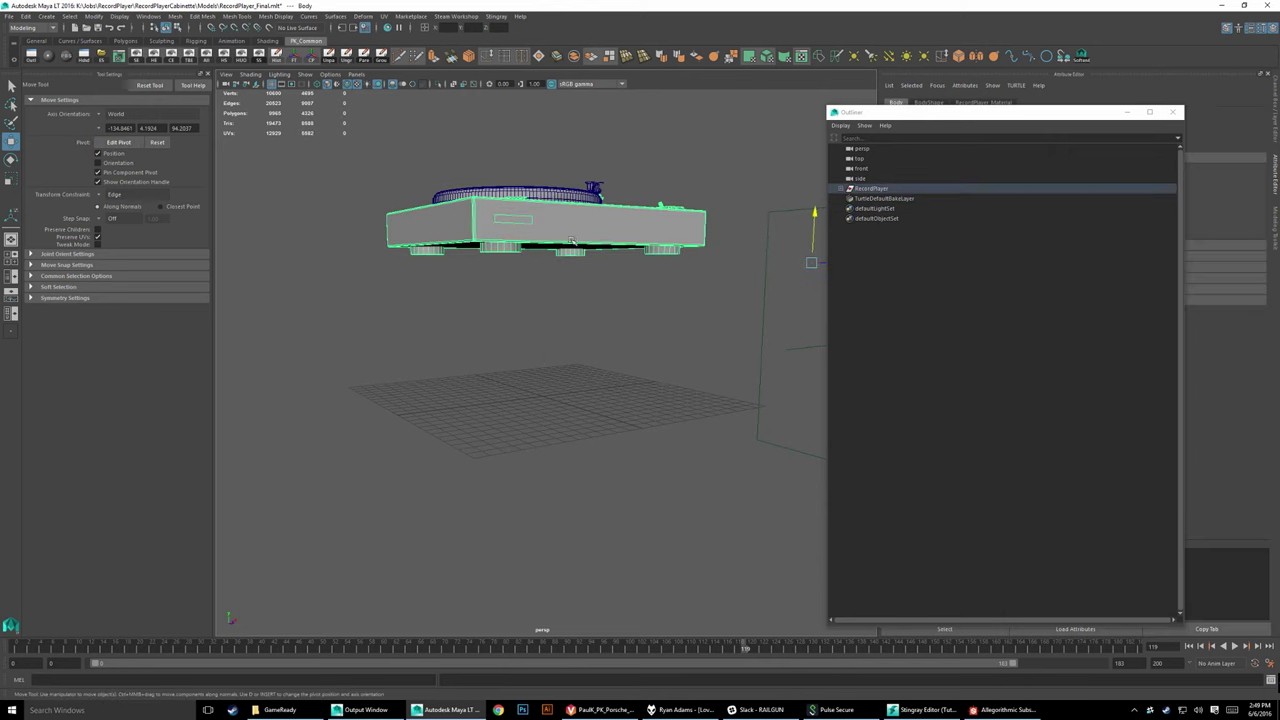
{"action": "left_click", "coordinate": [872, 189]}
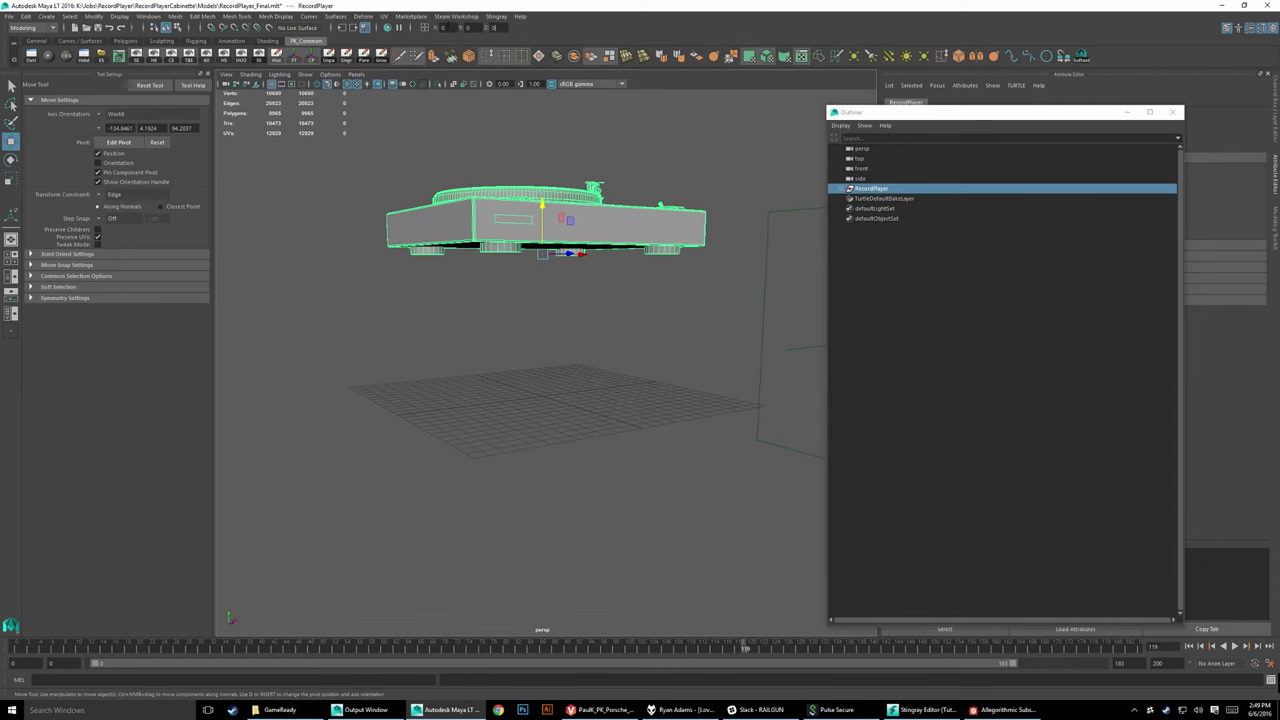
Step: Snap the record player group down so it rests on the grid
{"action": "key", "text": "ctrl+z"}
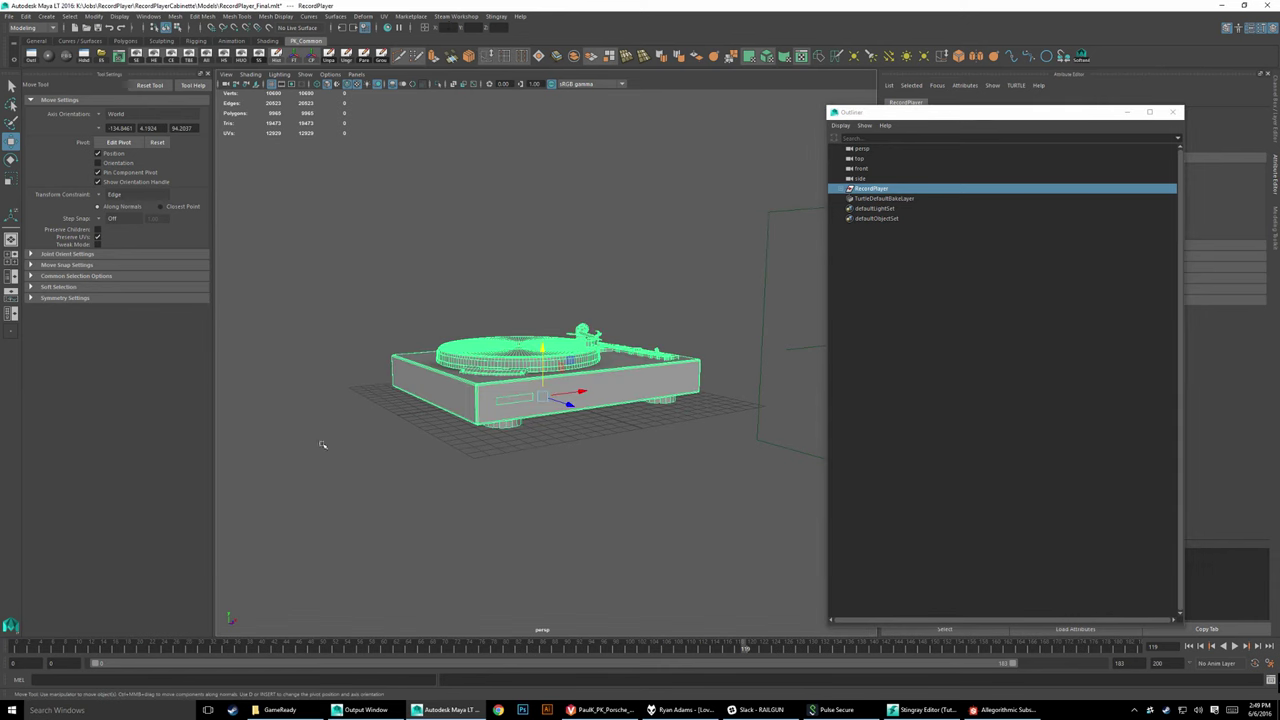
{"action": "left_click", "coordinate": [757, 497]}
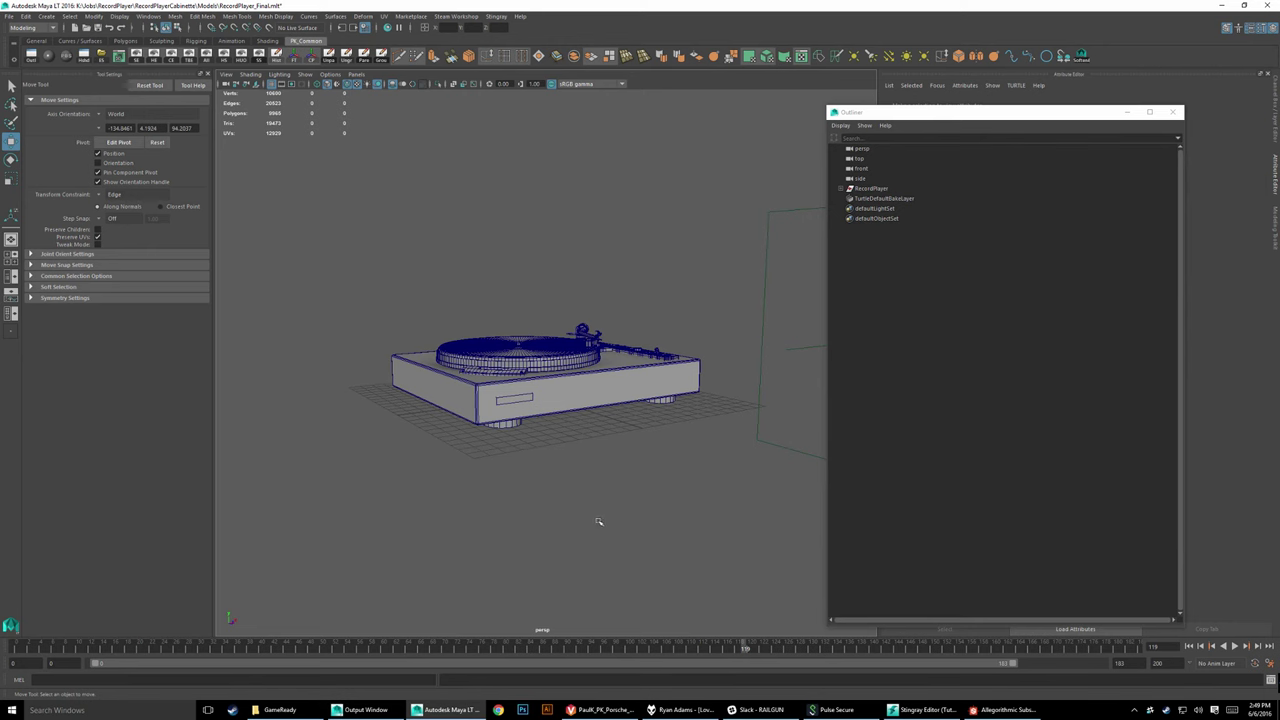
{"action": "left_click", "coordinate": [556, 410]}
{"action": "left_click", "coordinate": [872, 190]}
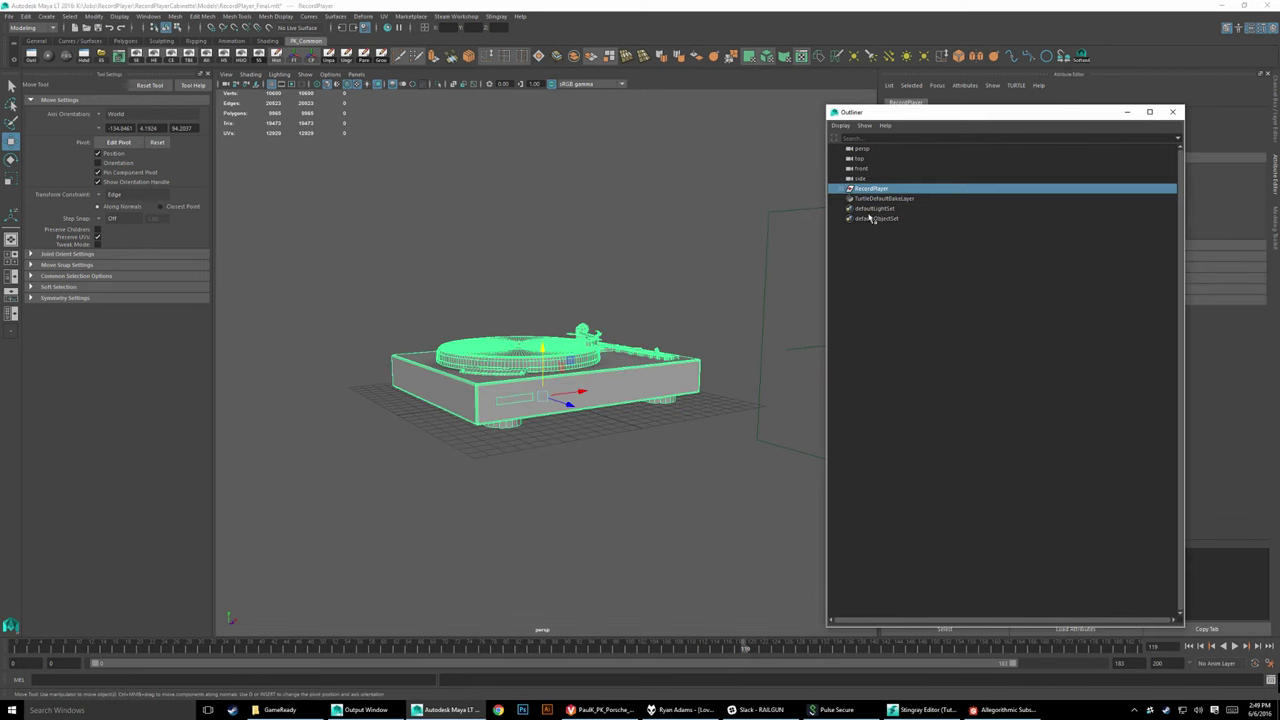
{"action": "left_click_drag", "start_coordinate": [543, 345], "coordinate": [540, 369]}
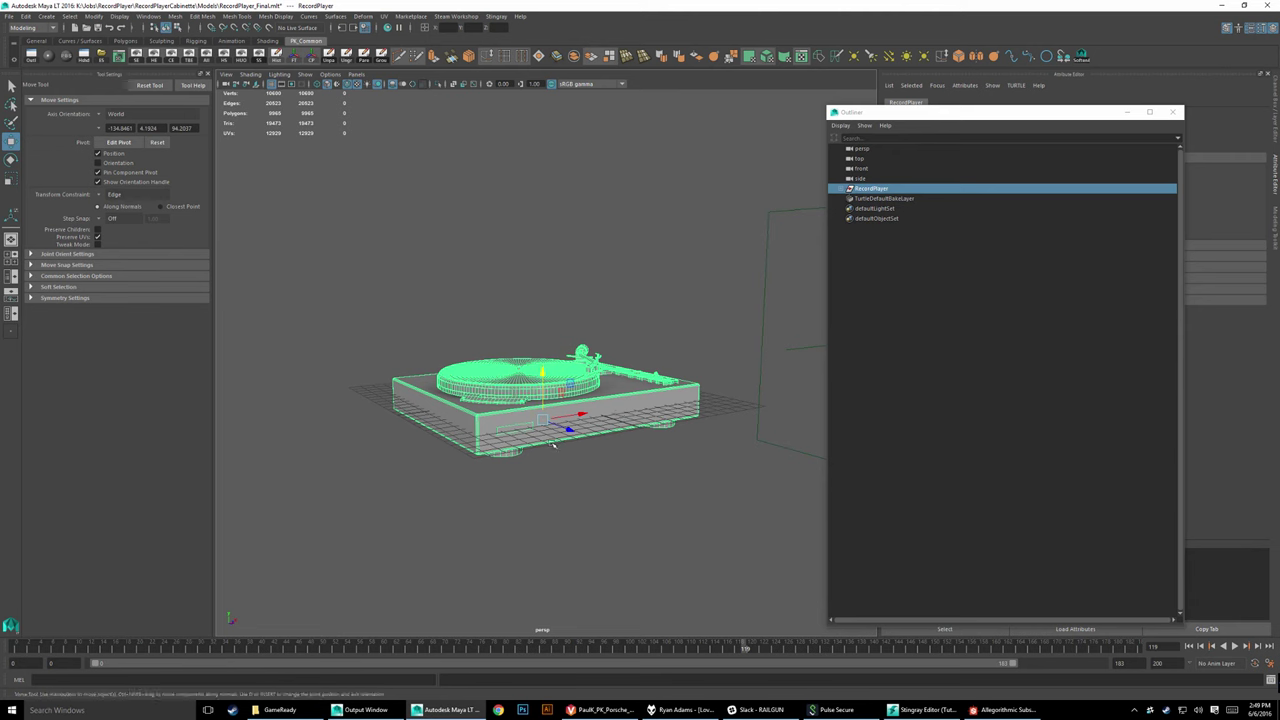
{"action": "key", "text": "ctrl+z"}
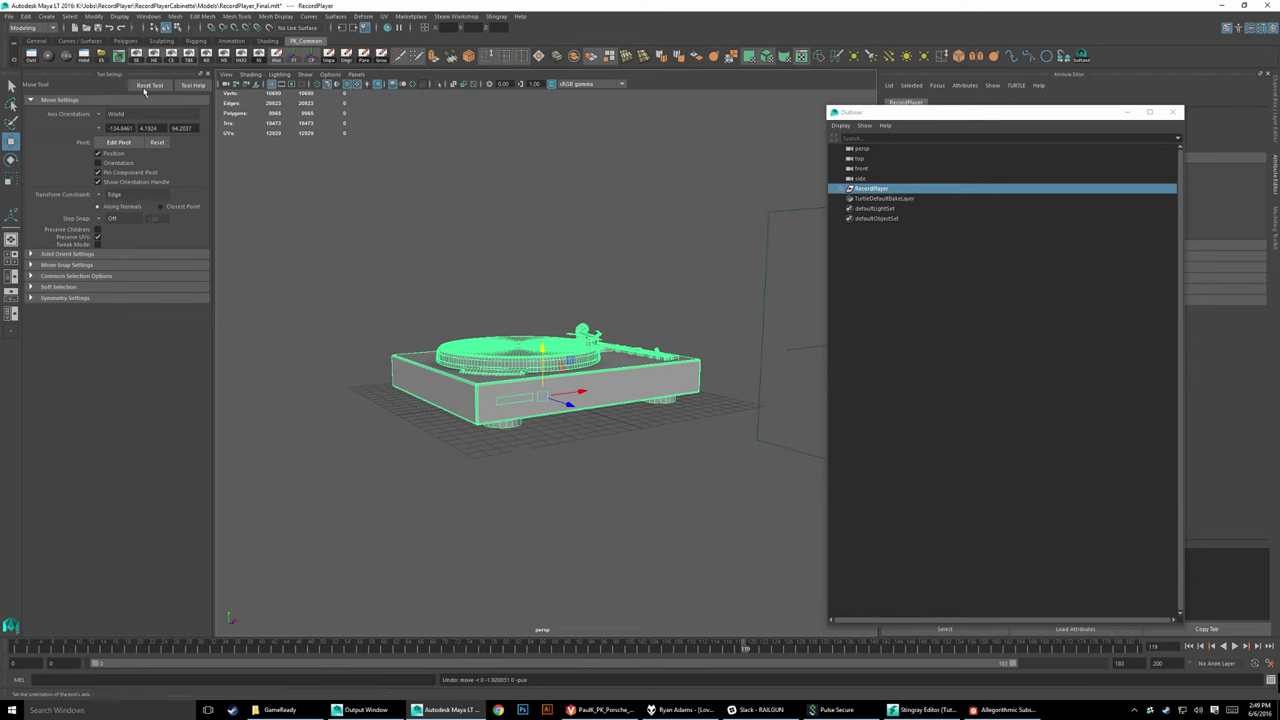
Step: Save the scene as RecordPlayer_Final
{"action": "left_click", "coordinate": [9, 16]}
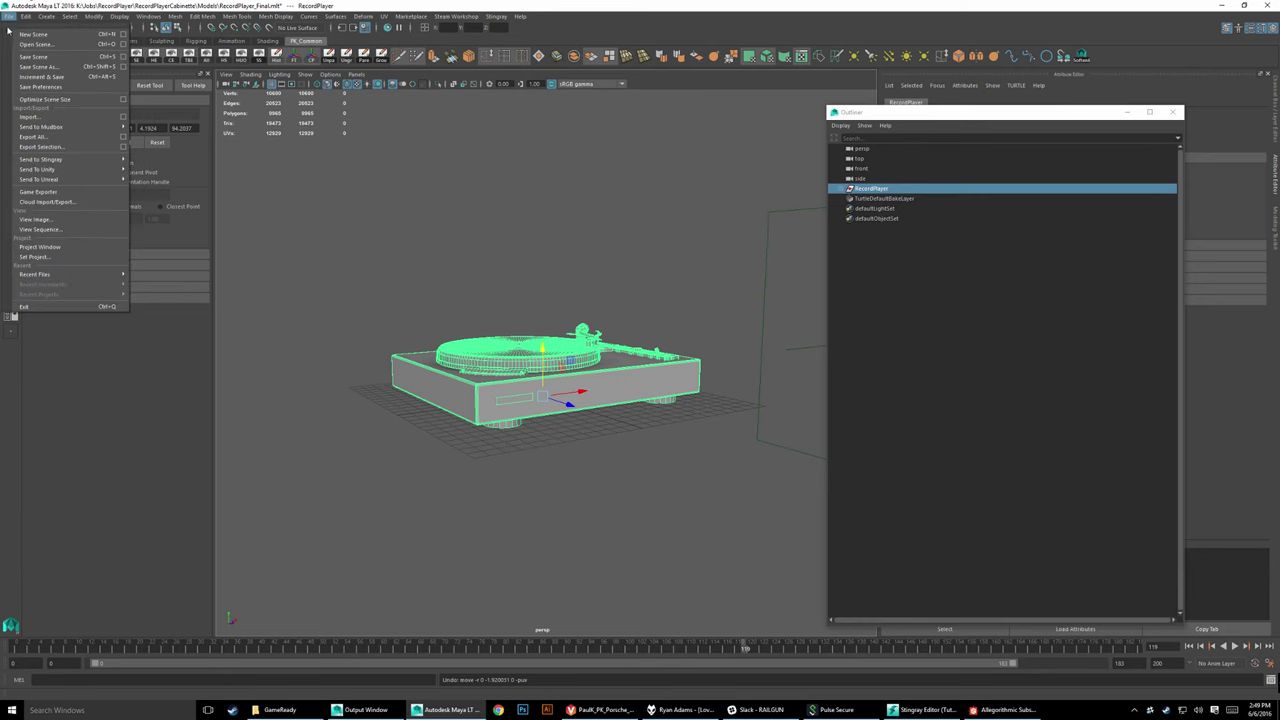
{"action": "mouse_move", "coordinate": [38, 66]}
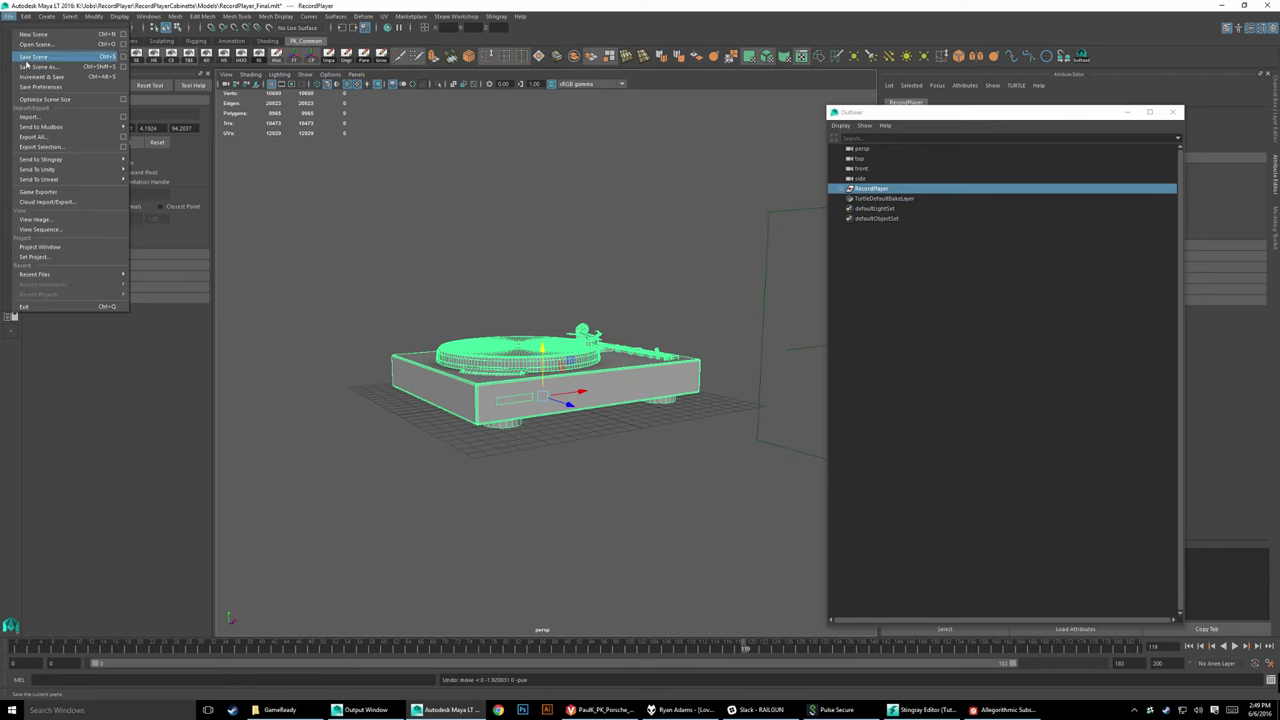
{"action": "left_click", "coordinate": [30, 57]}
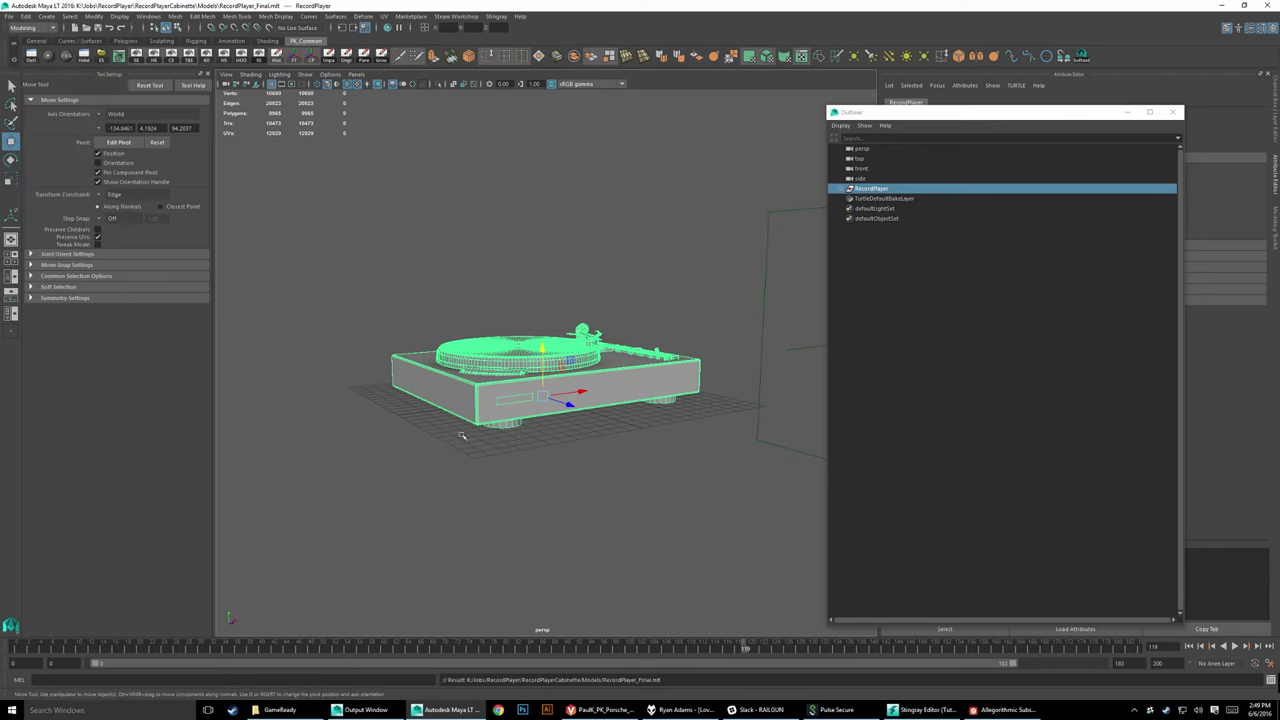
{"action": "left_click", "coordinate": [330, 360]}
Step: Start a new empty scene and tilt the view obliquely over the grid
{"action": "left_click", "coordinate": [9, 16]}
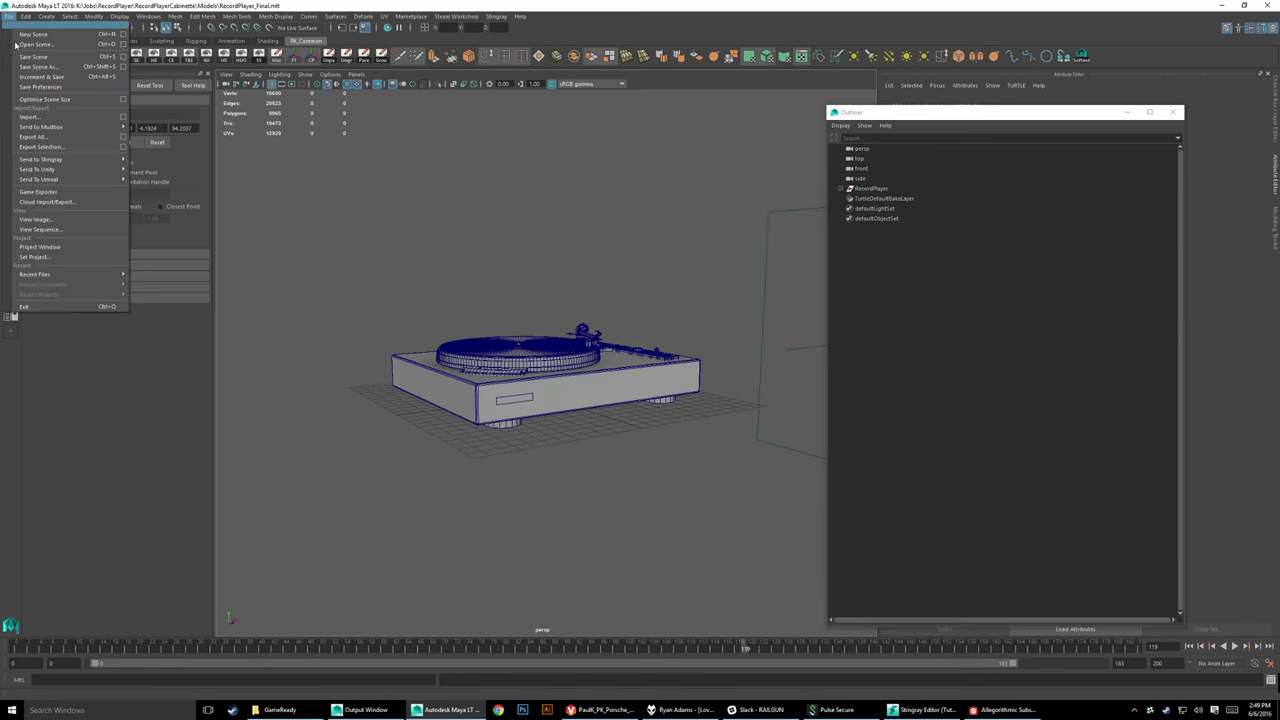
{"action": "left_click", "coordinate": [25, 34]}
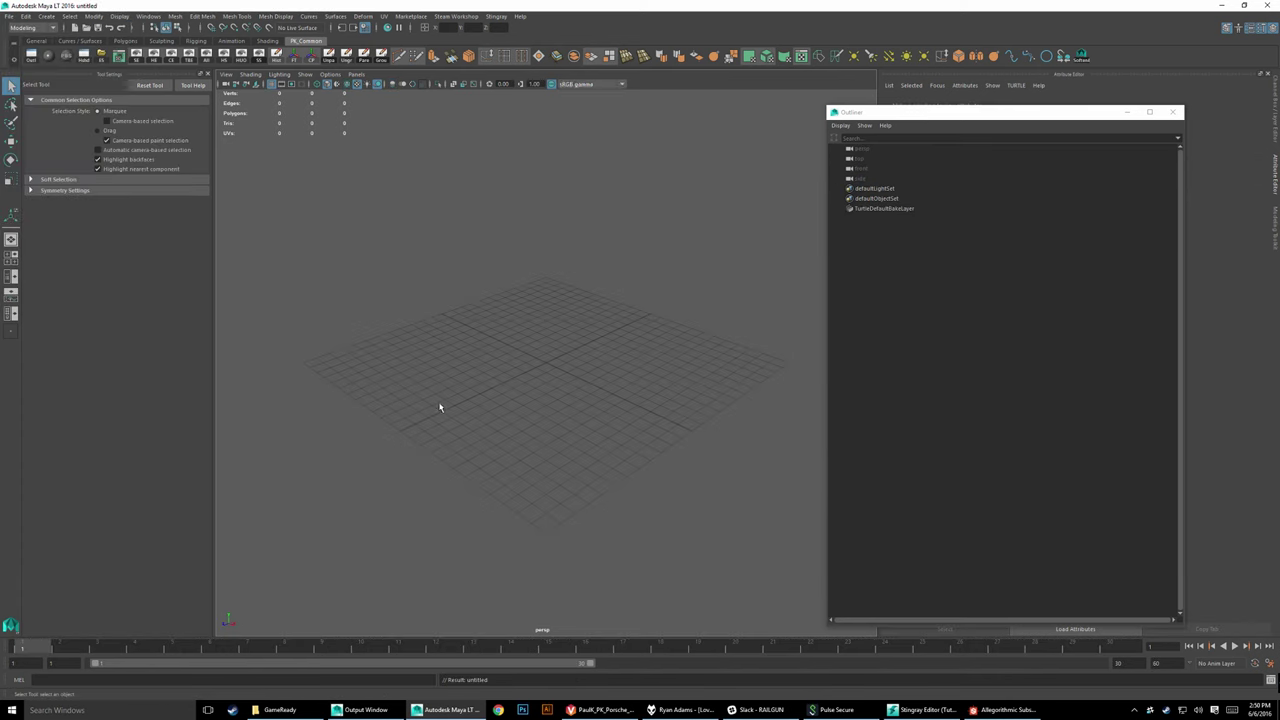
{"action": "scroll", "coordinate": [700, 390], "scroll_direction": "up", "scroll_amount": 2}
{"action": "scroll", "coordinate": [580, 420], "scroll_direction": "up", "scroll_amount": 2}
{"action": "scroll", "coordinate": [470, 420], "scroll_direction": "up", "scroll_amount": 3}
{"action": "mouse_move", "coordinate": [376, 394]}
{"action": "left_mouse_down", "text": "alt"}
{"action": "mouse_move", "coordinate": [574, 394]}
{"action": "mouse_move", "coordinate": [377, 253]}
{"action": "left_mouse_up", "text": "alt"}
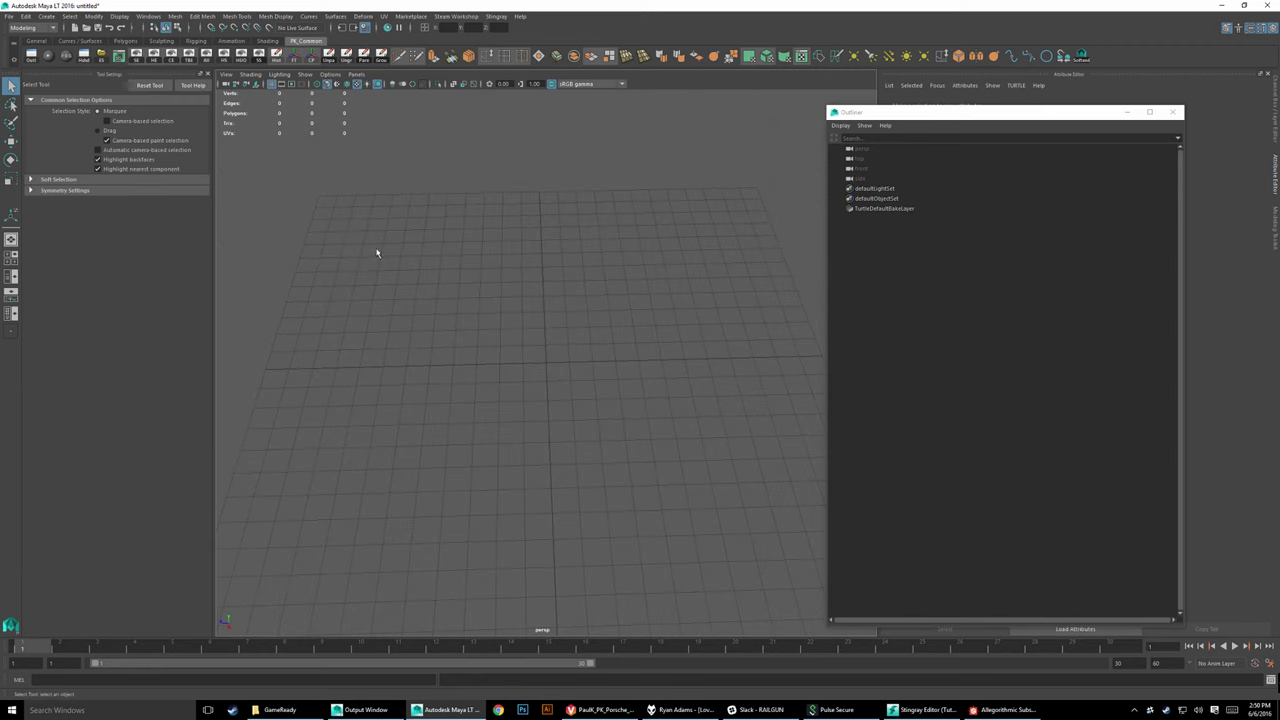
Step: Draw a flat polygon cylinder on the grid
{"action": "left_click", "coordinate": [125, 41]}
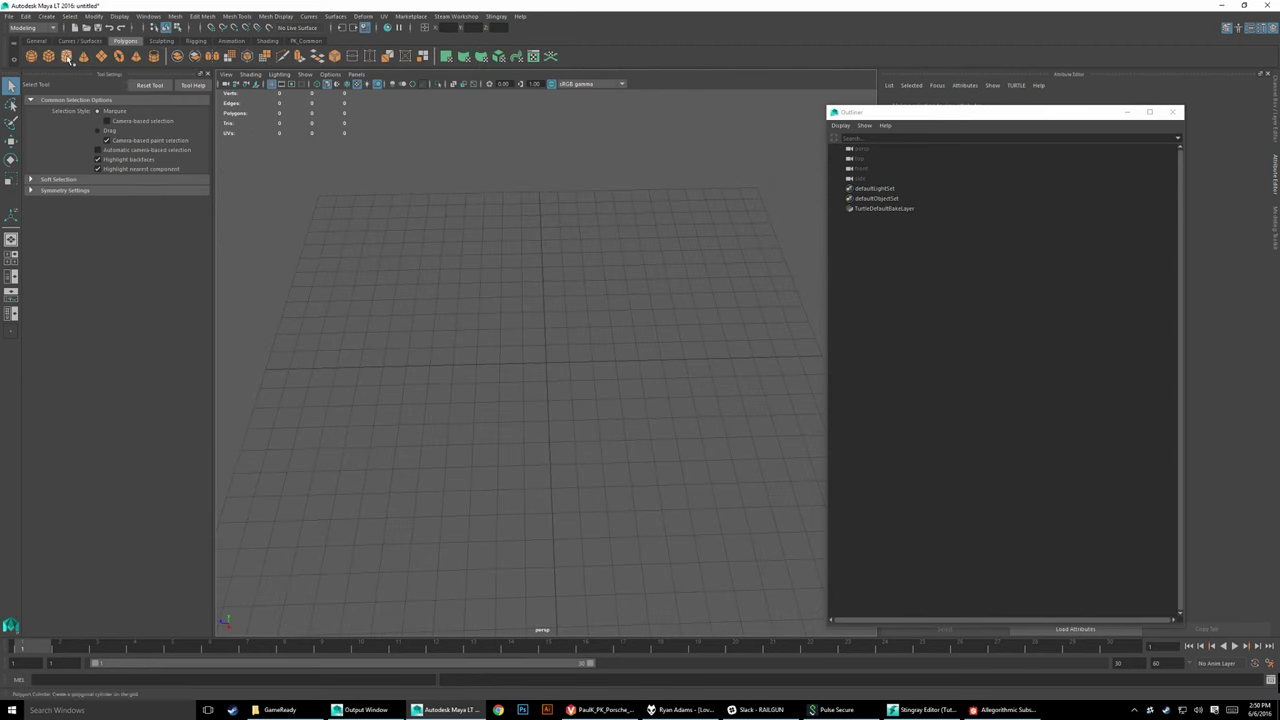
{"action": "left_click", "coordinate": [66, 56]}
{"action": "mouse_move", "coordinate": [607, 342]}
{"action": "left_mouse_down"}
{"action": "mouse_move", "coordinate": [642, 392]}
{"action": "mouse_move", "coordinate": [636, 316]}
{"action": "left_mouse_up"}
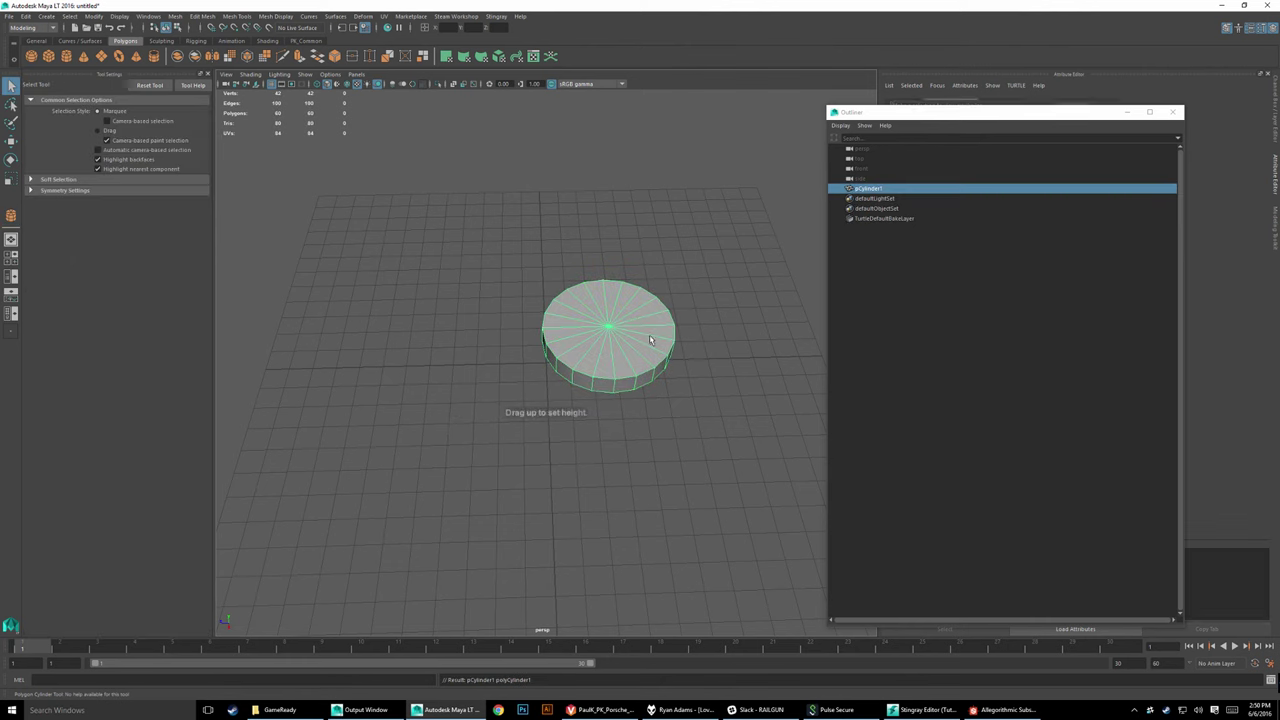
{"action": "left_click", "coordinate": [10, 160]}
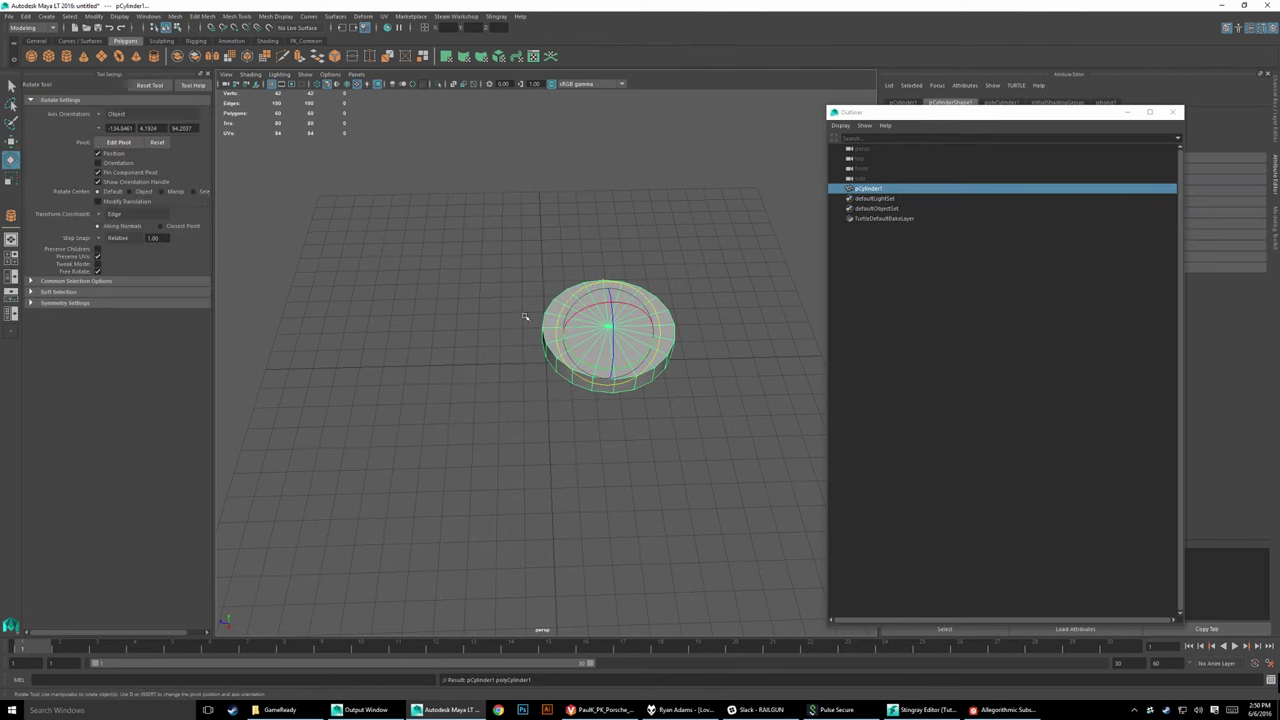
{"action": "mouse_move", "coordinate": [595, 308]}
{"action": "left_mouse_down"}
{"action": "mouse_move", "coordinate": [548, 328]}
{"action": "mouse_move", "coordinate": [565, 354]}
{"action": "left_mouse_up"}
{"action": "key", "text": "ctrl+z"}
{"action": "right_click_drag", "start_coordinate": [565, 354], "coordinate": [555, 265], "text": "alt"}
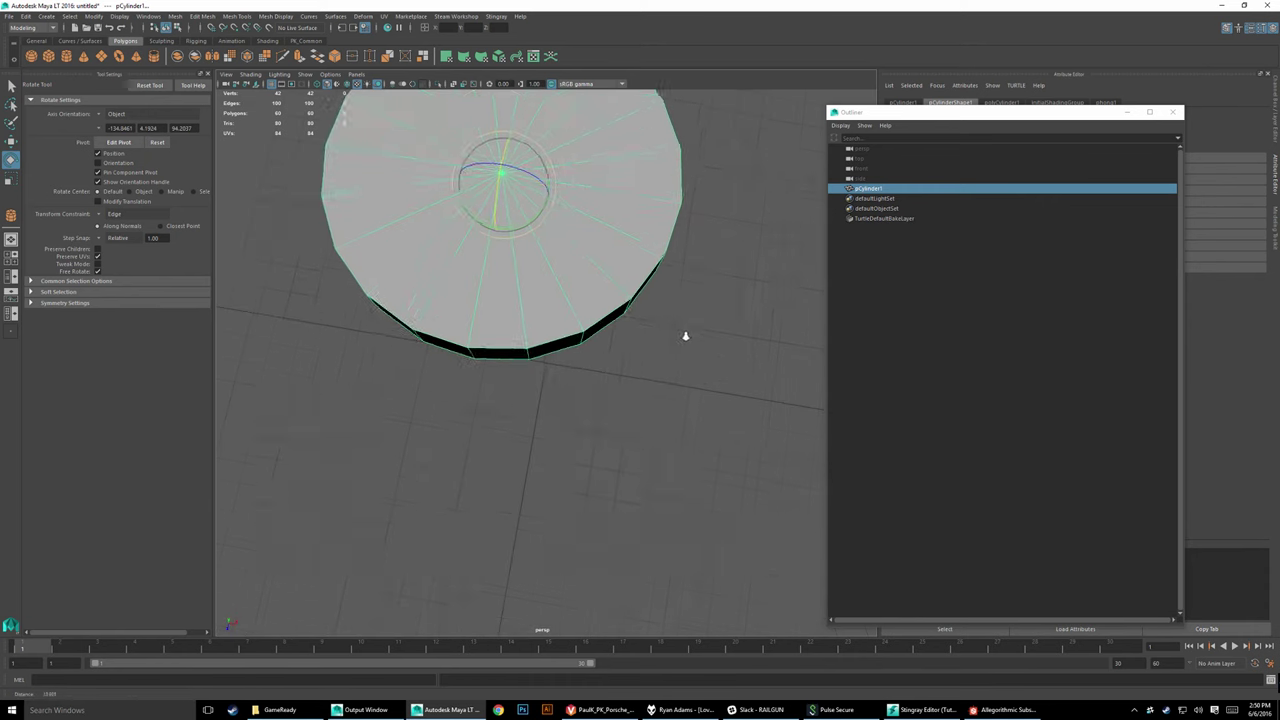
{"action": "left_click_drag", "start_coordinate": [555, 265], "coordinate": [568, 404], "text": "alt"}
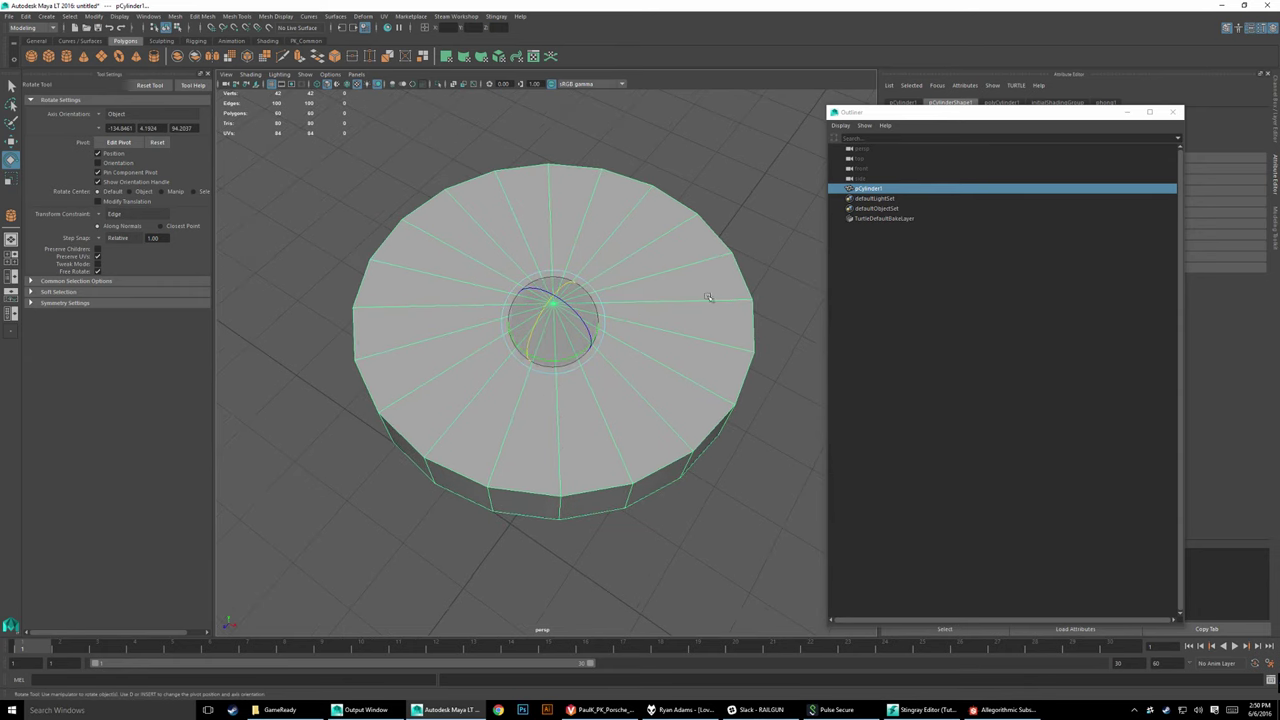
Step: Rotate the cylinder 90° onto its edge using relative step snap
{"action": "left_click", "coordinate": [103, 242]}
{"action": "left_click", "coordinate": [122, 258]}
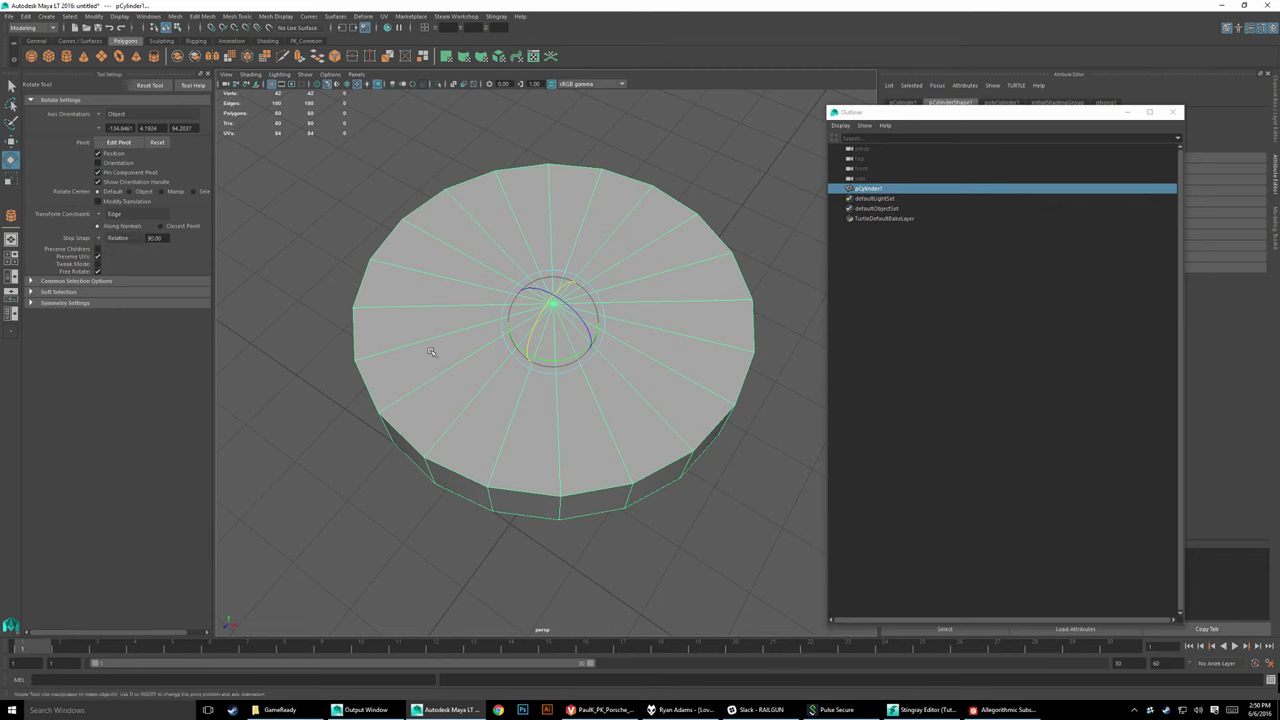
{"action": "left_click_drag", "start_coordinate": [530, 340], "coordinate": [517, 366]}
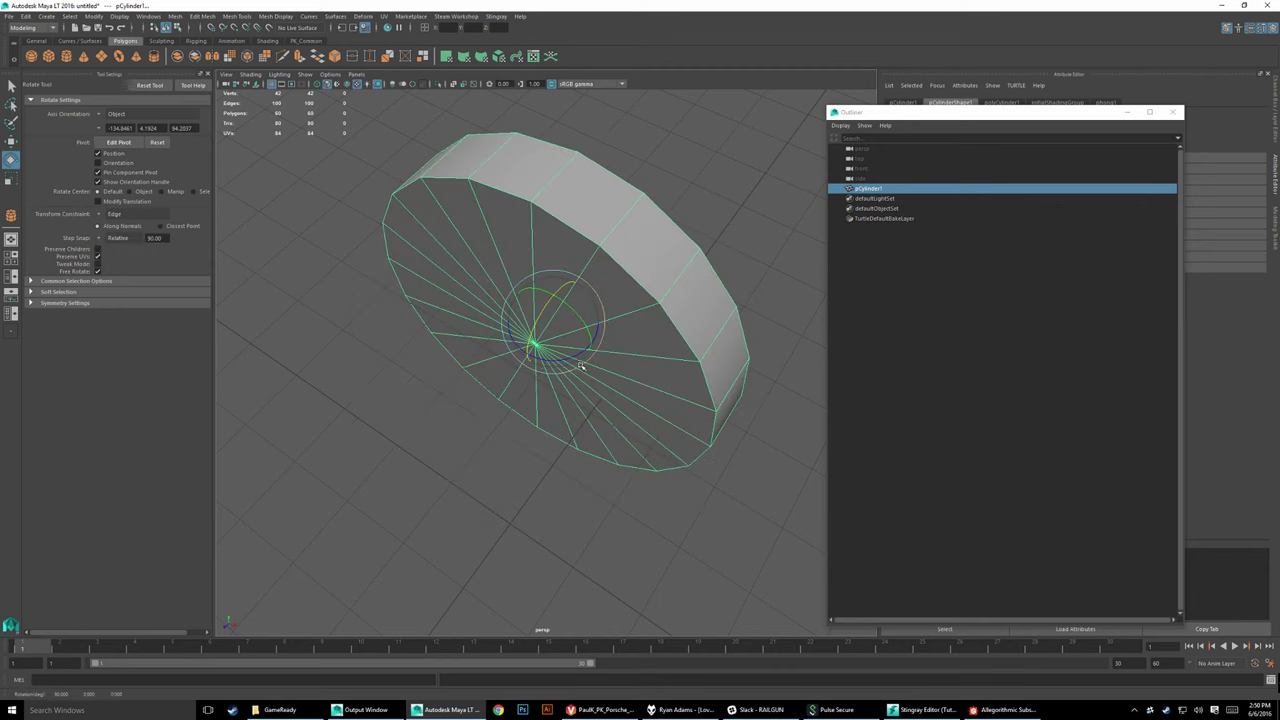
{"action": "left_click", "coordinate": [11, 141]}
{"action": "right_click_drag", "start_coordinate": [457, 340], "coordinate": [156, 388], "text": "alt"}
{"action": "mouse_move", "coordinate": [420, 420]}
{"action": "left_mouse_down", "text": "alt"}
{"action": "mouse_move", "coordinate": [462, 349]}
{"action": "mouse_move", "coordinate": [466, 363]}
{"action": "left_mouse_up", "text": "alt"}
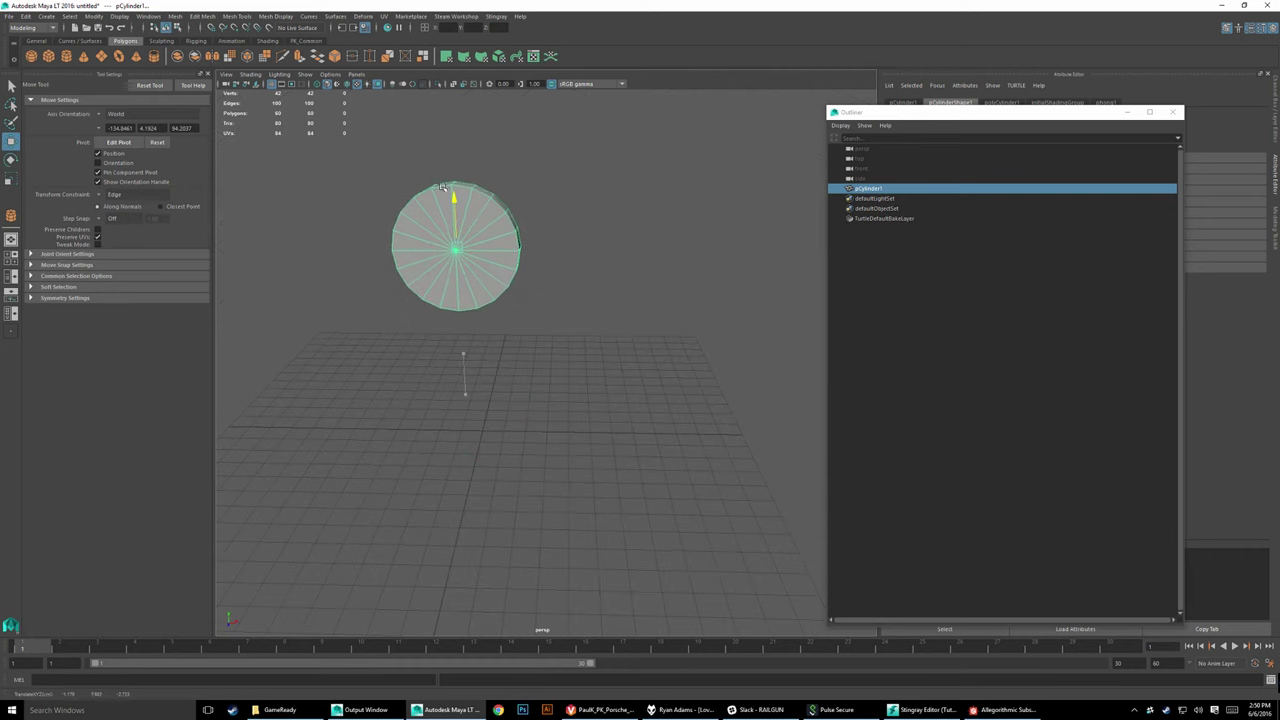
{"action": "left_click", "coordinate": [557, 380]}
{"action": "left_click_drag", "start_coordinate": [557, 380], "coordinate": [505, 390], "text": "alt"}
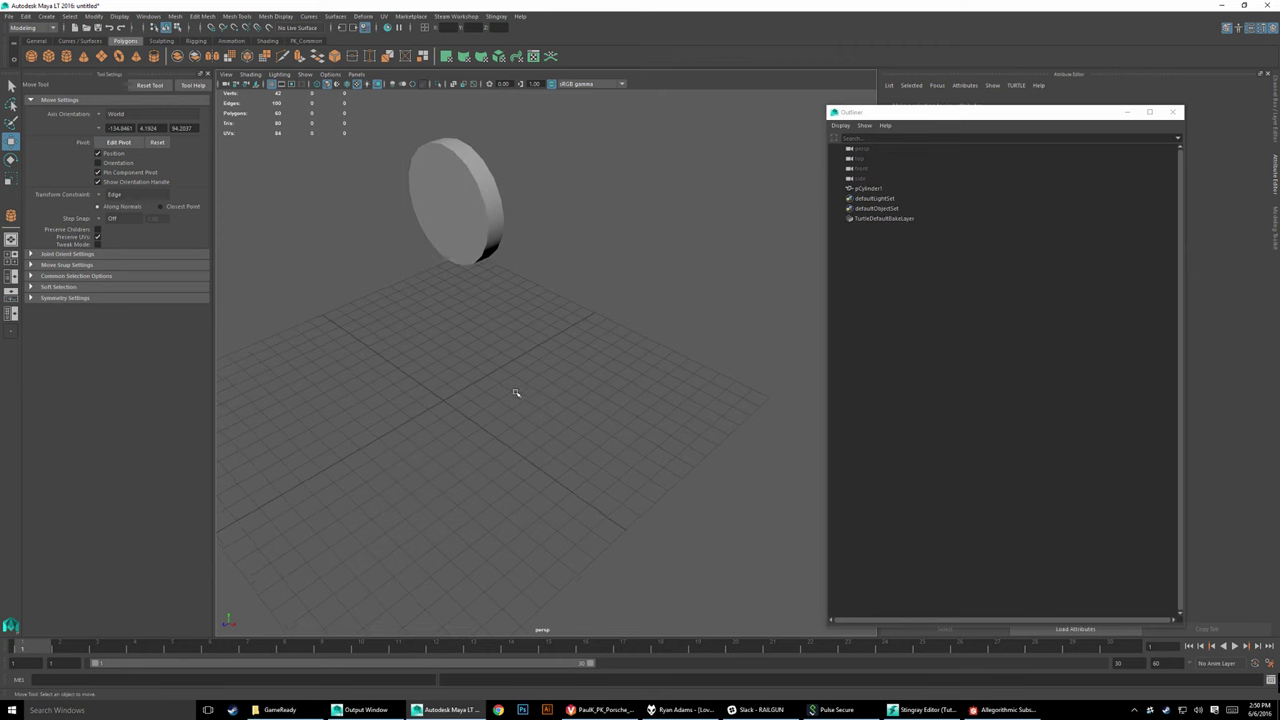
{"action": "left_click", "coordinate": [9, 16]}
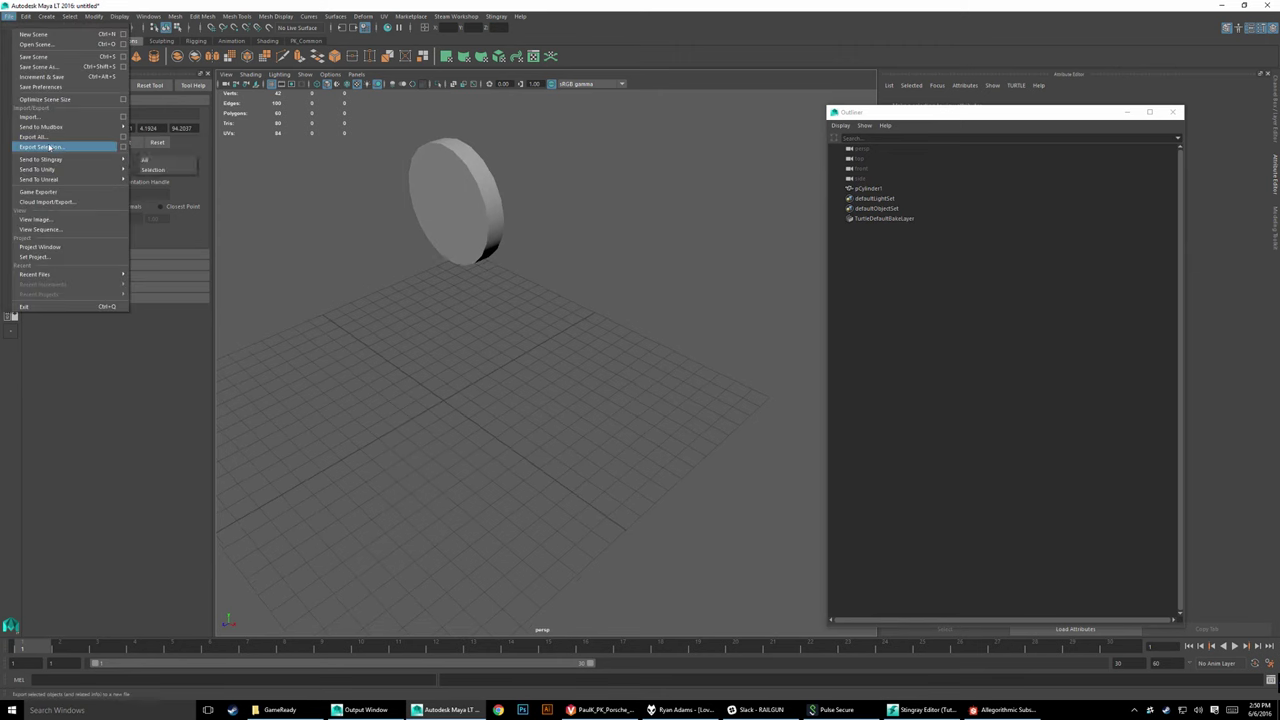
Step: Export the whole scene to the Desktop as wheelTest.fbx
{"action": "left_click", "coordinate": [32, 136]}
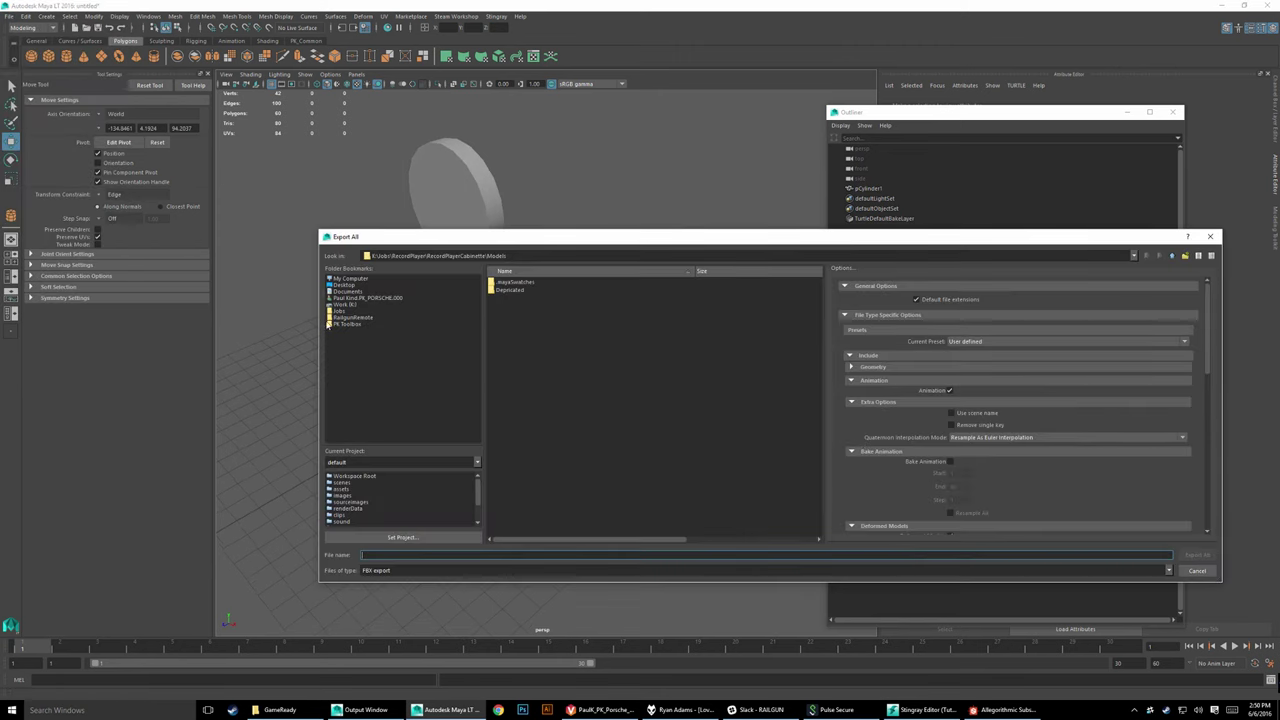
{"action": "left_click", "coordinate": [343, 285]}
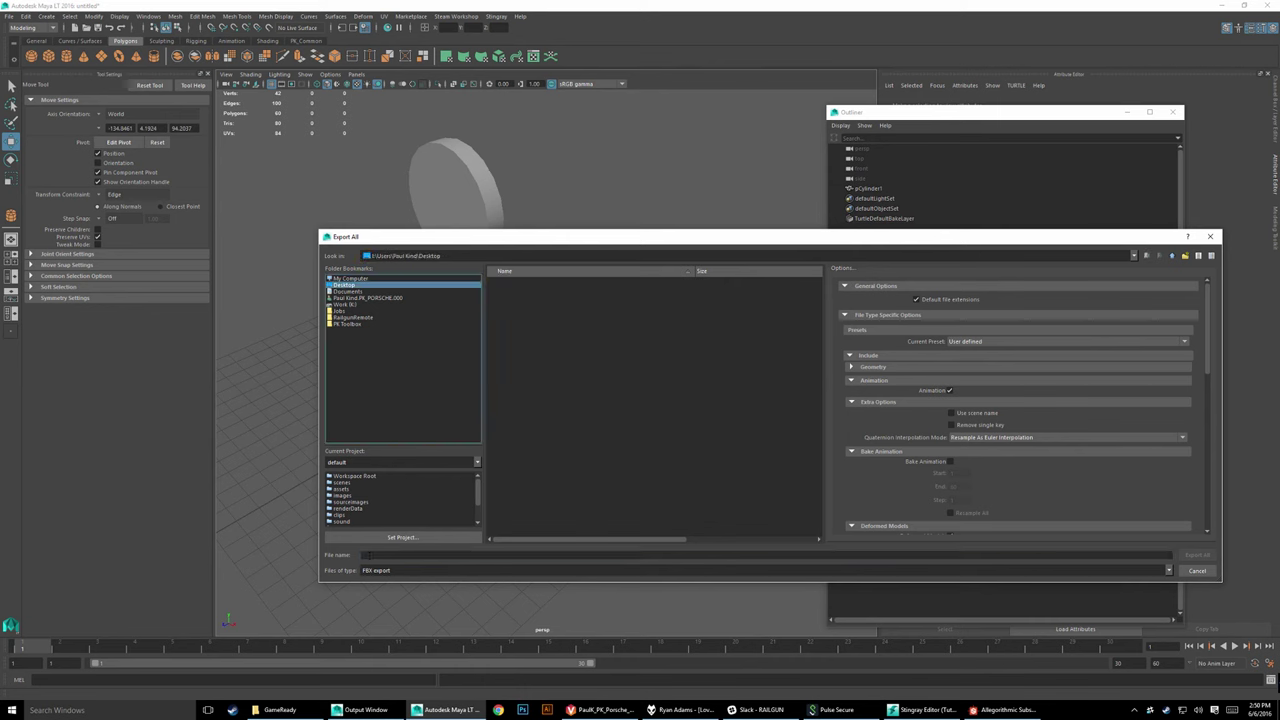
{"action": "left_click", "coordinate": [418, 554]}
{"action": "type", "text": "wheelTest"}
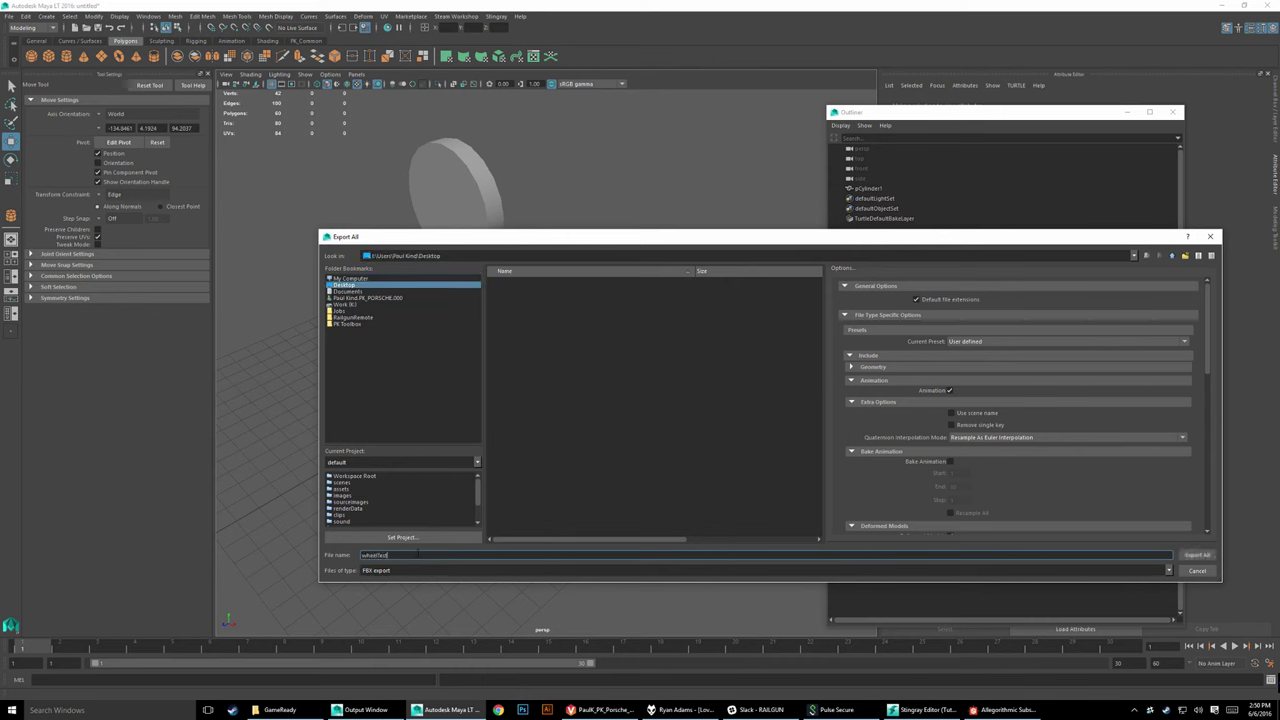
{"action": "key", "text": "Return"}
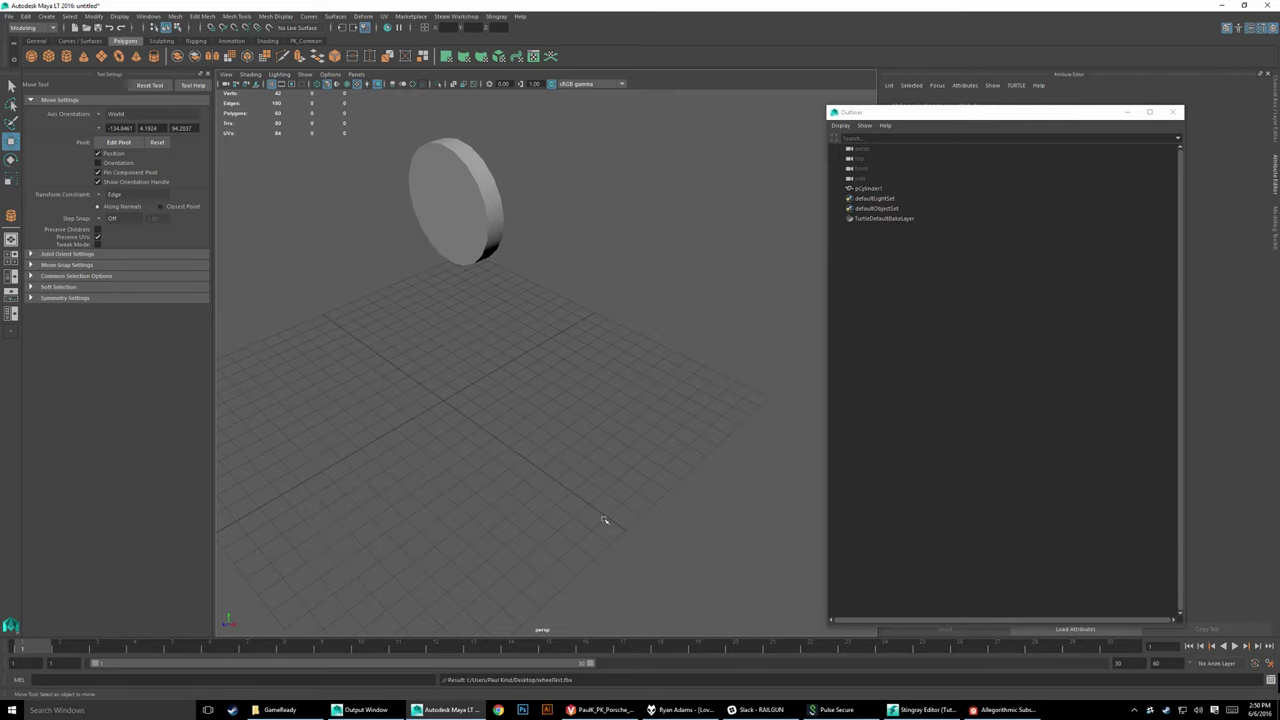
Step: Select the wheel cylinder, inspect it edge-on and face-on, then return to Stingray
{"action": "left_click", "coordinate": [440, 195]}
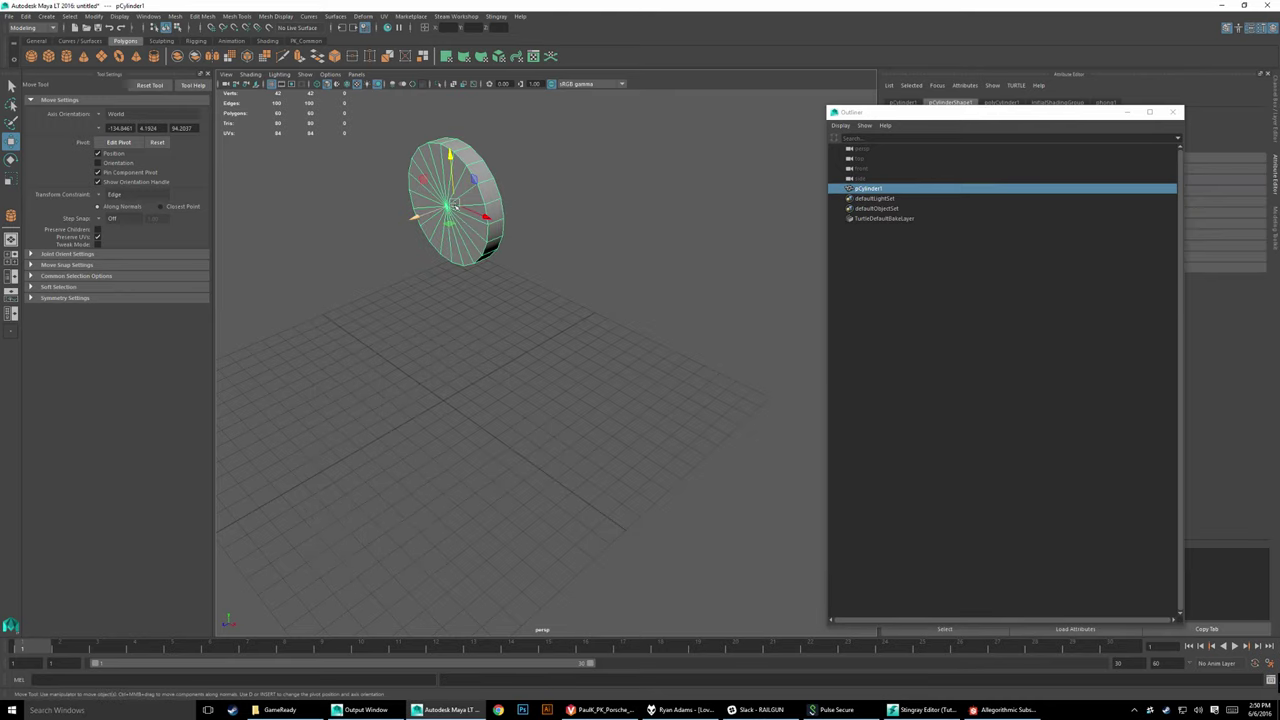
{"action": "mouse_move", "coordinate": [474, 230]}
{"action": "left_mouse_down", "text": "alt"}
{"action": "mouse_move", "coordinate": [623, 214]}
{"action": "mouse_move", "coordinate": [566, 394]}
{"action": "mouse_move", "coordinate": [466, 415]}
{"action": "mouse_move", "coordinate": [560, 425]}
{"action": "left_mouse_up", "text": "alt"}
{"action": "right_click_drag", "start_coordinate": [560, 425], "coordinate": [188, 441], "text": "alt"}
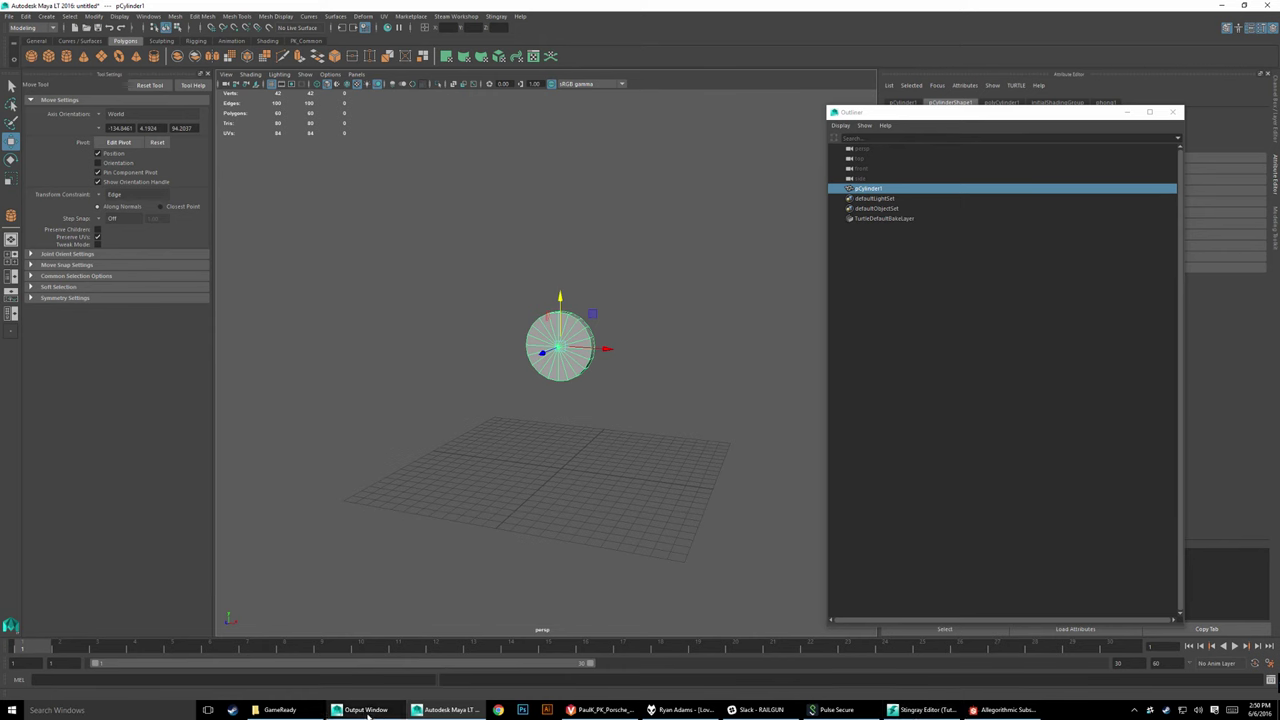
{"action": "left_click", "coordinate": [922, 710]}
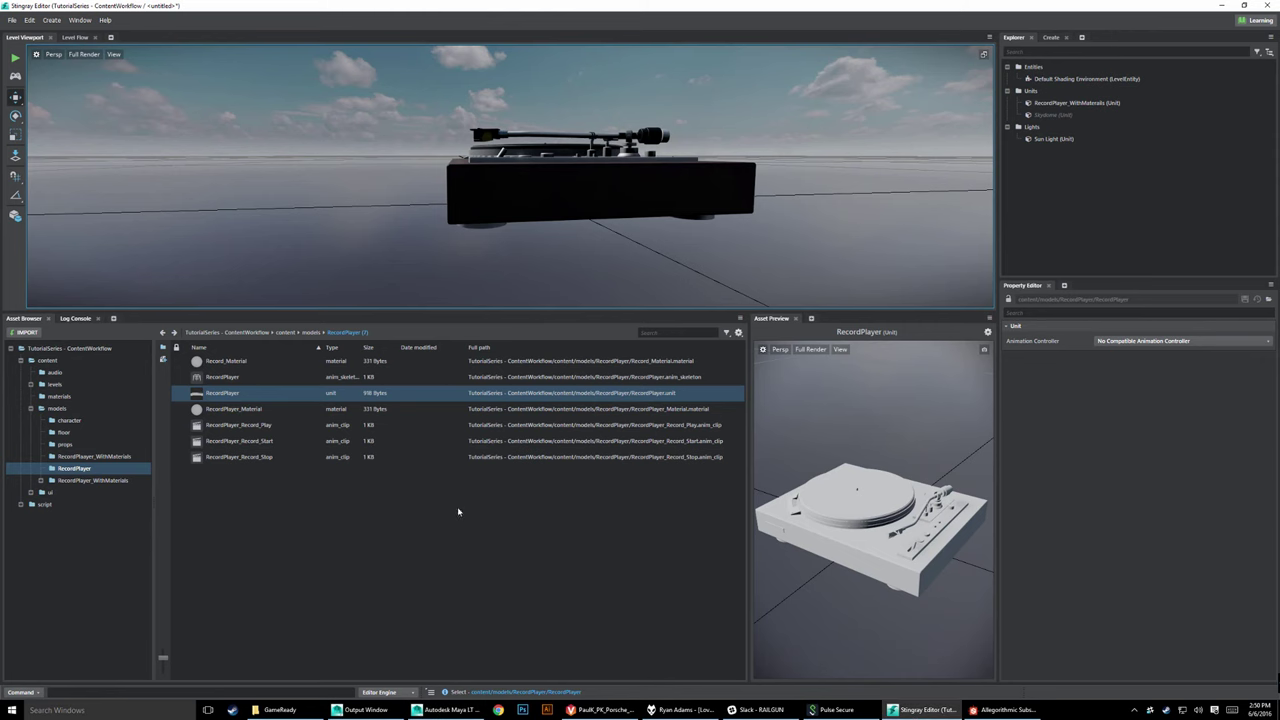
Step: Create a WheelTest folder under content/models in the Asset Browser and open it
{"action": "key", "text": "BackSpace"}
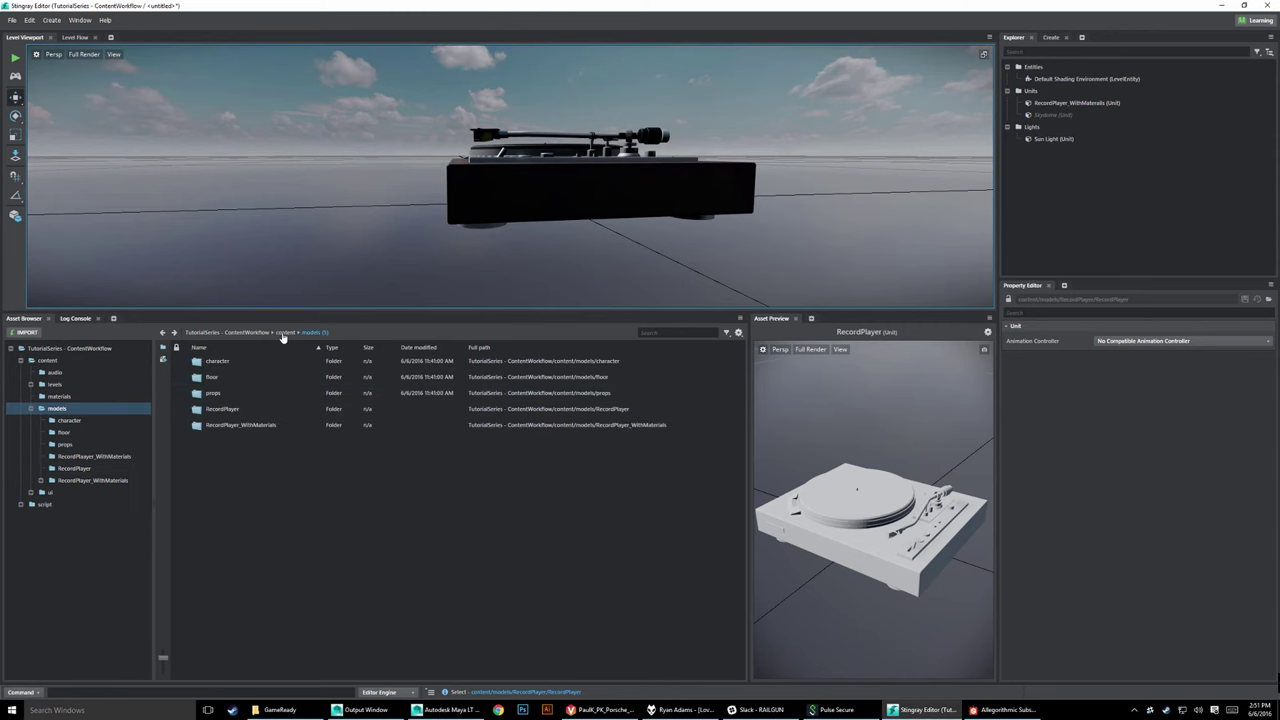
{"action": "left_click", "coordinate": [284, 332]}
{"action": "right_click", "coordinate": [210, 462]}
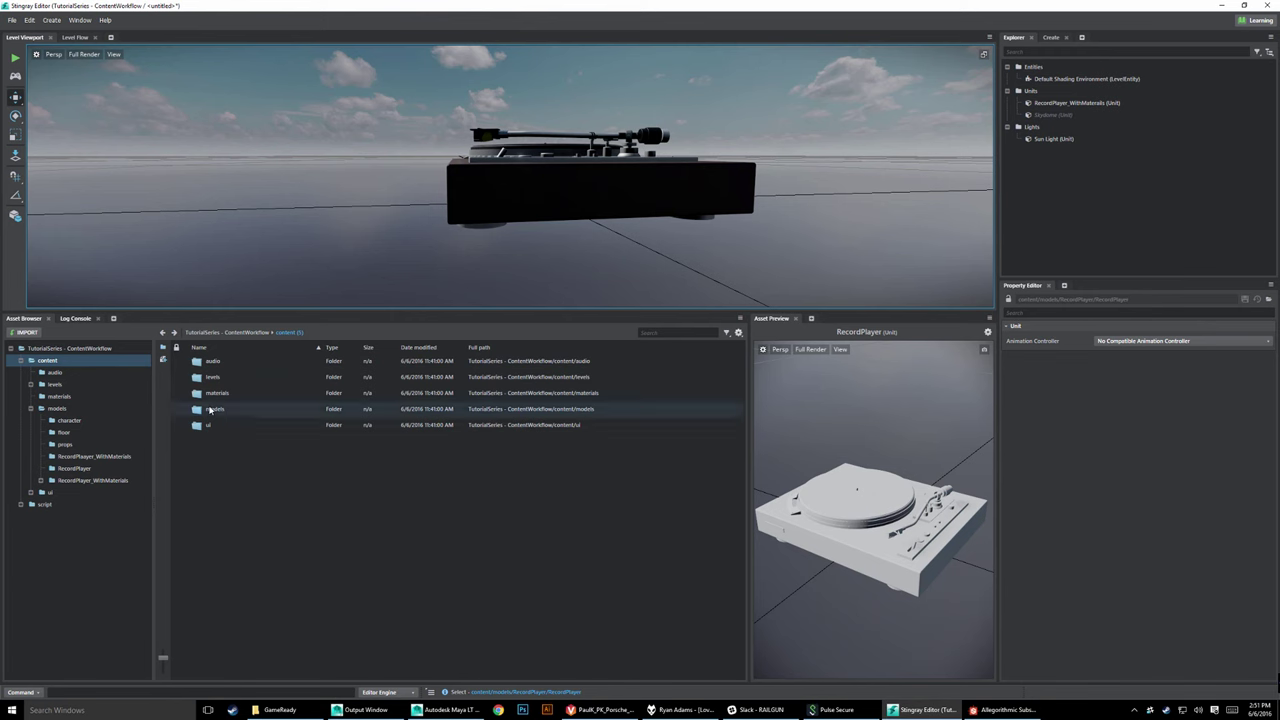
{"action": "double_click", "coordinate": [210, 410]}
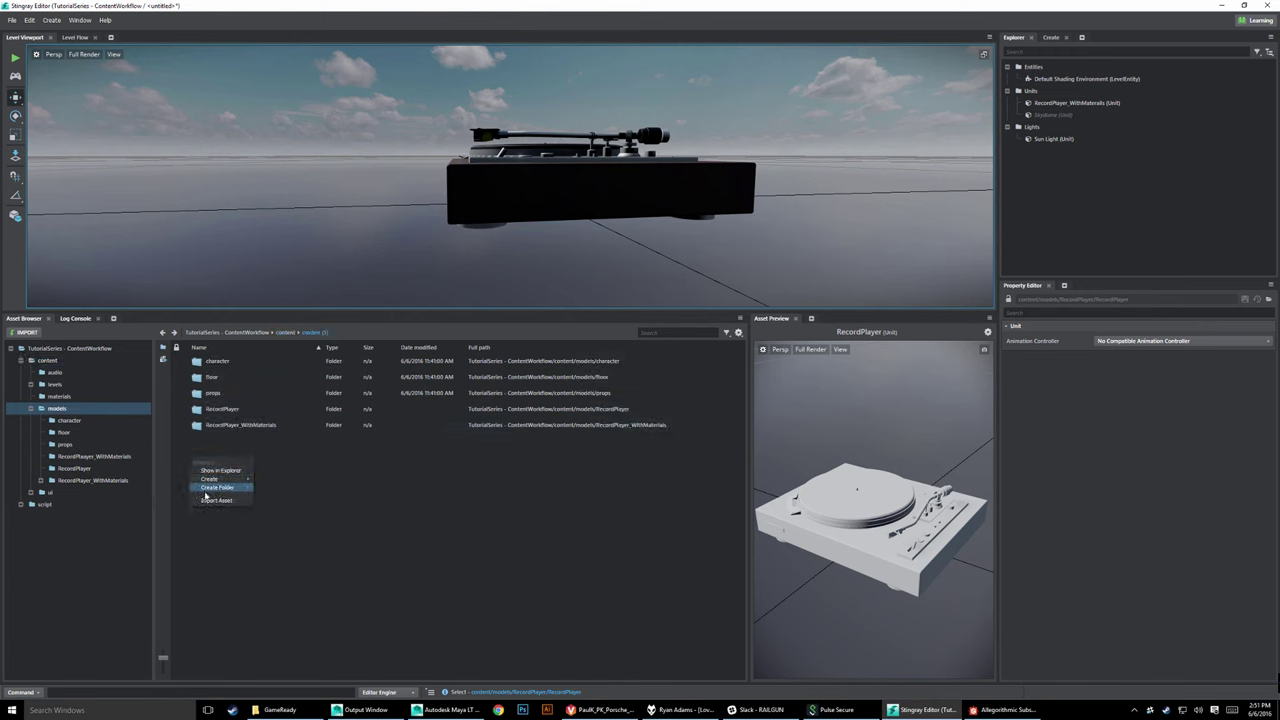
{"action": "left_click", "coordinate": [217, 487]}
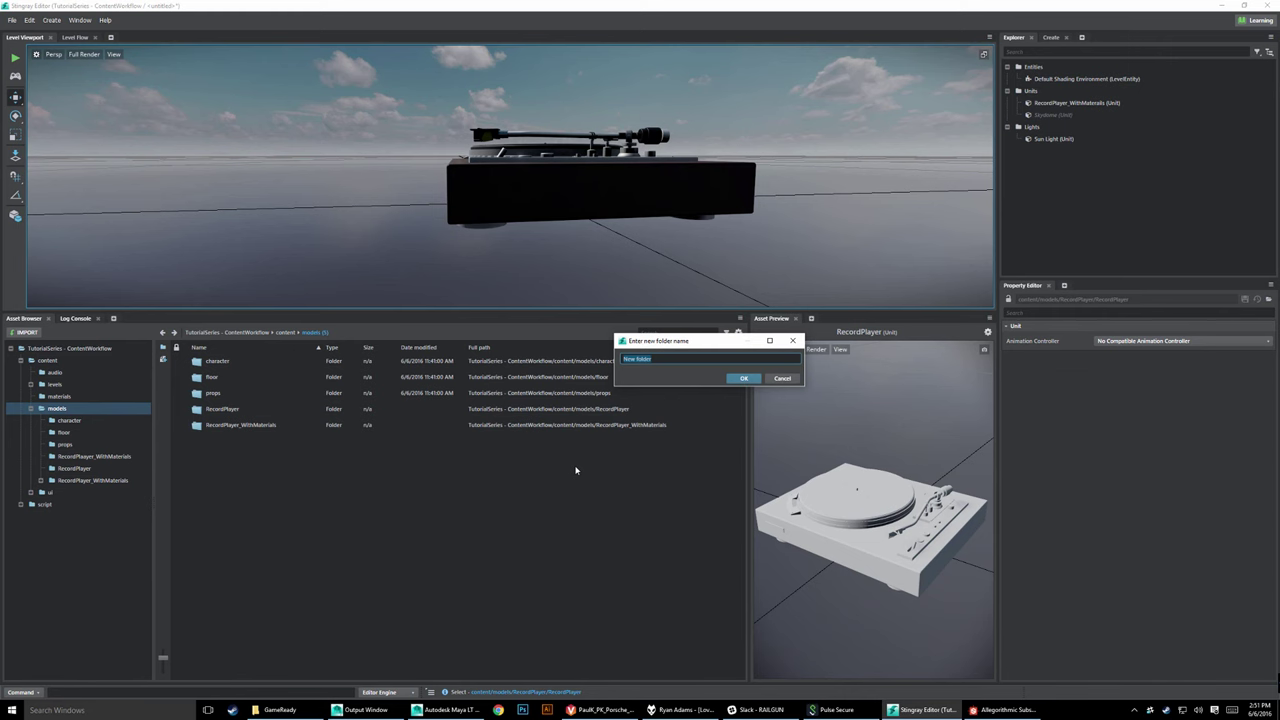
{"action": "type", "text": "w"}
{"action": "key", "text": "Return"}
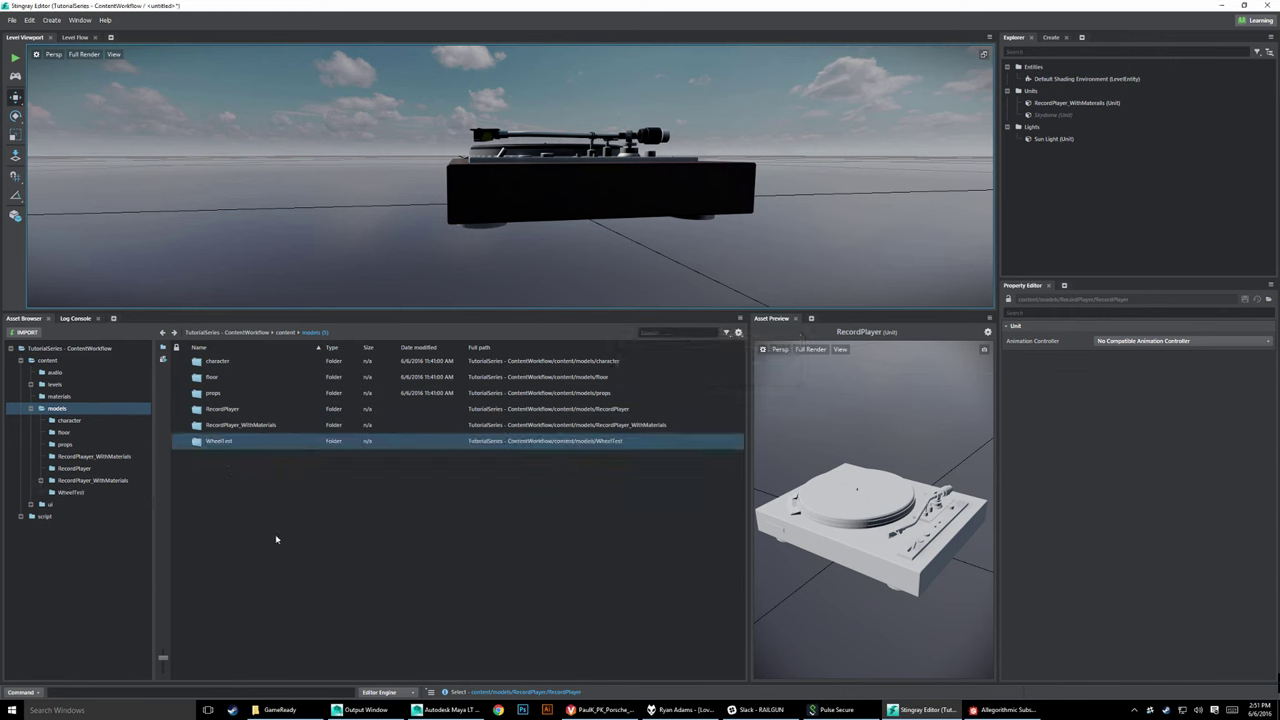
{"action": "double_click", "coordinate": [214, 446]}
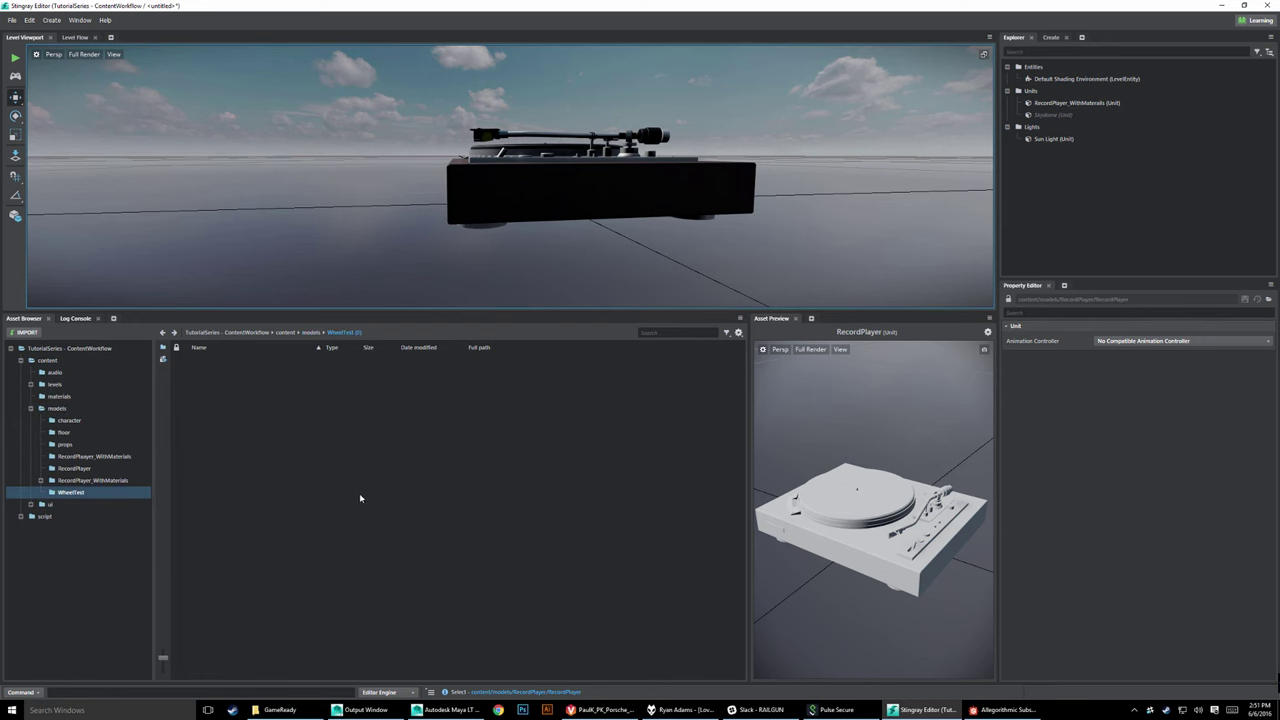
Step: Import wheelTest.fbx from the Desktop into WheelTest with default FBX options
{"action": "left_click", "coordinate": [27, 332]}
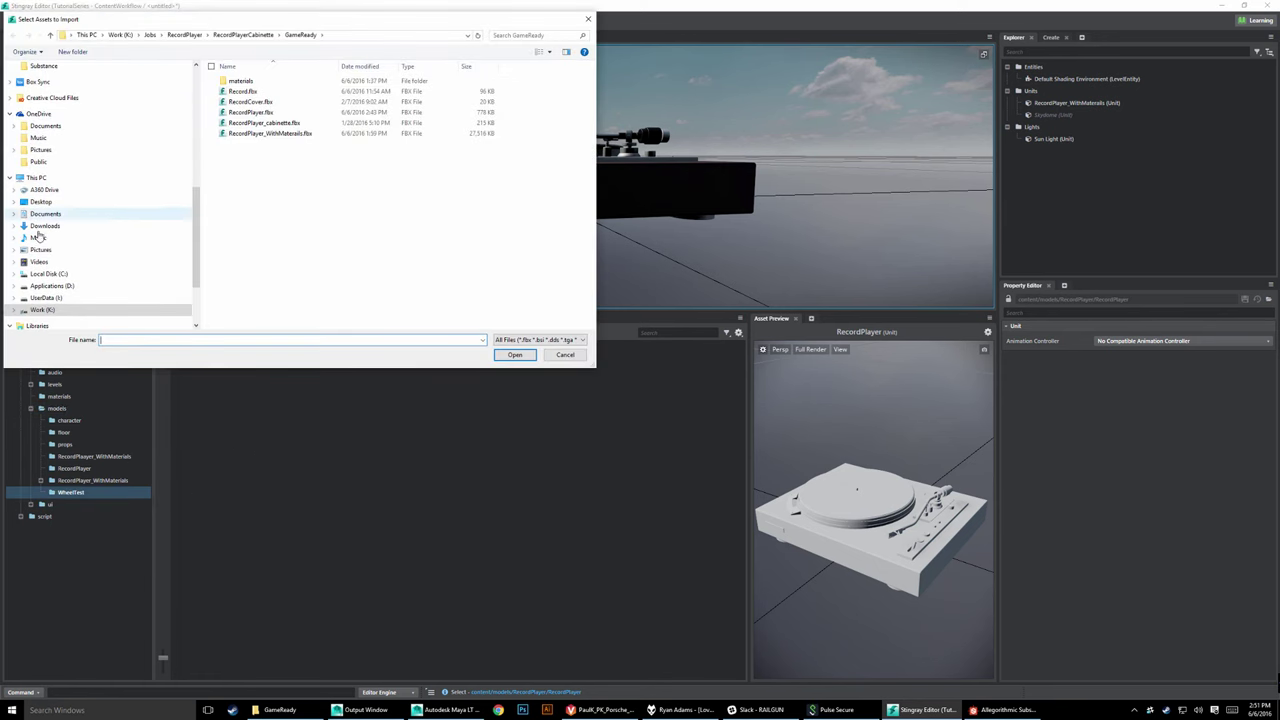
{"action": "left_click", "coordinate": [41, 201]}
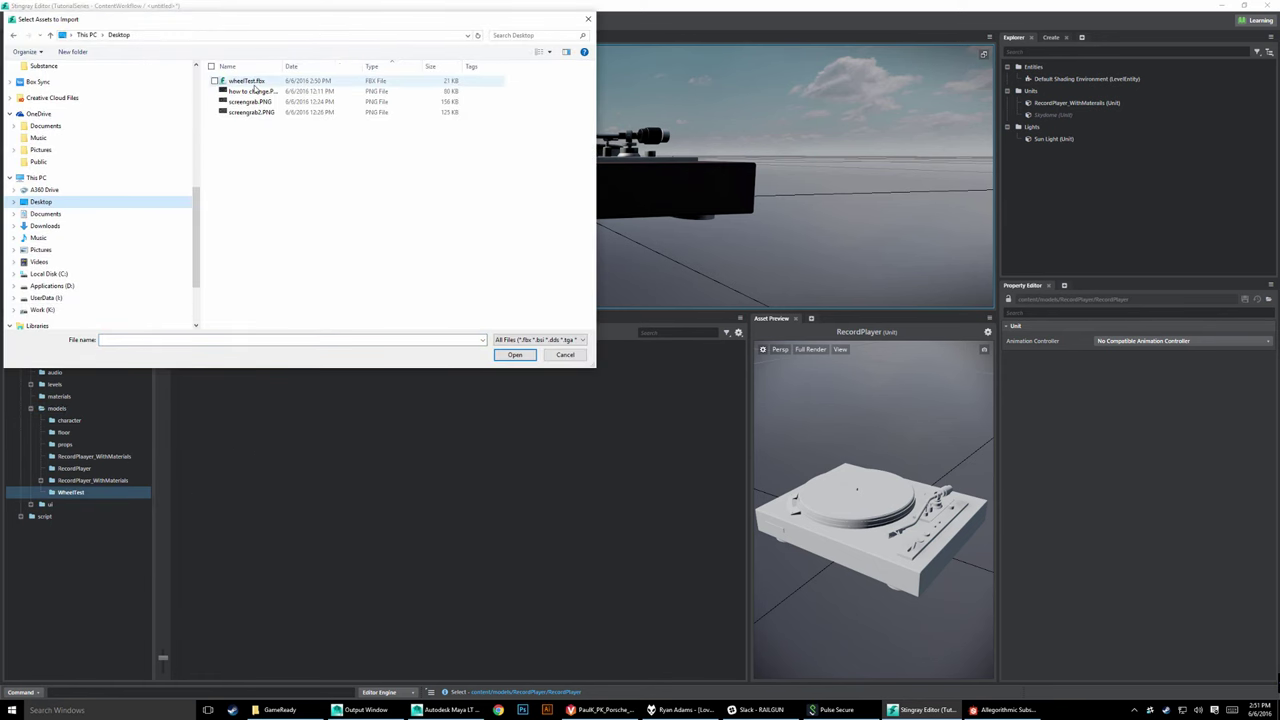
{"action": "double_click", "coordinate": [300, 80]}
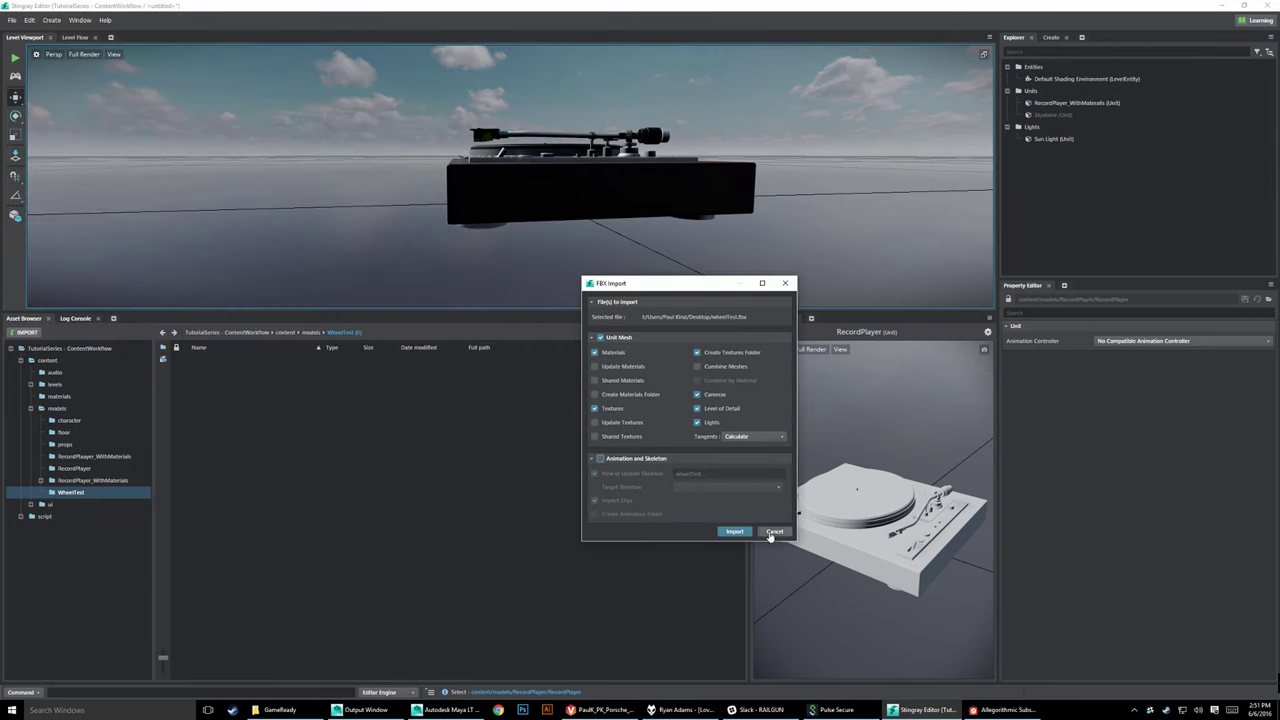
{"action": "left_click", "coordinate": [736, 532]}
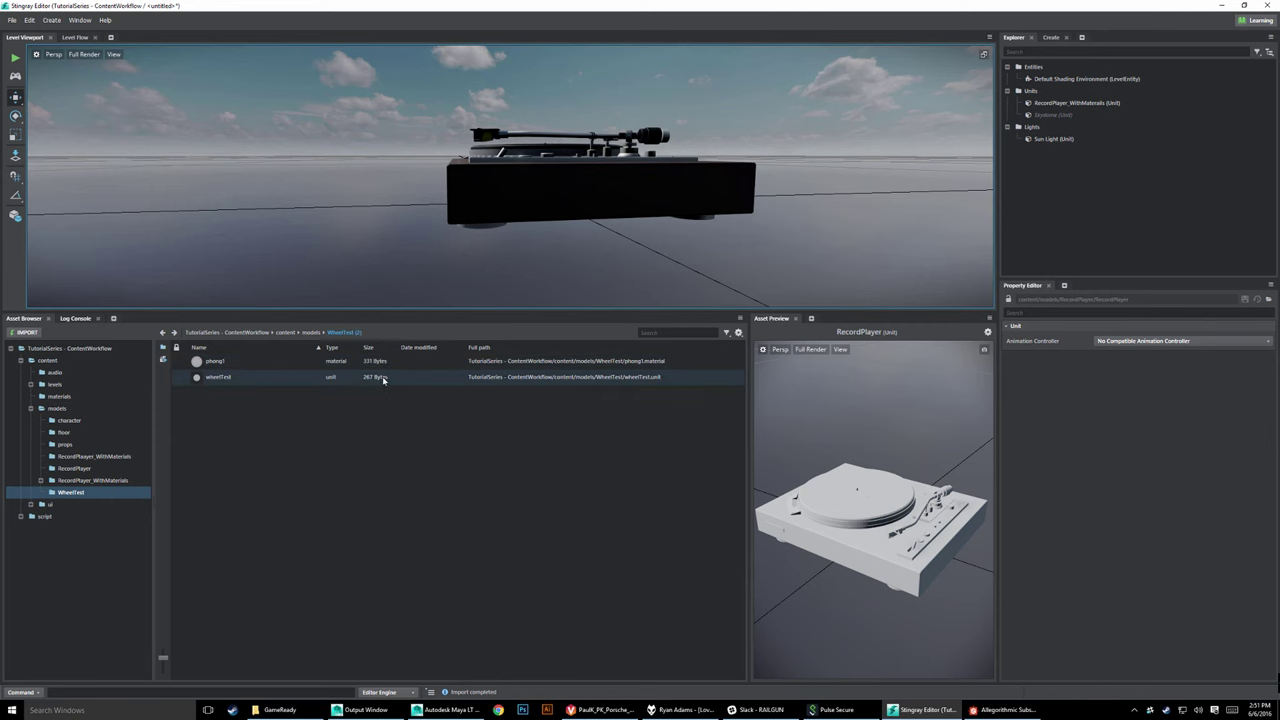
Step: Tint phong1's base colour pink by raising red to 0.927, then preview the wheelTest unit
{"action": "left_click", "coordinate": [213, 377]}
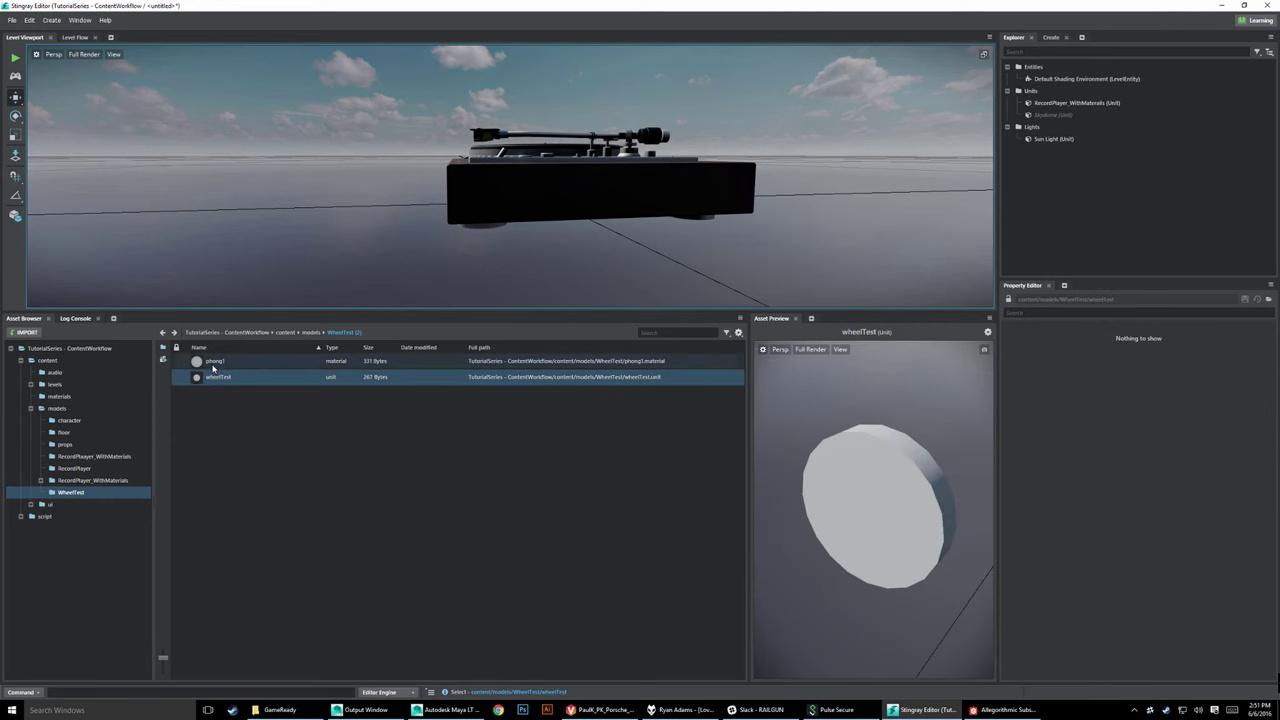
{"action": "left_click", "coordinate": [228, 363]}
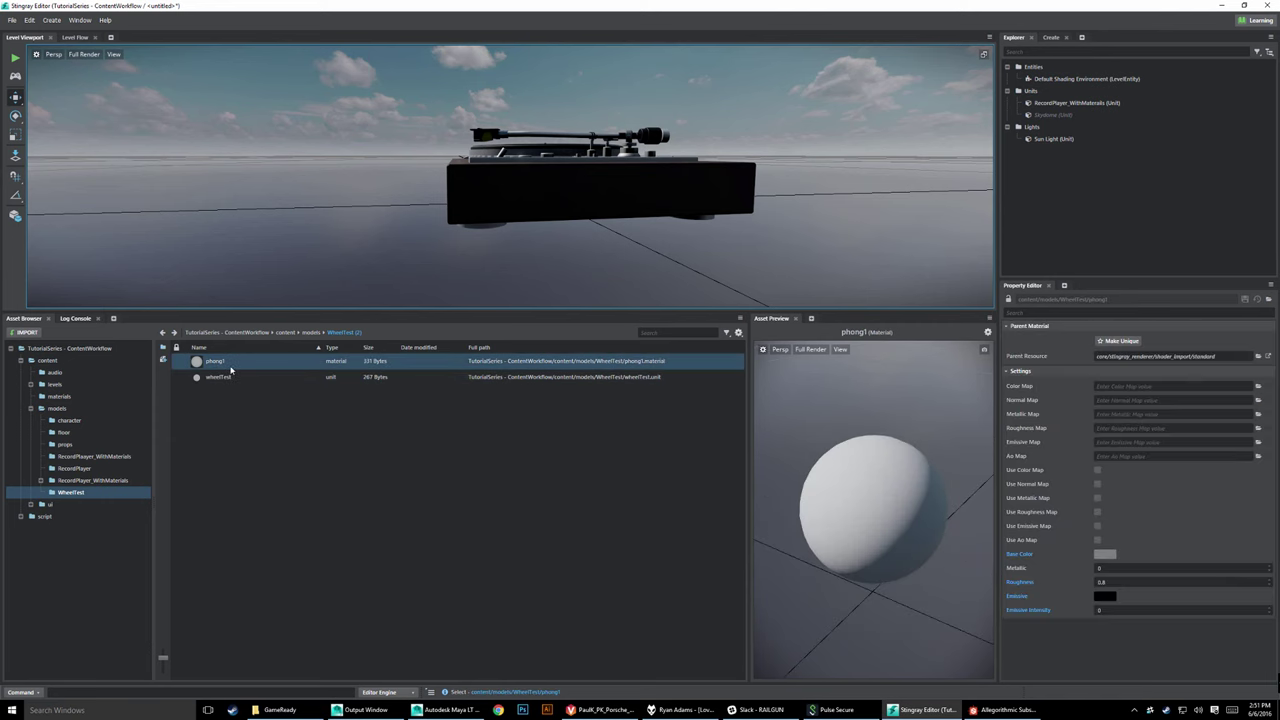
{"action": "left_click", "coordinate": [1105, 555]}
{"action": "left_click_drag", "start_coordinate": [709, 406], "coordinate": [742, 407]}
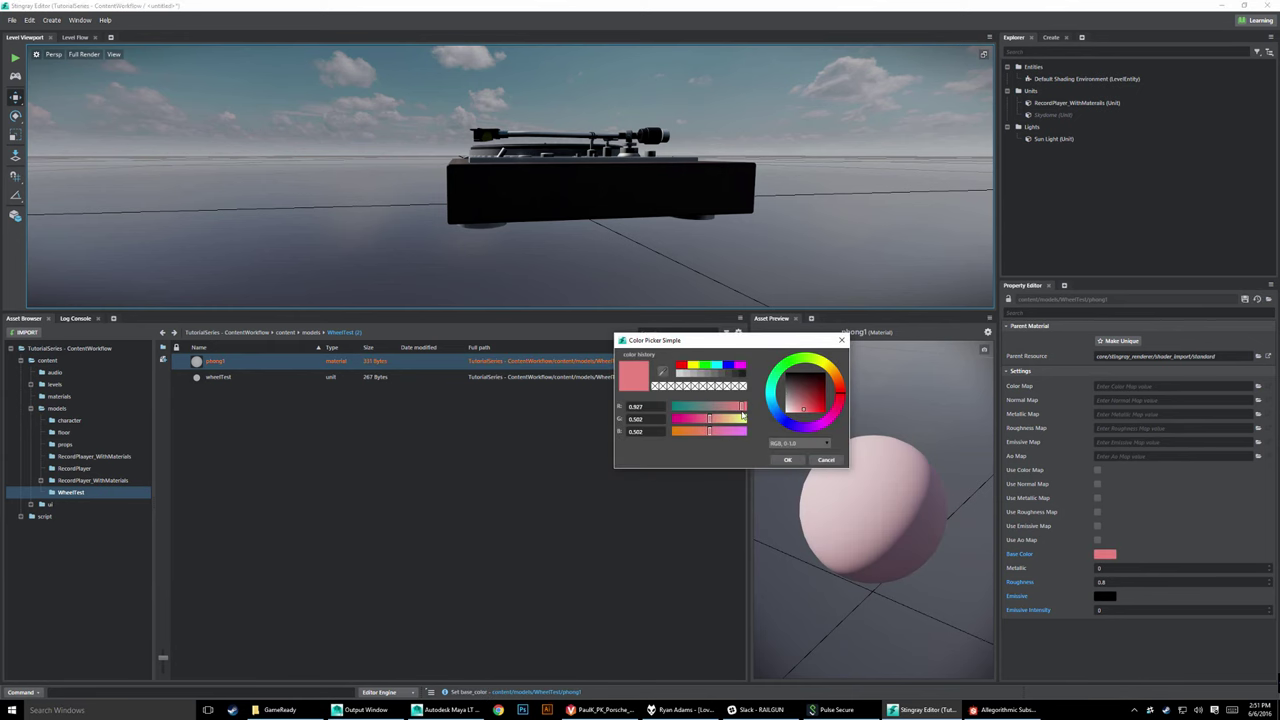
{"action": "left_click", "coordinate": [787, 460]}
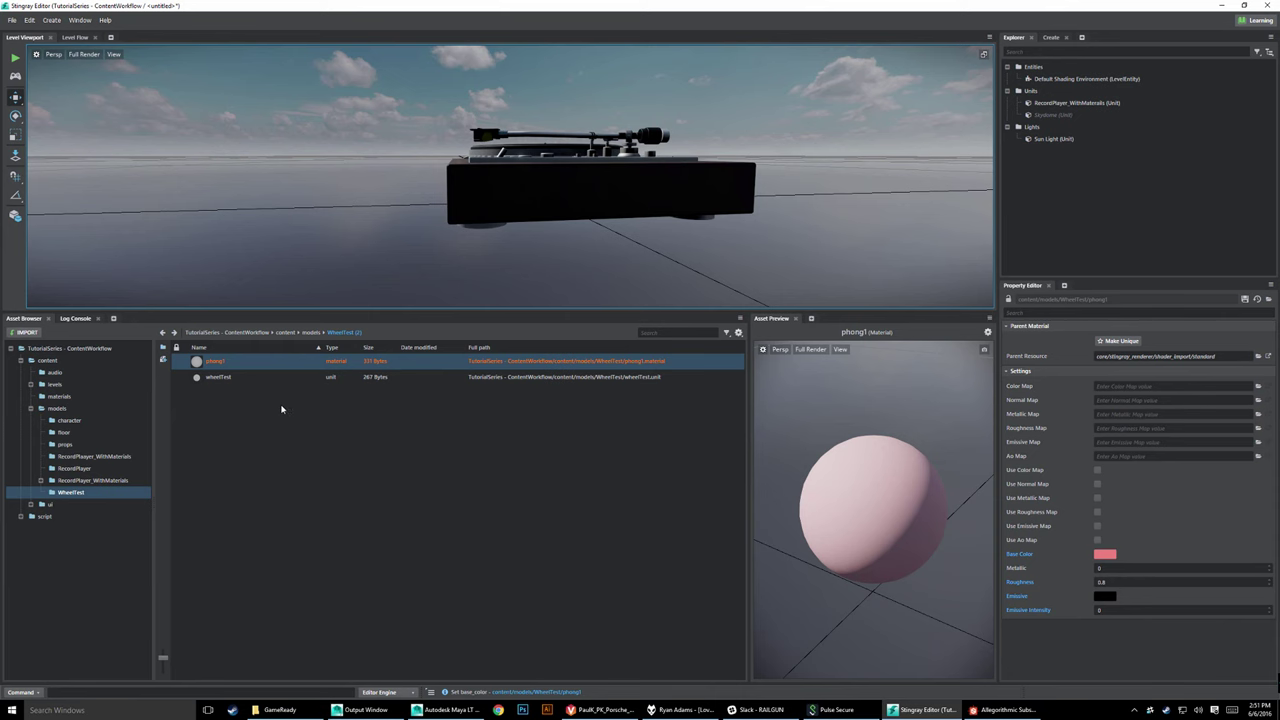
{"action": "left_click", "coordinate": [330, 377]}
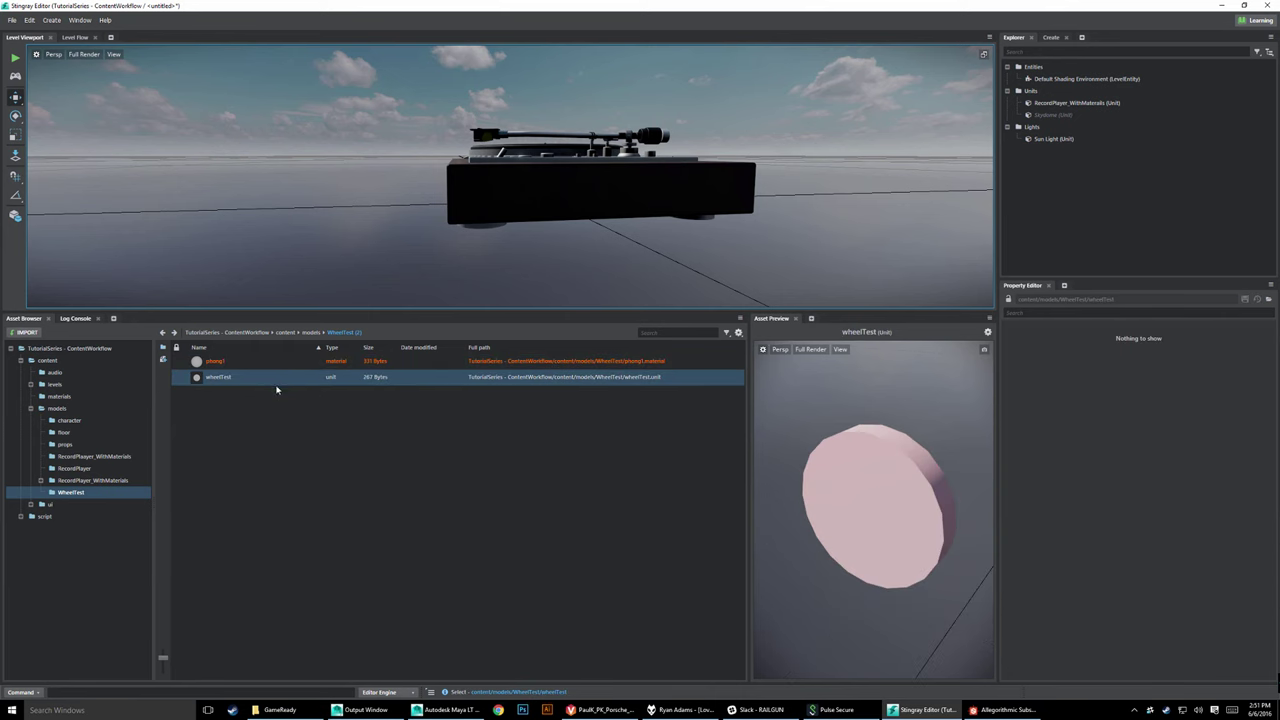
{"action": "right_click", "coordinate": [210, 361]}
{"action": "left_click", "coordinate": [263, 408]}
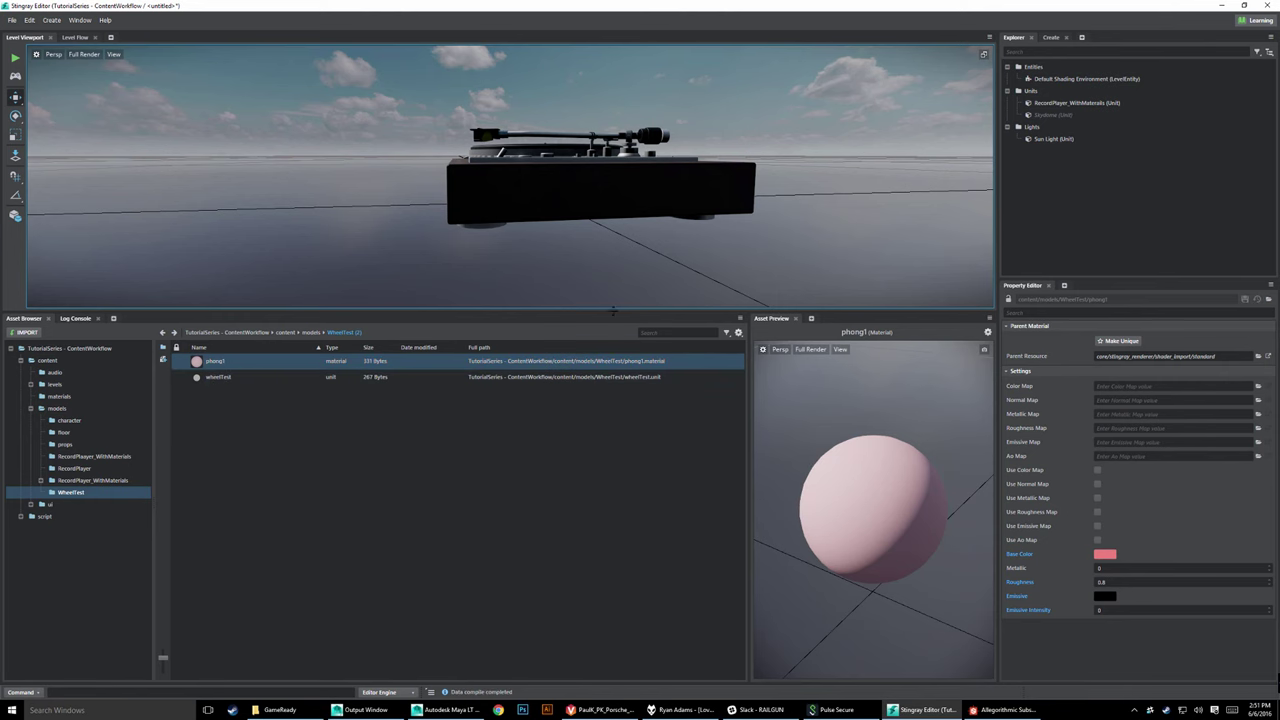
{"action": "scroll", "coordinate": [770, 186], "scroll_direction": "down", "scroll_amount": 5}
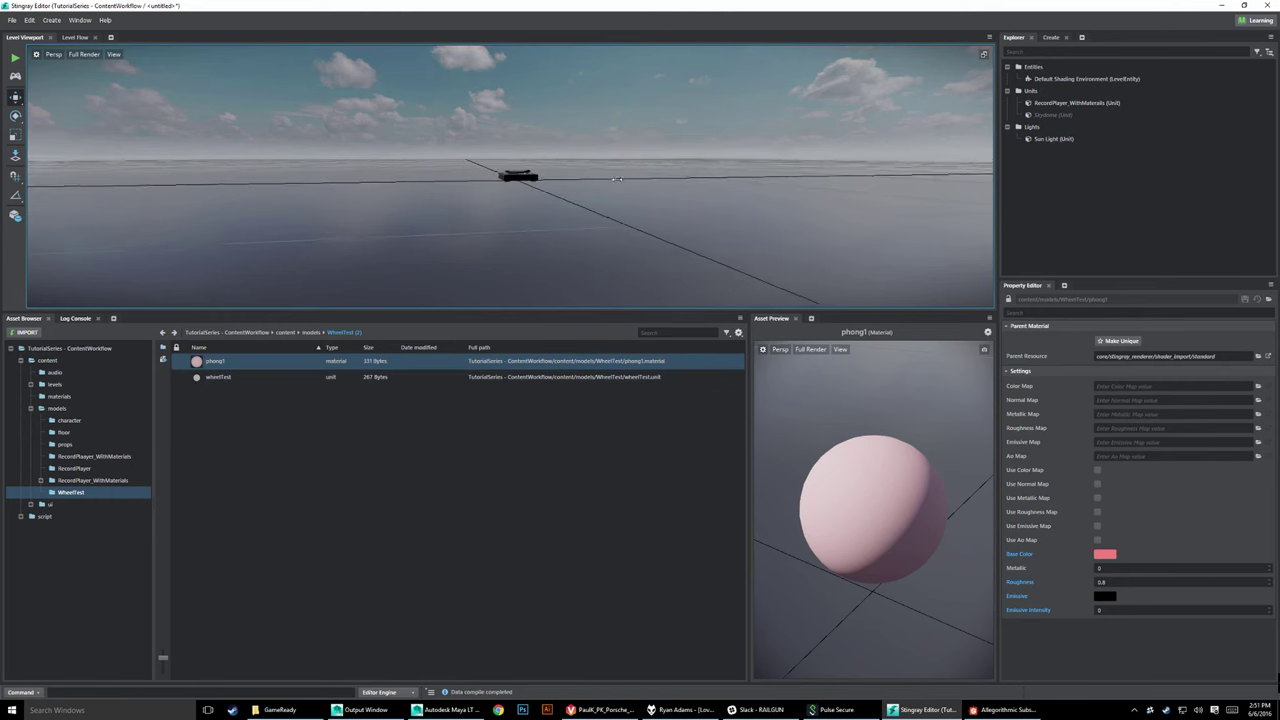
Step: Place the wheelTest unit in the level and delete the record player
{"action": "left_click_drag", "start_coordinate": [640, 160], "coordinate": [610, 217], "text": "alt"}
{"action": "mouse_move", "coordinate": [218, 377]}
{"action": "left_mouse_down"}
{"action": "mouse_move", "coordinate": [604, 237]}
{"action": "mouse_move", "coordinate": [560, 212]}
{"action": "mouse_move", "coordinate": [498, 219]}
{"action": "mouse_move", "coordinate": [535, 265]}
{"action": "left_mouse_up"}
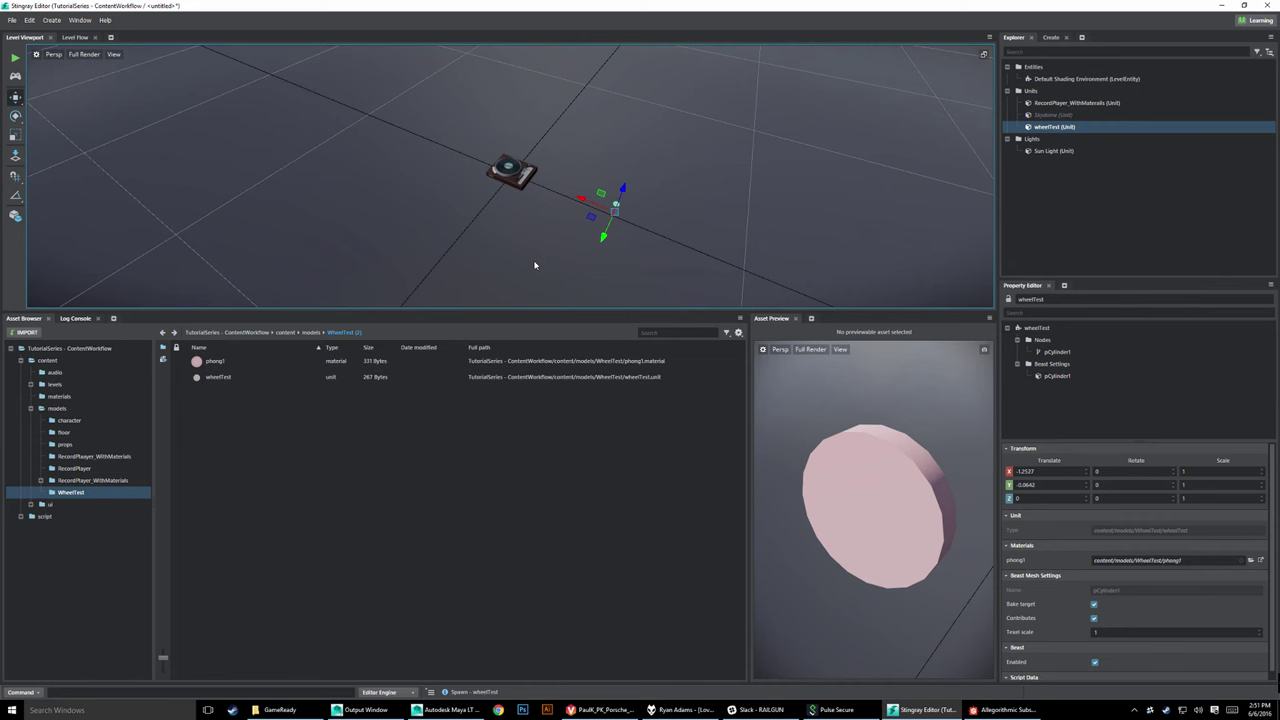
{"action": "left_click", "coordinate": [524, 184]}
{"action": "key", "text": "Delete"}
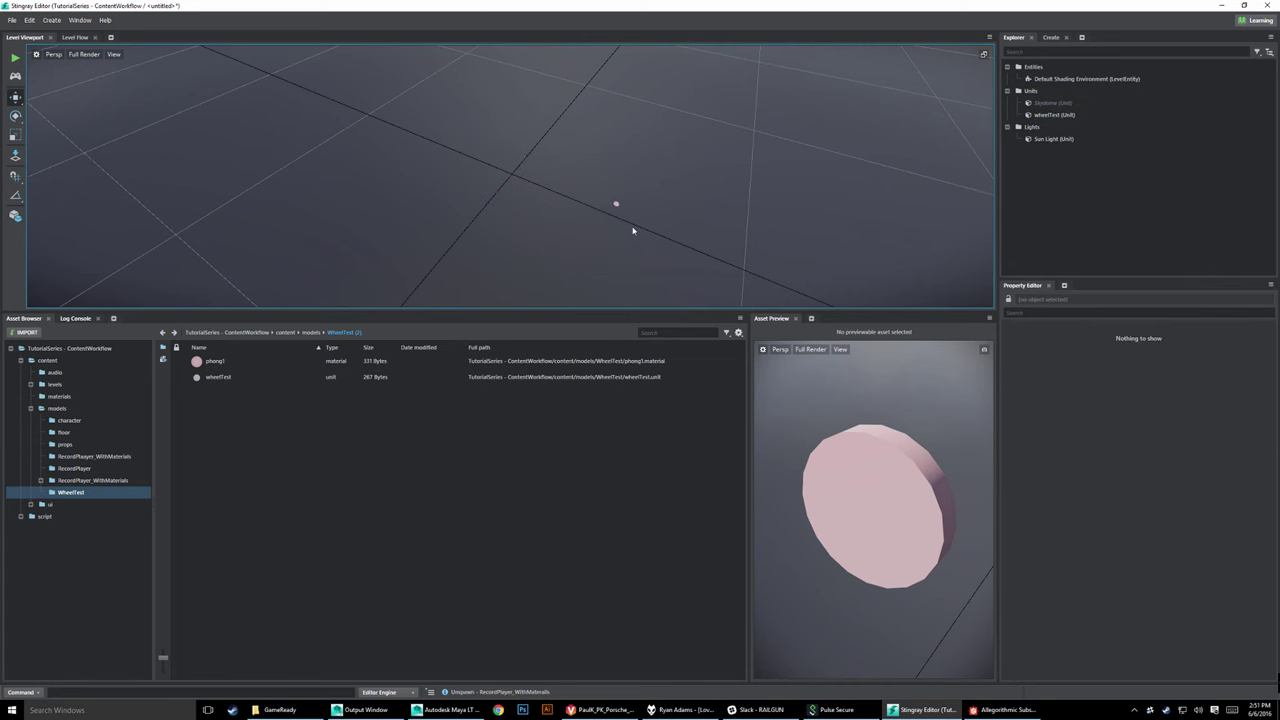
Step: Set the wheelTest unit's X and Y position to 0
{"action": "left_click", "coordinate": [616, 206]}
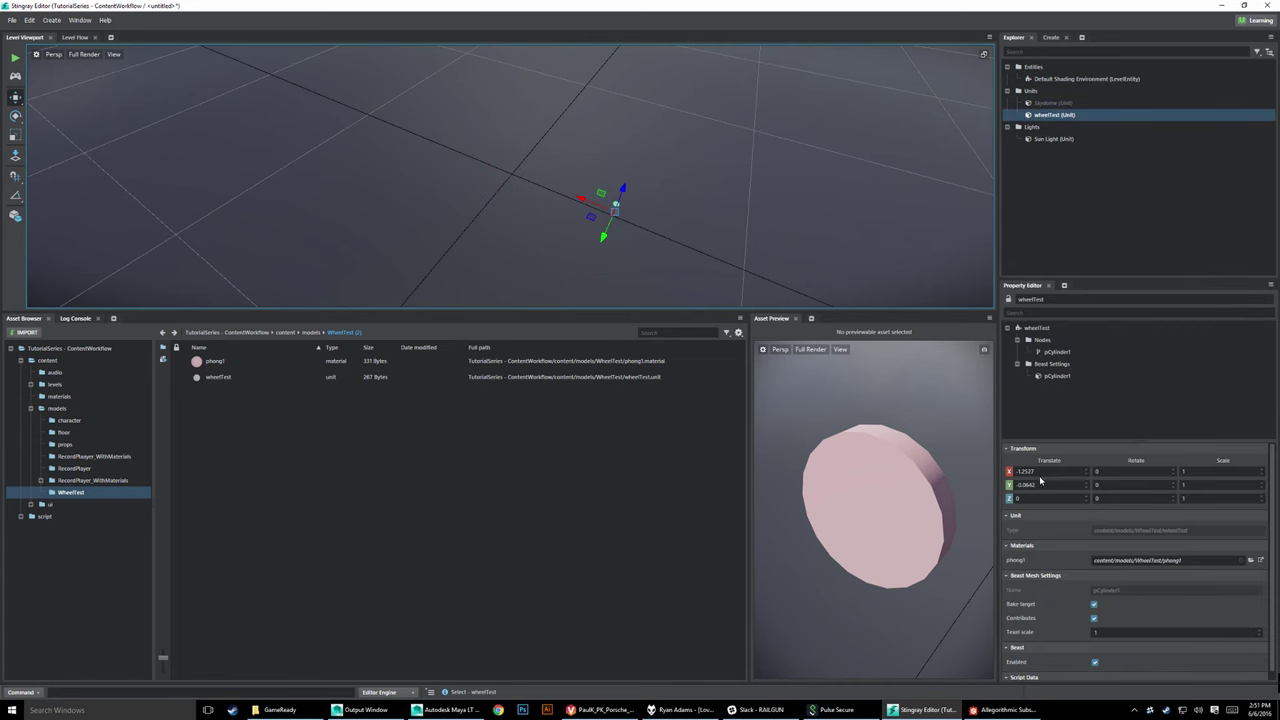
{"action": "double_click", "coordinate": [1035, 472]}
{"action": "type", "text": "0"}
{"action": "key", "text": "Tab"}
{"action": "type", "text": "0"}
{"action": "key", "text": "Tab"}
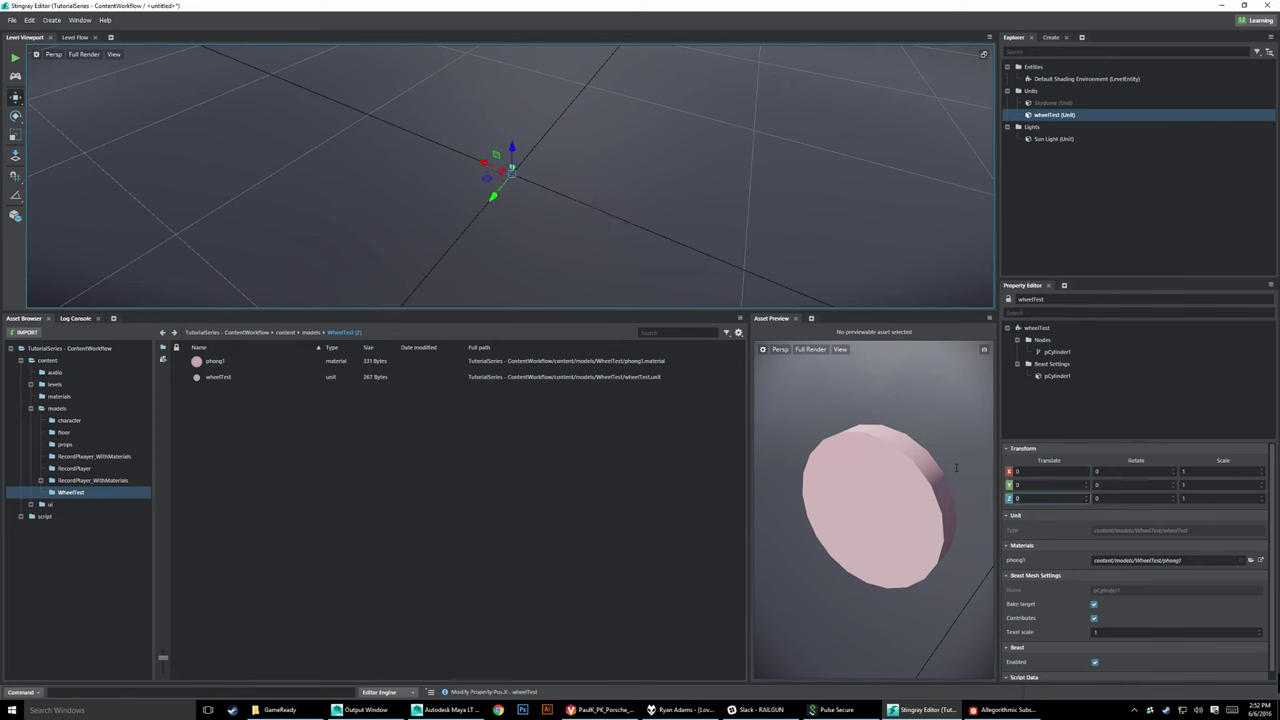
{"action": "key", "text": "Tab"}
Step: Test-rotate the wheel at the origin around its Y axis, then delete wheelTest
{"action": "left_click", "coordinate": [658, 200]}
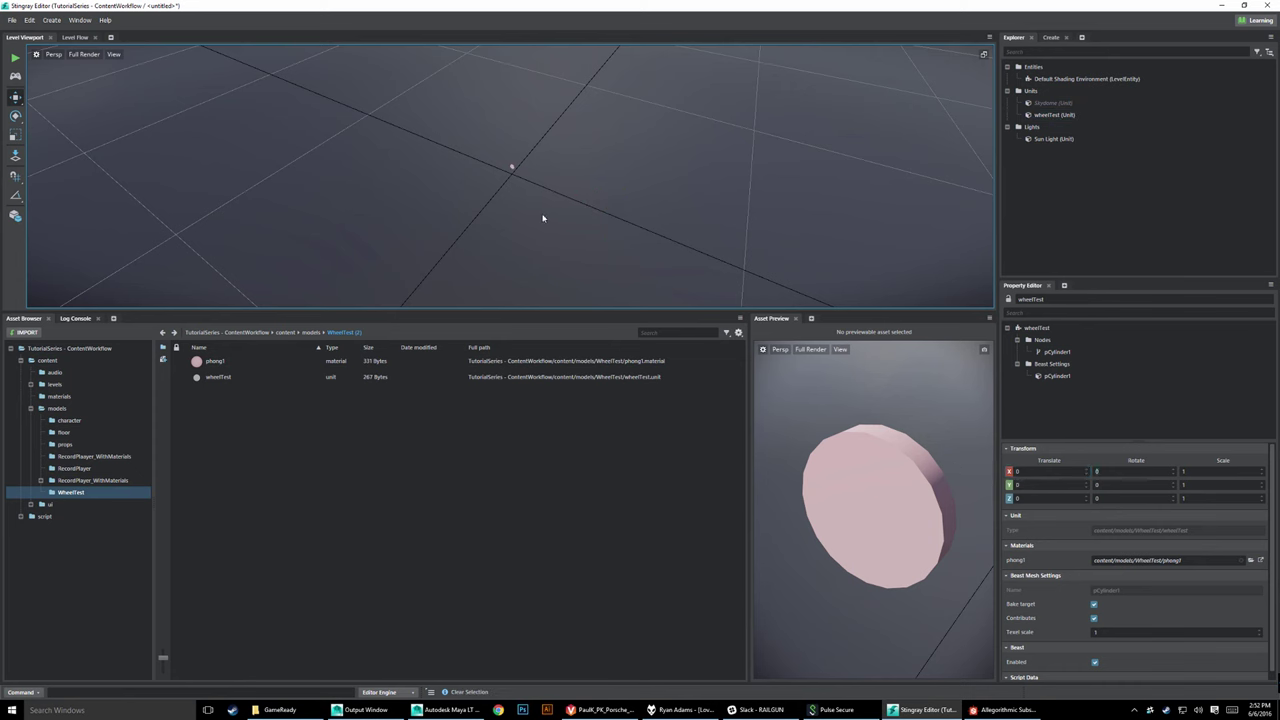
{"action": "mouse_move", "coordinate": [543, 171]}
{"action": "left_mouse_down", "text": "alt"}
{"action": "mouse_move", "coordinate": [676, 210]}
{"action": "mouse_move", "coordinate": [545, 178]}
{"action": "left_mouse_up", "text": "alt"}
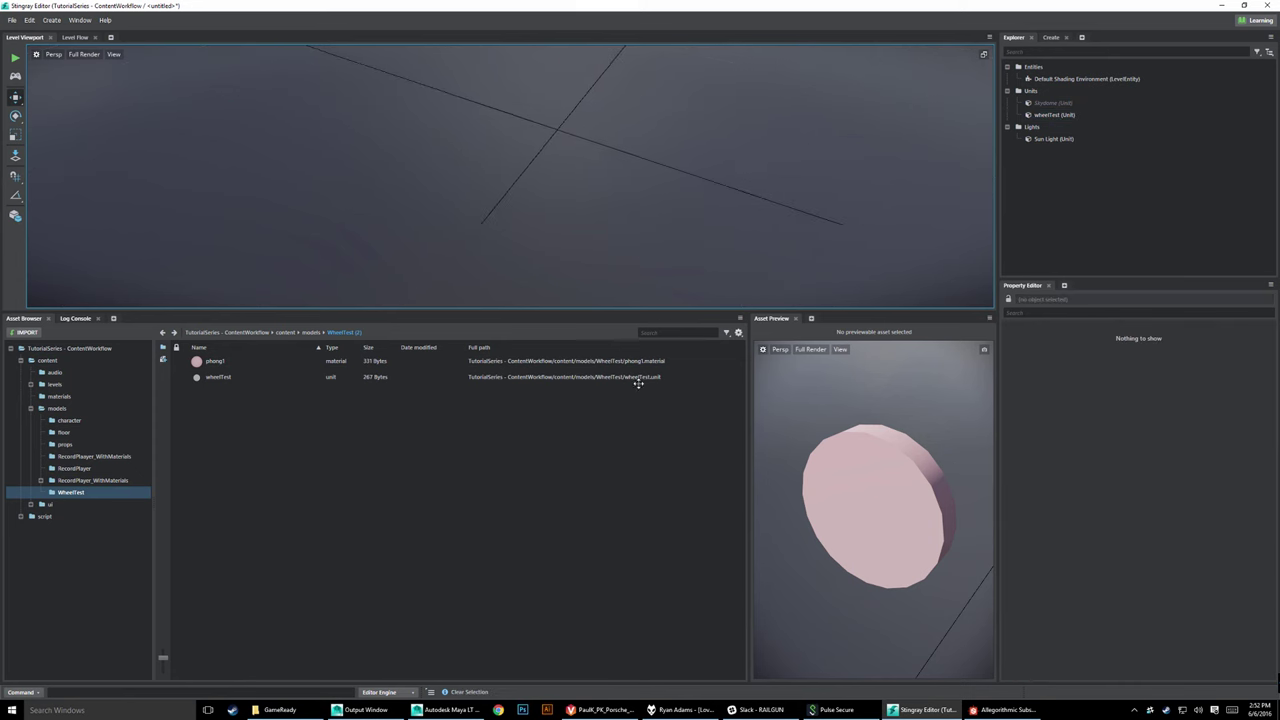
{"action": "left_click", "coordinate": [516, 143]}
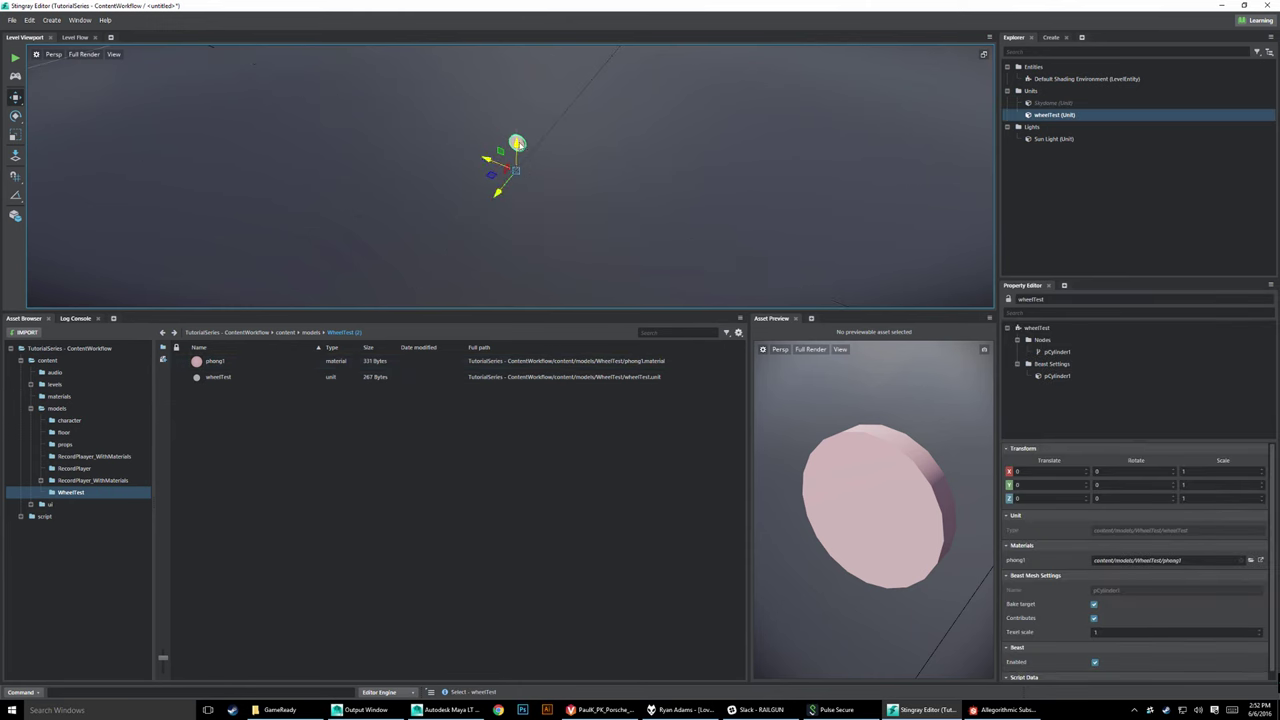
{"action": "left_click", "coordinate": [15, 115]}
{"action": "mouse_move", "coordinate": [542, 150]}
{"action": "left_mouse_down"}
{"action": "mouse_move", "coordinate": [563, 166]}
{"action": "mouse_move", "coordinate": [563, 286]}
{"action": "mouse_move", "coordinate": [386, 140]}
{"action": "mouse_move", "coordinate": [612, 226]}
{"action": "mouse_move", "coordinate": [374, 152]}
{"action": "mouse_move", "coordinate": [626, 231]}
{"action": "mouse_move", "coordinate": [383, 129]}
{"action": "mouse_move", "coordinate": [628, 218]}
{"action": "mouse_move", "coordinate": [351, 131]}
{"action": "mouse_move", "coordinate": [634, 269]}
{"action": "mouse_move", "coordinate": [408, 94]}
{"action": "mouse_move", "coordinate": [559, 277]}
{"action": "mouse_move", "coordinate": [571, 123]}
{"action": "mouse_move", "coordinate": [471, 257]}
{"action": "mouse_move", "coordinate": [614, 157]}
{"action": "mouse_move", "coordinate": [446, 258]}
{"action": "mouse_move", "coordinate": [580, 163]}
{"action": "mouse_move", "coordinate": [366, 189]}
{"action": "mouse_move", "coordinate": [623, 229]}
{"action": "mouse_move", "coordinate": [416, 121]}
{"action": "mouse_move", "coordinate": [463, 269]}
{"action": "mouse_move", "coordinate": [637, 180]}
{"action": "mouse_move", "coordinate": [380, 197]}
{"action": "mouse_move", "coordinate": [615, 191]}
{"action": "mouse_move", "coordinate": [357, 183]}
{"action": "mouse_move", "coordinate": [640, 200]}
{"action": "mouse_move", "coordinate": [469, 260]}
{"action": "mouse_move", "coordinate": [512, 254]}
{"action": "left_mouse_up"}
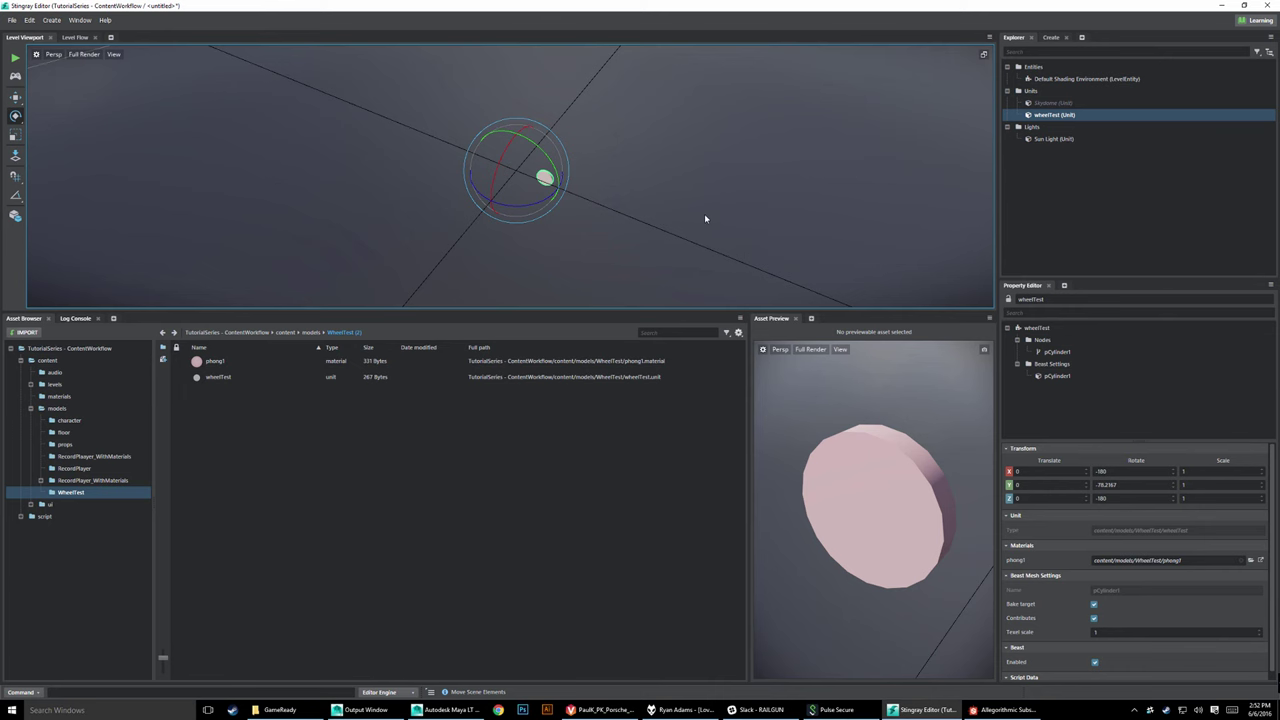
{"action": "key", "text": "Delete"}
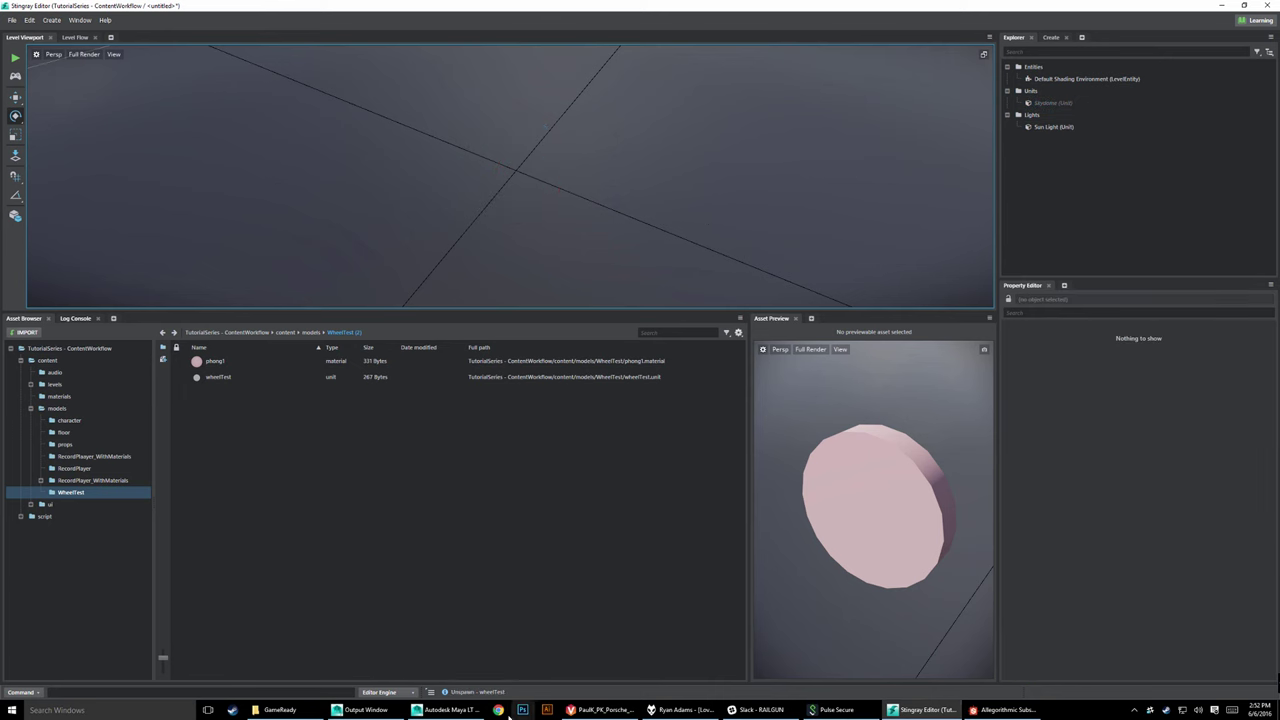
Step: Back in Maya LT, scale pCylinder1 up uniformly into a large disc
{"action": "left_click", "coordinate": [436, 713]}
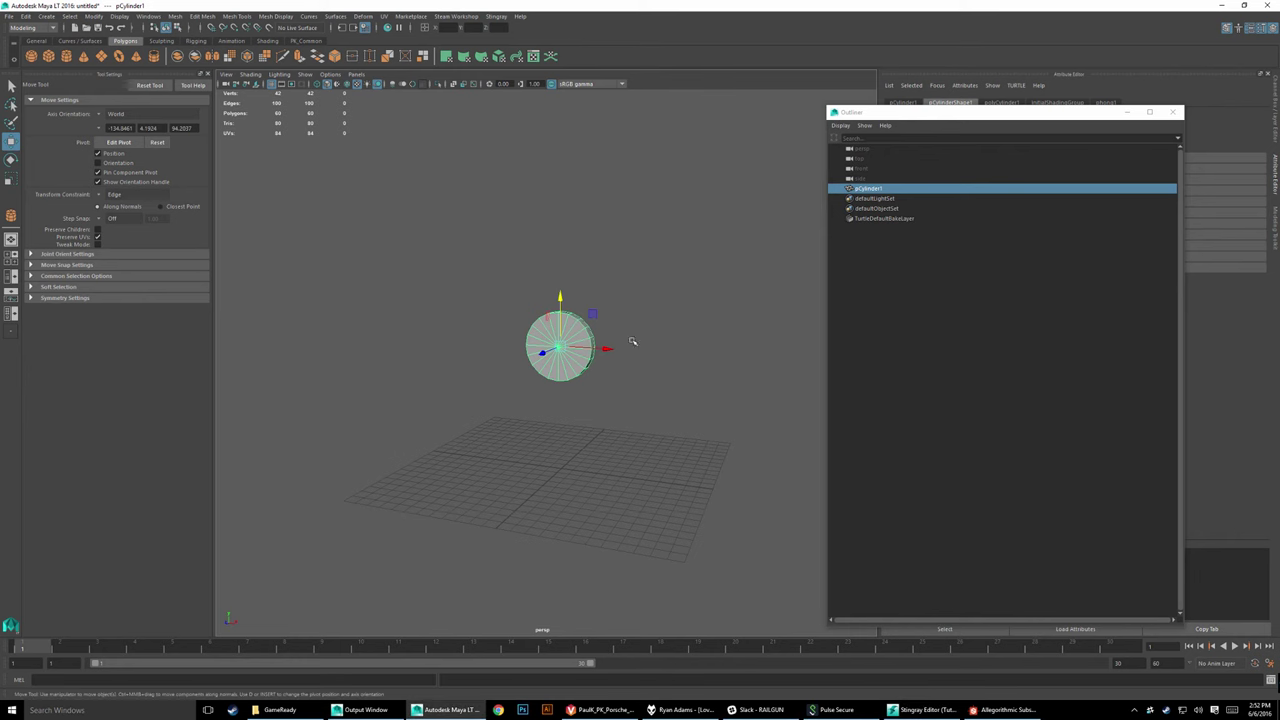
{"action": "left_click", "coordinate": [643, 457]}
{"action": "left_click", "coordinate": [868, 188]}
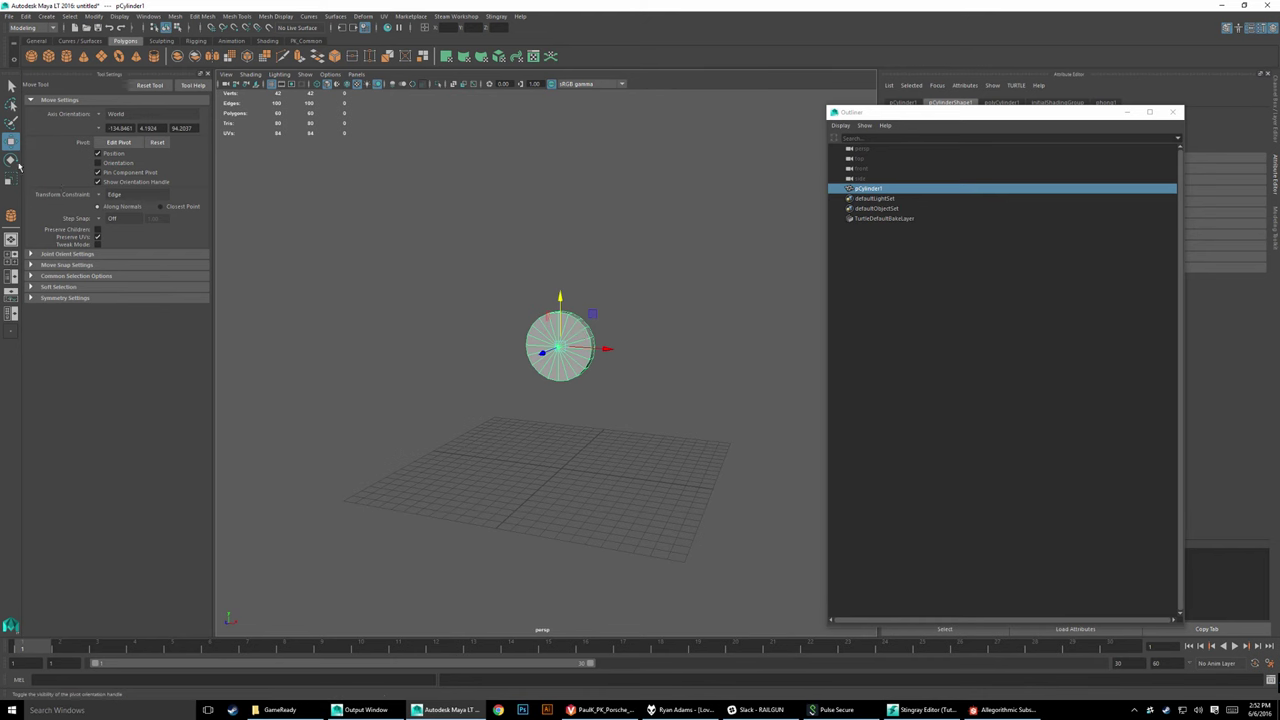
{"action": "key", "text": "e"}
{"action": "key", "text": "r"}
{"action": "left_click_drag", "start_coordinate": [560, 347], "coordinate": [1037, 347]}
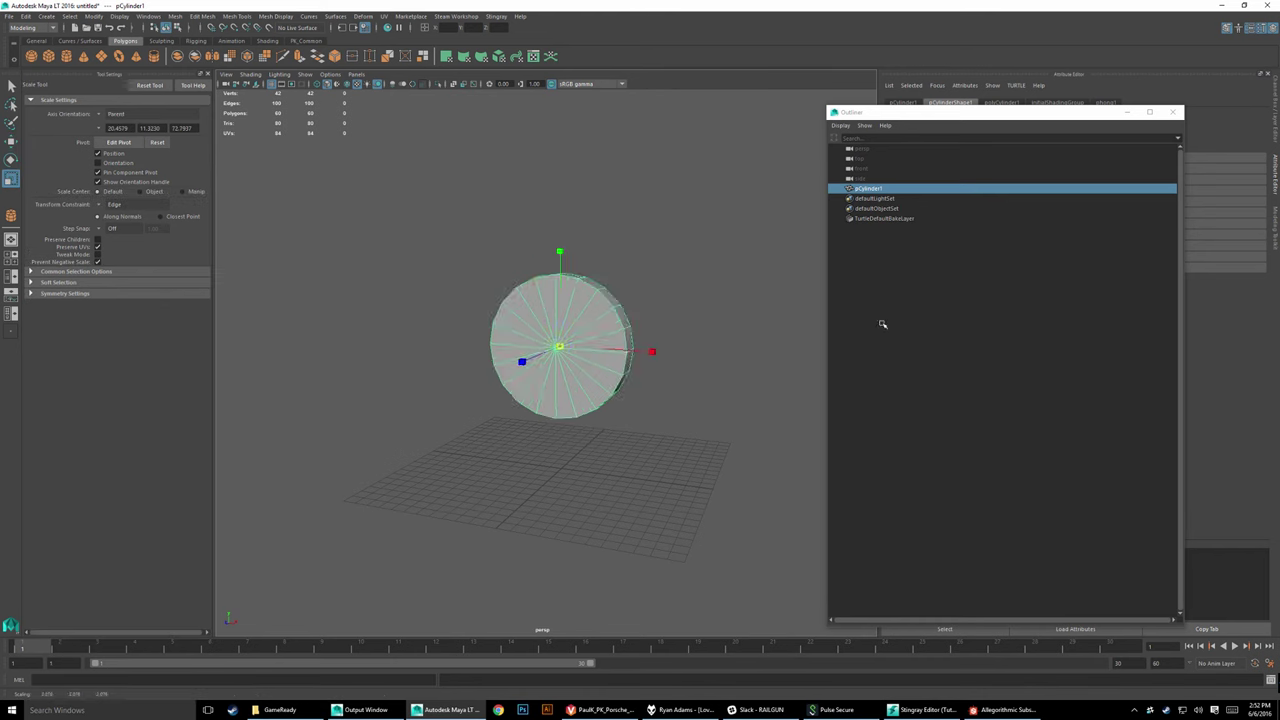
{"action": "scroll", "coordinate": [545, 360], "scroll_direction": "down", "scroll_amount": 5}
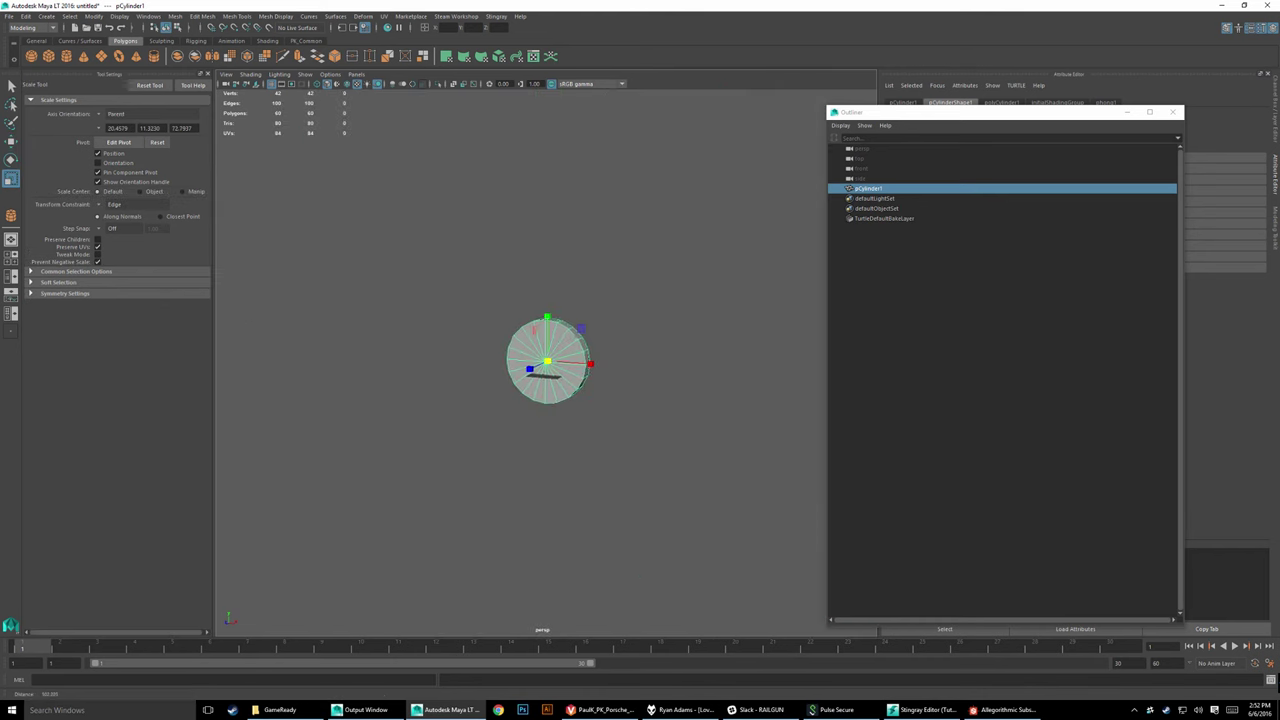
{"action": "scroll", "coordinate": [545, 360], "scroll_direction": "up", "scroll_amount": 2}
{"action": "scroll", "coordinate": [543, 360], "scroll_direction": "up", "scroll_amount": 2}
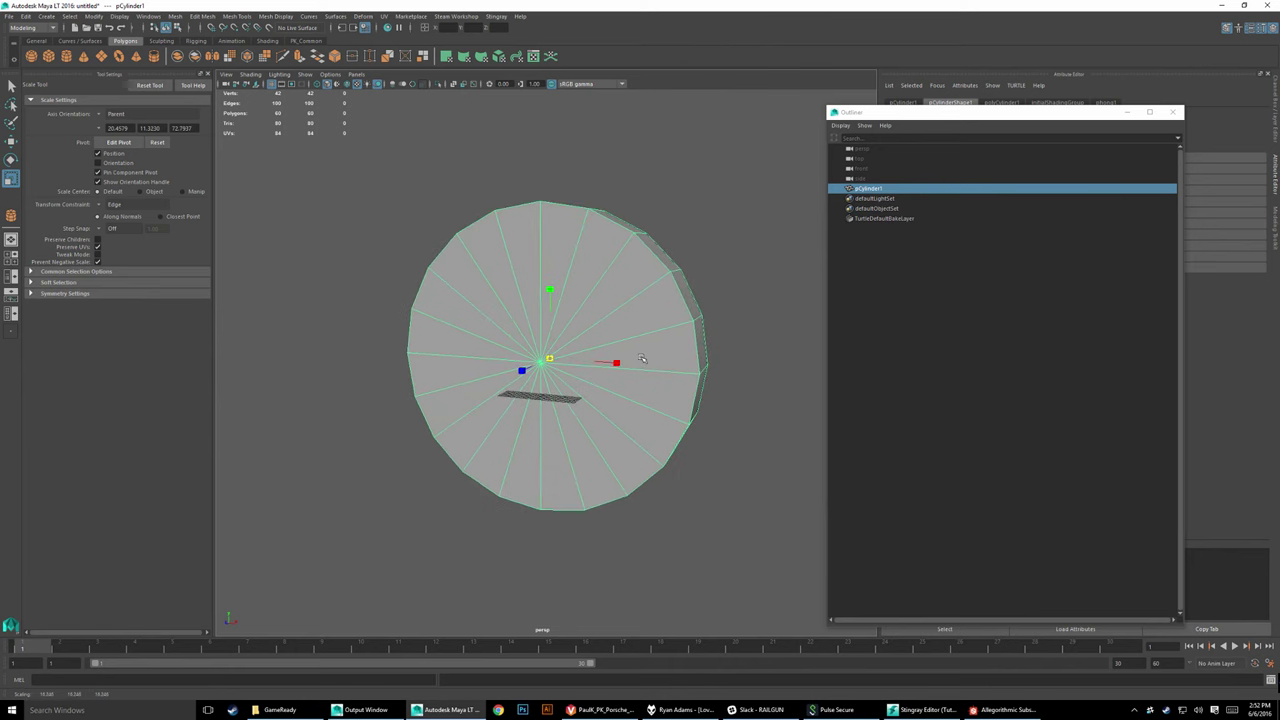
{"action": "scroll", "coordinate": [543, 360], "scroll_direction": "up", "scroll_amount": 1}
Step: Return to the Move tool and orbit the view to face the disc's flat side
{"action": "left_click", "coordinate": [10, 141]}
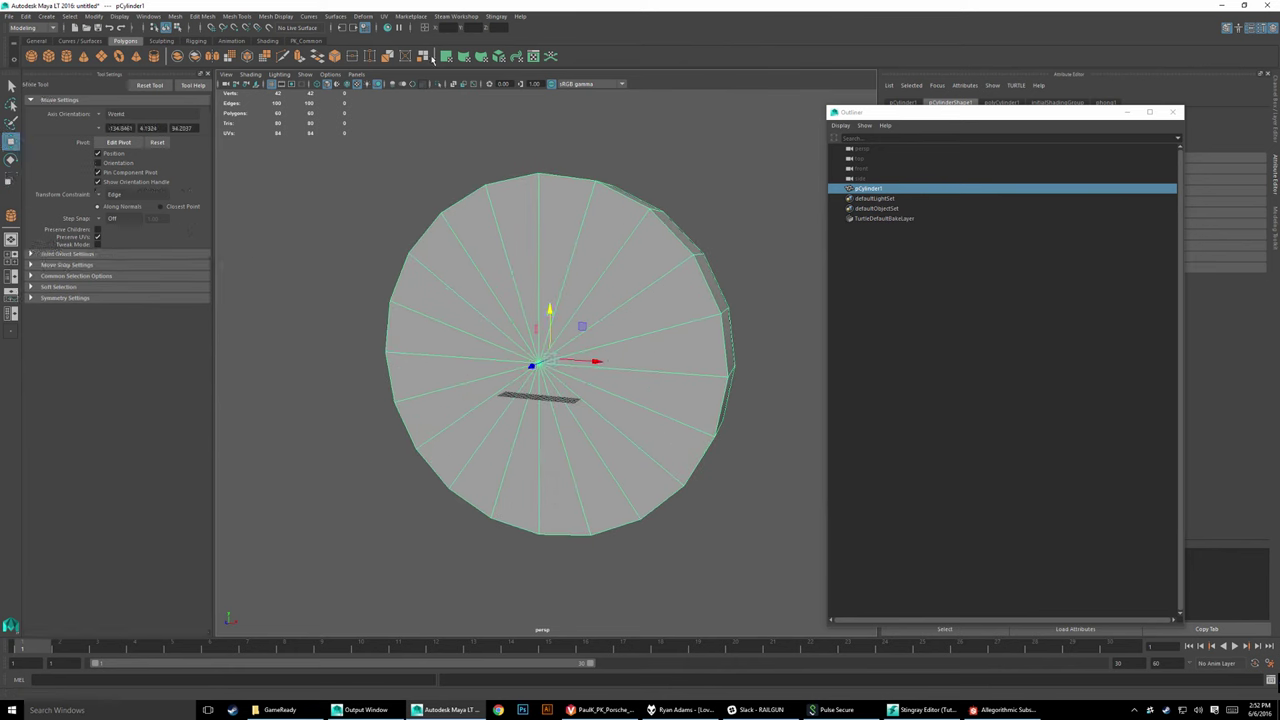
{"action": "left_click", "coordinate": [301, 41]}
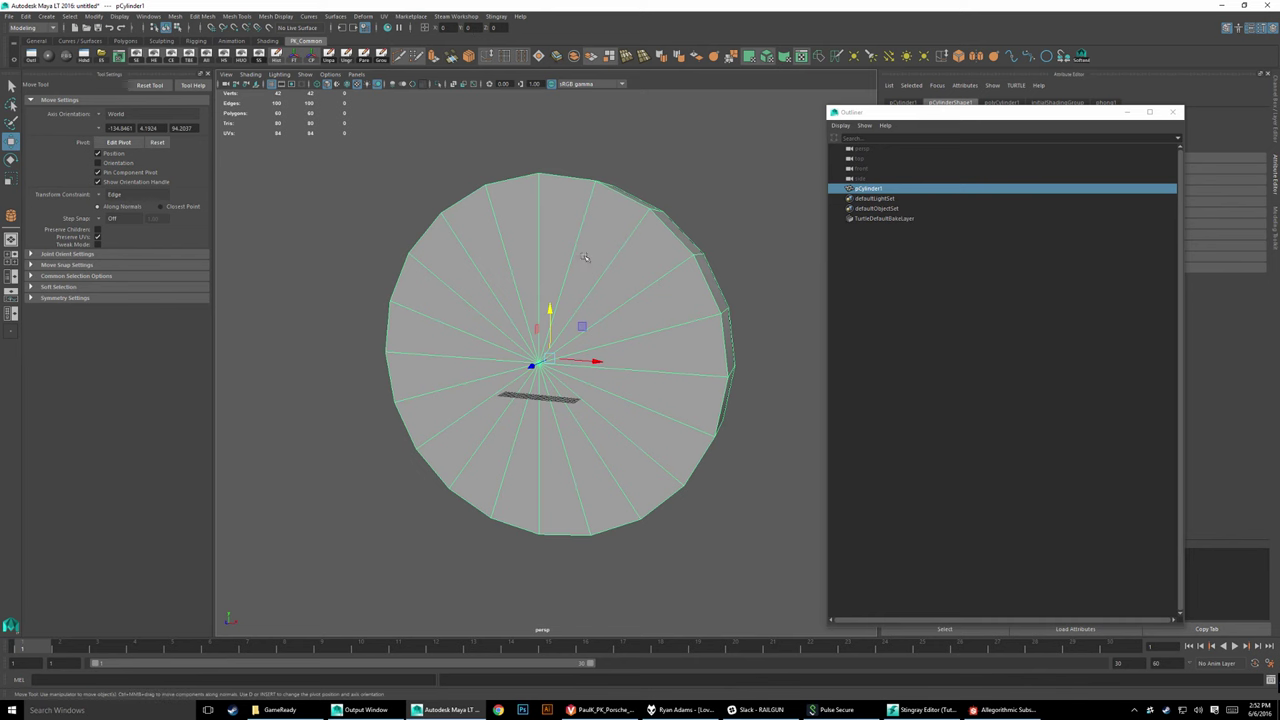
{"action": "left_click", "coordinate": [370, 195]}
{"action": "left_click", "coordinate": [543, 366]}
{"action": "mouse_move", "coordinate": [543, 366]}
{"action": "left_mouse_down", "text": "alt"}
{"action": "mouse_move", "coordinate": [490, 372]}
{"action": "mouse_move", "coordinate": [488, 395]}
{"action": "left_mouse_up", "text": "alt"}
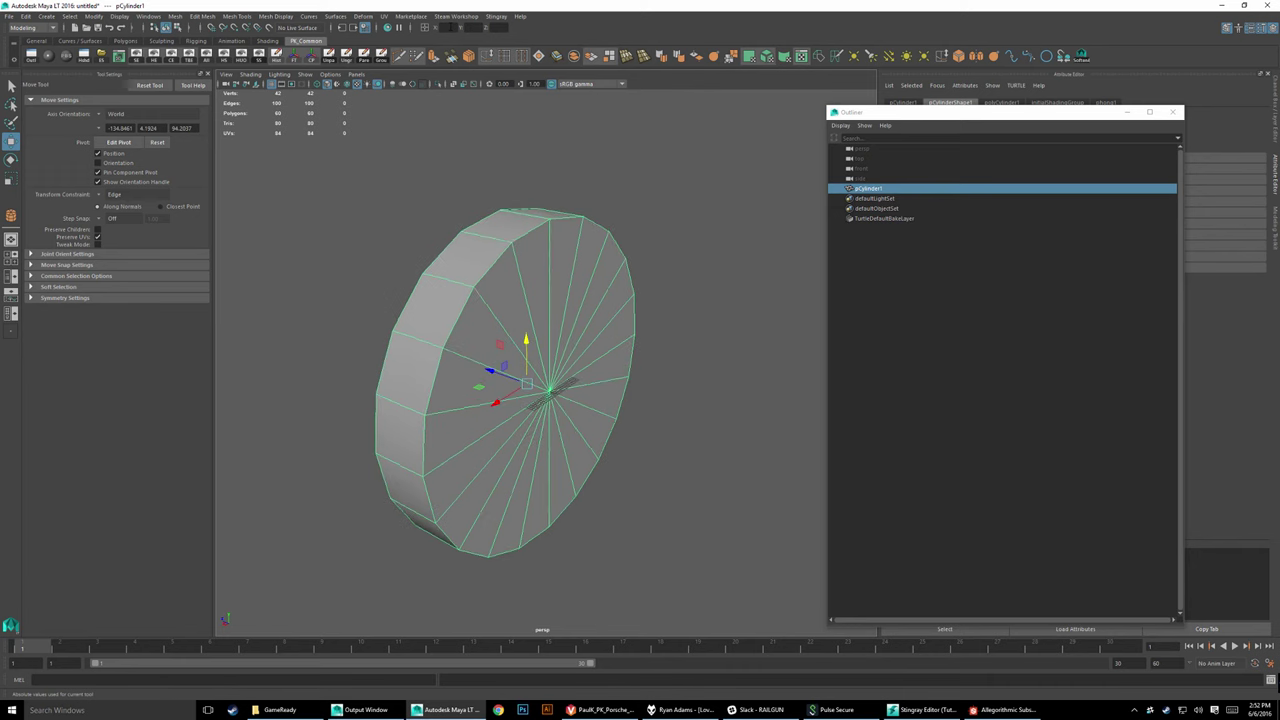
{"action": "left_click", "coordinate": [686, 463]}
{"action": "left_click_drag", "start_coordinate": [686, 463], "coordinate": [362, 344], "text": "alt"}
{"action": "left_click", "coordinate": [9, 16]}
{"action": "mouse_move", "coordinate": [40, 179]}
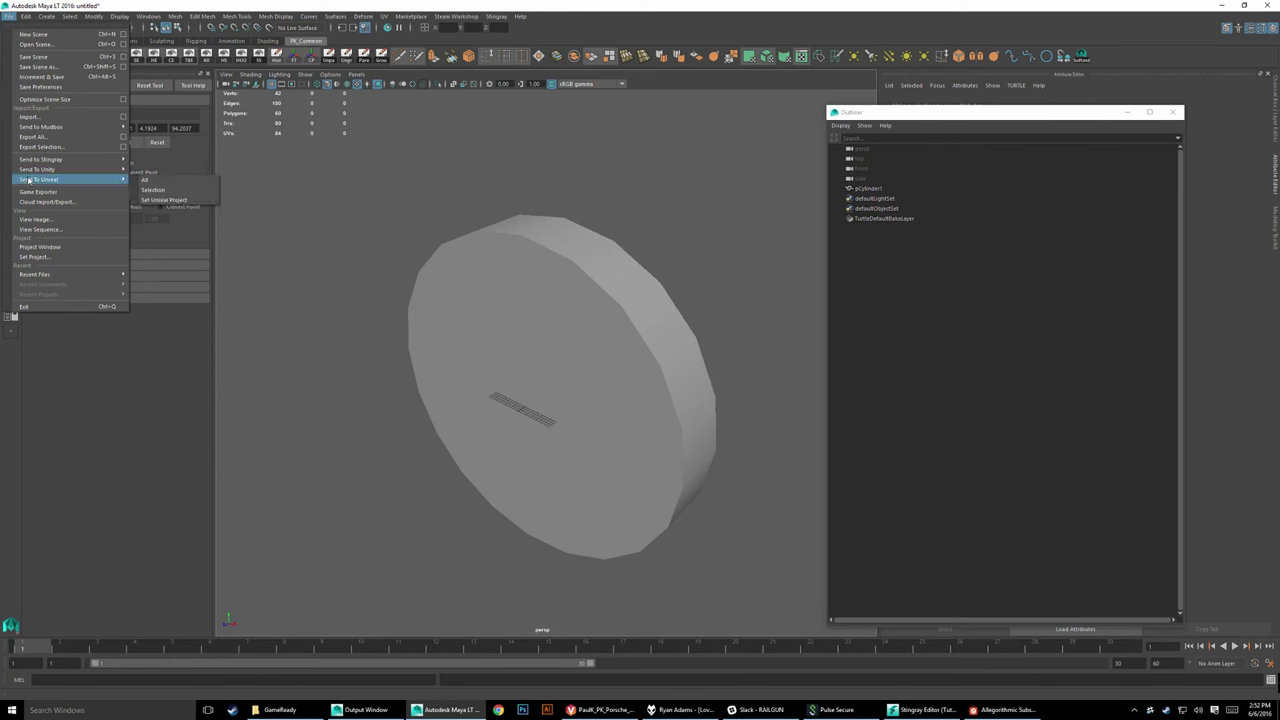
Step: Export the selected cylinder as FBX, replacing wheelTest.fbx on the Desktop, and return to Stingray
{"action": "key", "text": "Escape"}
{"action": "left_click", "coordinate": [545, 390]}
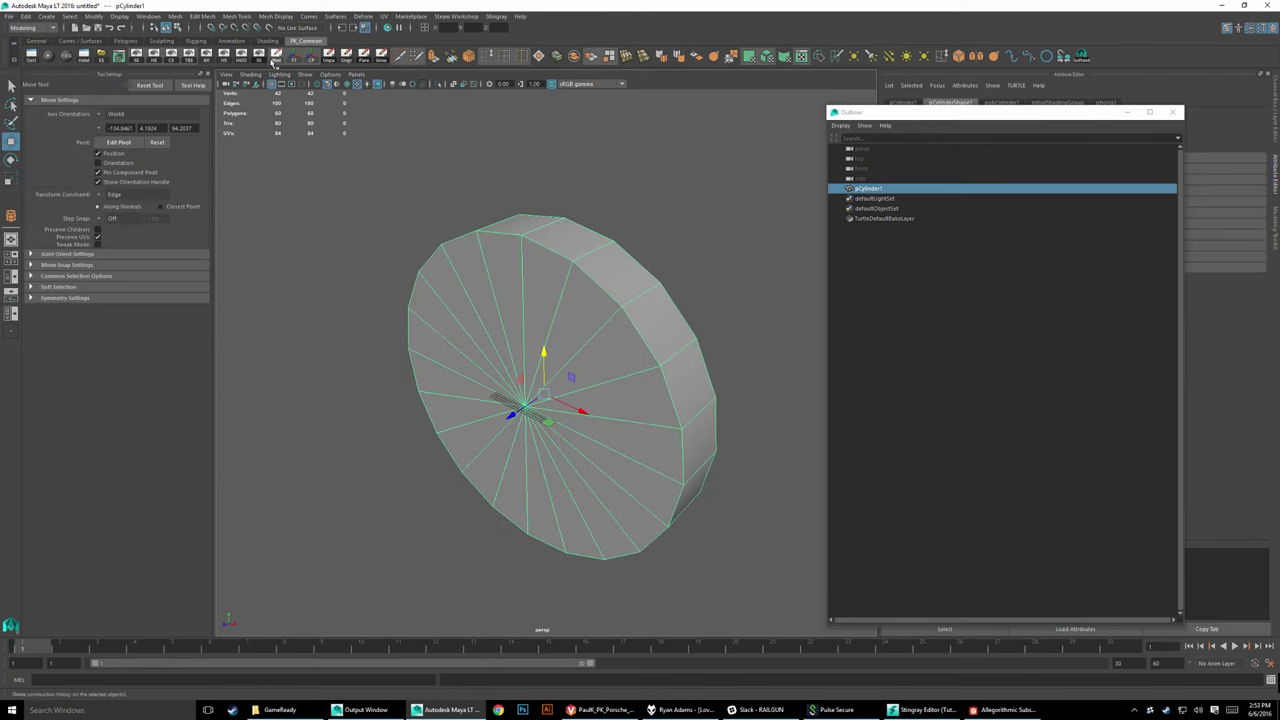
{"action": "left_click", "coordinate": [9, 16]}
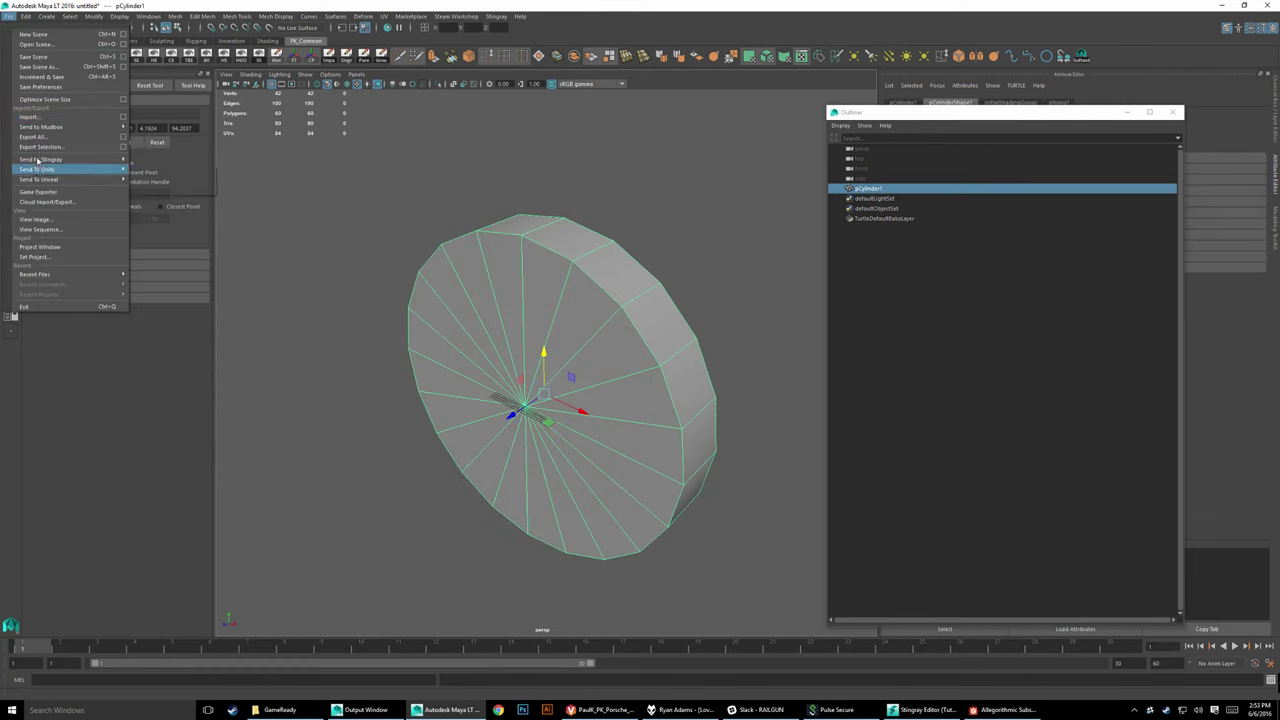
{"action": "left_click", "coordinate": [40, 147]}
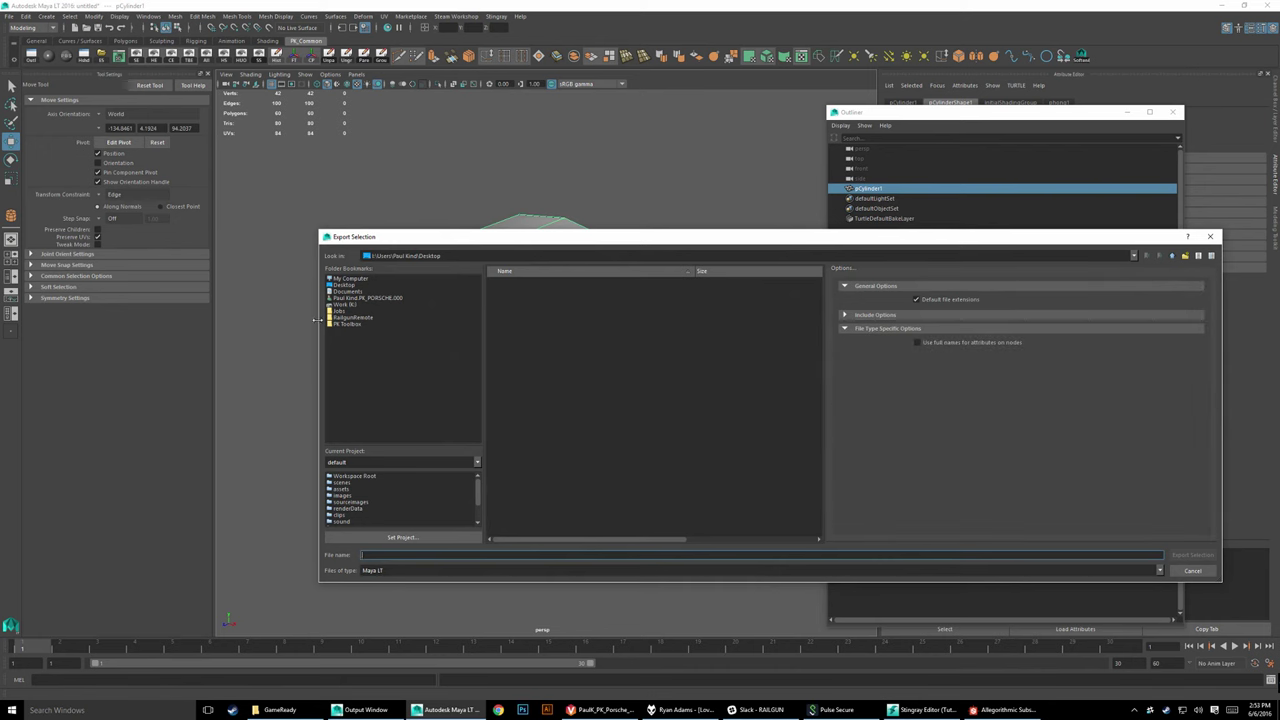
{"action": "left_click", "coordinate": [343, 285]}
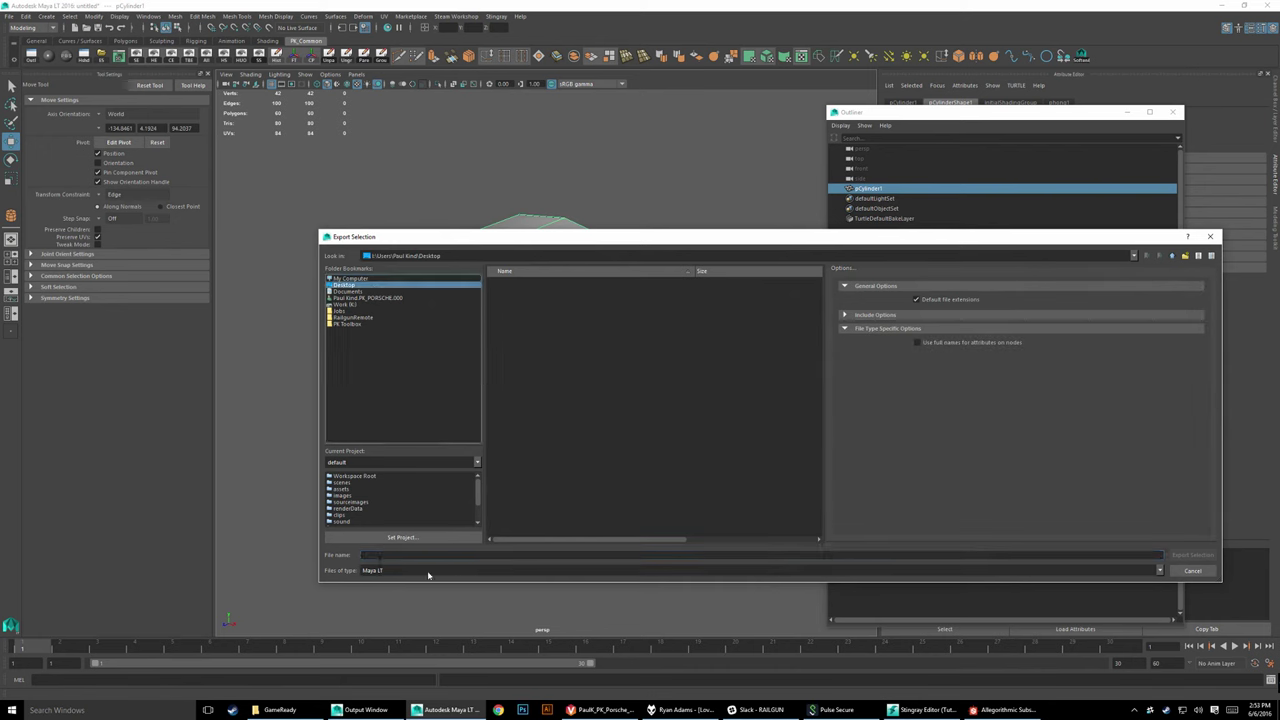
{"action": "left_click", "coordinate": [390, 570]}
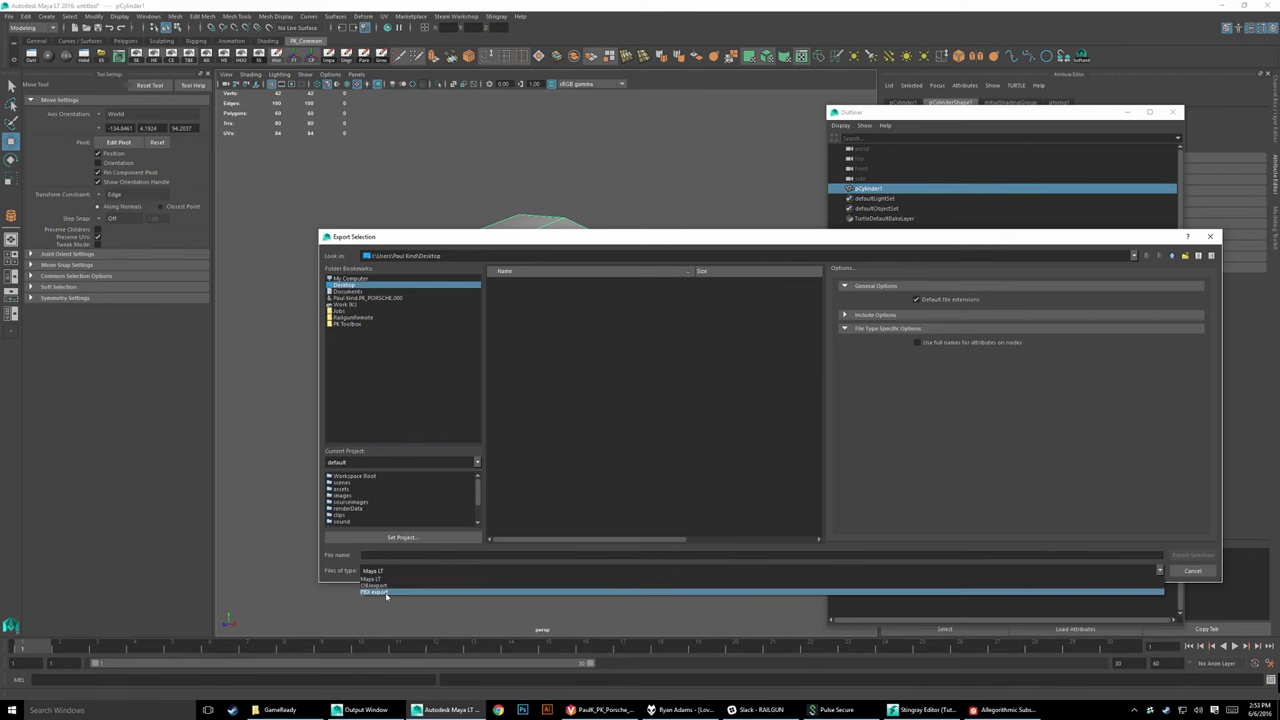
{"action": "left_click", "coordinate": [390, 590]}
{"action": "double_click", "coordinate": [512, 282]}
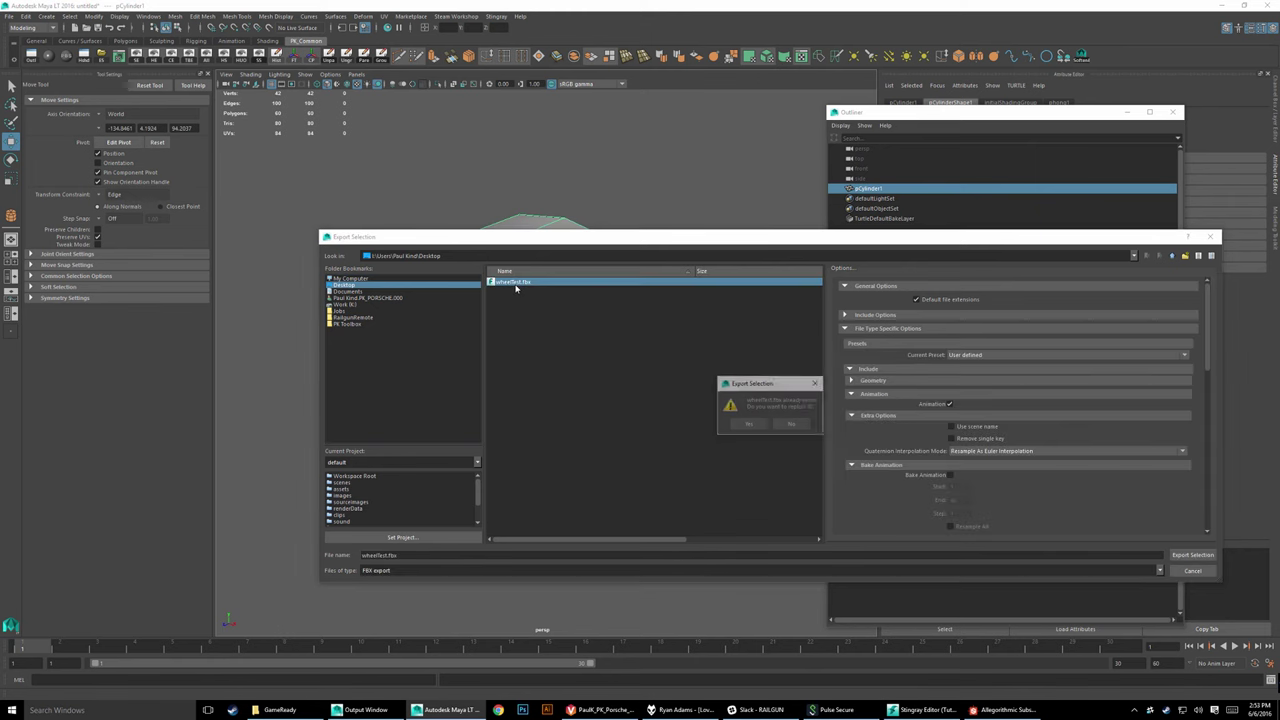
{"action": "left_click", "coordinate": [755, 428]}
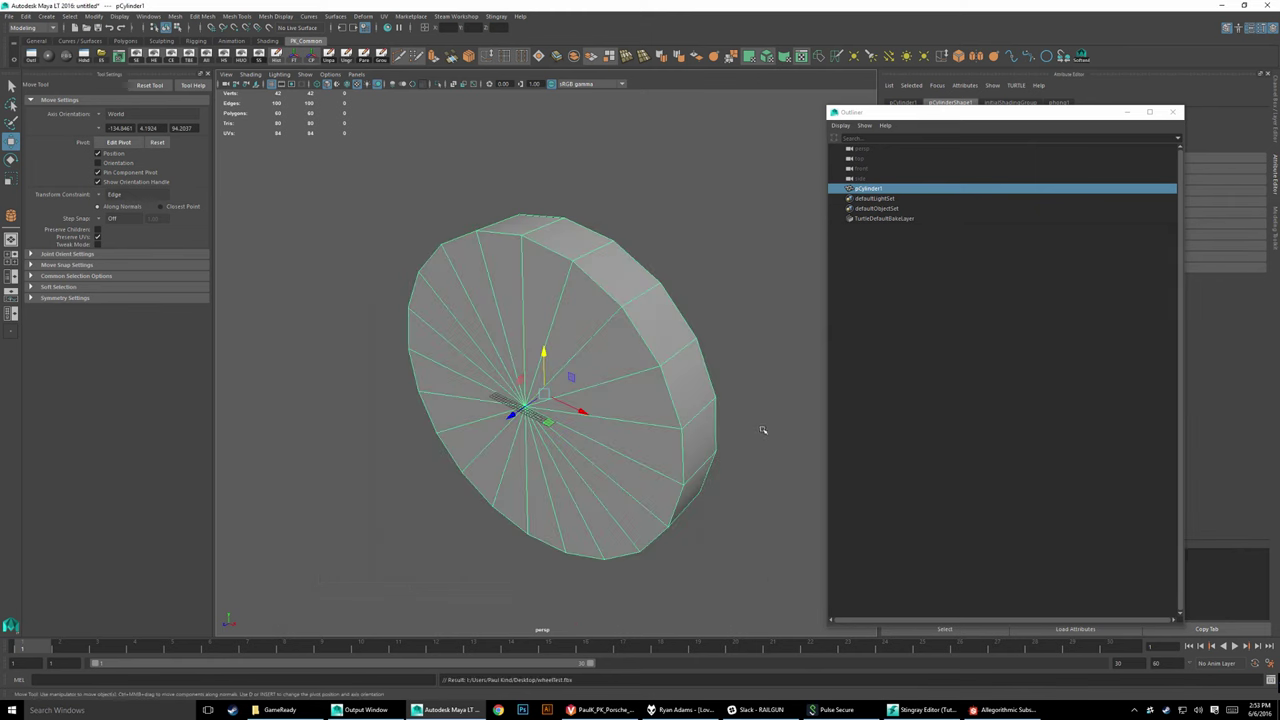
{"action": "left_click", "coordinate": [925, 709]}
Step: Re-import wheelTest.fbx from the Desktop with default FBX import options
{"action": "left_click", "coordinate": [27, 332]}
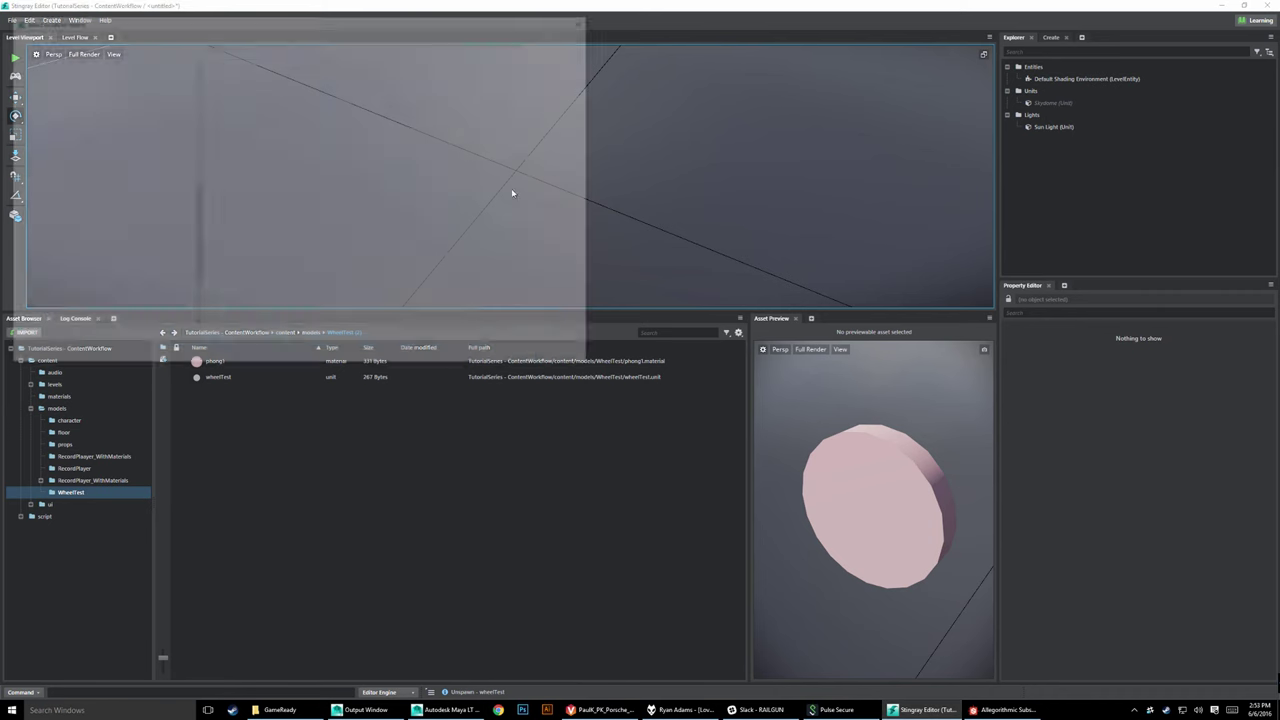
{"action": "left_click", "coordinate": [247, 81]}
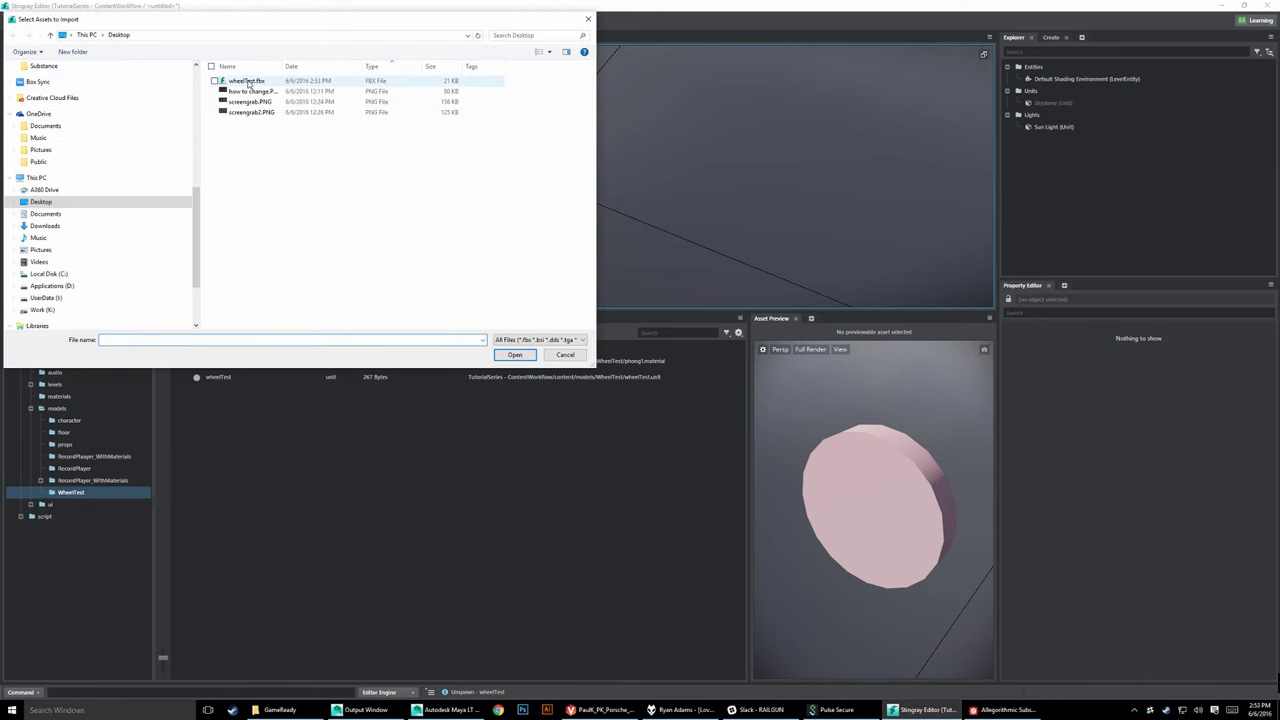
{"action": "double_click", "coordinate": [247, 81]}
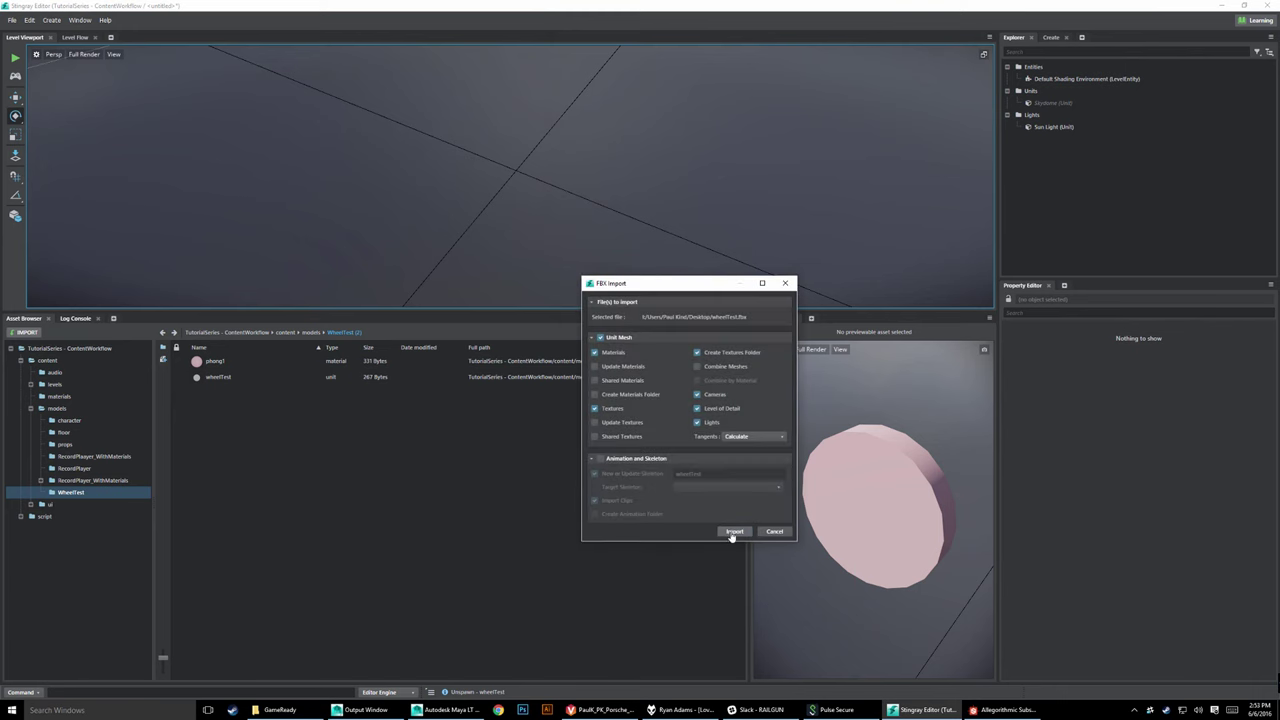
{"action": "left_click", "coordinate": [729, 535]}
{"action": "scroll", "coordinate": [377, 151], "scroll_direction": "down", "scroll_amount": 3}
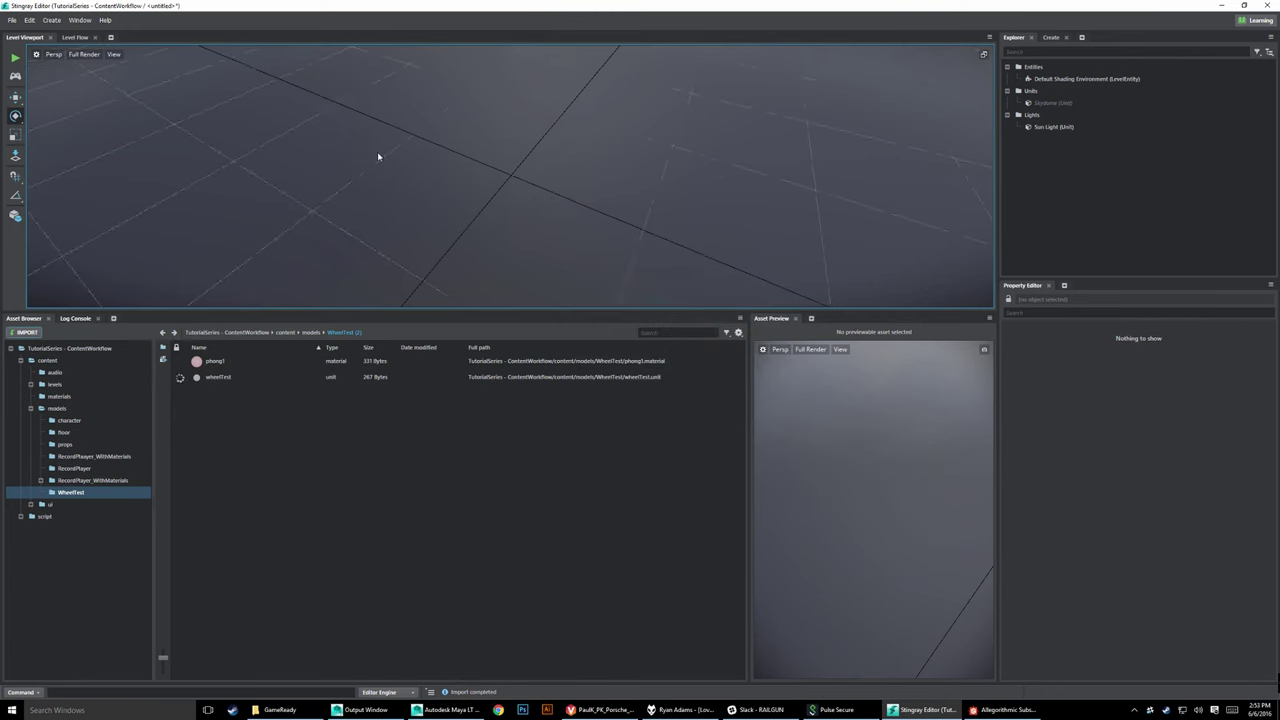
{"action": "scroll", "coordinate": [379, 168], "scroll_direction": "down", "scroll_amount": 3}
Step: Place the wheelTest unit in the level, set X and Y position to 0, and frame it
{"action": "left_click", "coordinate": [15, 96]}
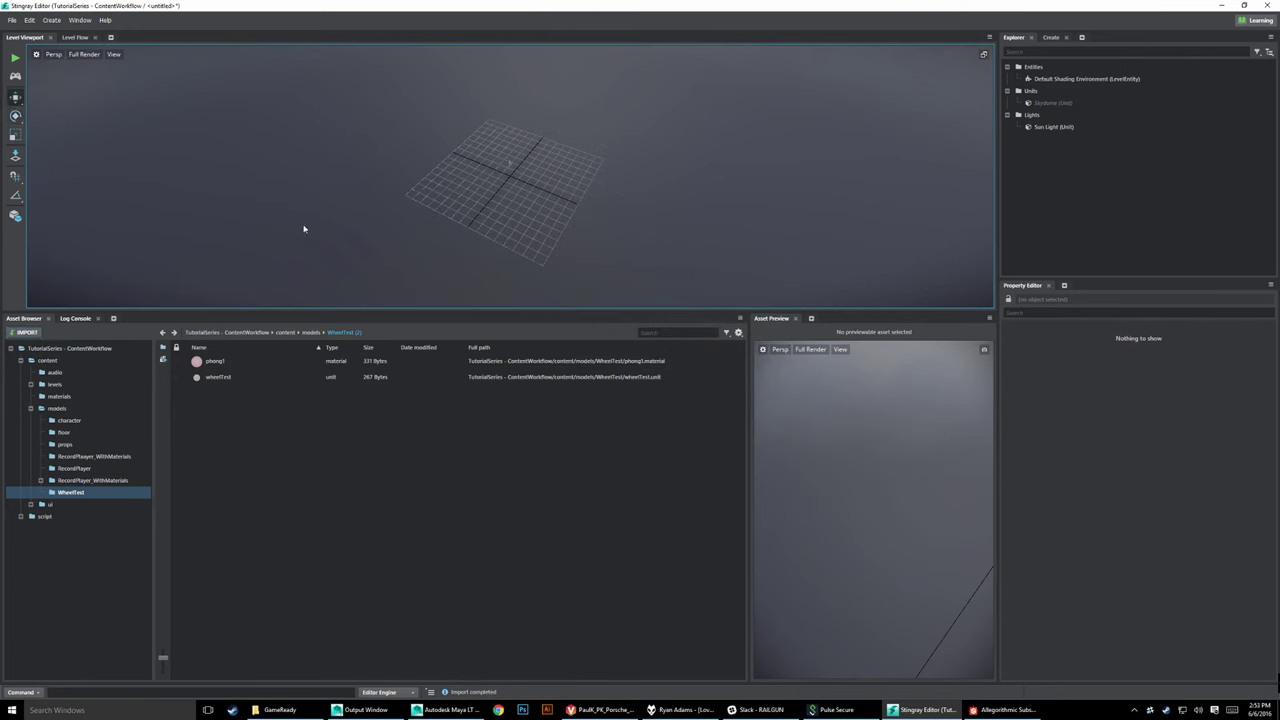
{"action": "left_click", "coordinate": [212, 362]}
{"action": "left_click_drag", "start_coordinate": [212, 378], "coordinate": [545, 151]}
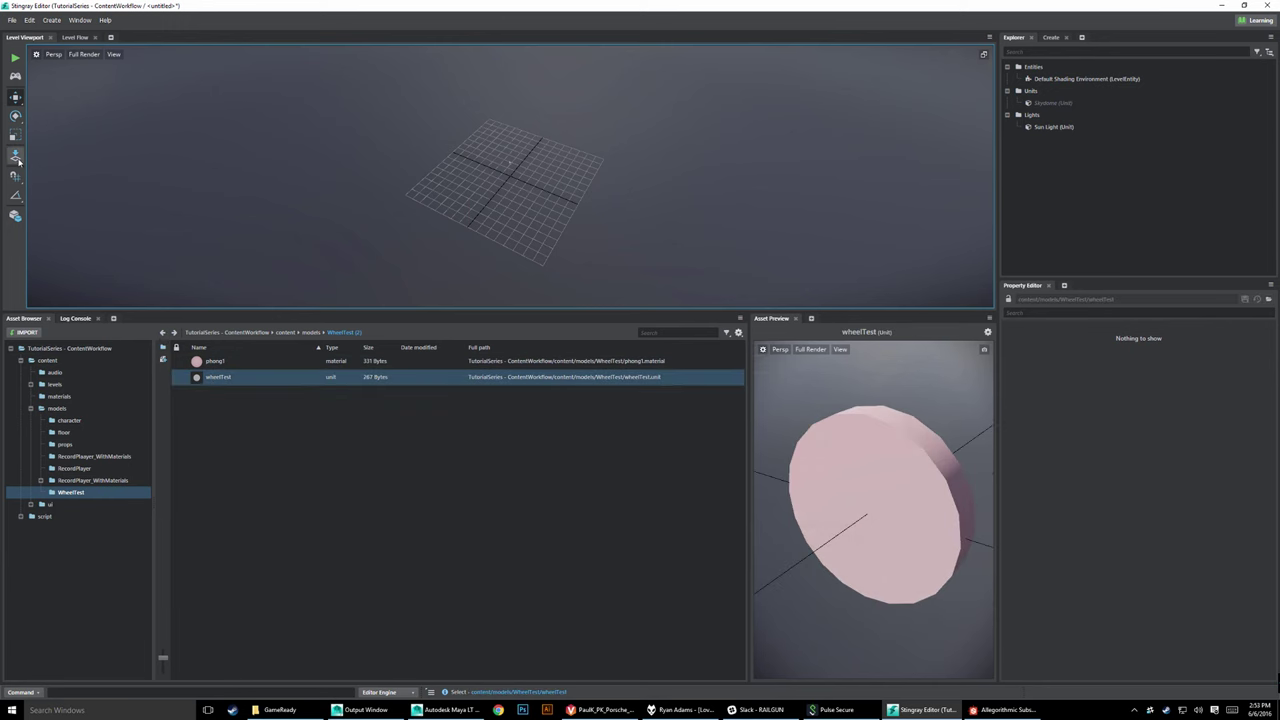
{"action": "left_click", "coordinate": [15, 96]}
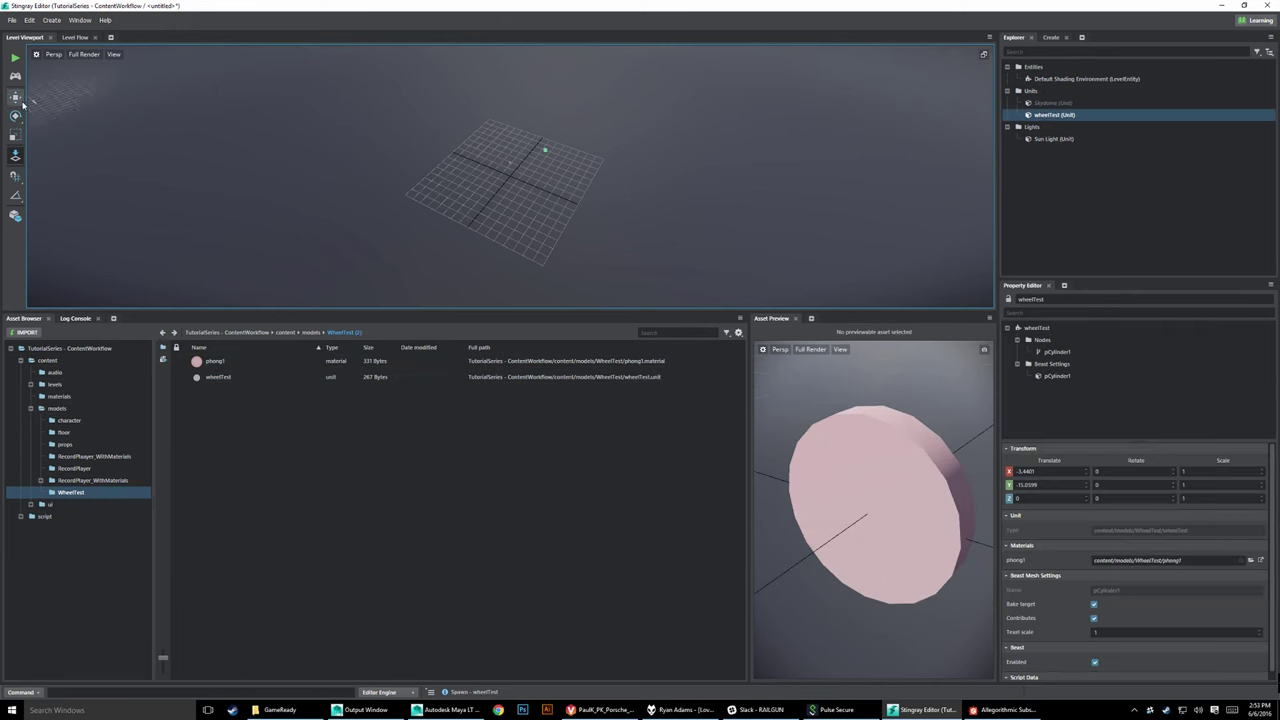
{"action": "scroll", "coordinate": [516, 158], "scroll_direction": "up", "scroll_amount": 3}
{"action": "scroll", "coordinate": [514, 137], "scroll_direction": "up", "scroll_amount": 2}
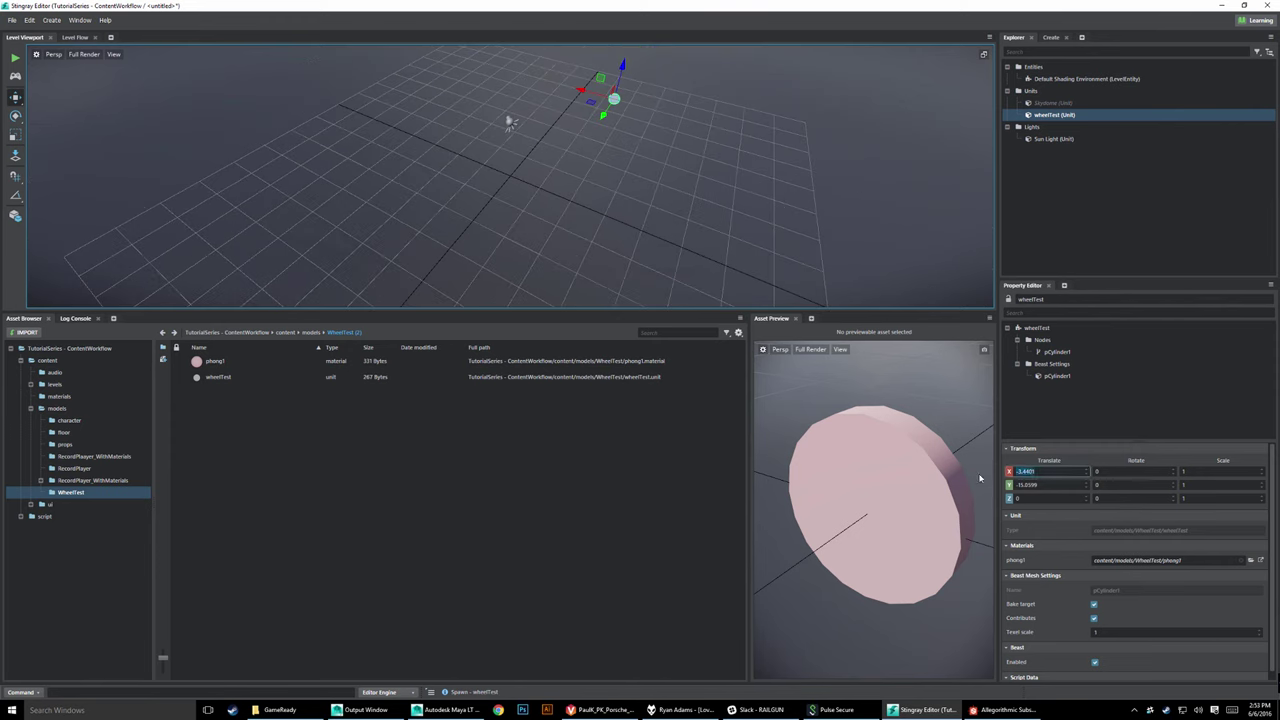
{"action": "type", "text": "0"}
{"action": "key", "text": "Tab"}
{"action": "type", "text": "0"}
{"action": "key", "text": "Tab"}
{"action": "key", "text": "Tab"}
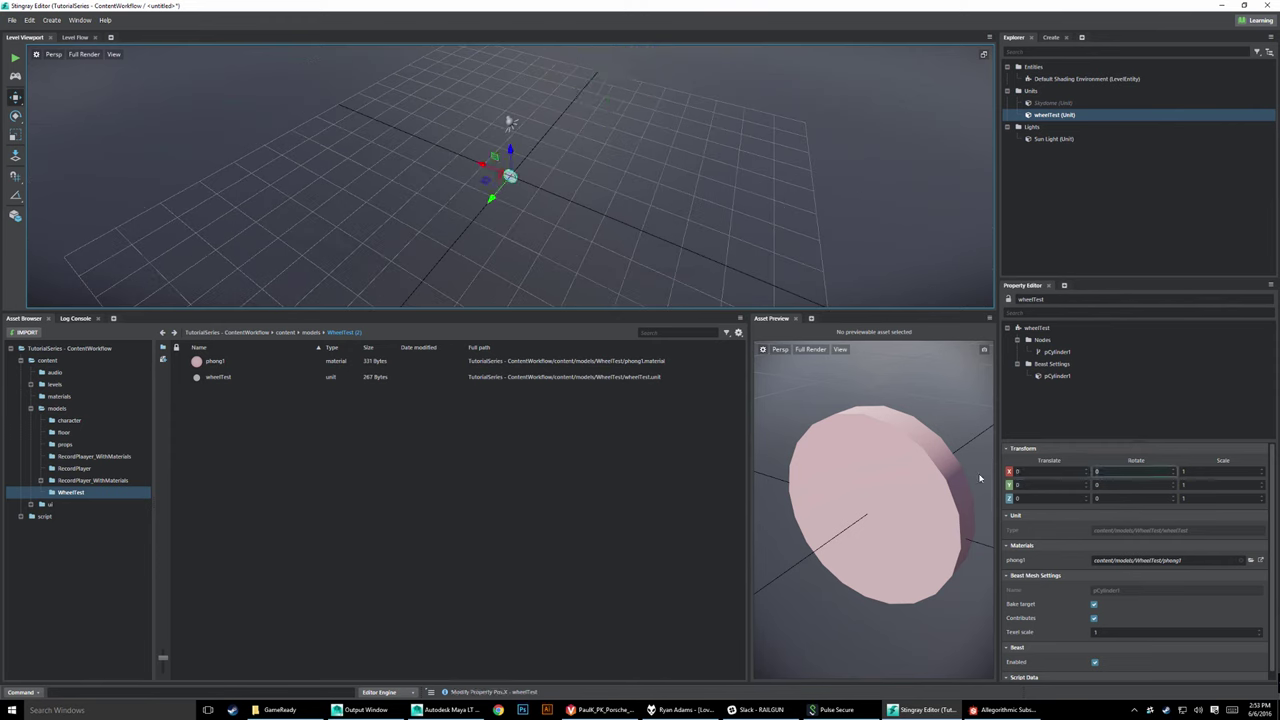
{"action": "key", "text": "f"}
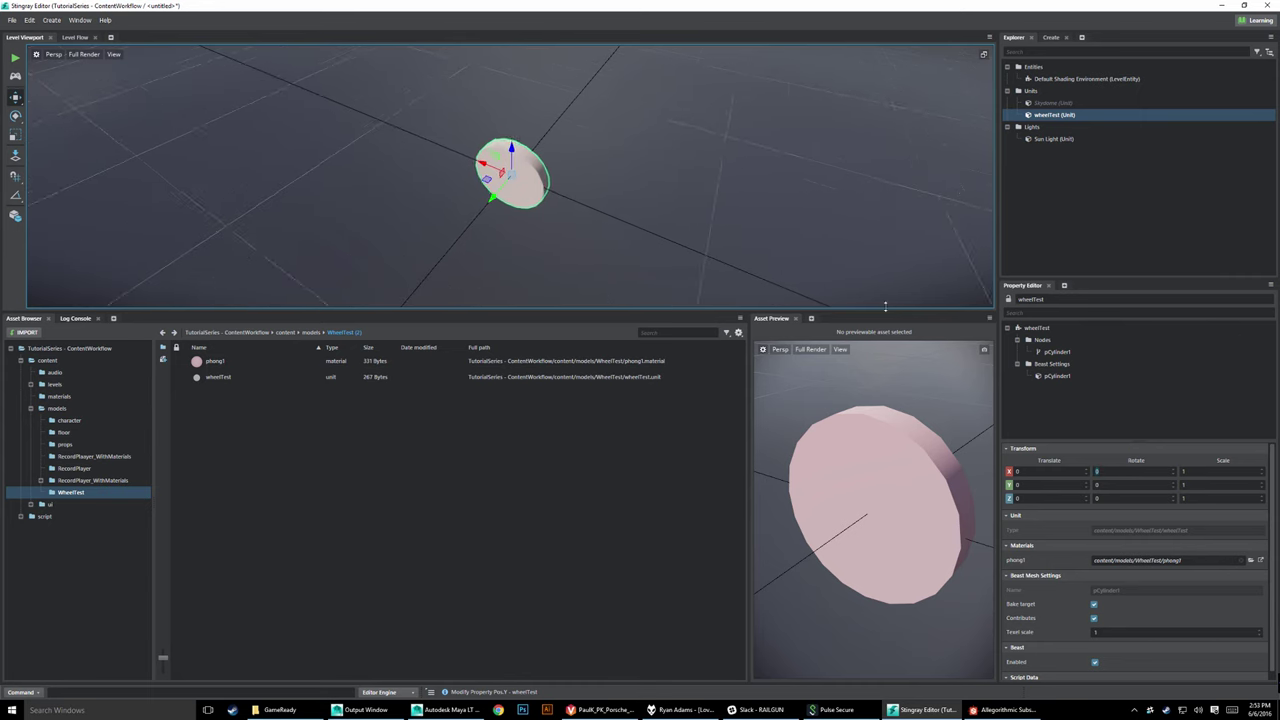
{"action": "scroll", "coordinate": [656, 131], "scroll_direction": "up", "scroll_amount": 3}
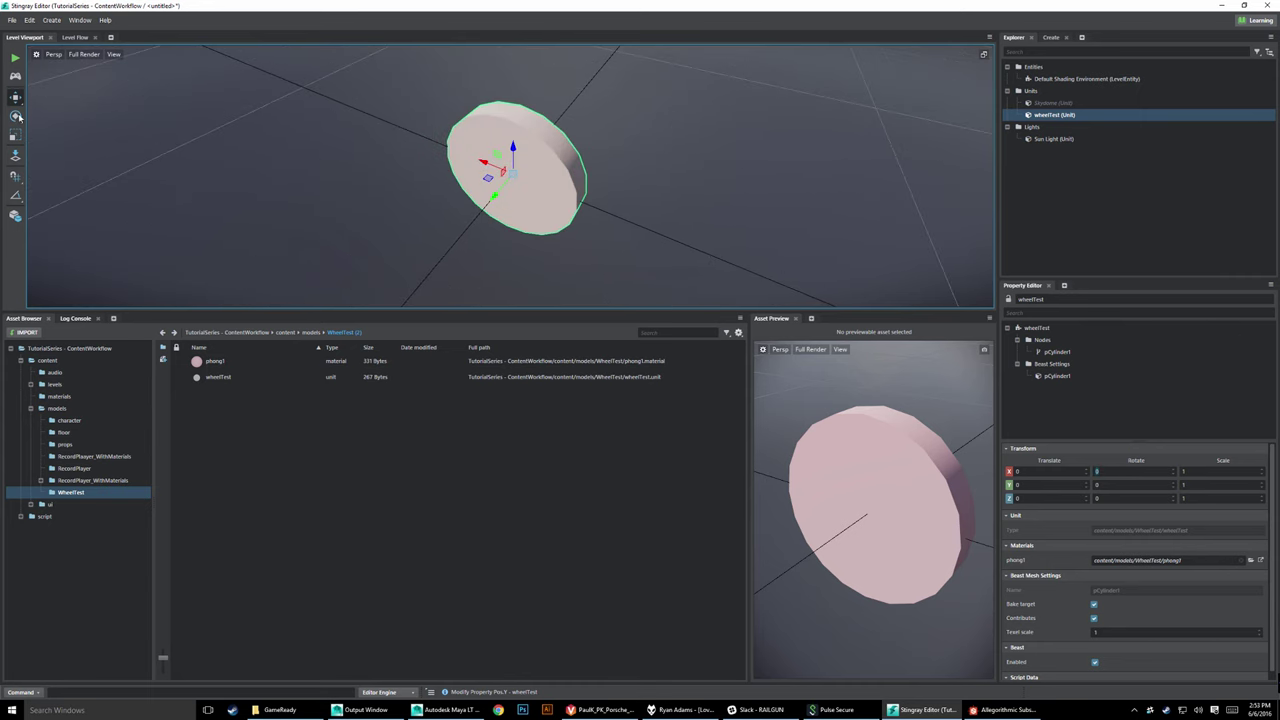
Step: Rotate the wheelTest unit around its Y axis to about 81.6 degrees
{"action": "key", "text": "e"}
{"action": "mouse_move", "coordinate": [532, 148]}
{"action": "left_mouse_down"}
{"action": "mouse_move", "coordinate": [690, 272]}
{"action": "mouse_move", "coordinate": [580, 286]}
{"action": "mouse_move", "coordinate": [411, 218]}
{"action": "mouse_move", "coordinate": [466, 307]}
{"action": "mouse_move", "coordinate": [474, 126]}
{"action": "mouse_move", "coordinate": [669, 223]}
{"action": "mouse_move", "coordinate": [508, 163]}
{"action": "left_mouse_up"}
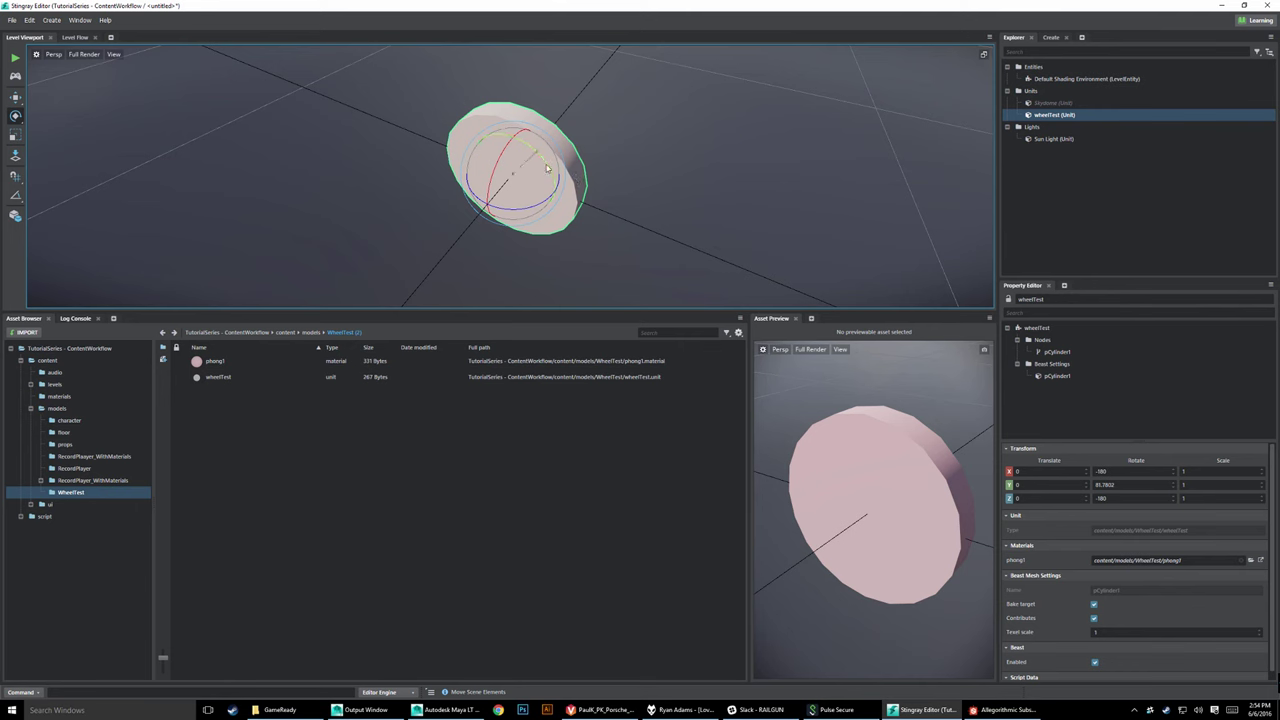
{"action": "mouse_move", "coordinate": [545, 167]}
{"action": "left_mouse_down"}
{"action": "mouse_move", "coordinate": [544, 190]}
{"action": "mouse_move", "coordinate": [622, 258]}
{"action": "left_mouse_up"}
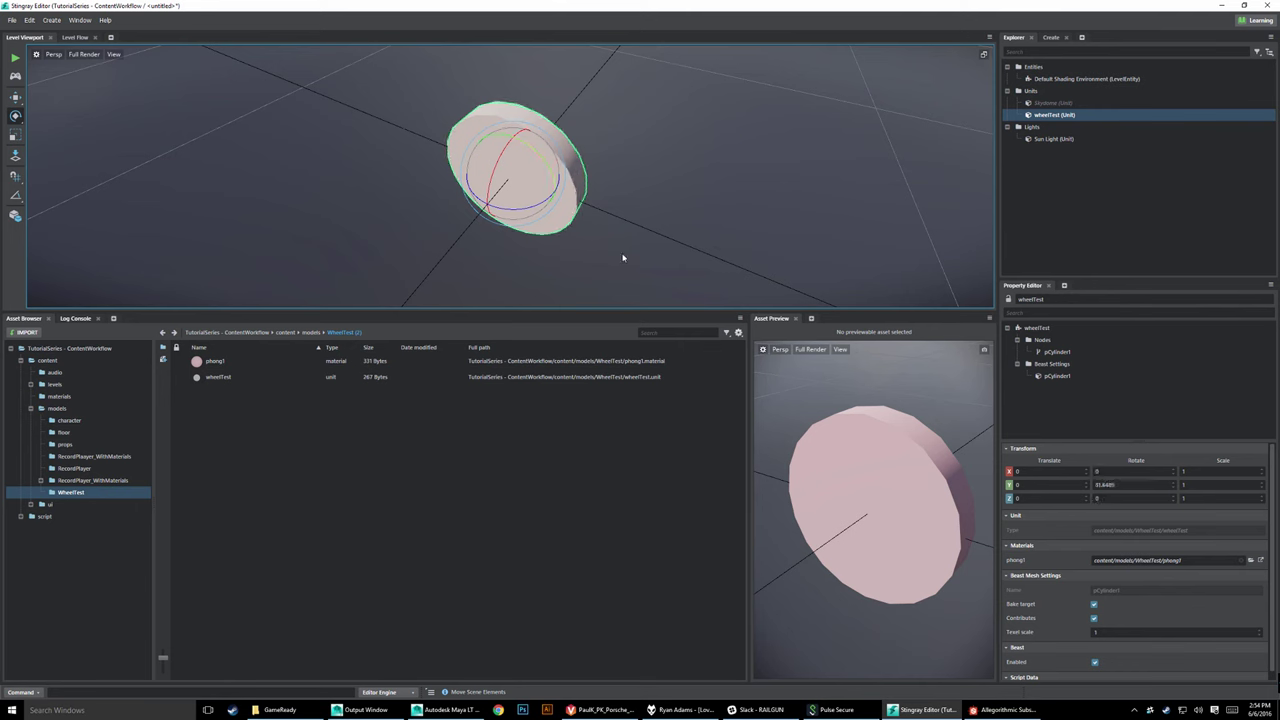